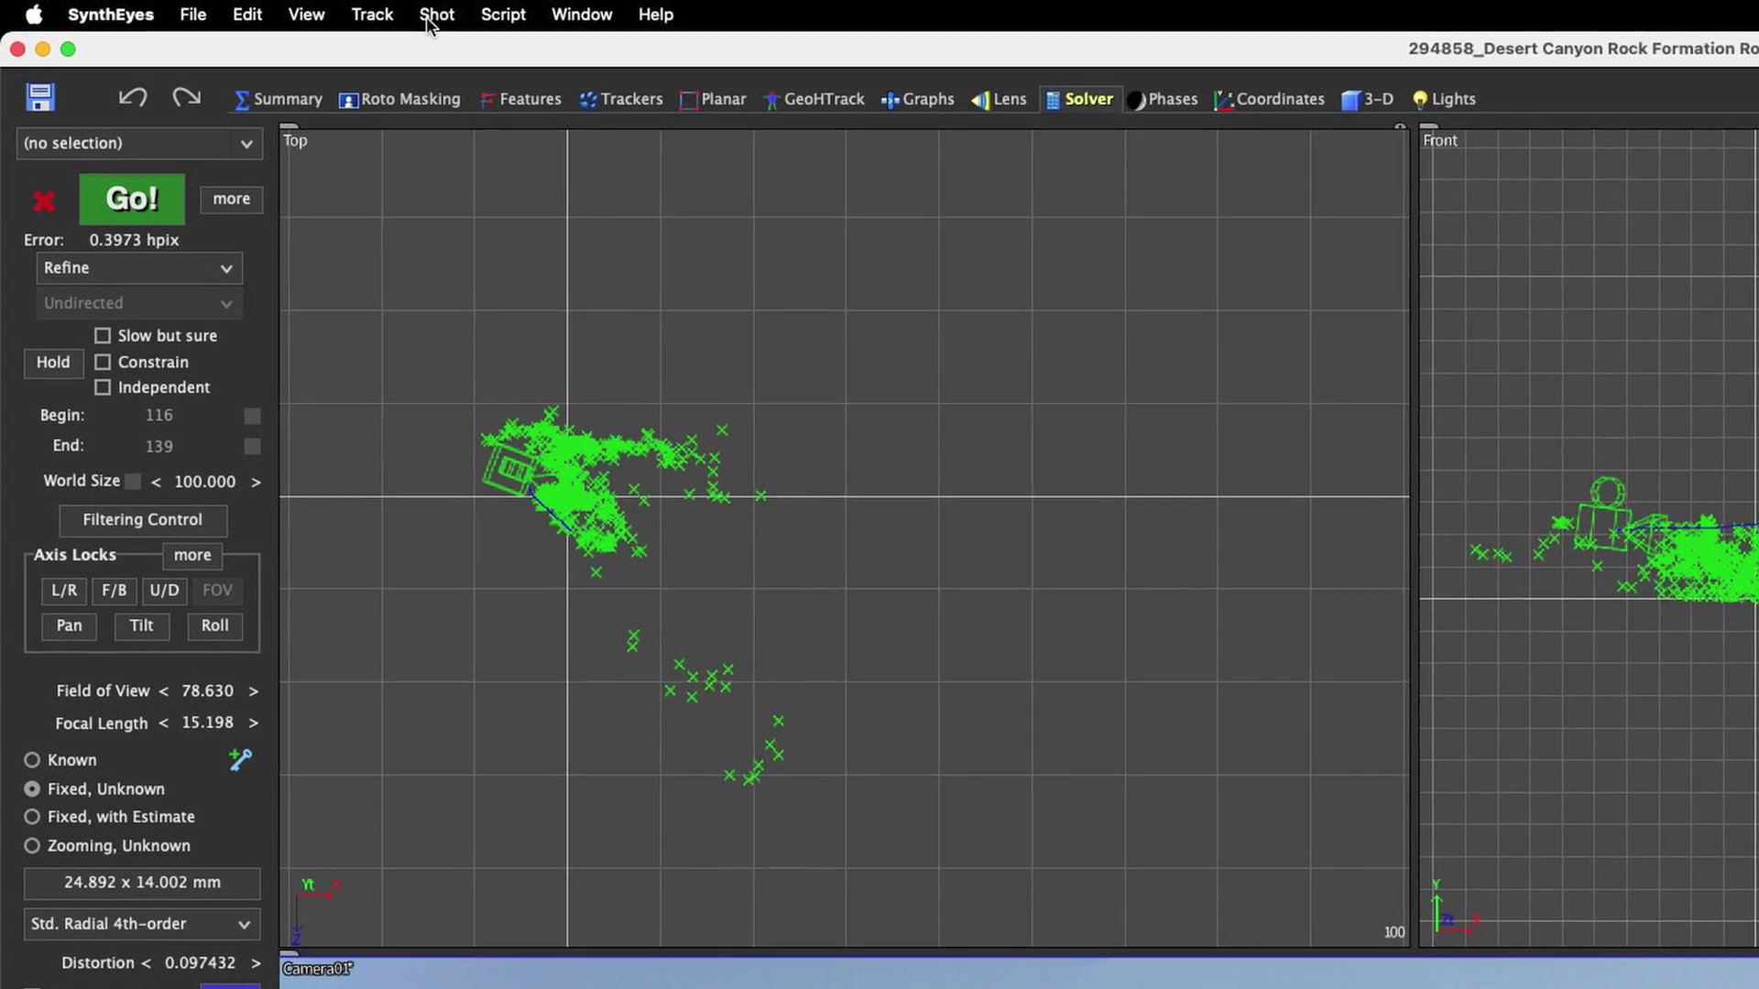
# Open the Coalesce Nearby Trackers settings and turn off the restriction to non-overlapping frame ranges.
pyautogui.click(270, 10)
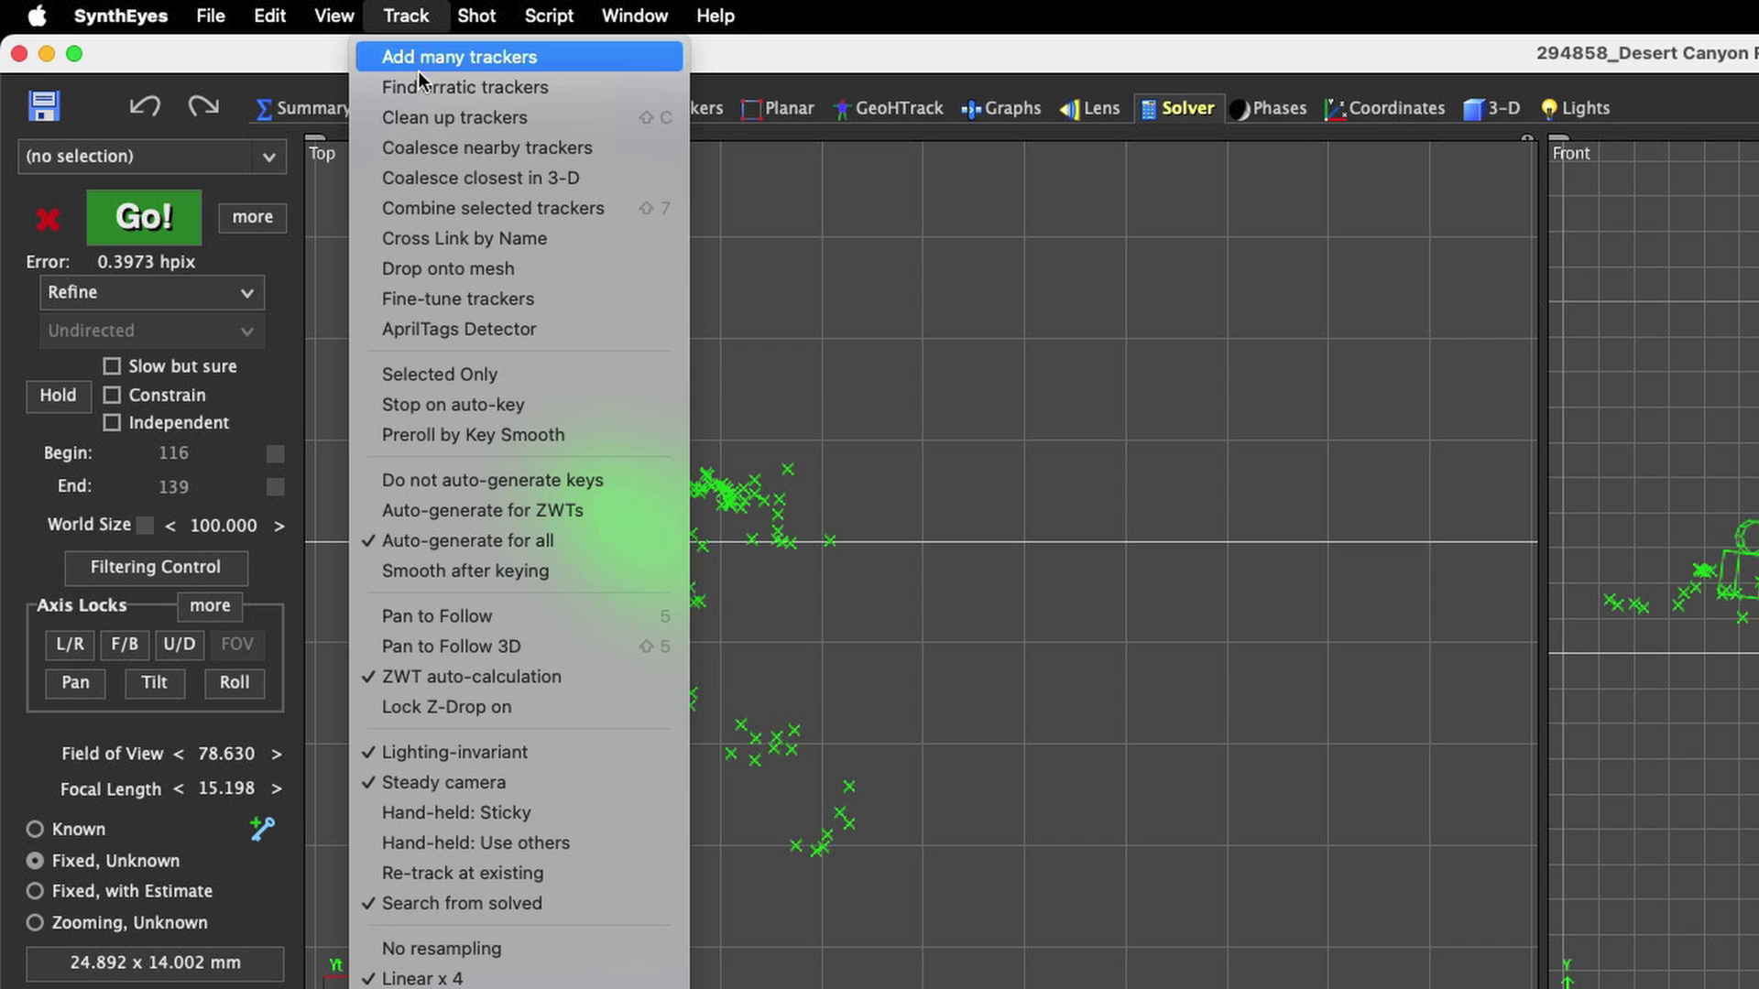
pyautogui.click(436, 151)
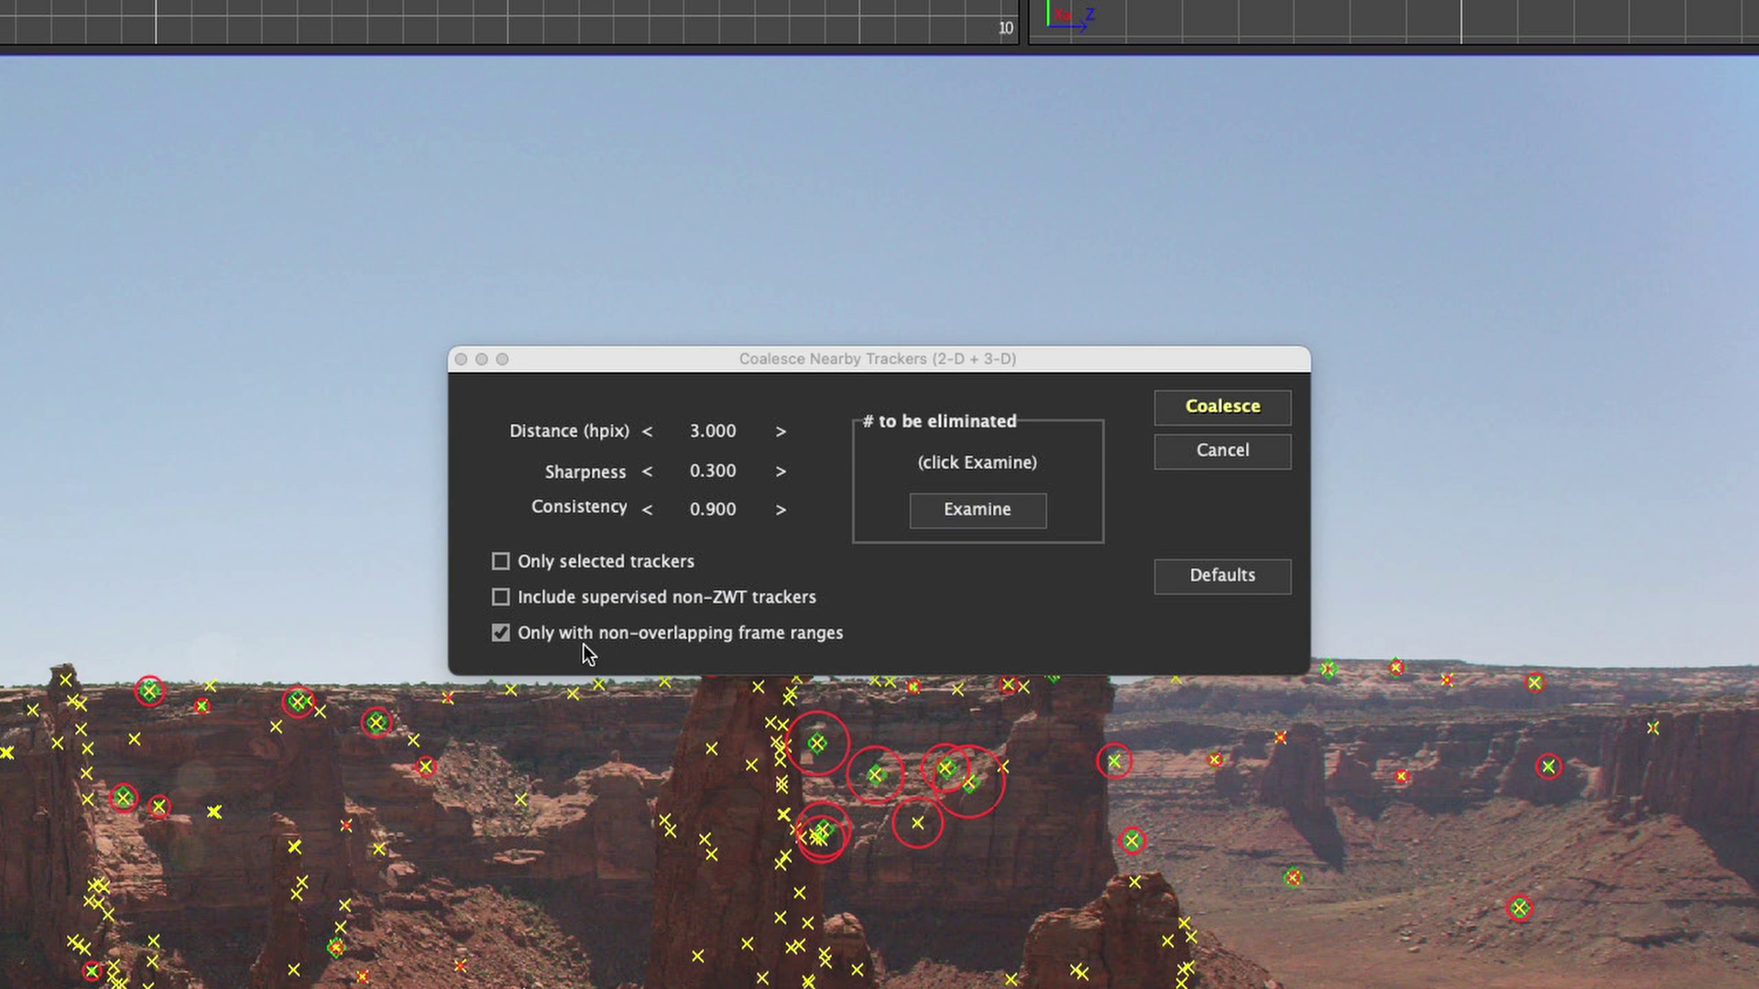
pyautogui.click(548, 645)
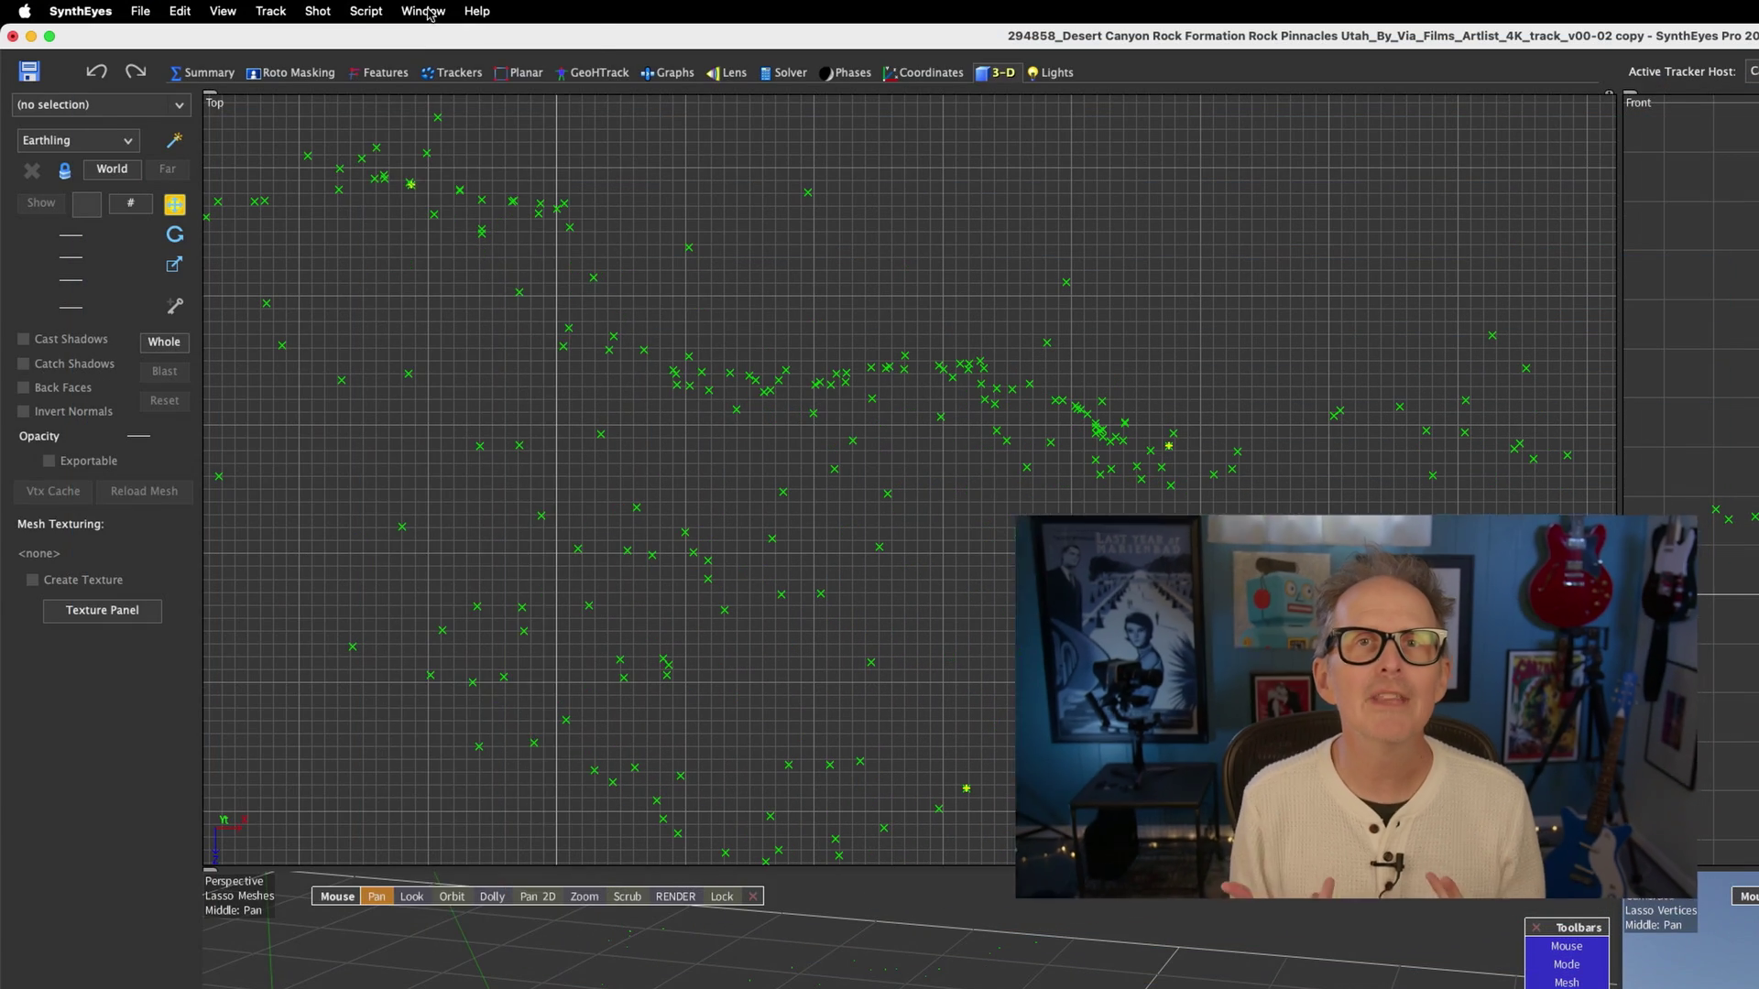
# Open a floating Graph Editor, view the curves of Tracker222, and switch the editor to Tracks mode.
pyautogui.click(423, 12)
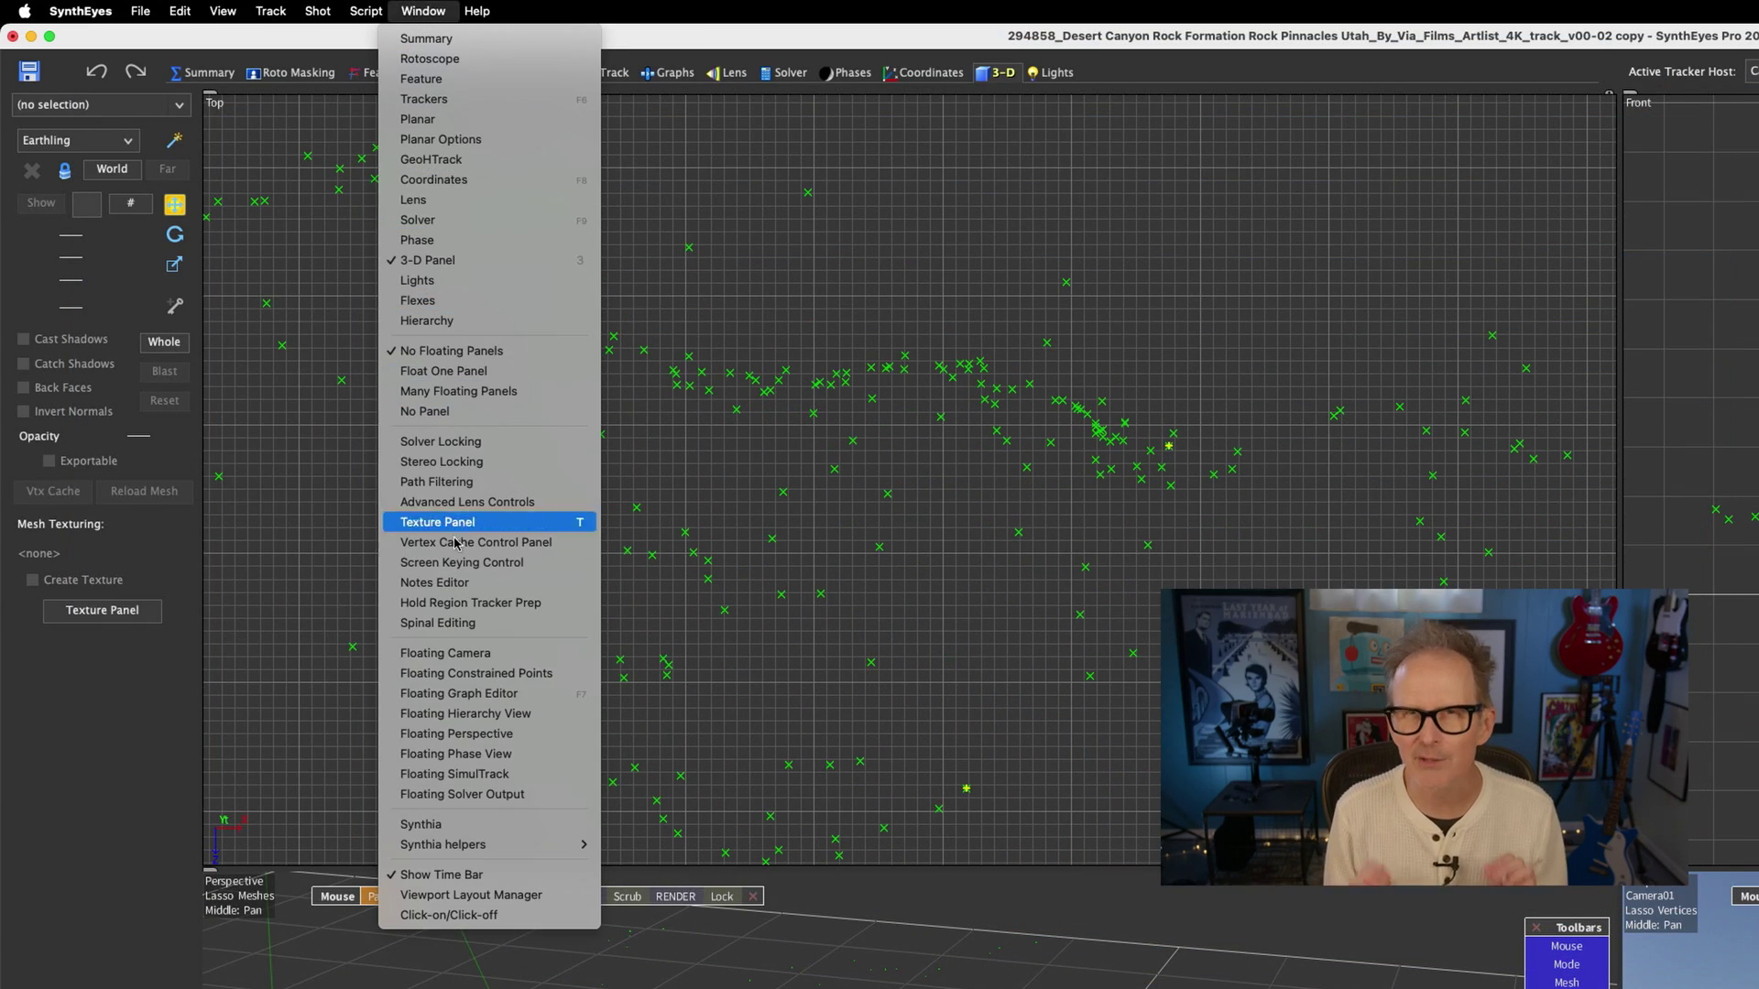
pyautogui.click(458, 693)
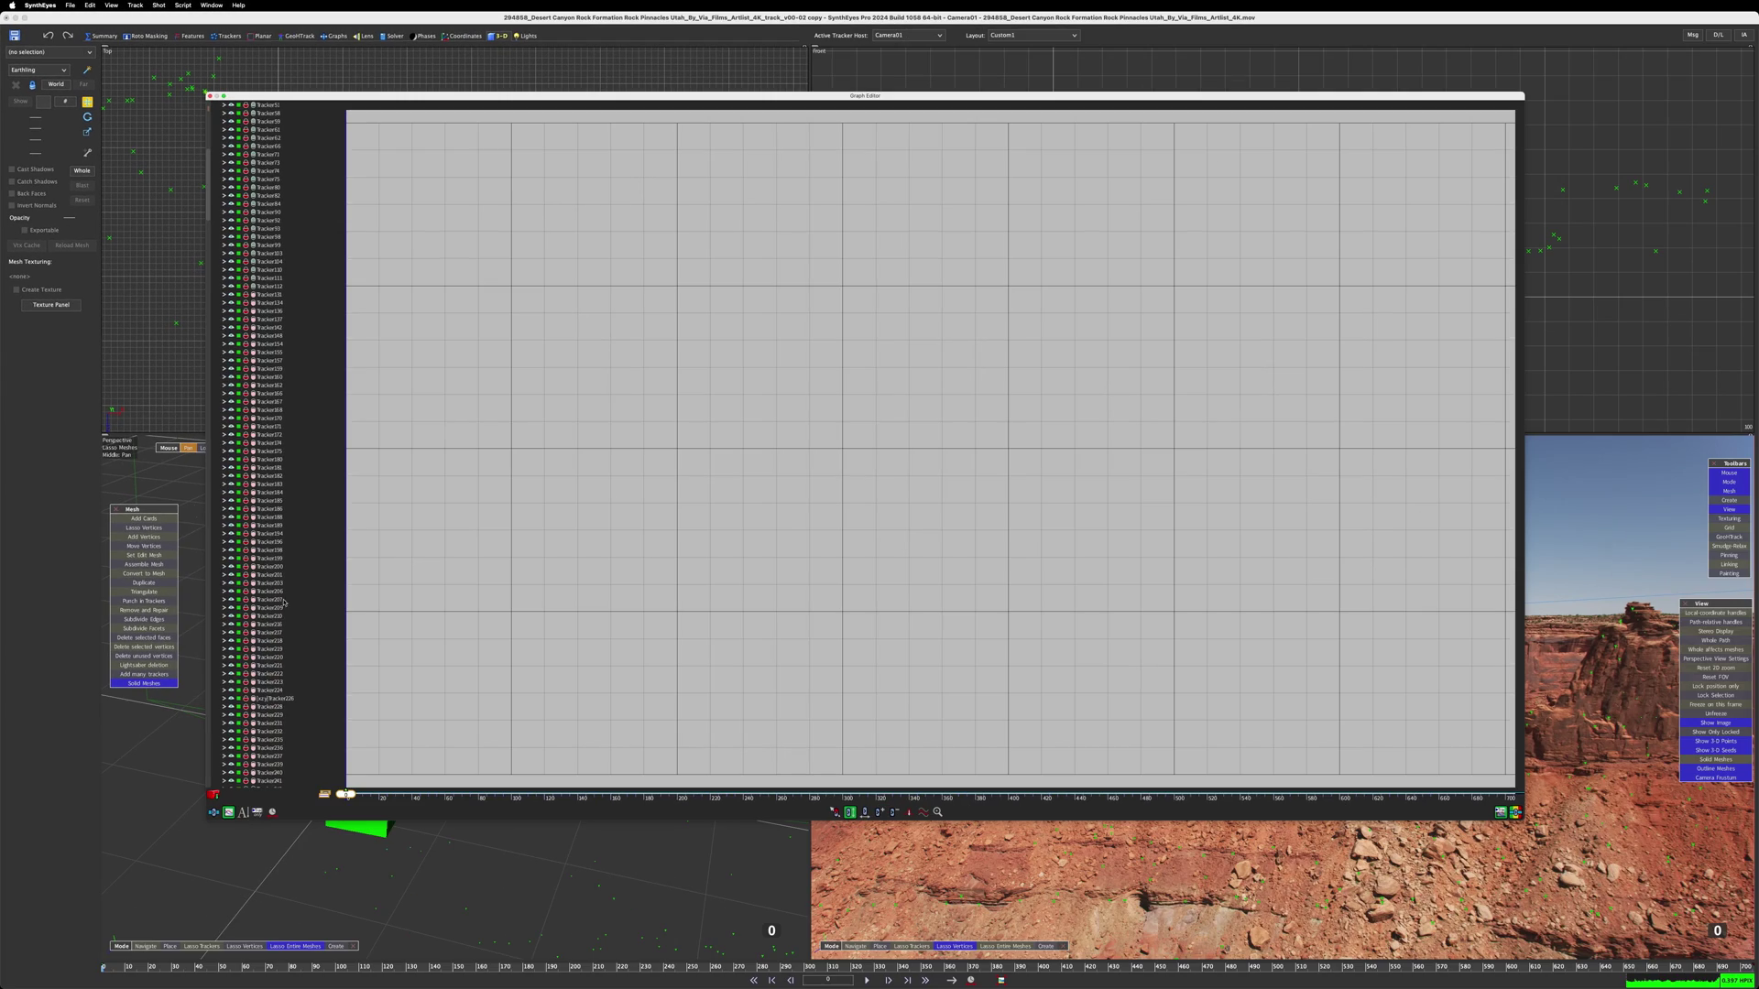
pyautogui.click(271, 674)
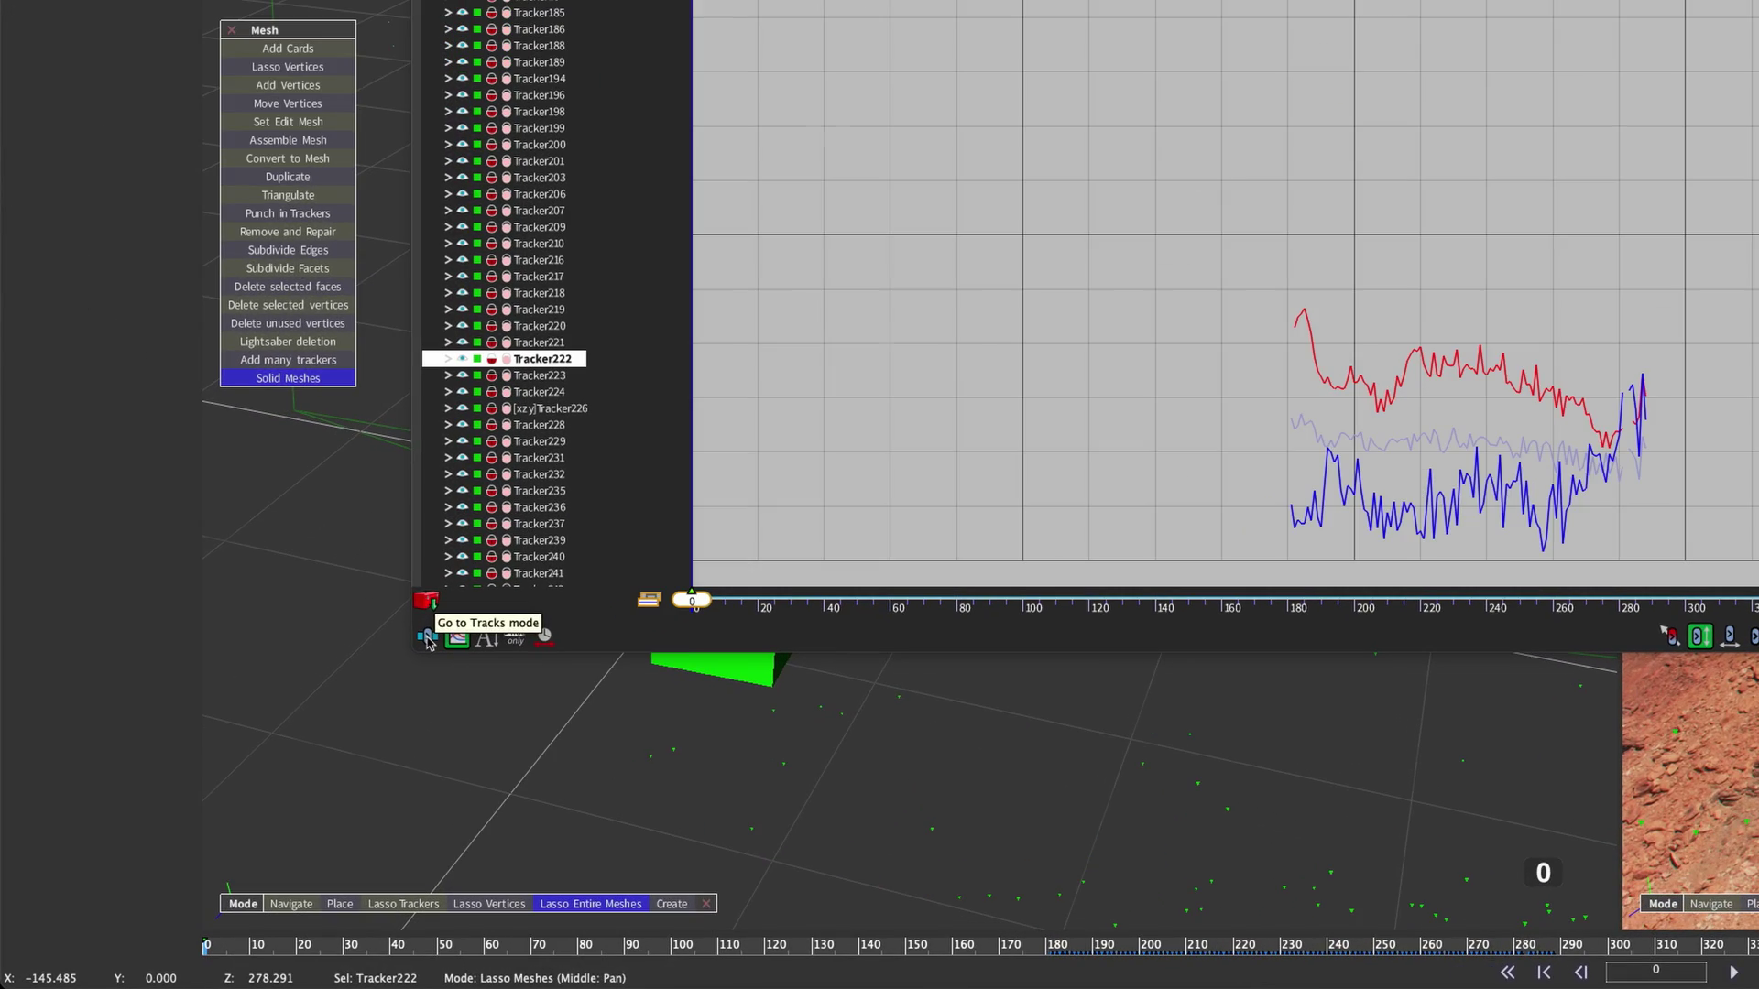
pyautogui.click(427, 637)
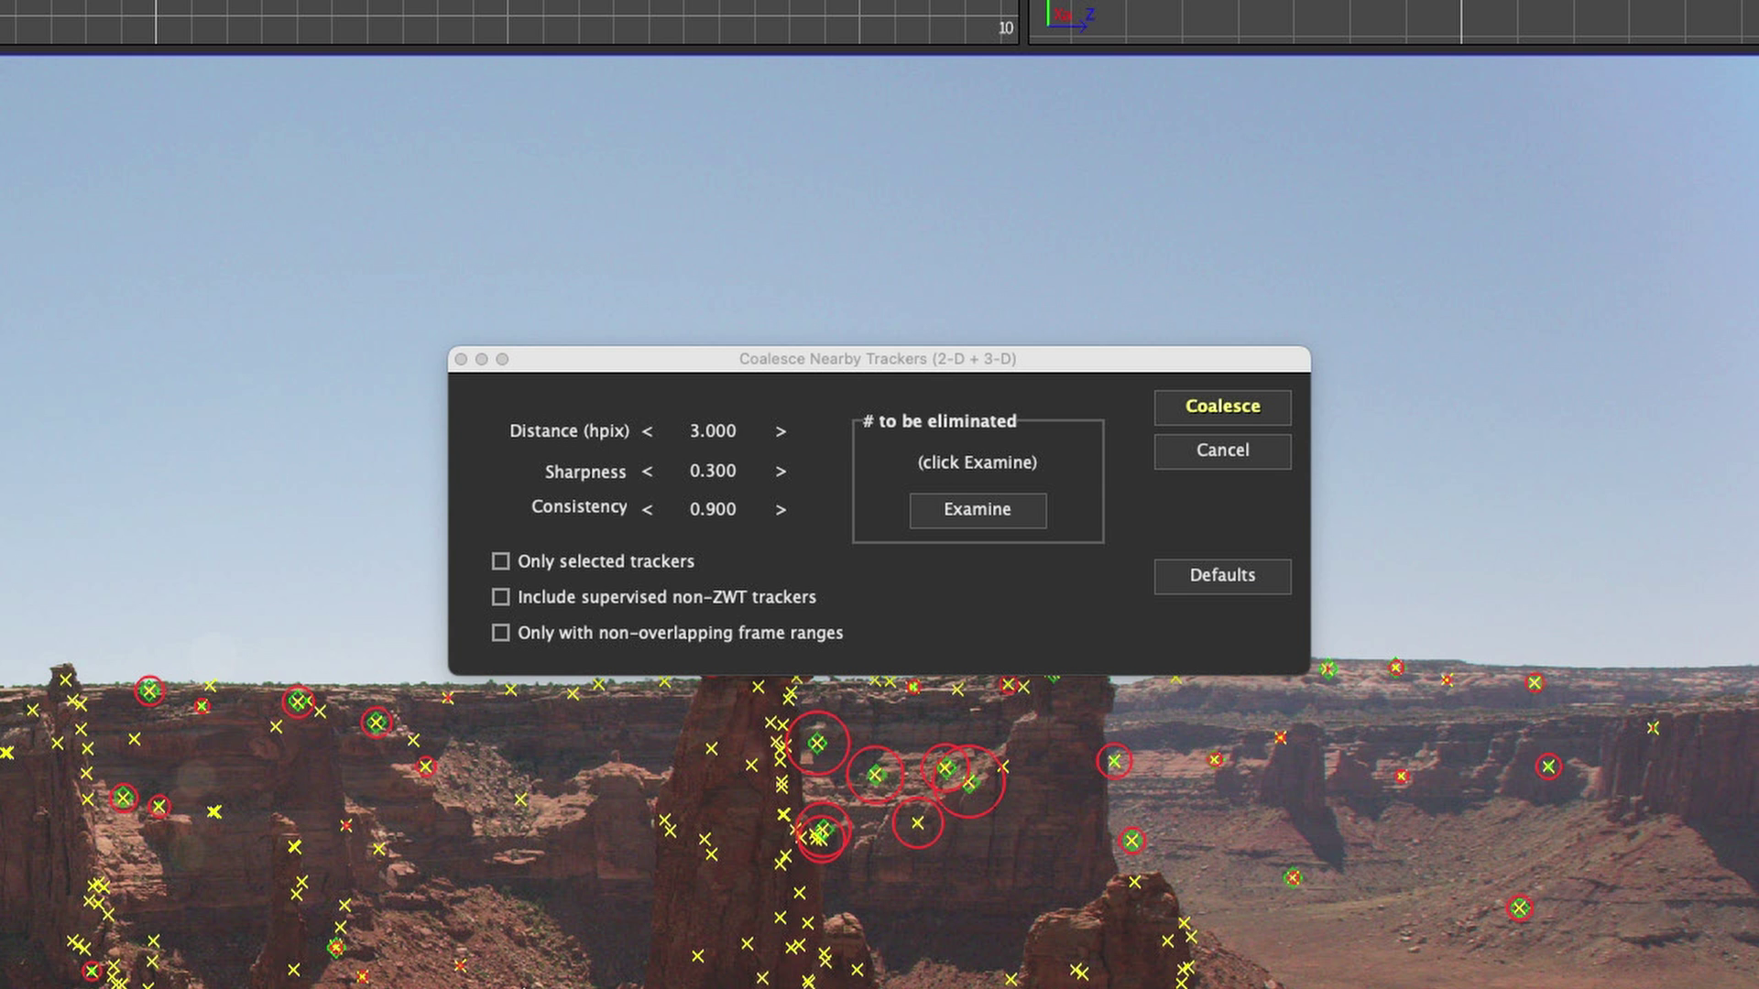
# Examine and coalesce nearby trackers within 3.000 hpix, clear the selection, and re-solve the camera in Refine mode.
pyautogui.click(985, 513)
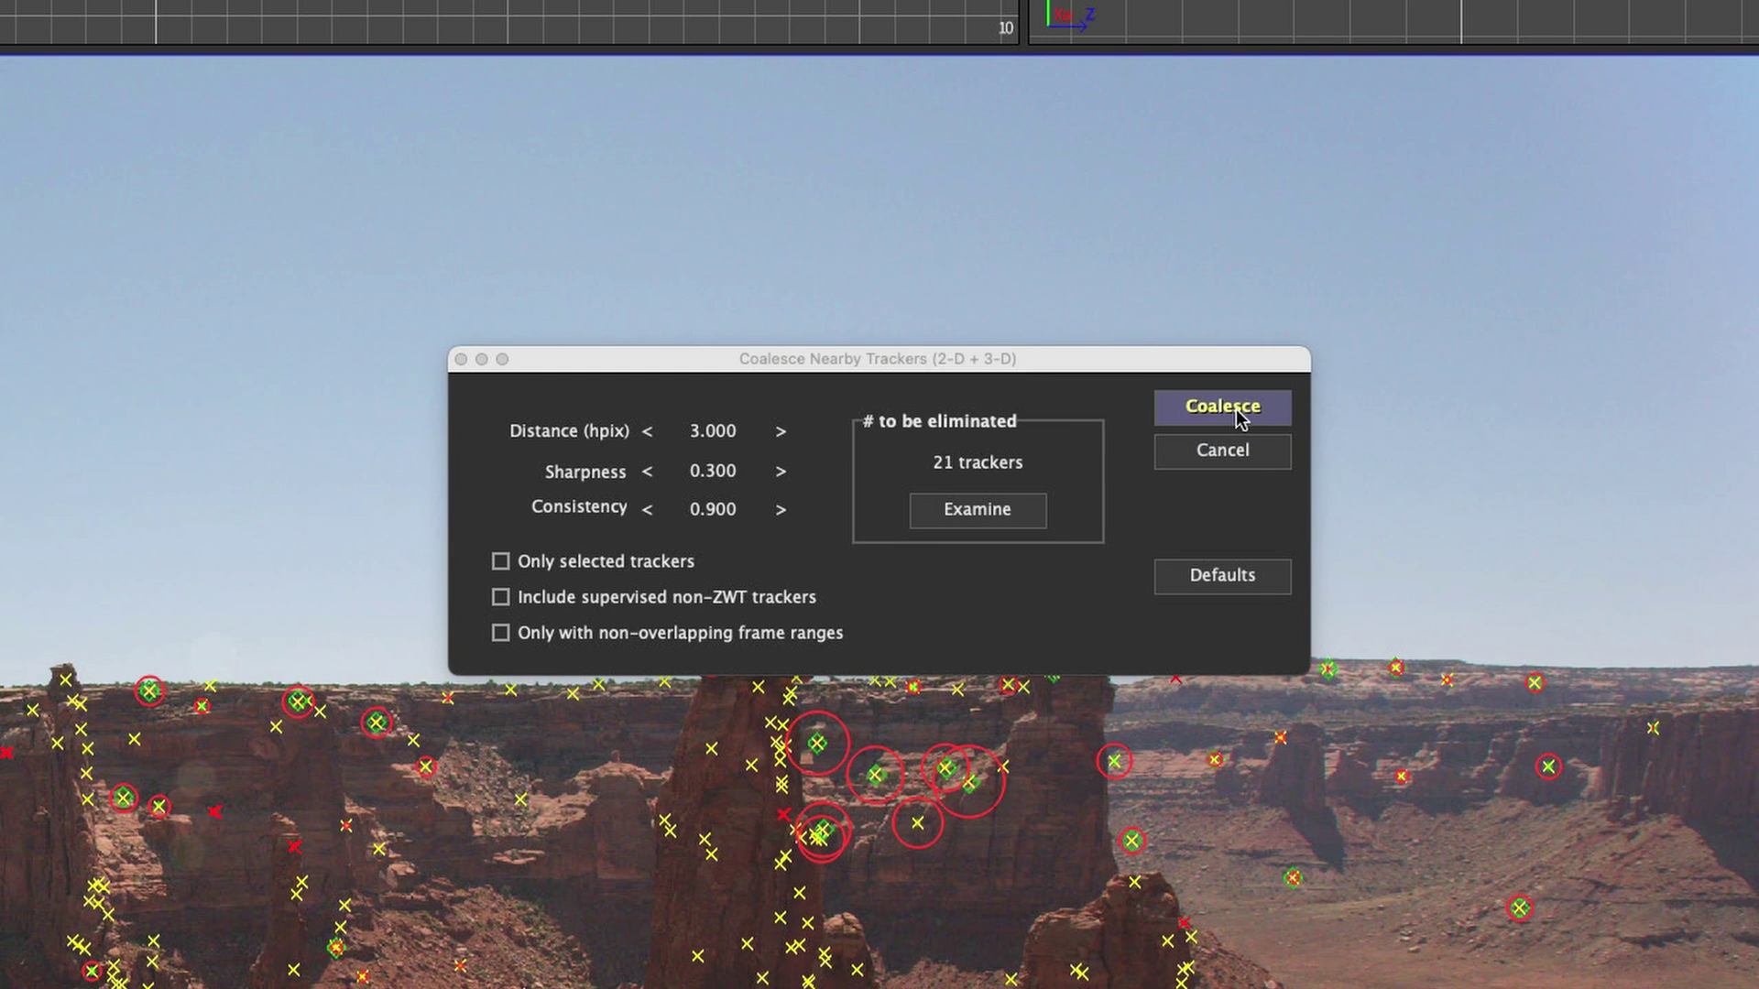
pyautogui.click(1232, 408)
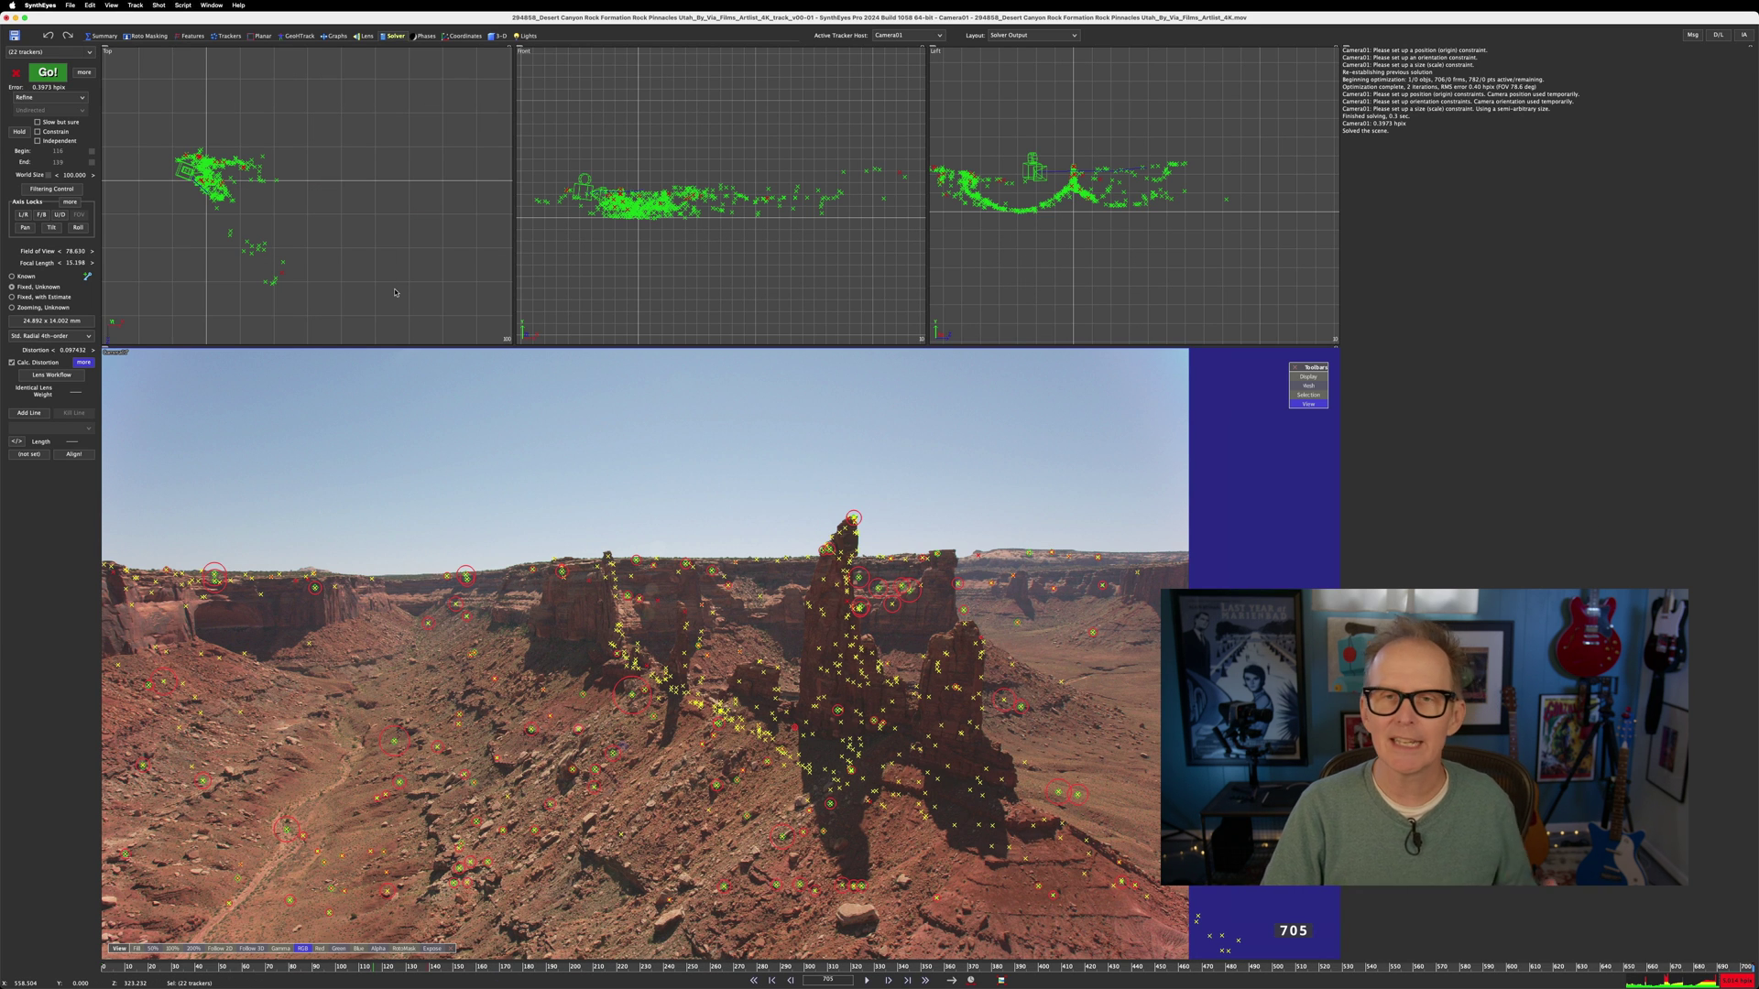
pyautogui.click(396, 294)
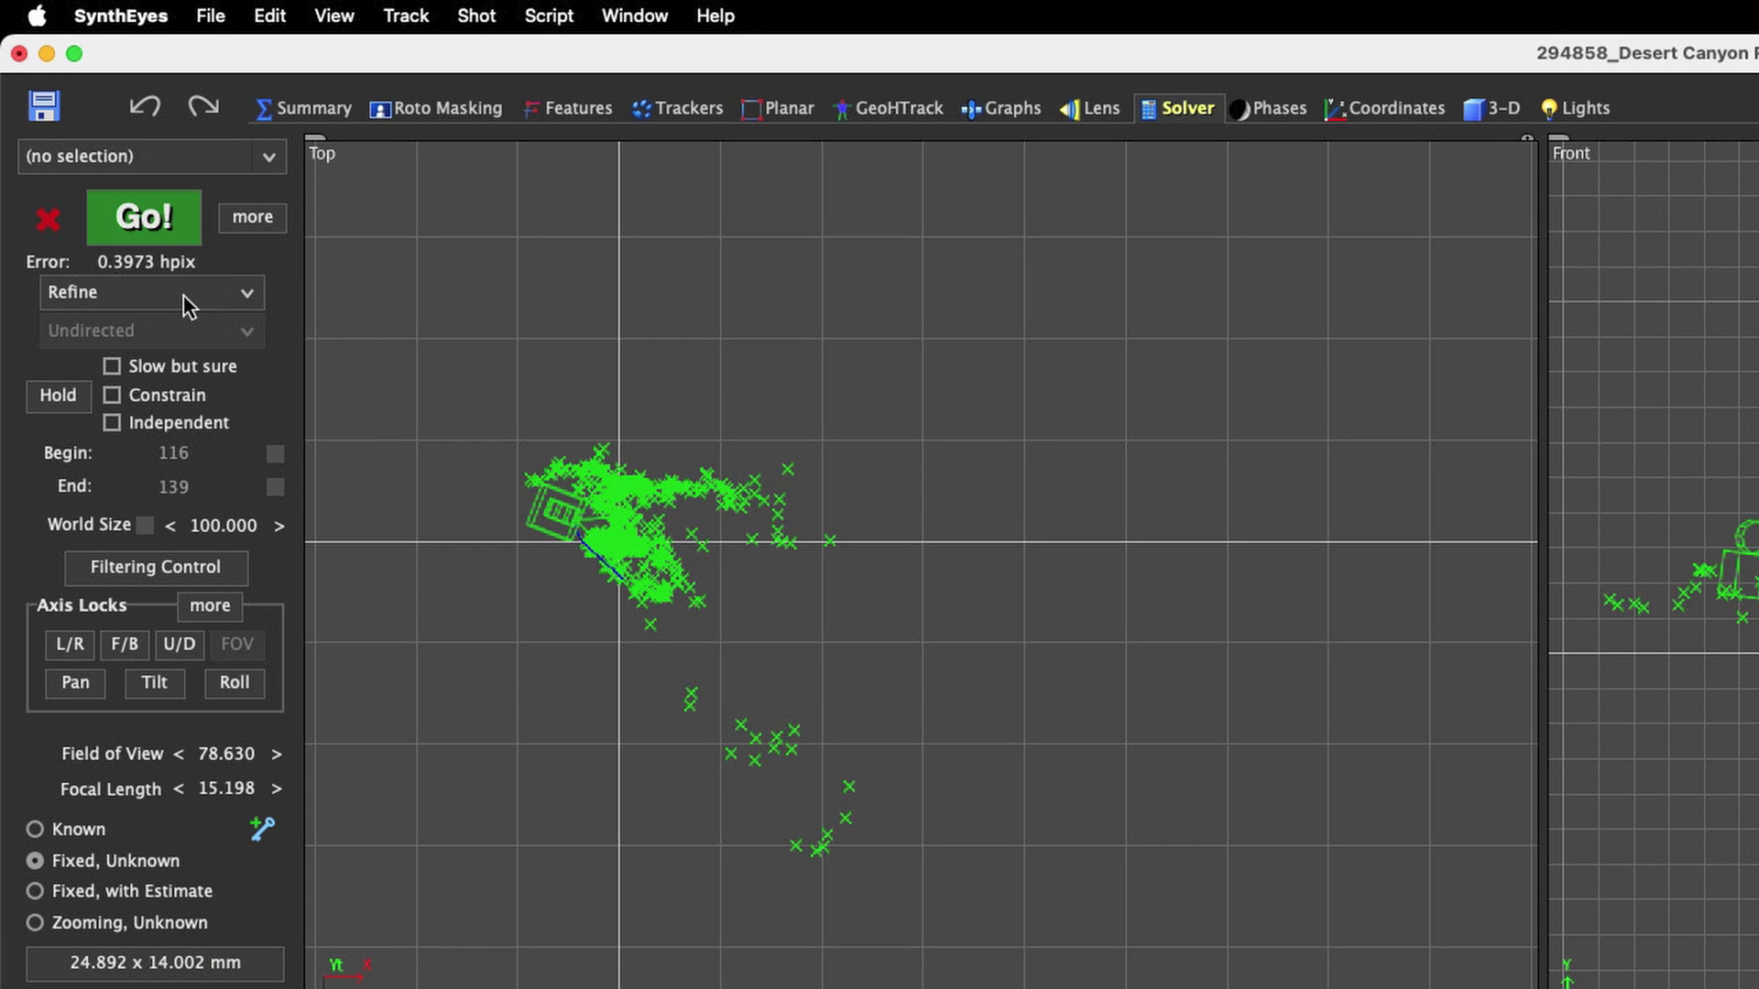
pyautogui.click(133, 222)
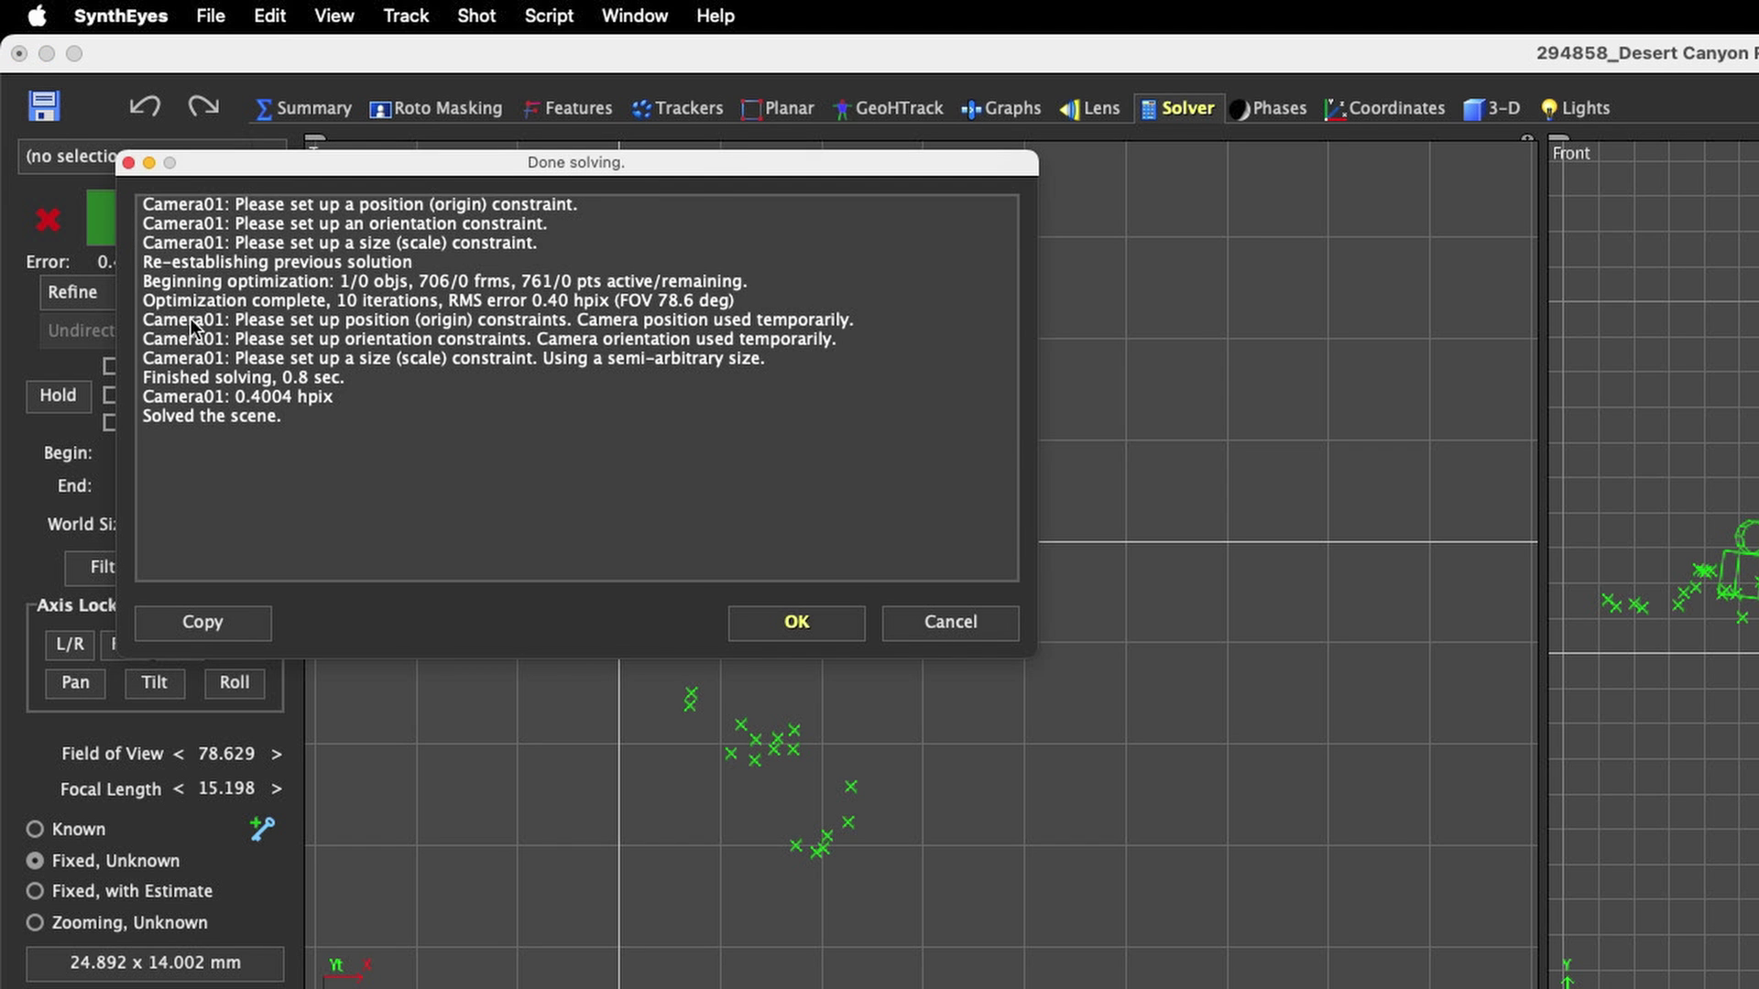
pyautogui.click(829, 631)
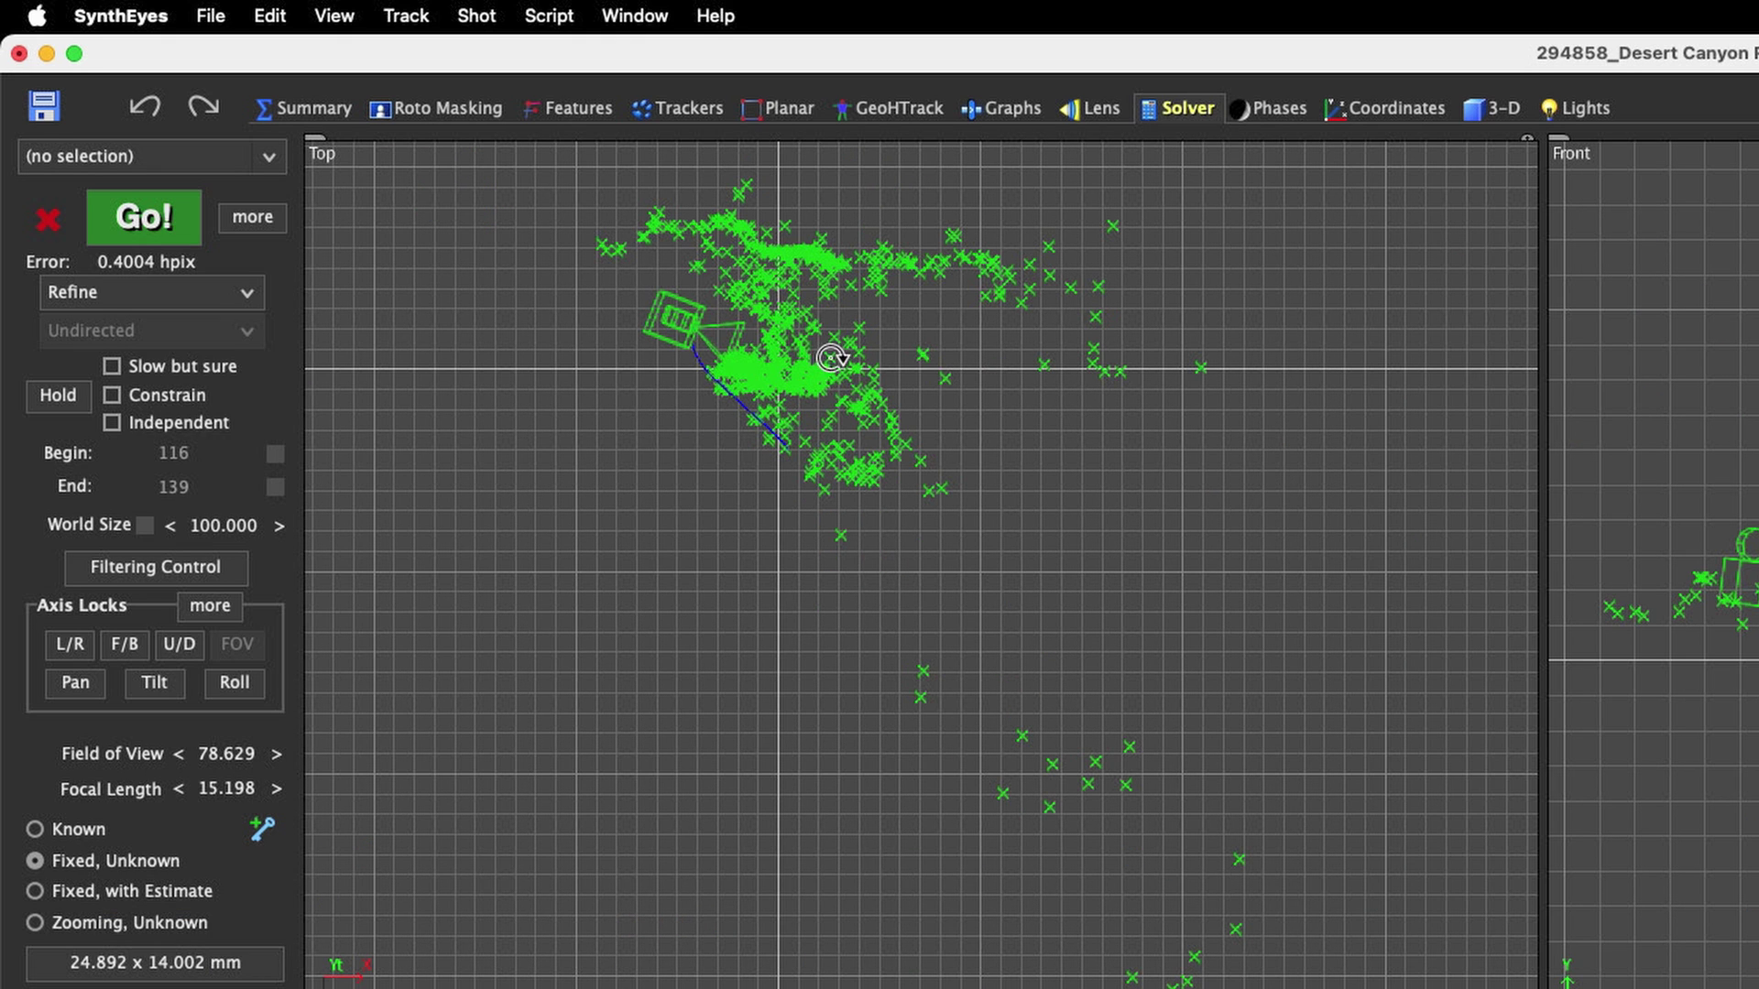
# Clean up the auto trackers using the preset bad-frame, far-ish, short-lived and high-error thresholds, and refine the camera solve again.
pyautogui.click(423, 13)
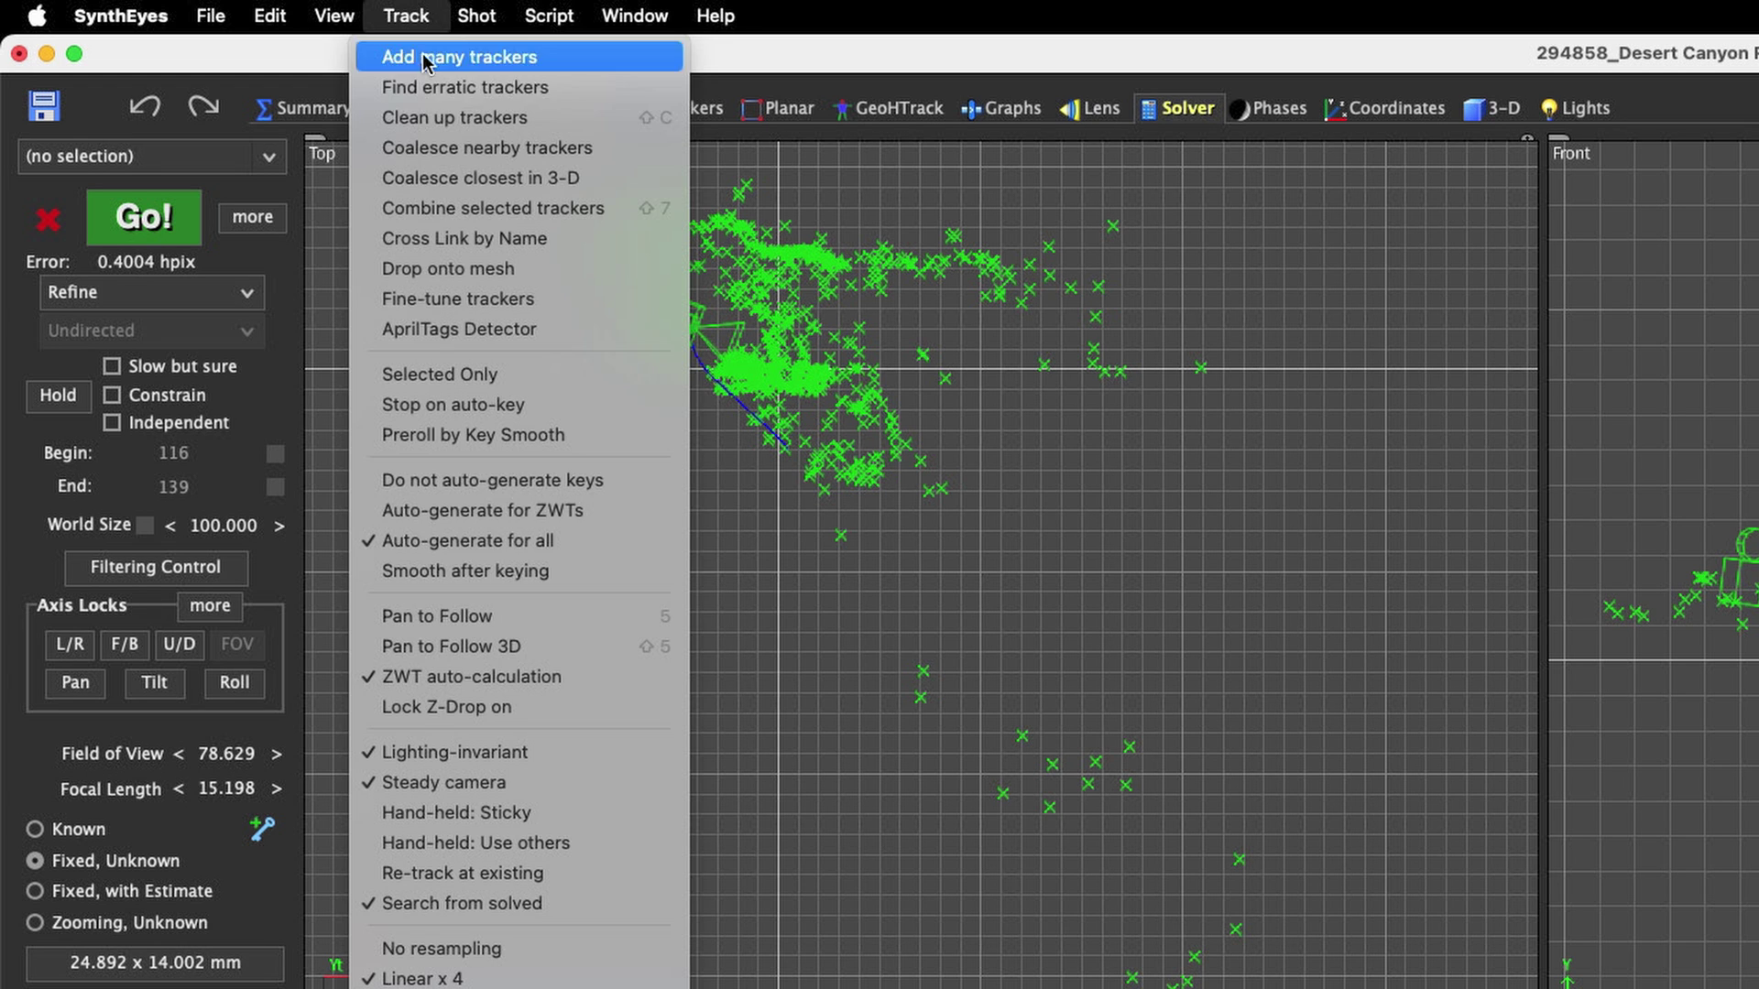
pyautogui.click(436, 117)
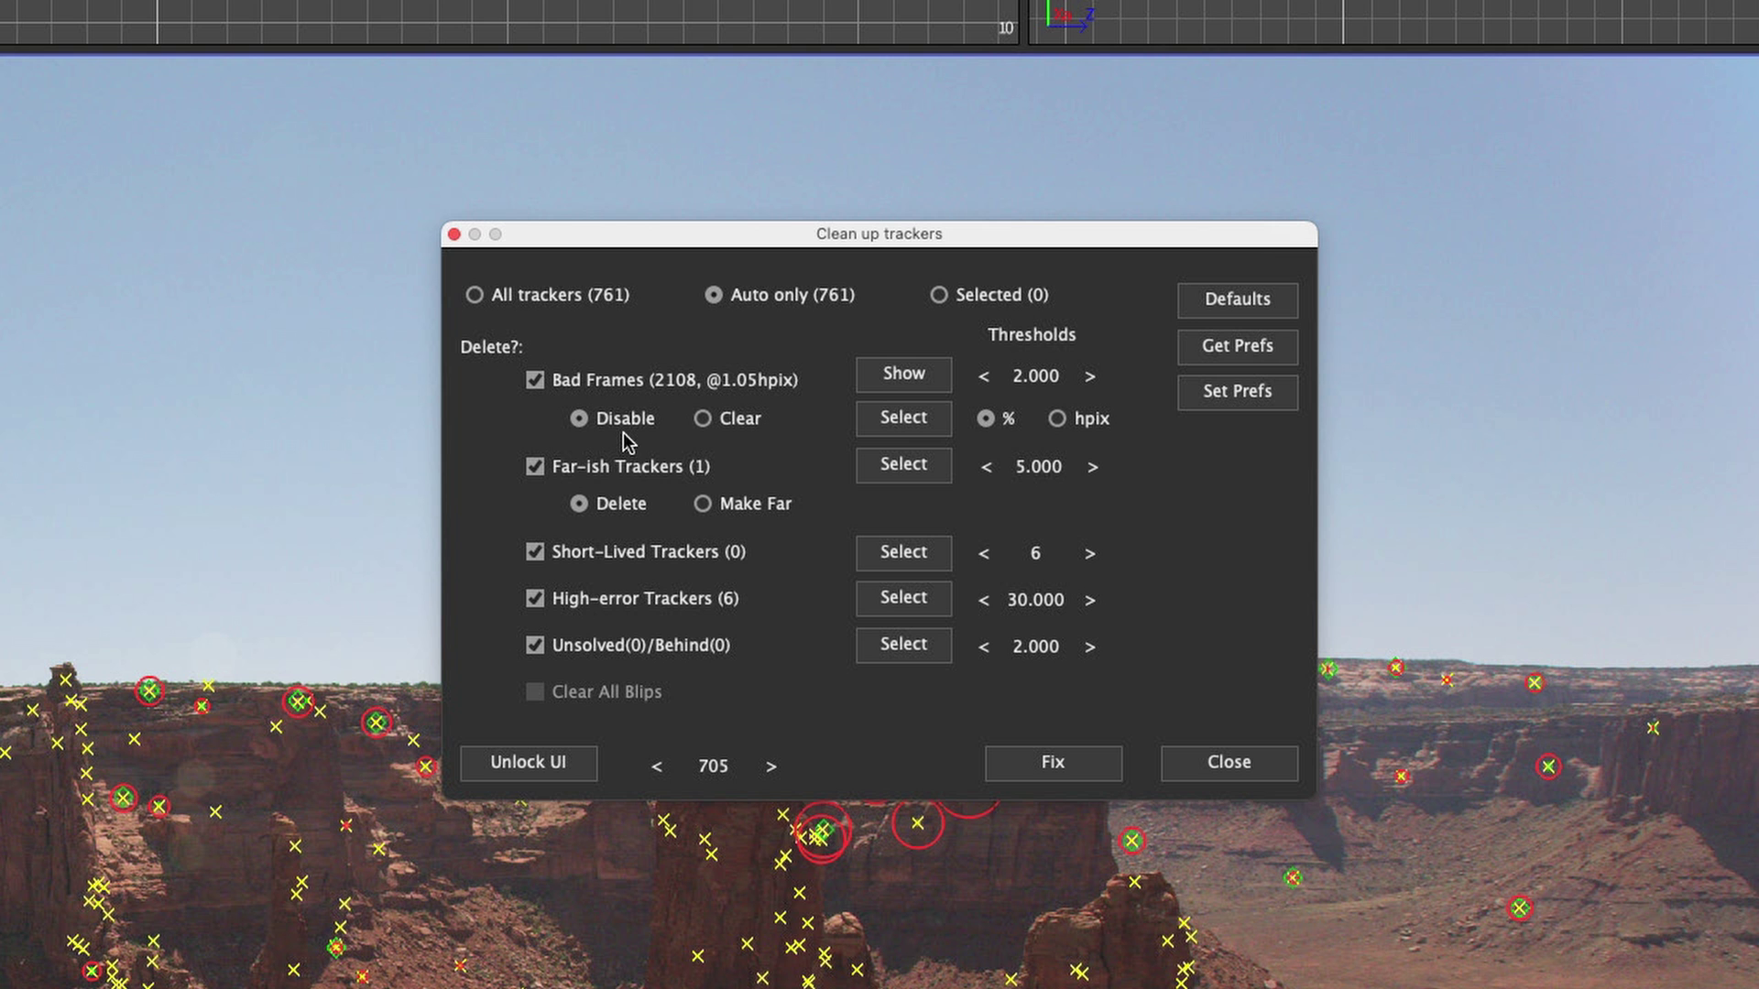
pyautogui.click(1060, 774)
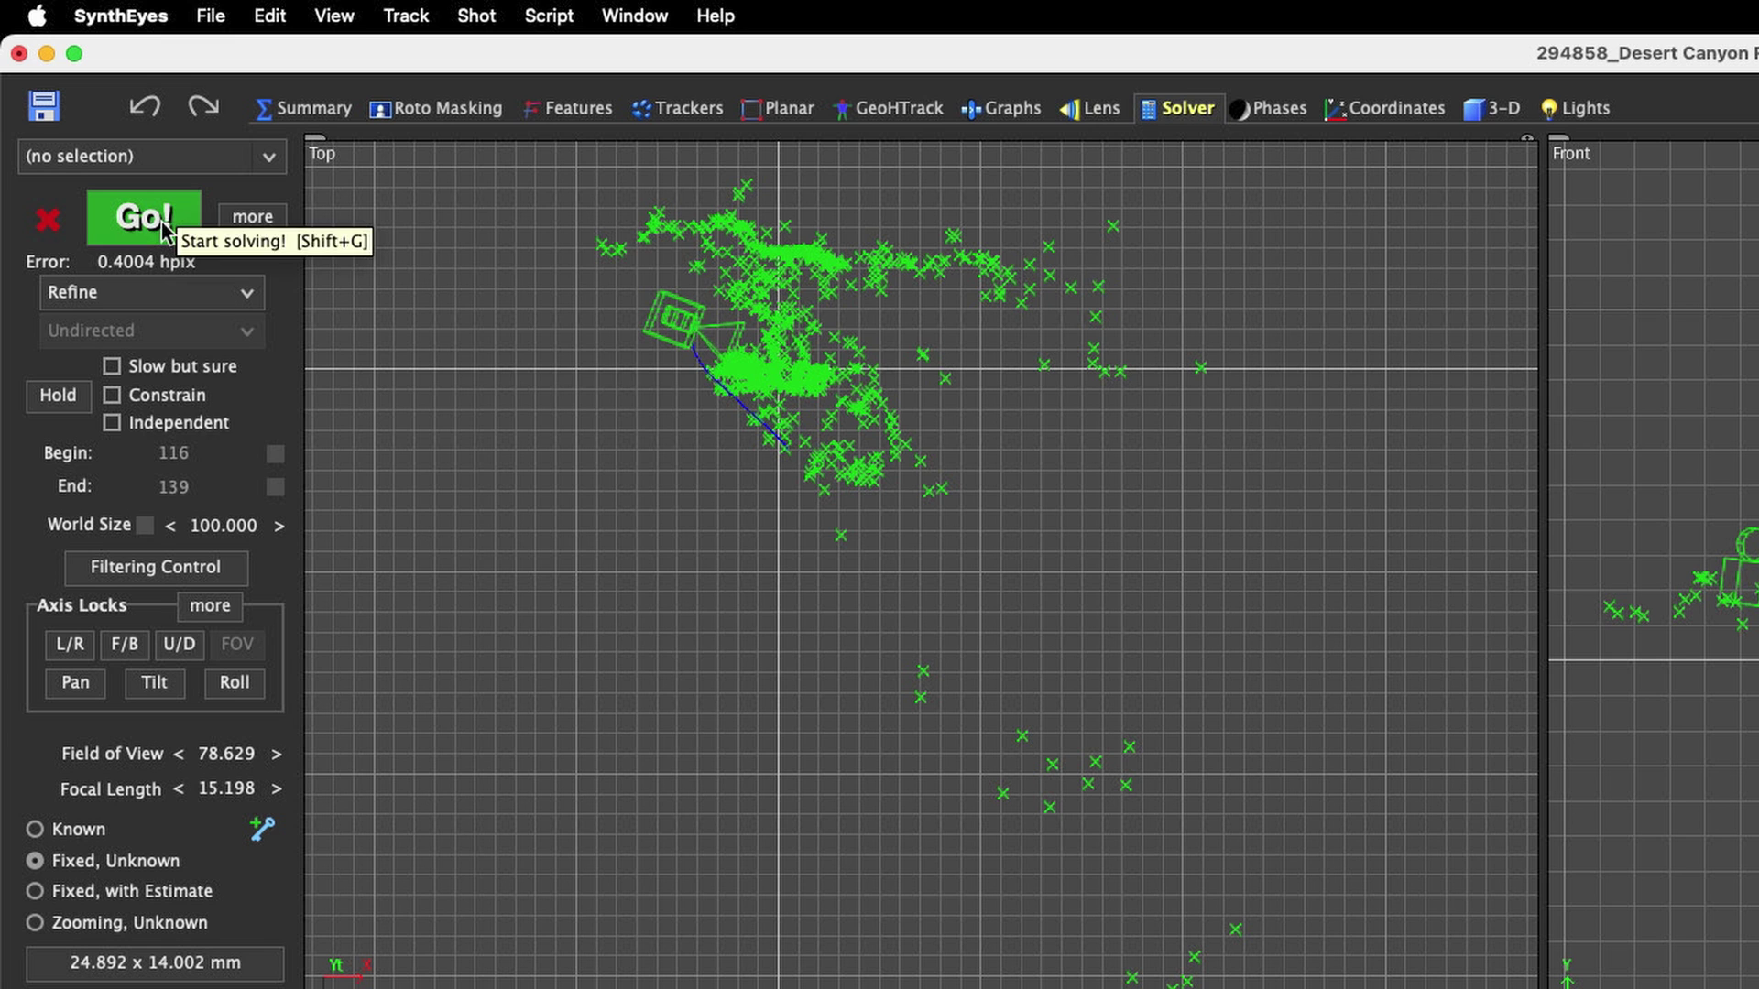
pyautogui.click(153, 218)
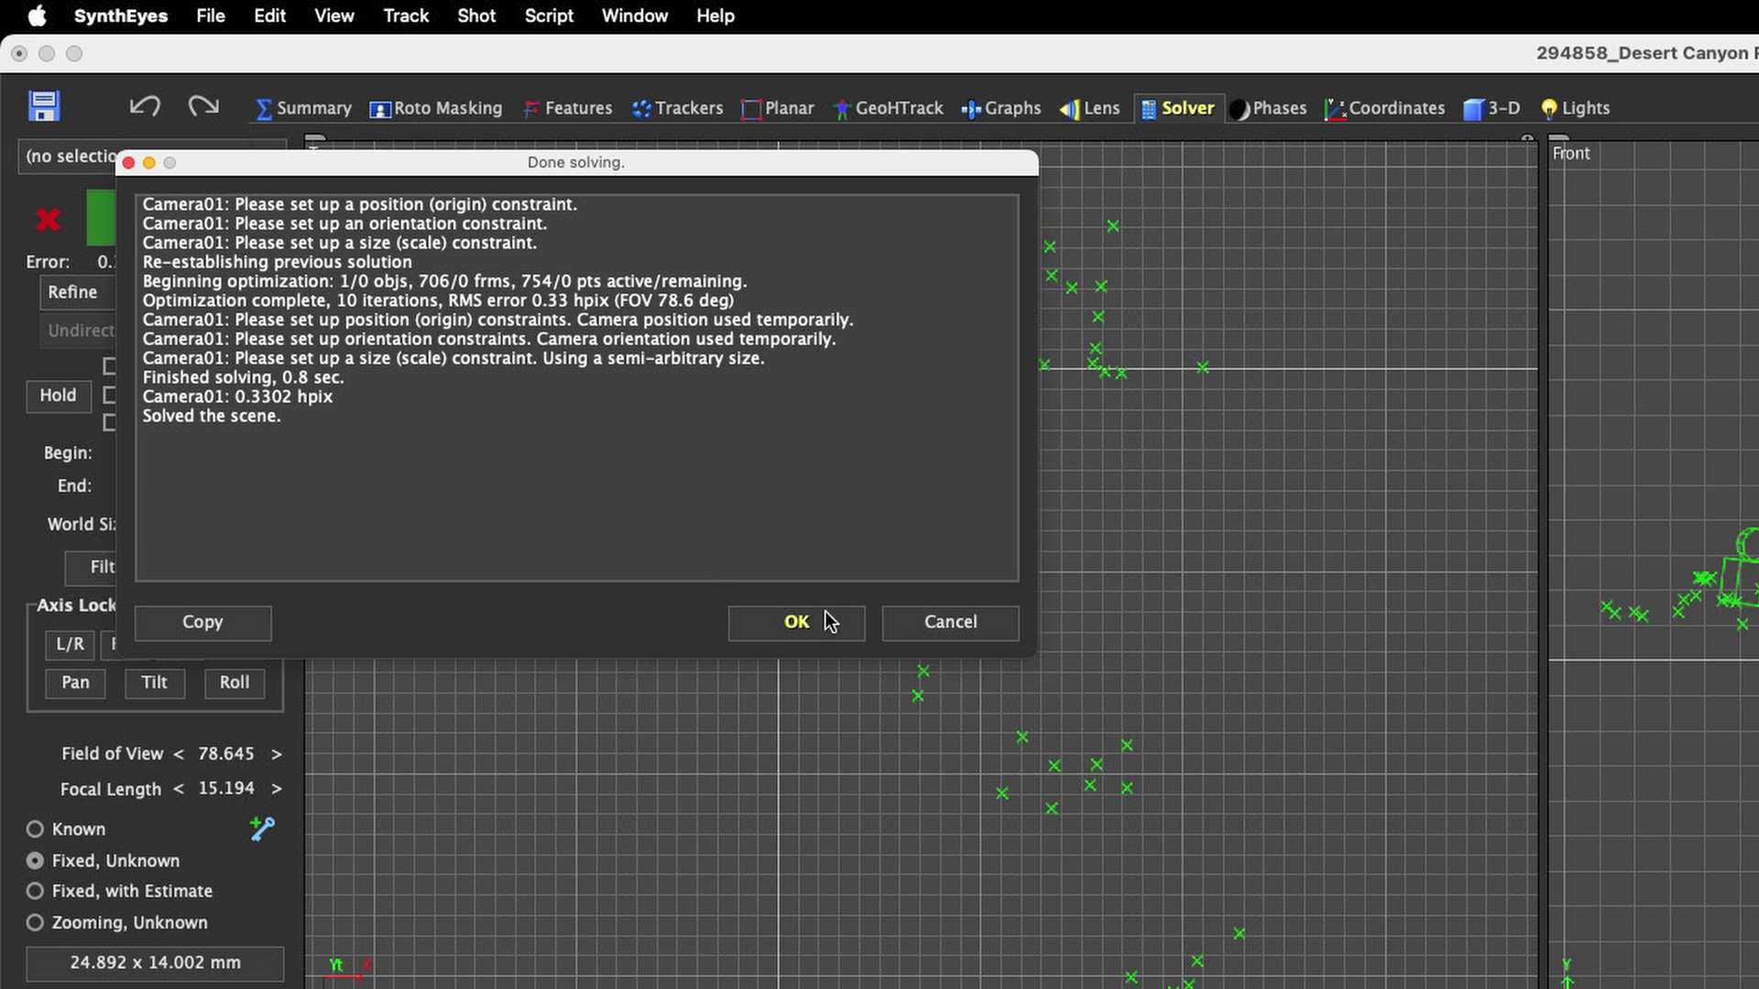
pyautogui.click(797, 623)
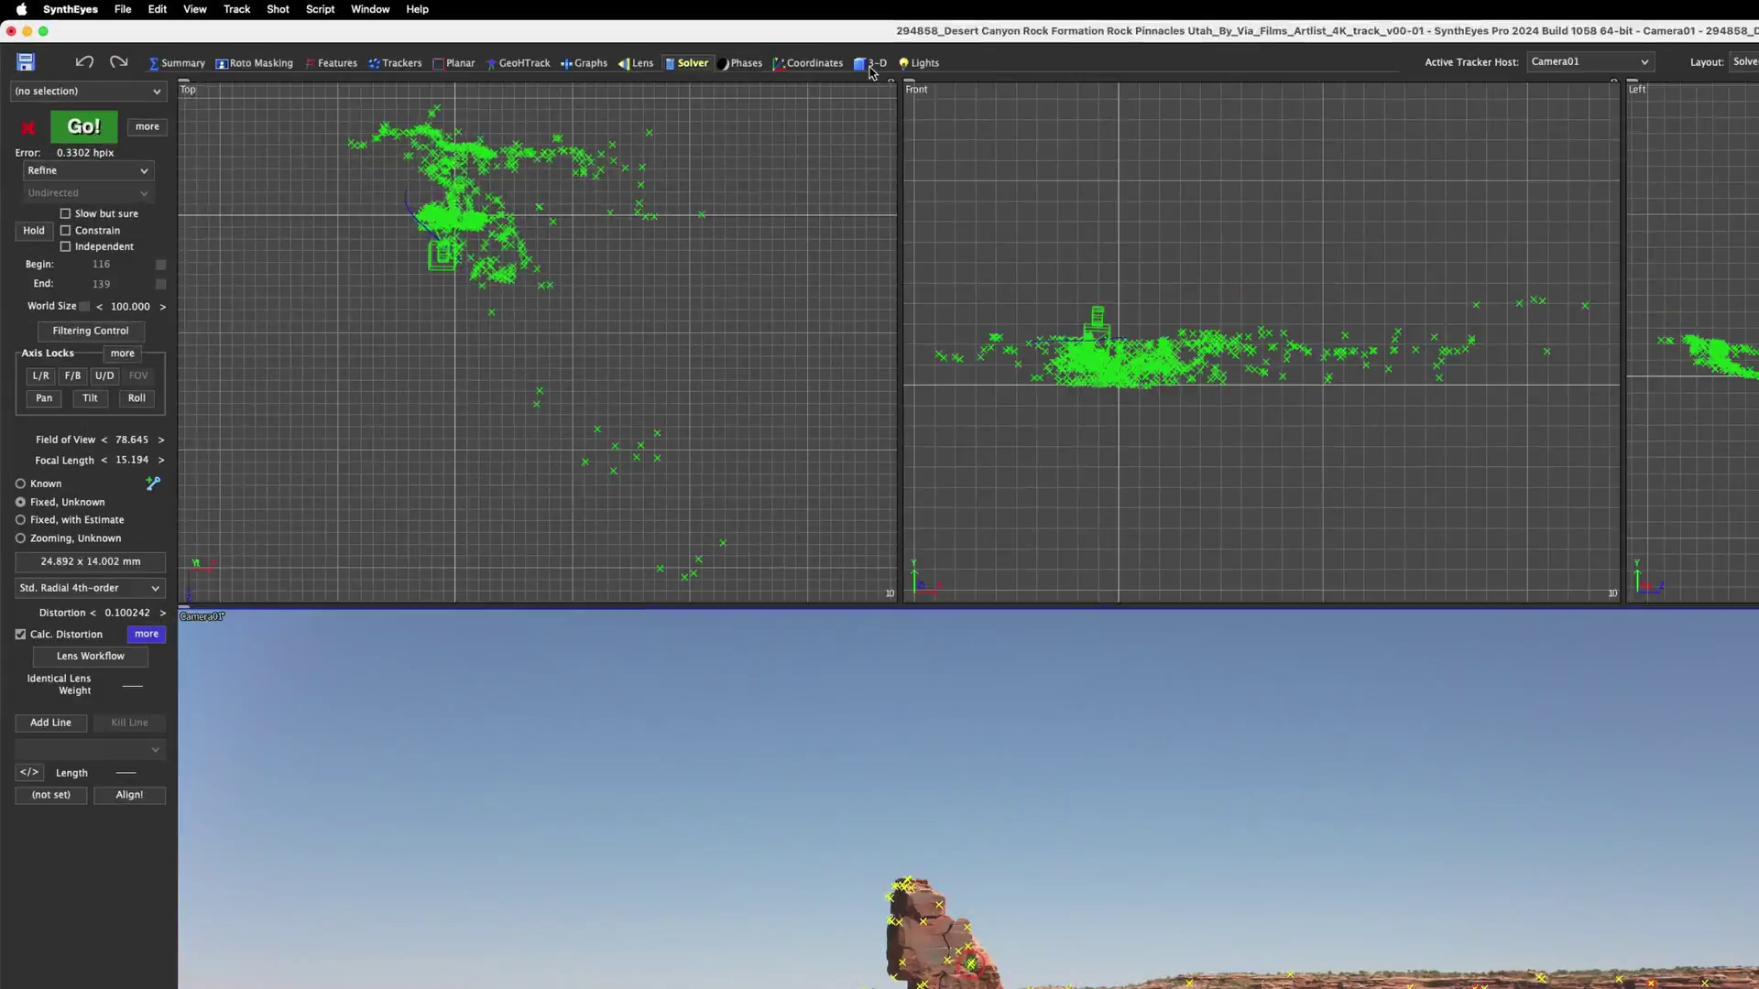
# Try drawing a large box in the Top view of the 3-D room, and delete it.
pyautogui.click(501, 37)
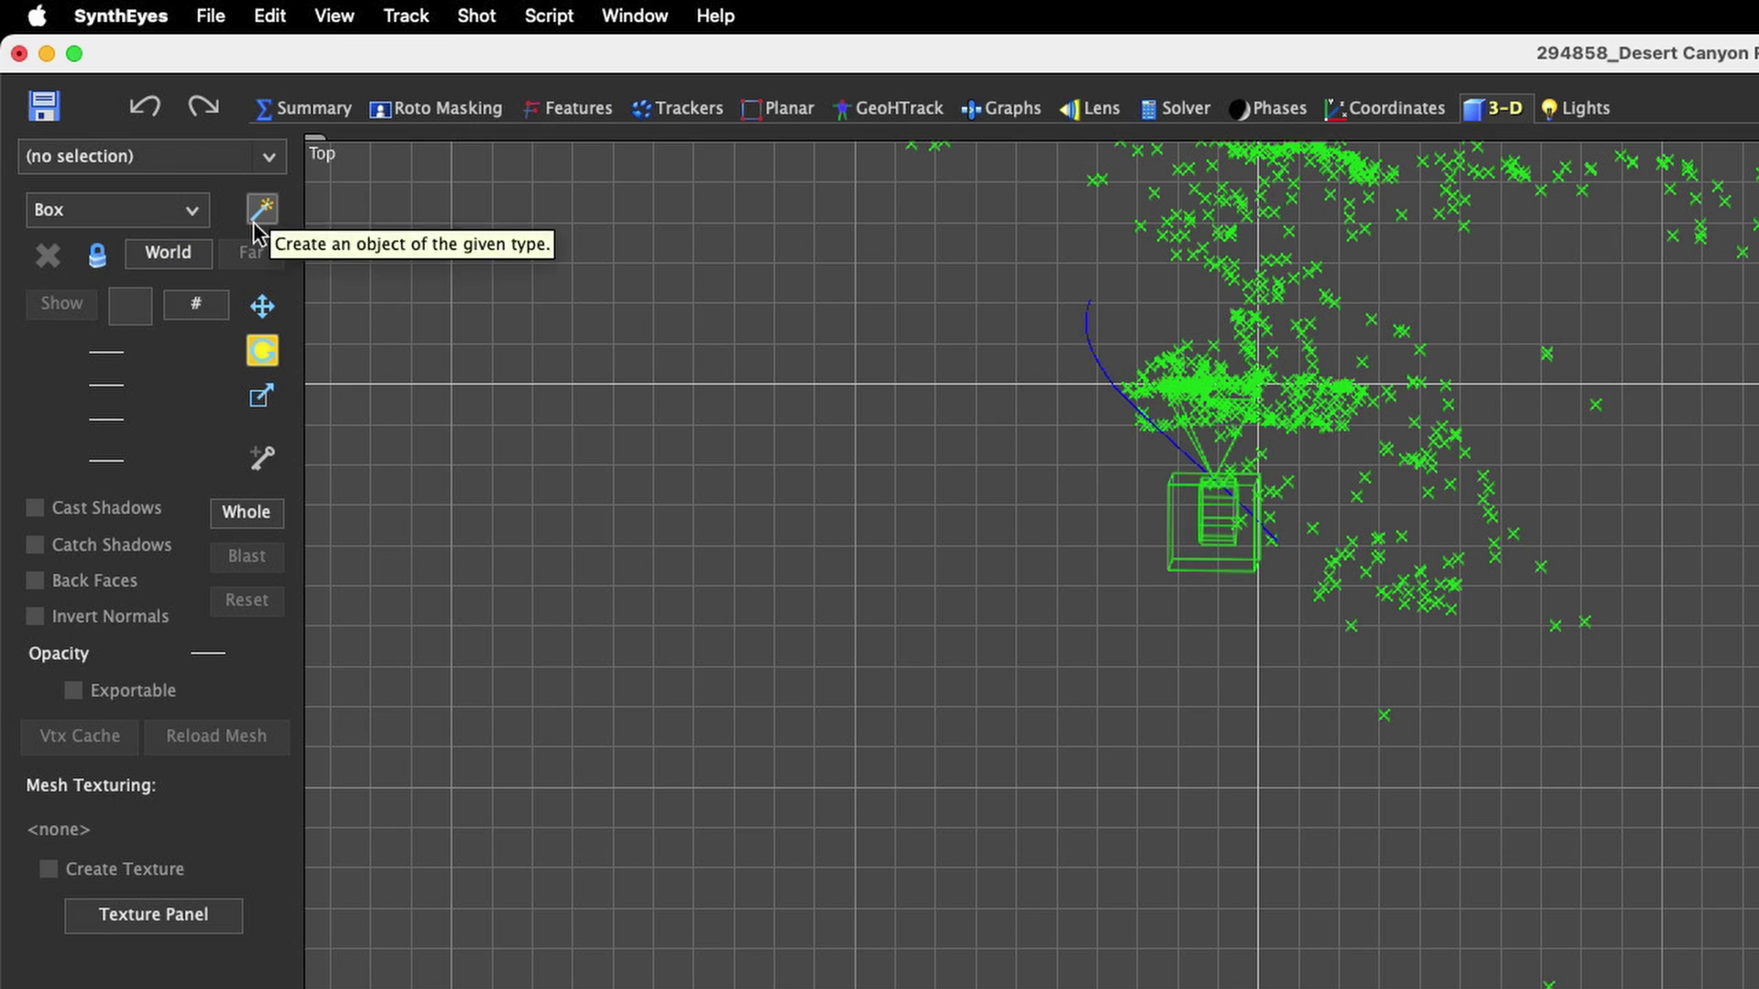
pyautogui.click(262, 211)
pyautogui.moveTo(979, 712); pyautogui.dragTo(1256, 988)
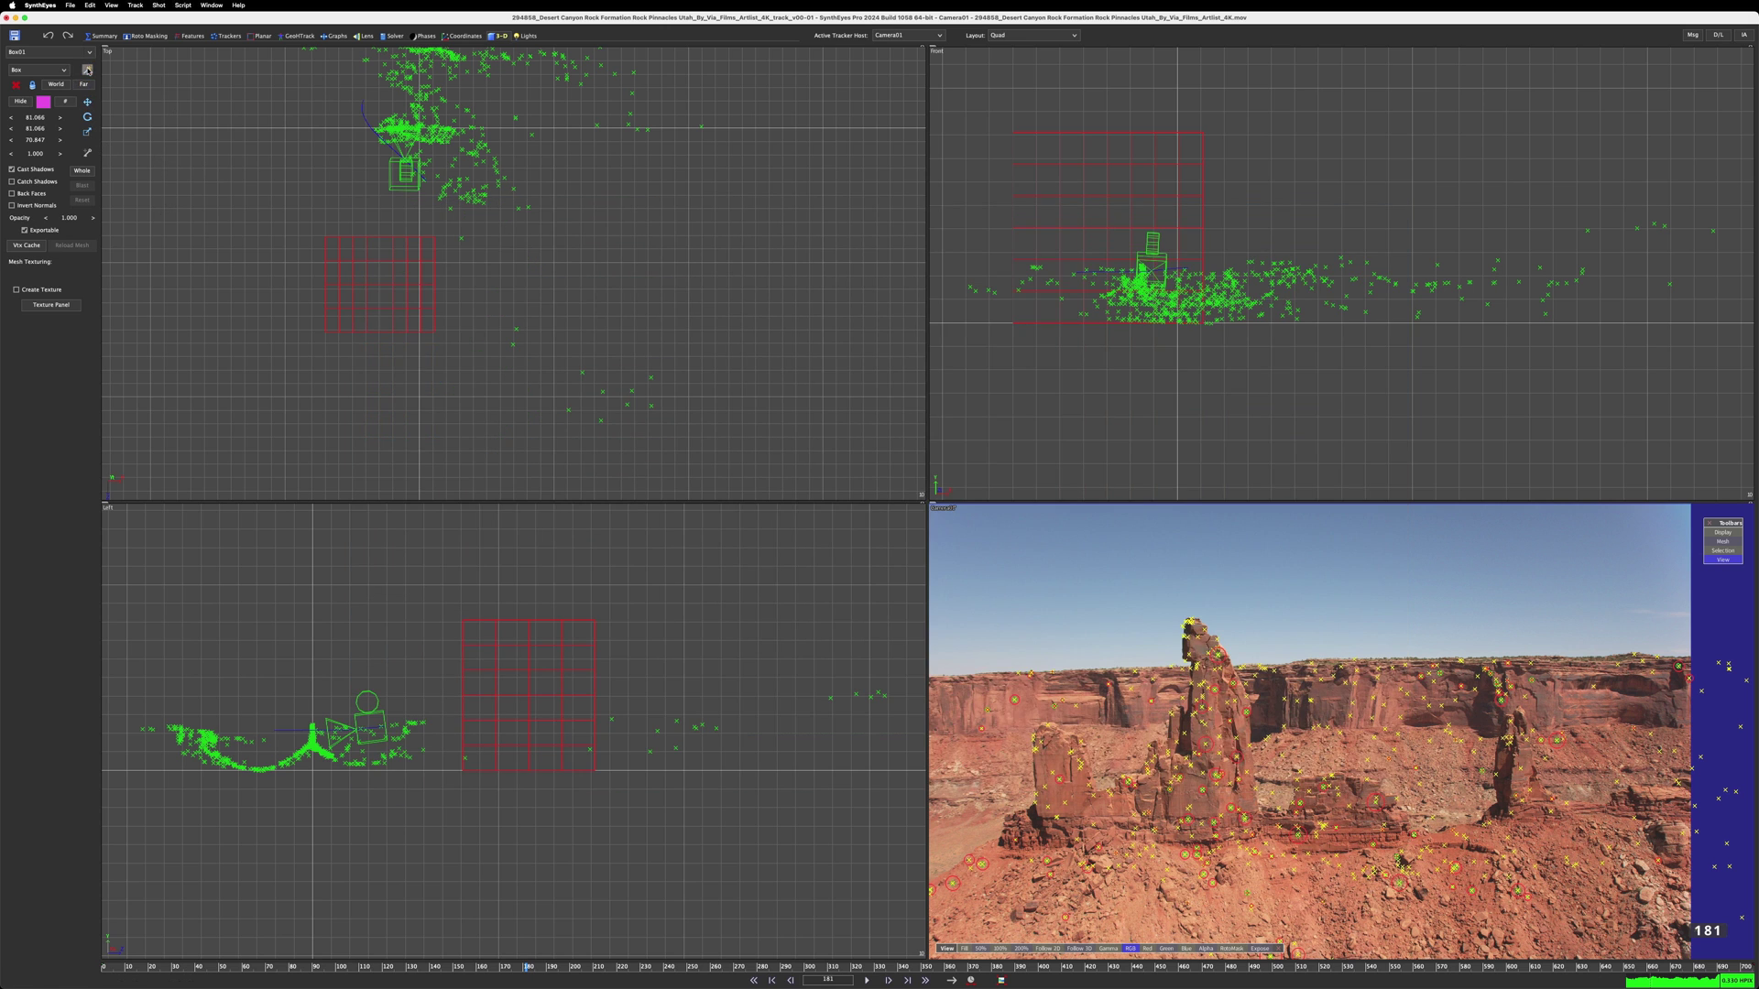
pyautogui.press('Delete')
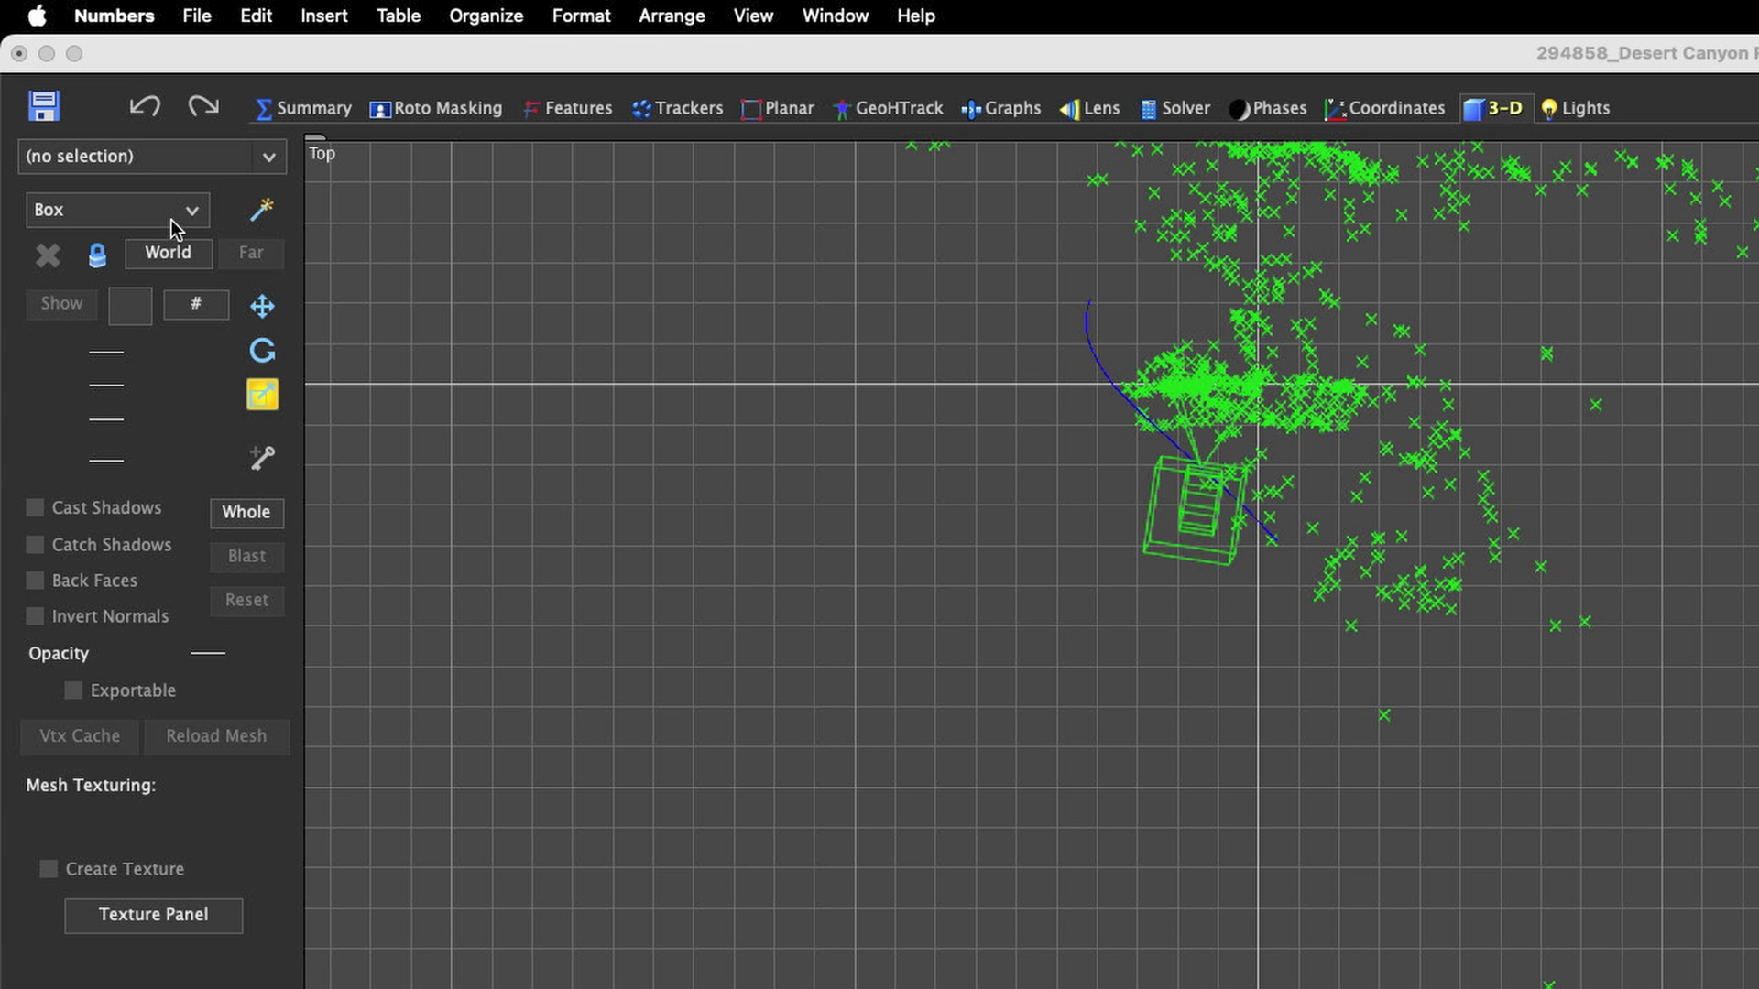
# Create a cylinder about 9.5 wide and 41.9 tall in the Top view, beside the solved camera.
pyautogui.click(172, 220)
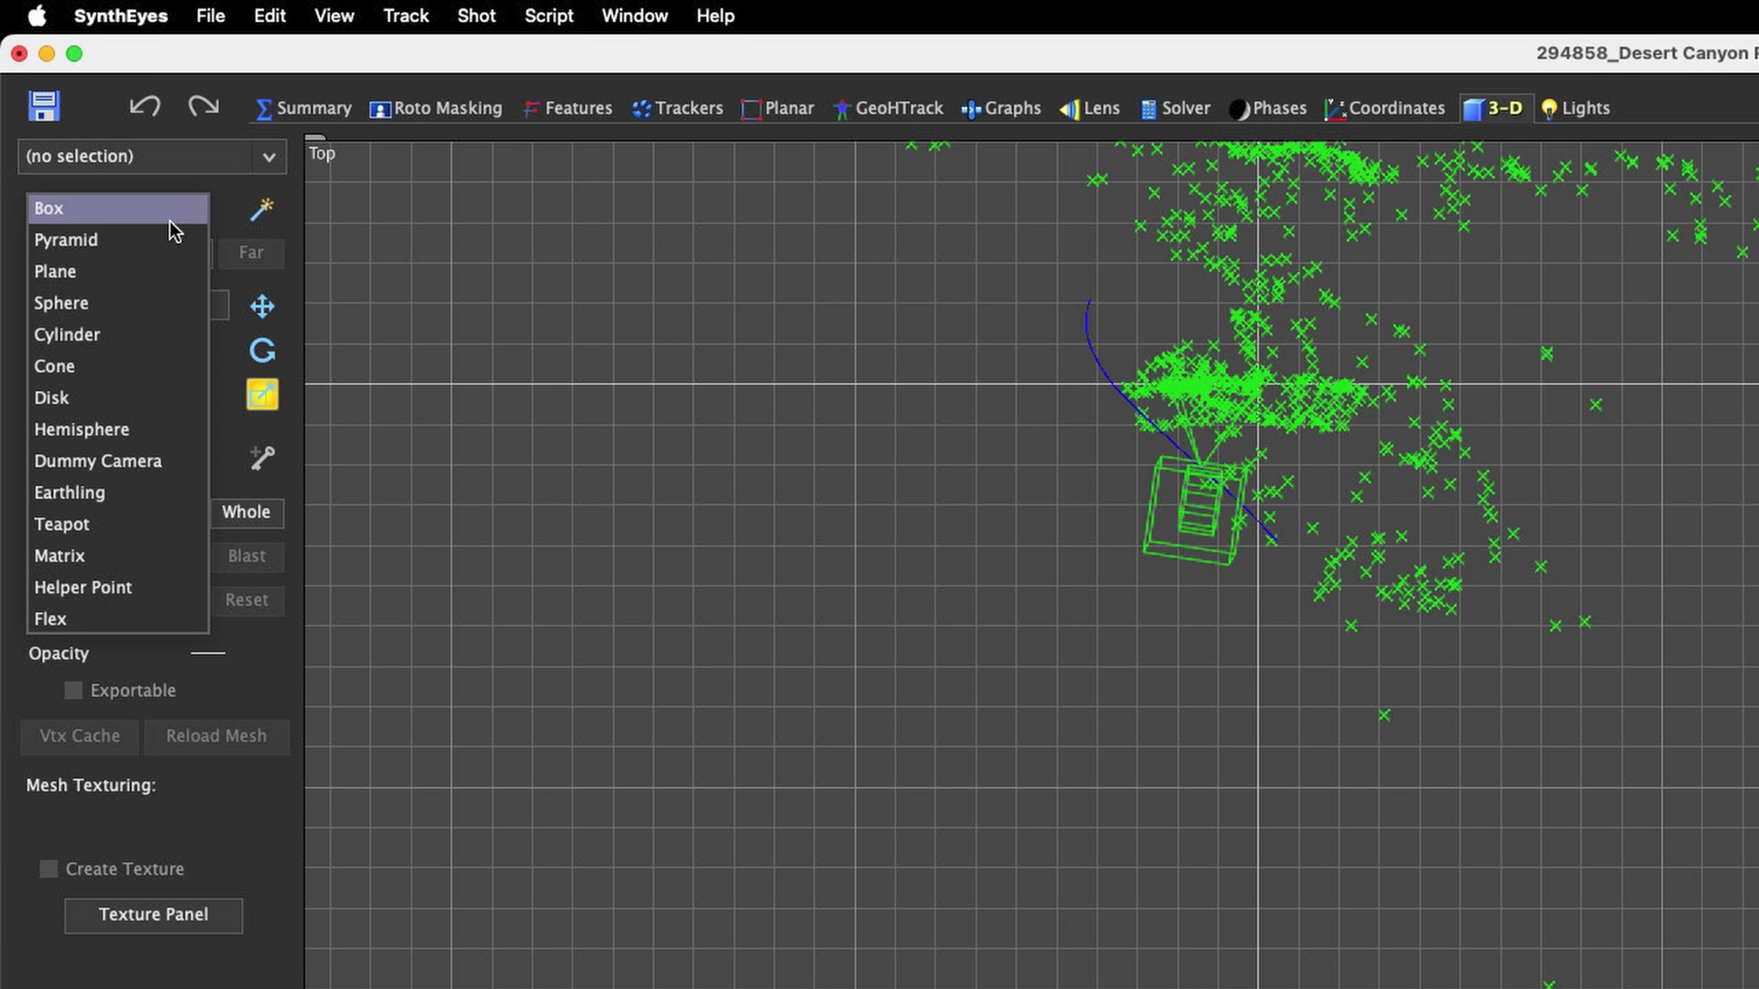
pyautogui.click(145, 337)
pyautogui.moveTo(890, 489)
pyautogui.mouseDown()
pyautogui.moveTo(929, 535)
pyautogui.moveTo(904, 503)
pyautogui.mouseUp()
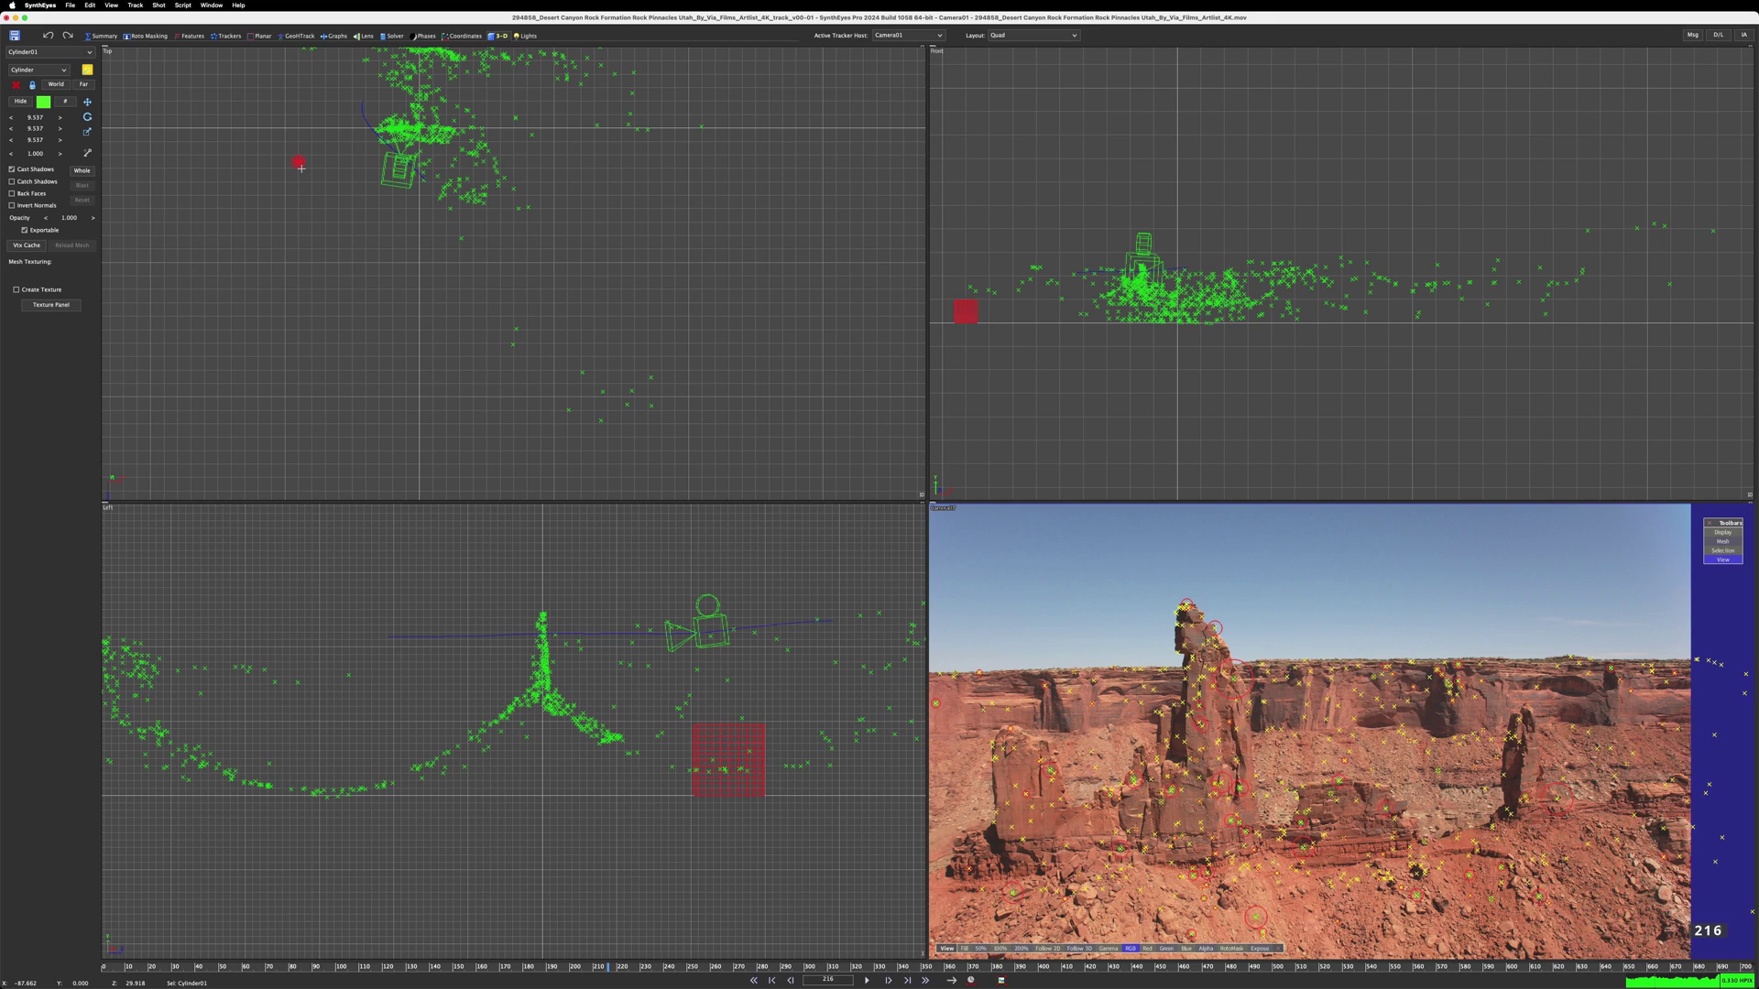
pyautogui.click(332, 112)
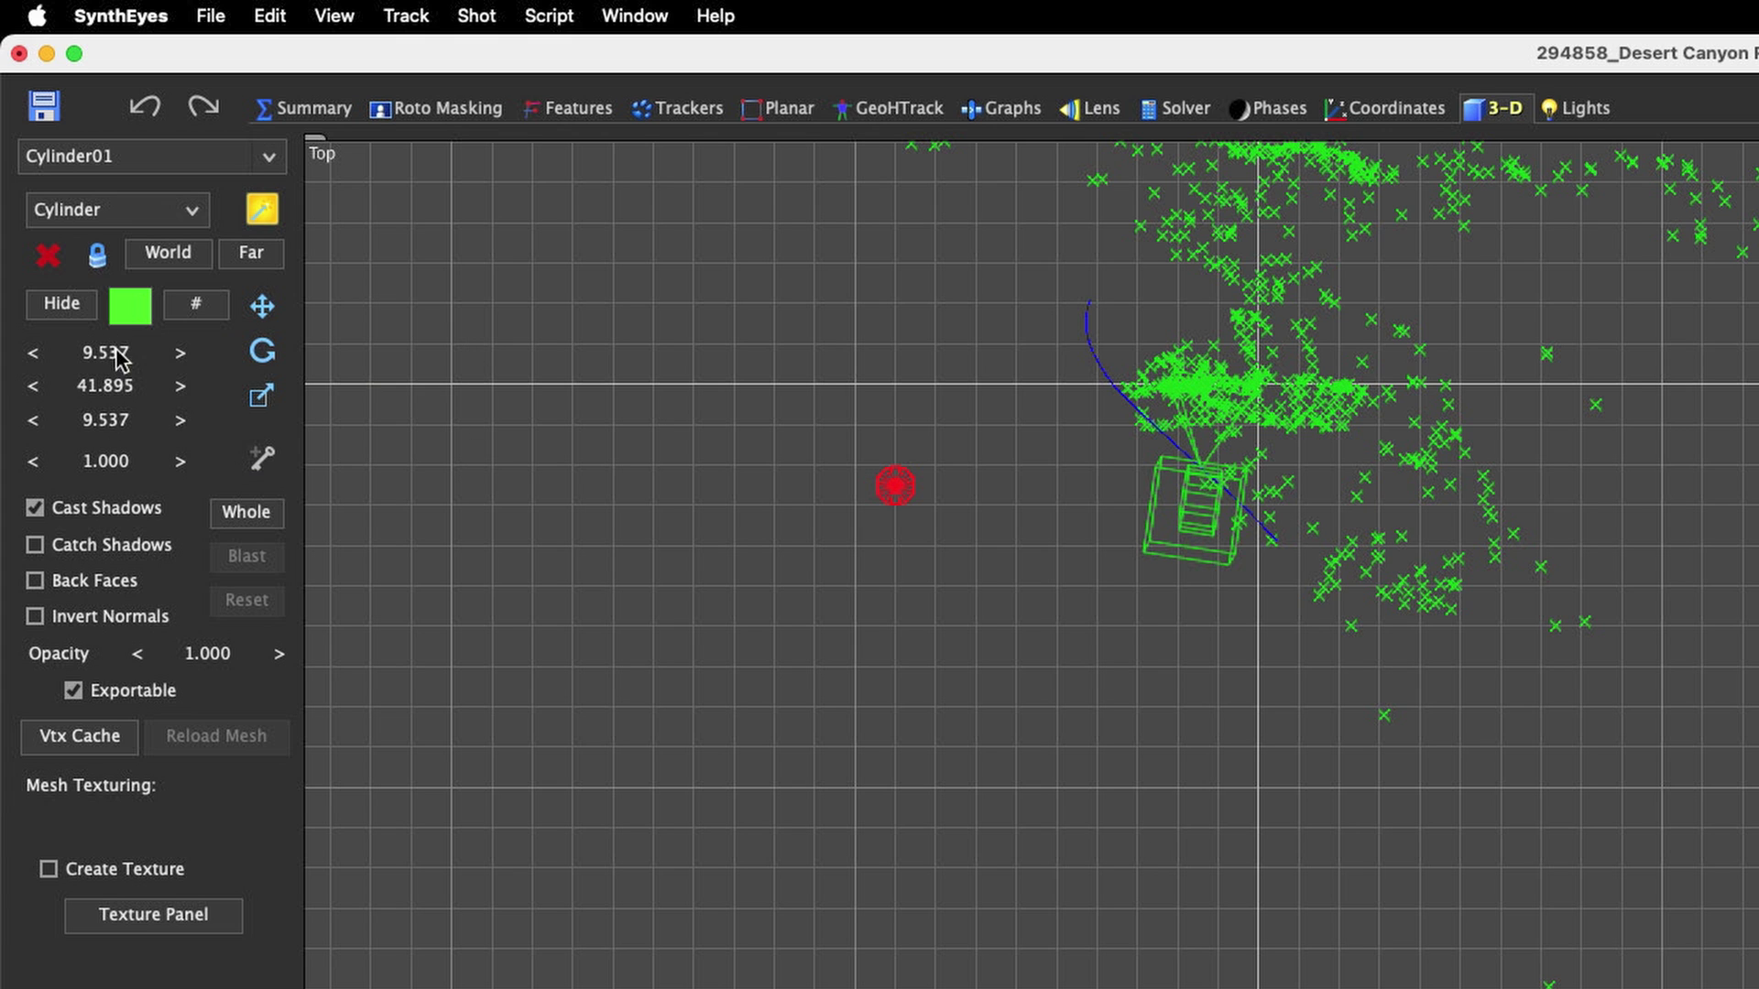
# Set the cylinder's scale to 5 in X, 274 in height and 5 in Z.
pyautogui.moveTo(105, 386); pyautogui.dragTo(114, 384)
pyautogui.doubleClick(92, 384)
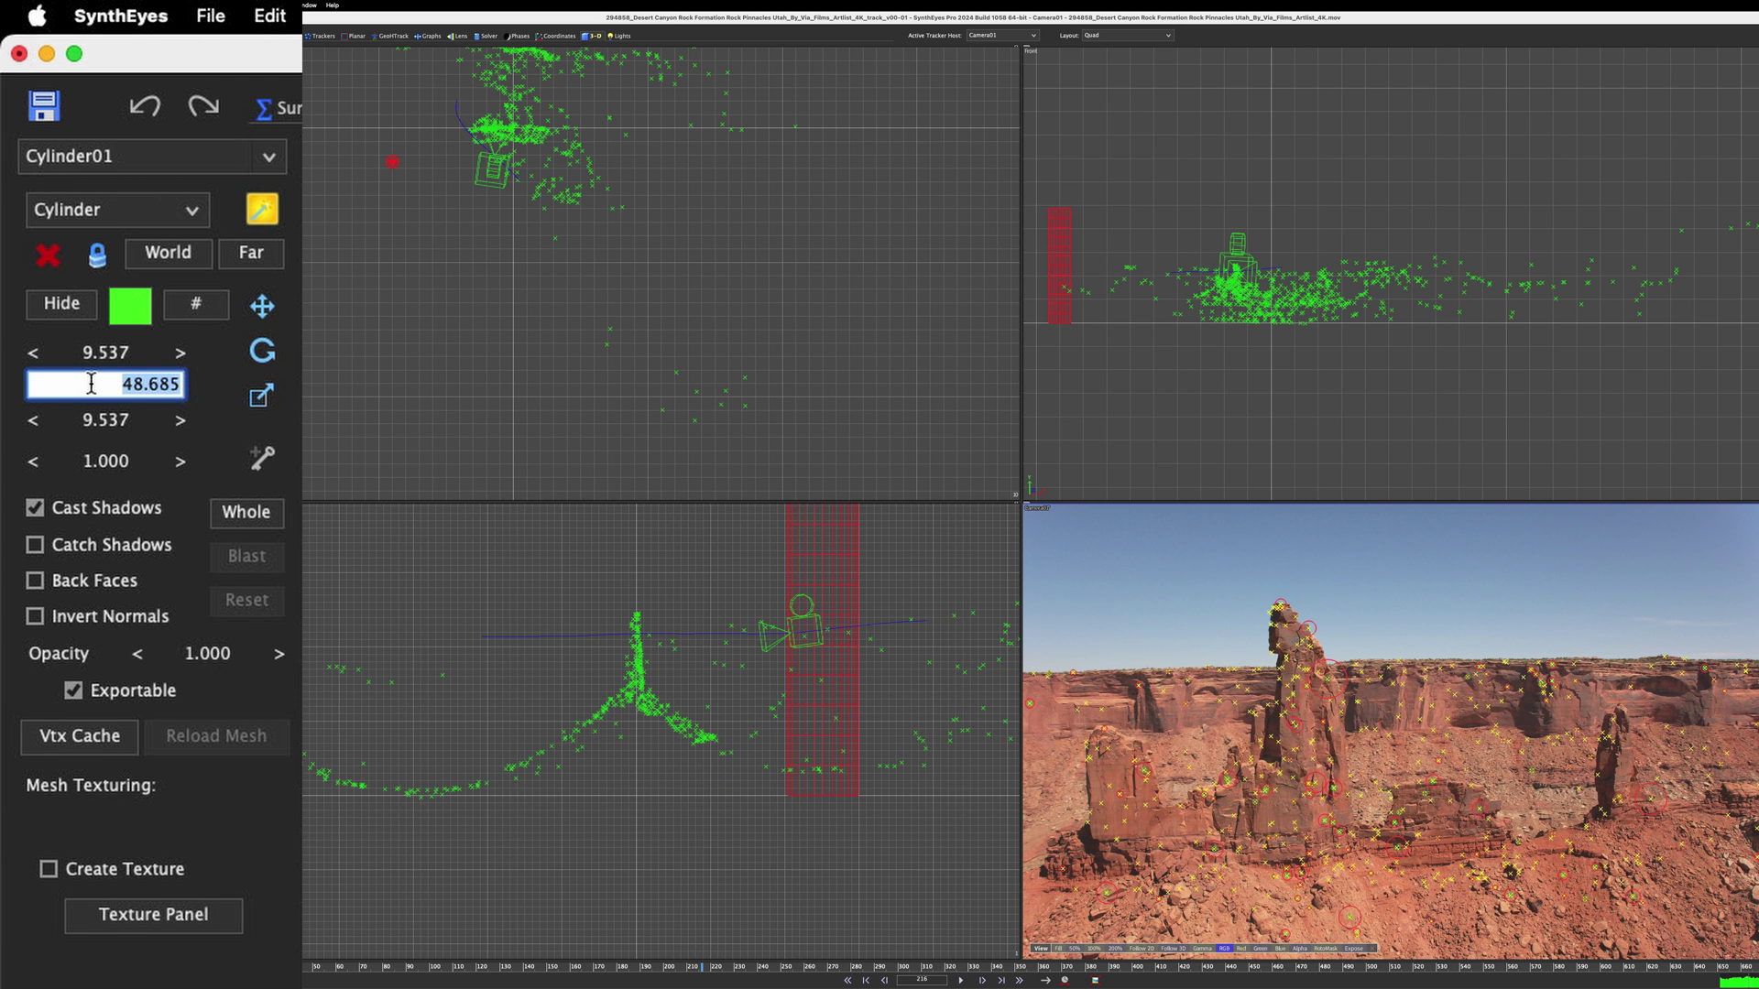
pyautogui.press('Return')
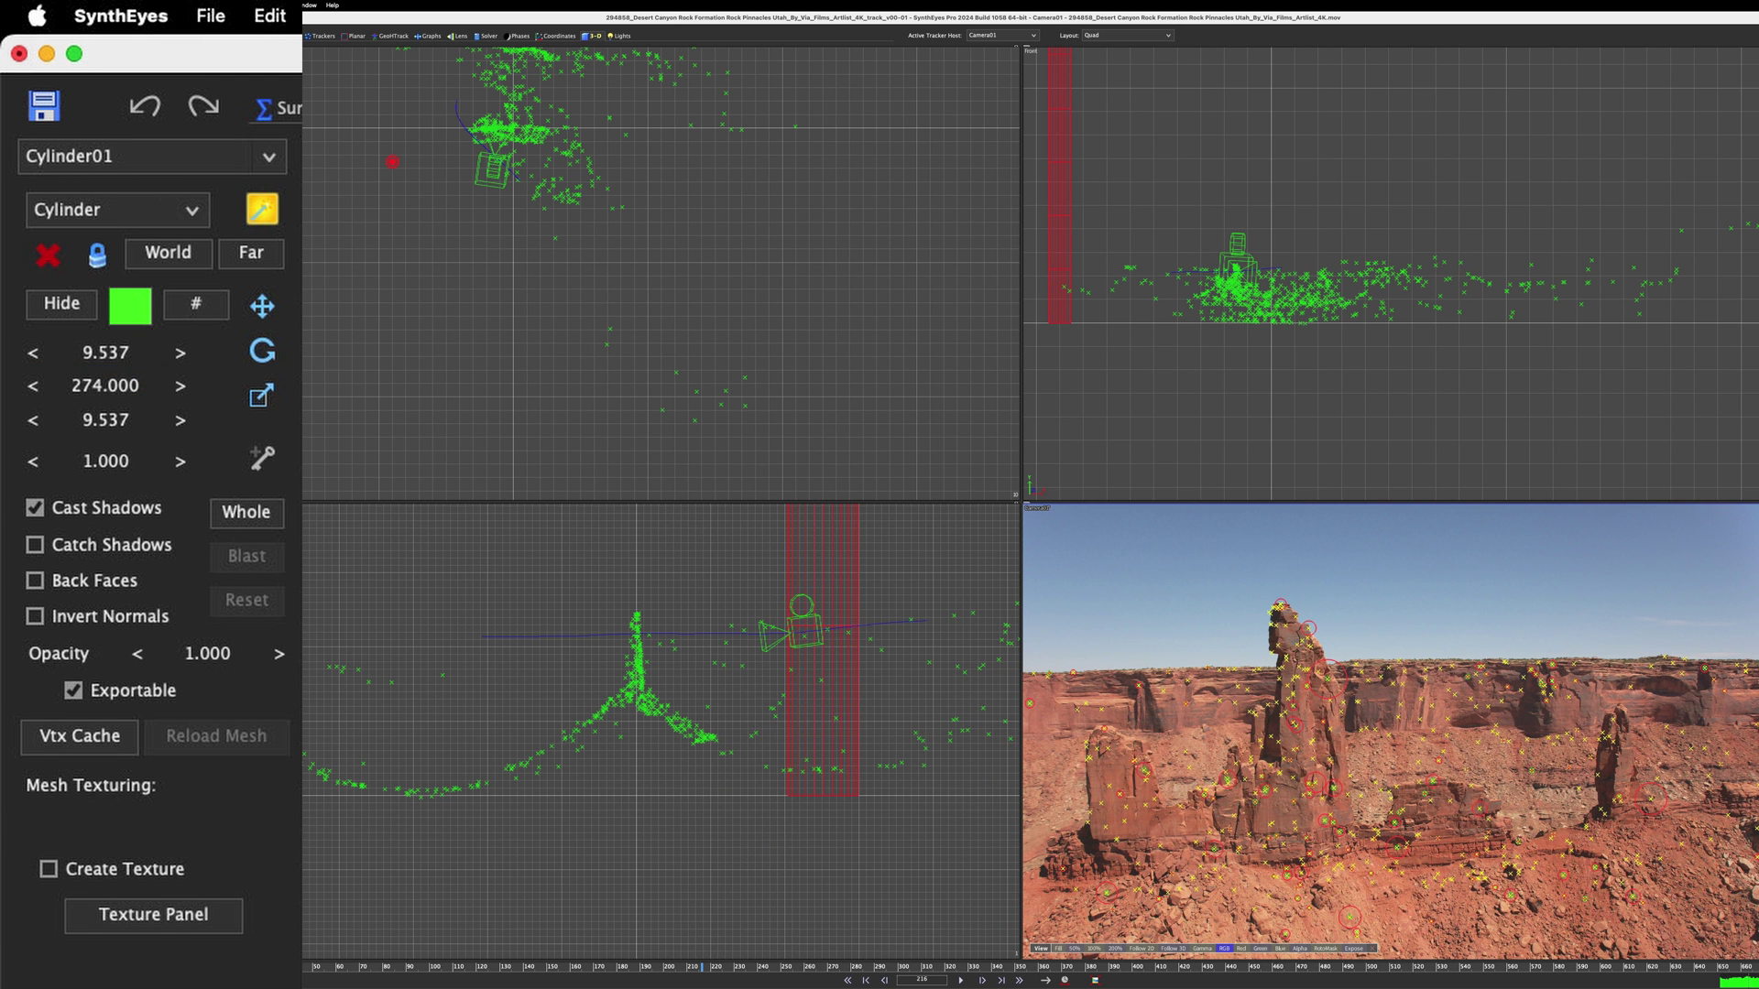
pyautogui.doubleClick(101, 354)
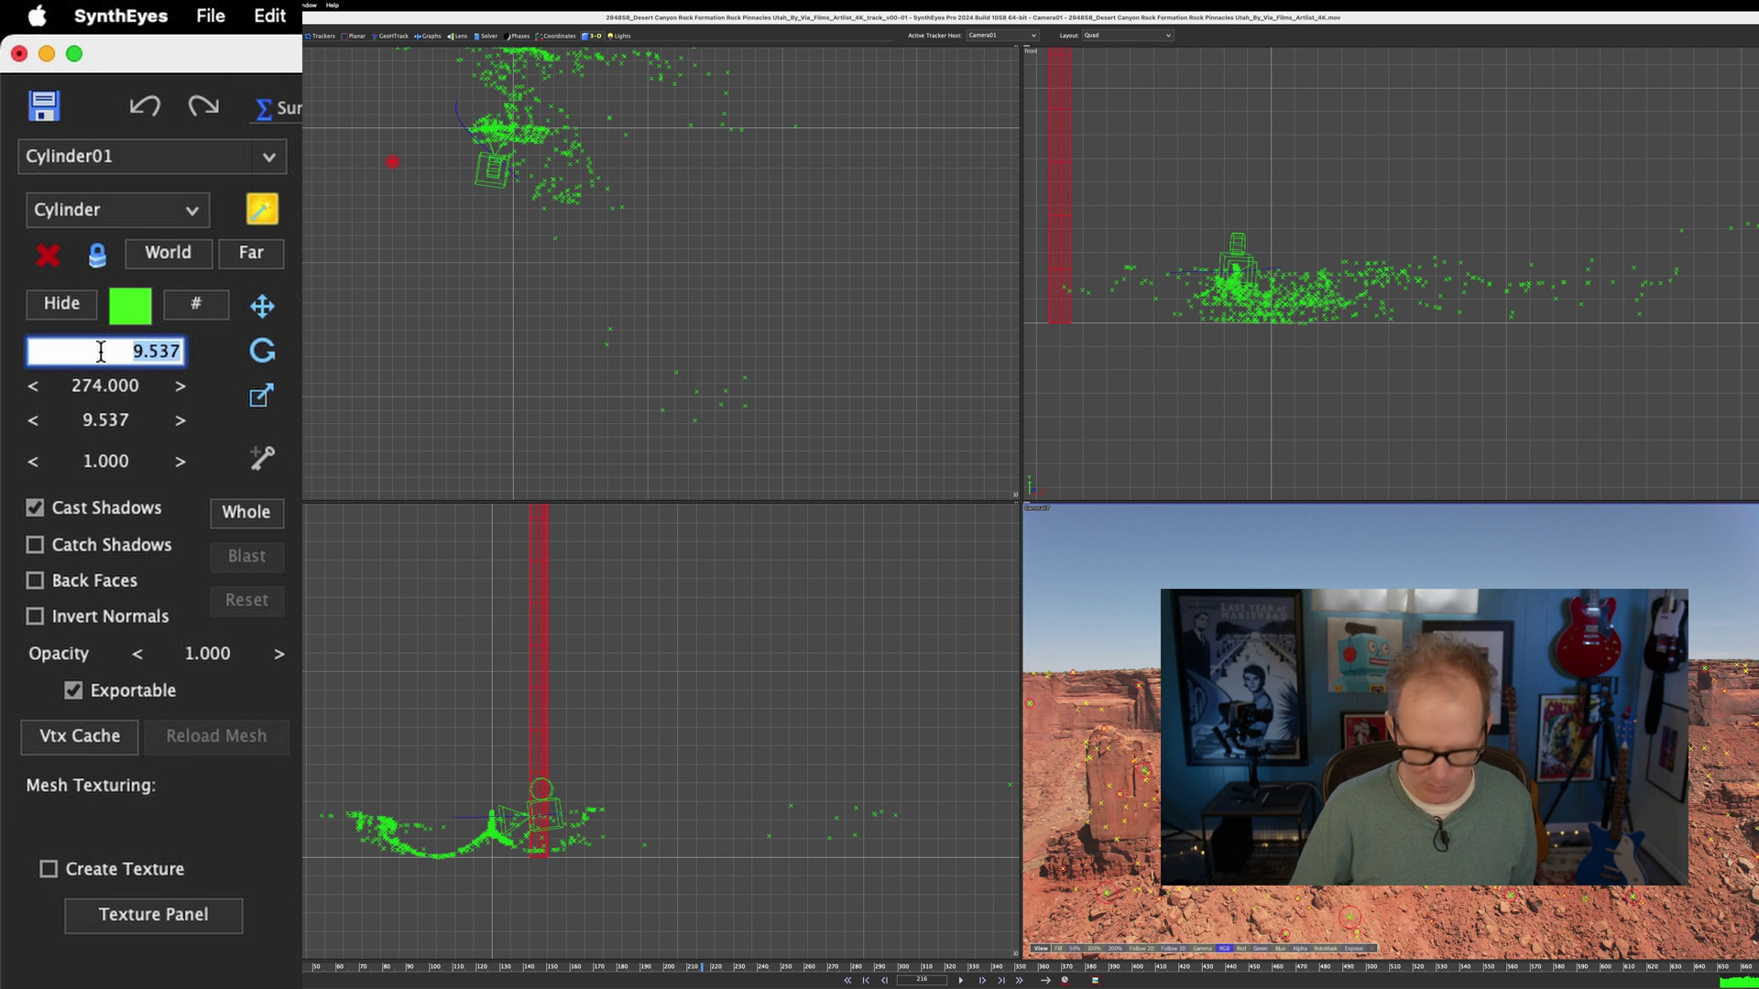
pyautogui.write('5')
pyautogui.press('Tab')
pyautogui.press('Tab')
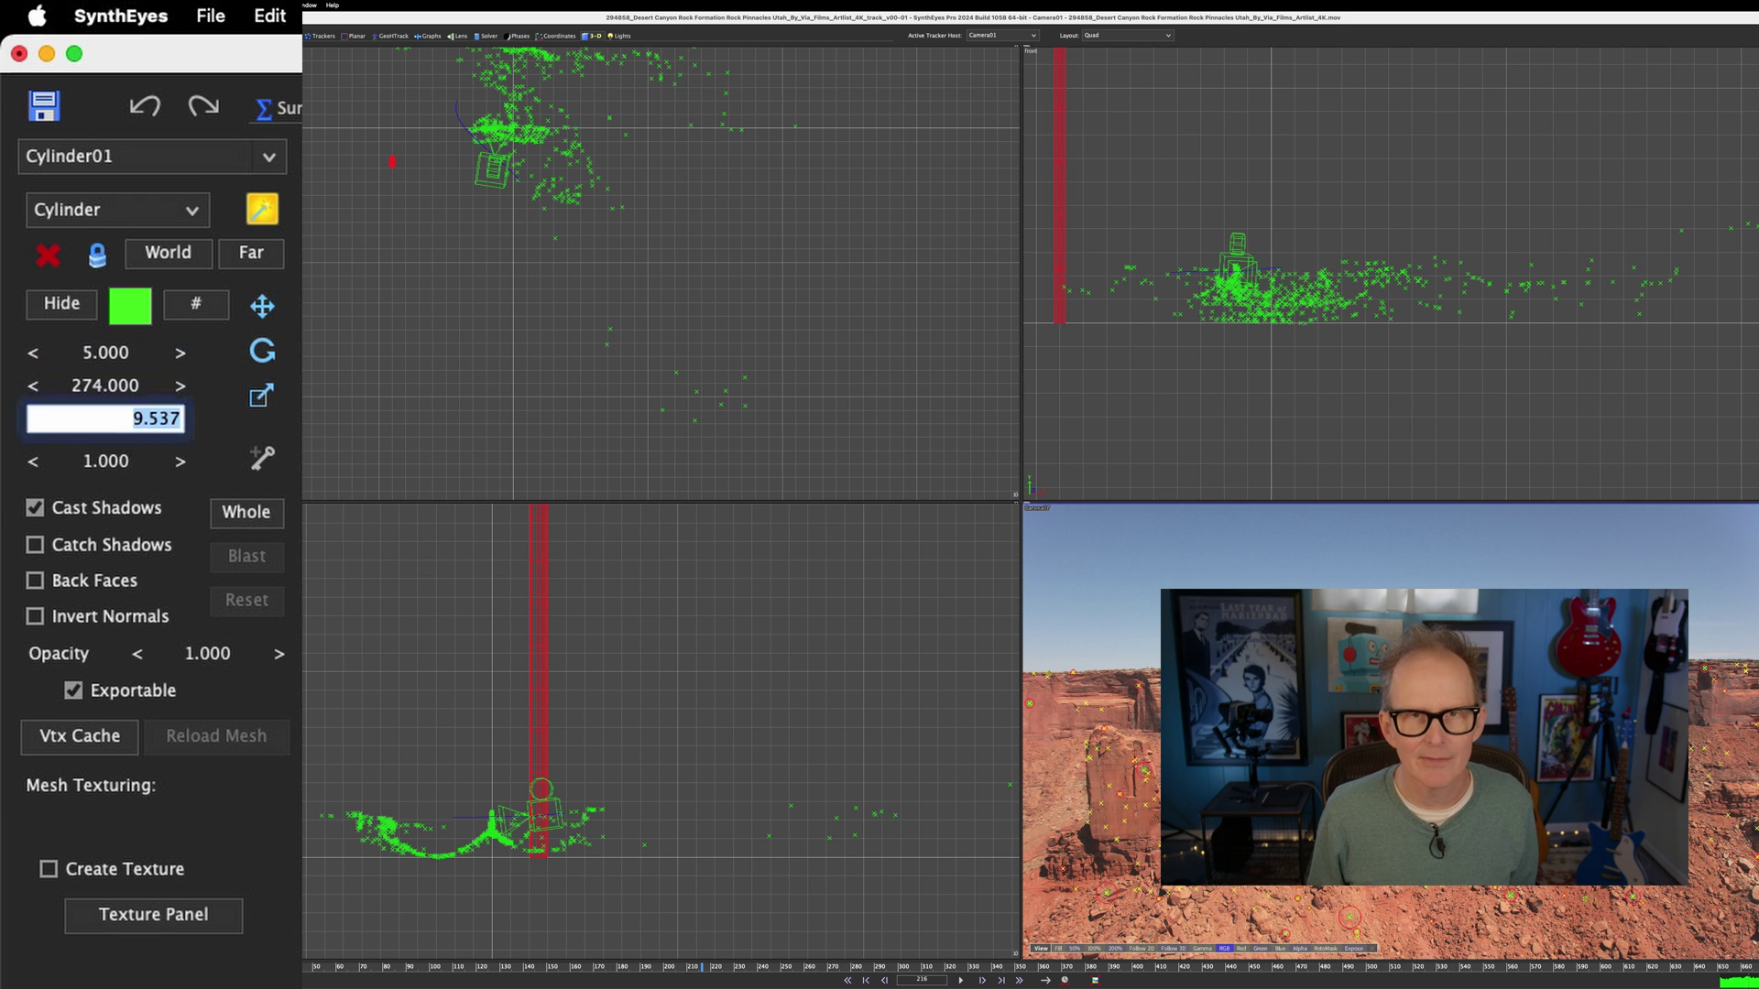
pyautogui.write('5')
pyautogui.press('Return')
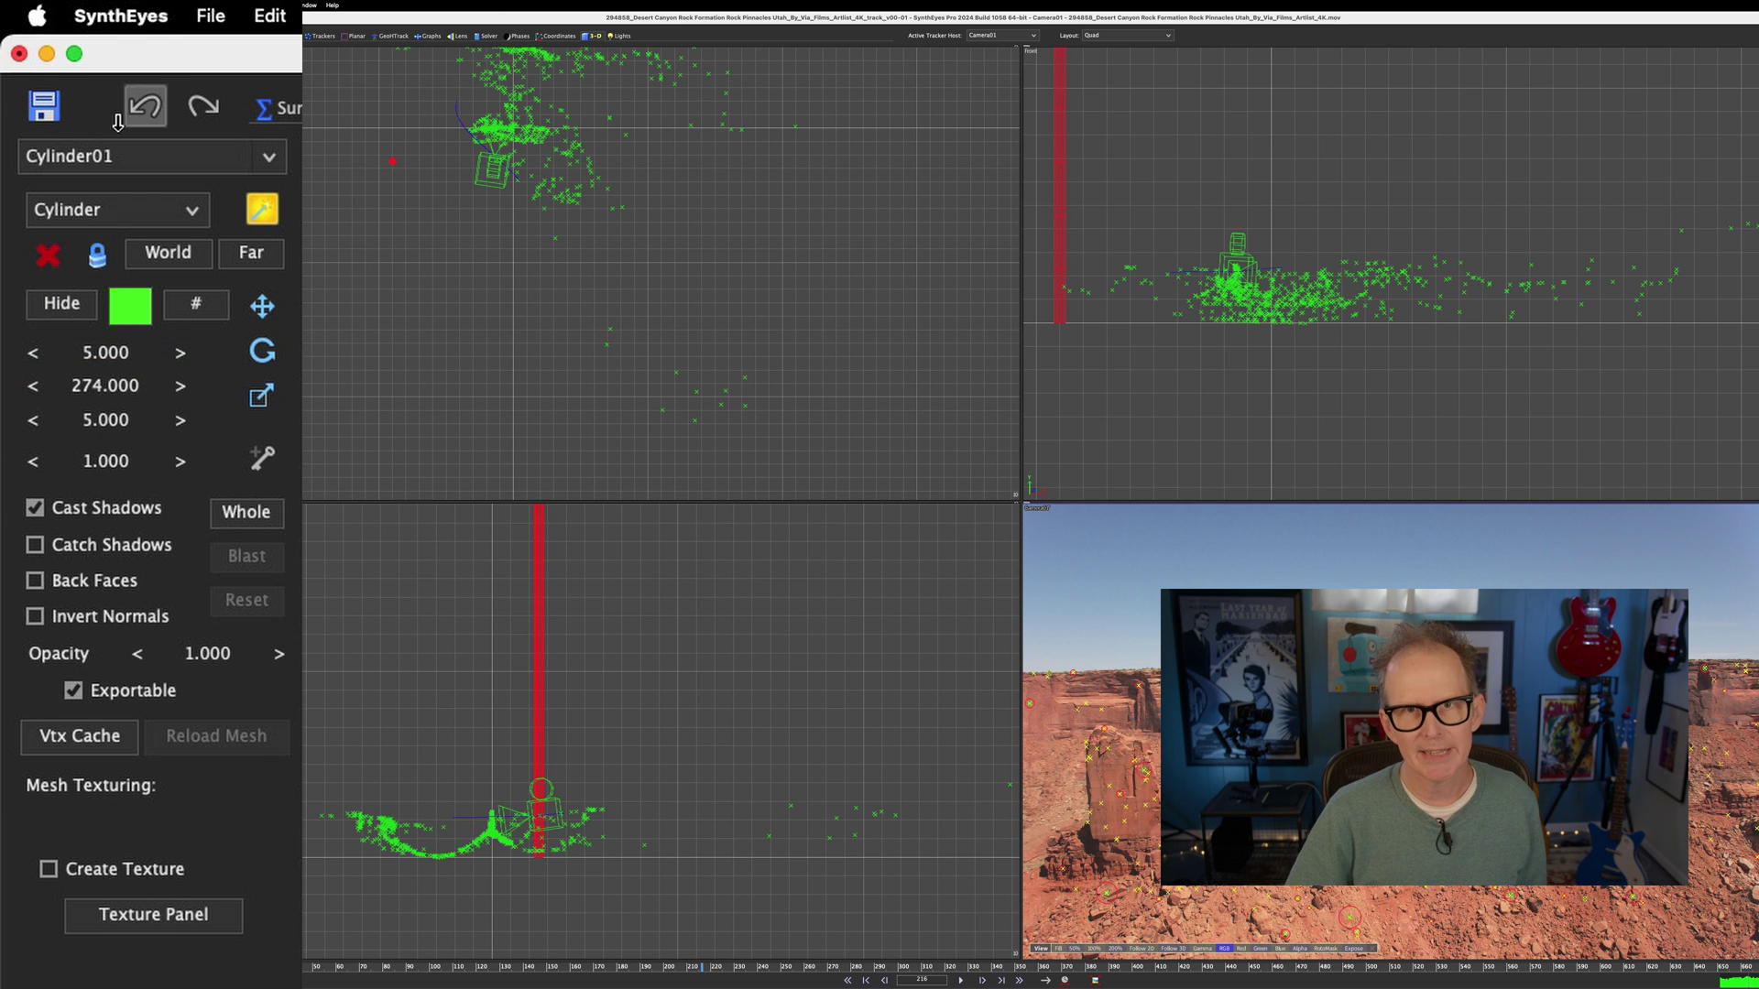
# Move the cylinder to the scene origin by resetting its X and Z positions to 0.
pyautogui.click(262, 309)
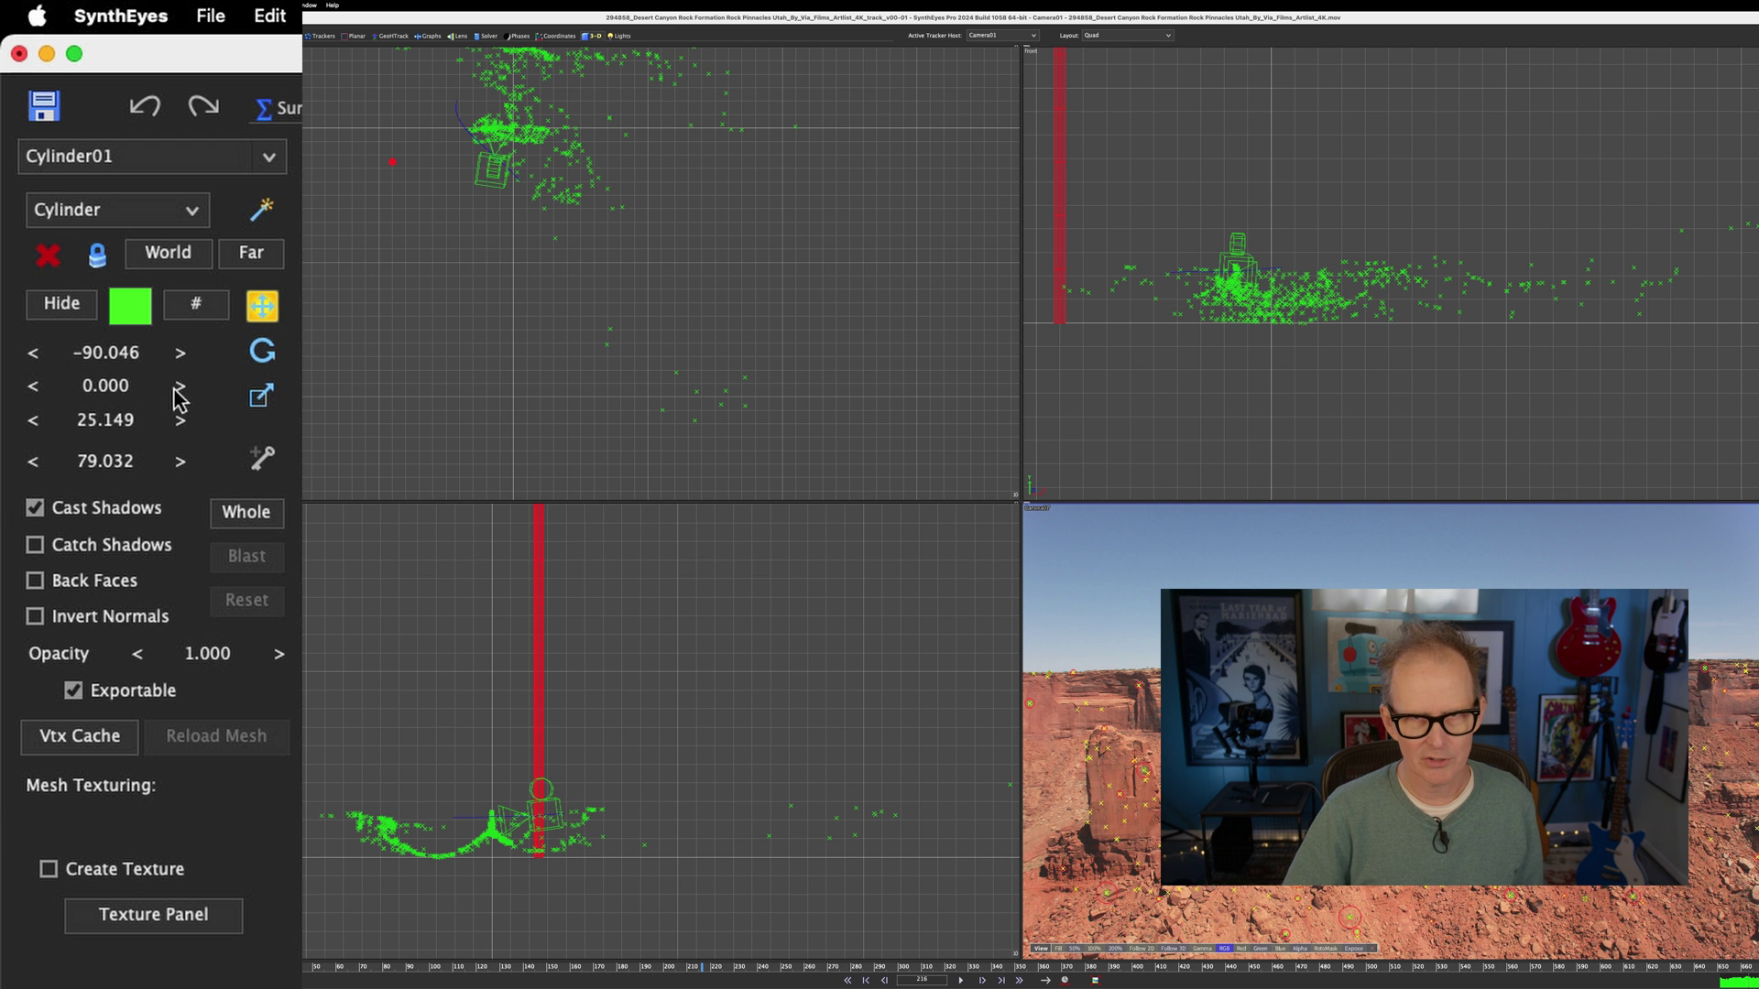
pyautogui.rightClick(110, 357)
pyautogui.rightClick(118, 420)
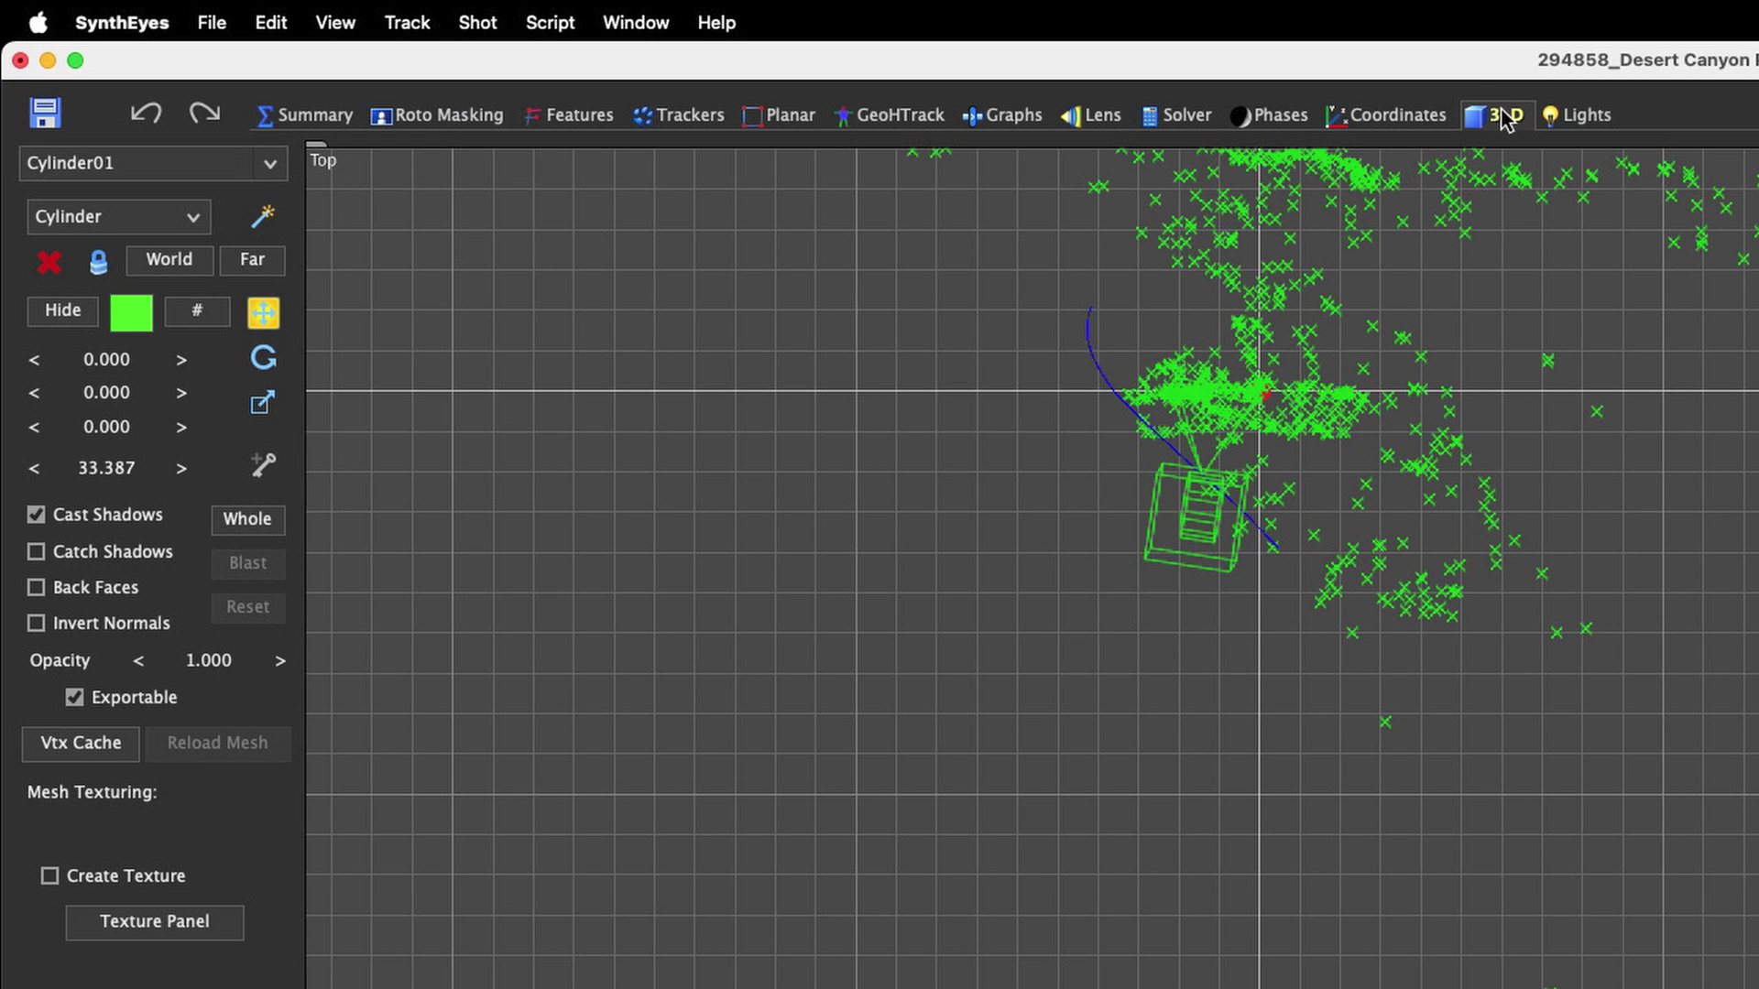
# Try scaling the whole Camera01 scene in the viewports with the selection locked, and undo the change.
pyautogui.click(245, 524)
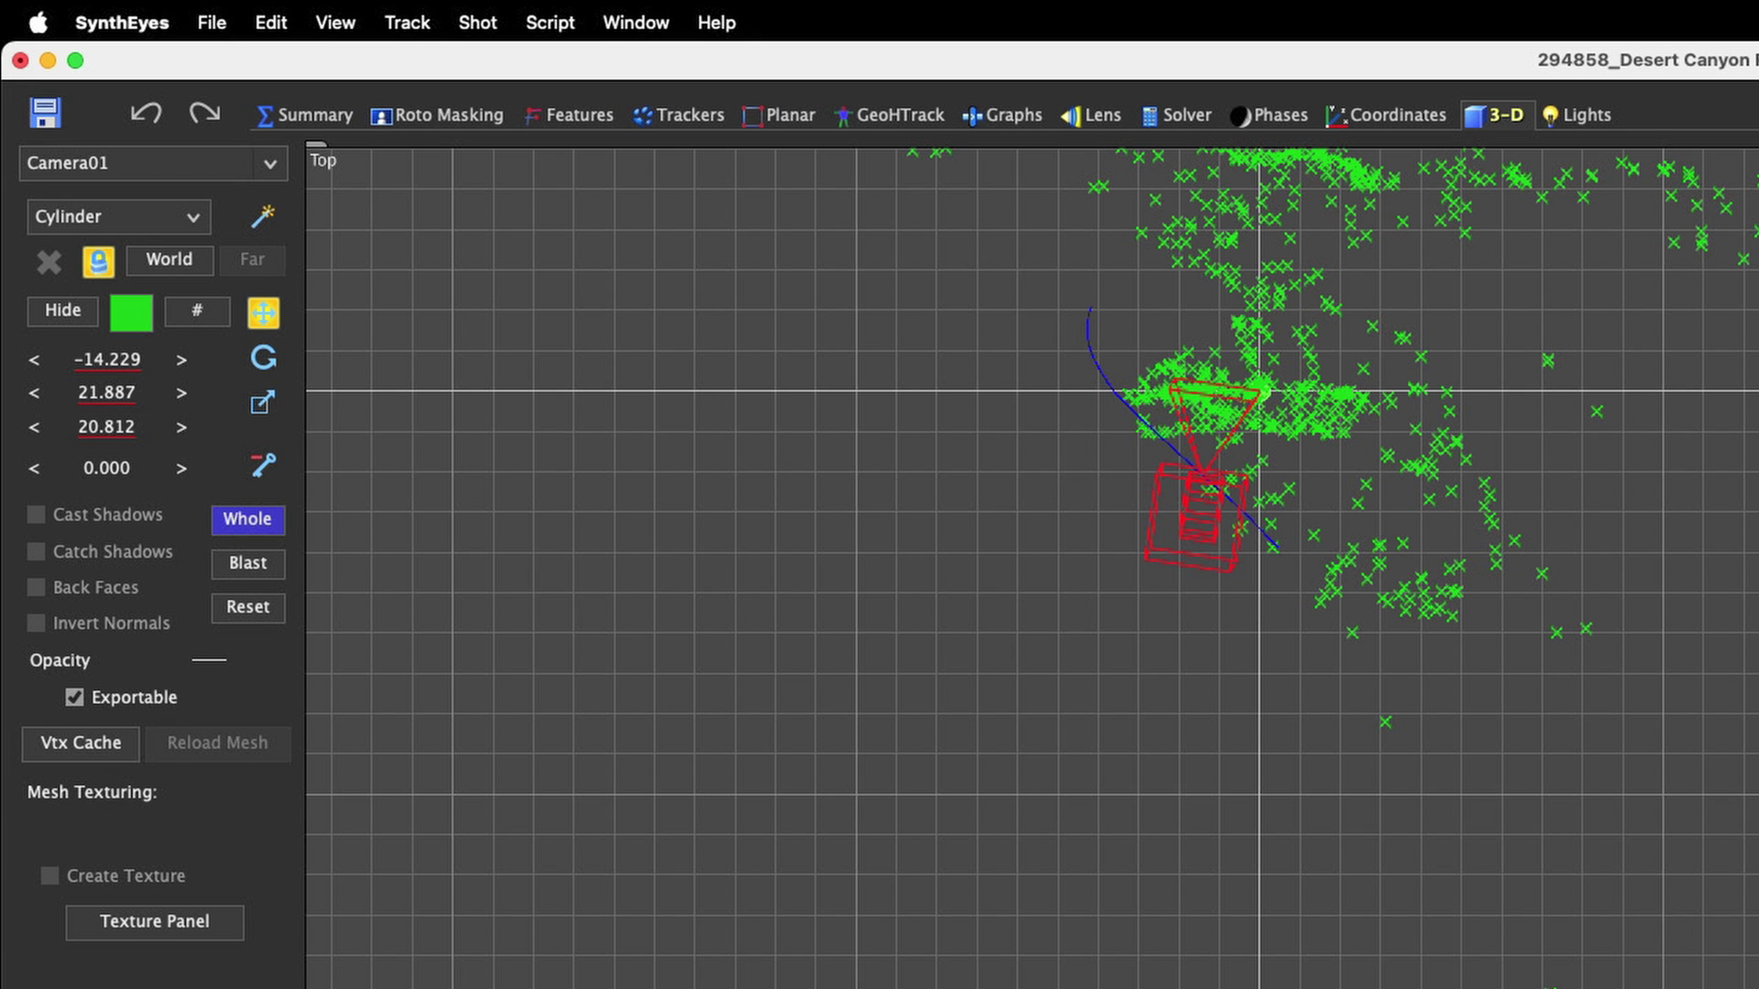
pyautogui.click(263, 403)
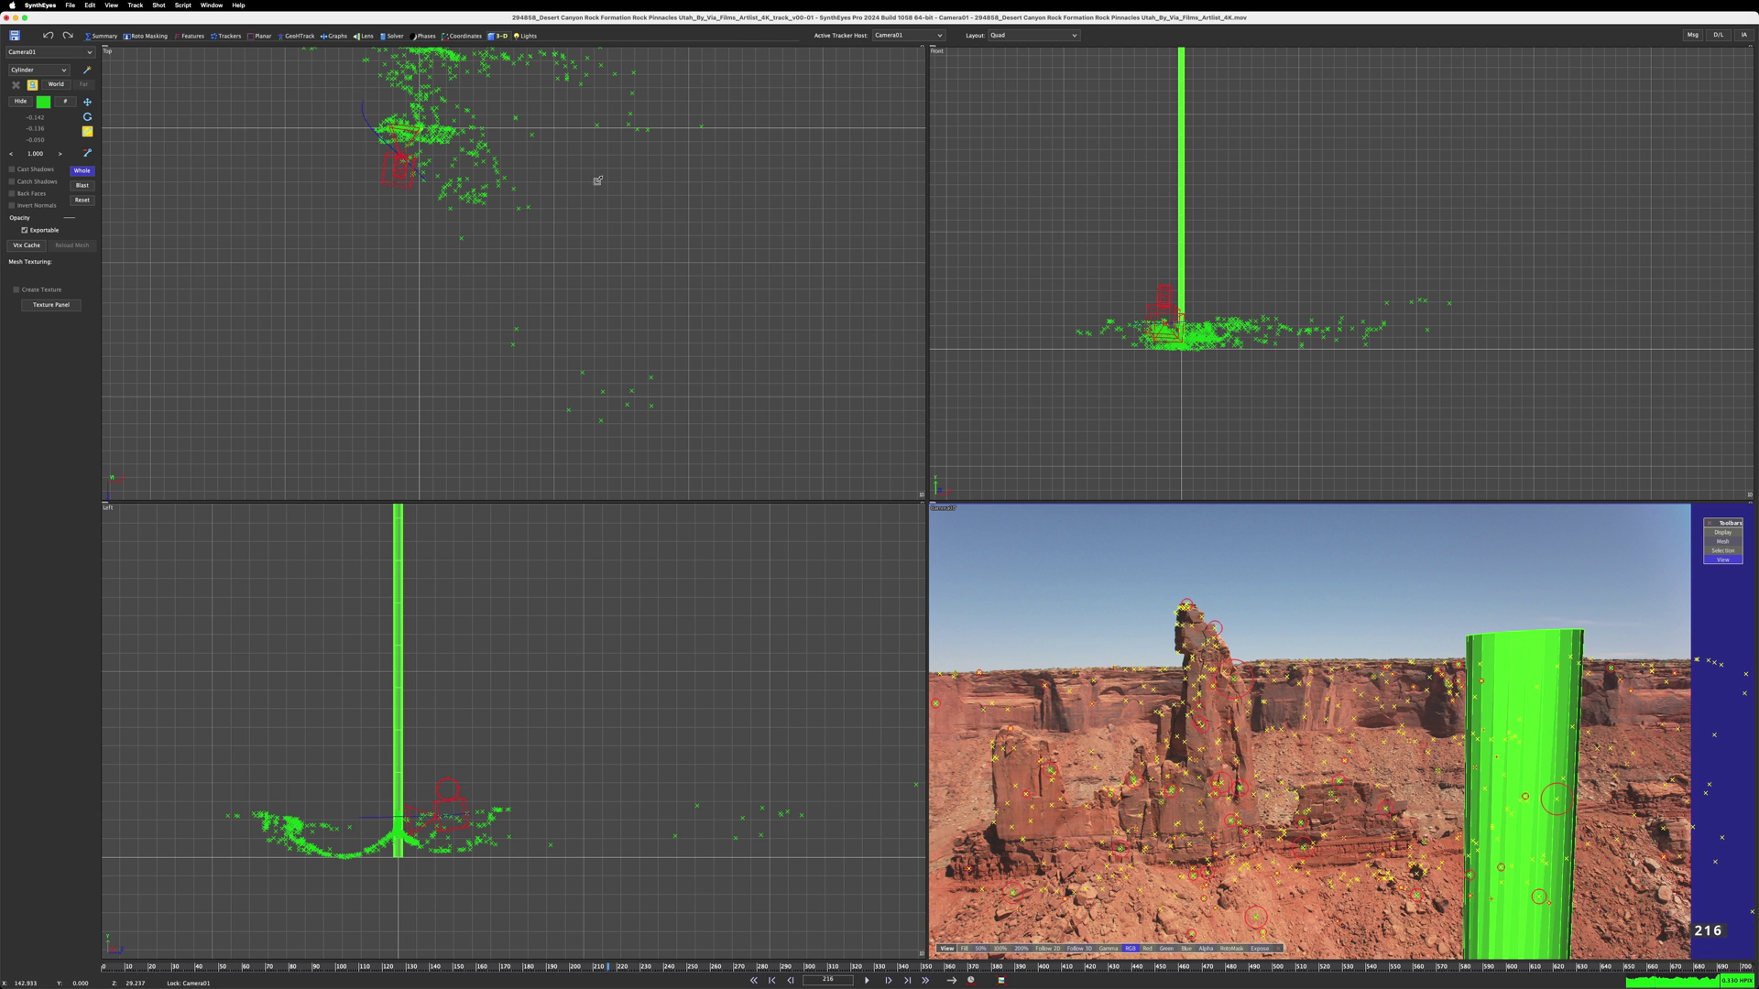
pyautogui.moveTo(598, 181); pyautogui.dragTo(569, 341, button='middle')
pyautogui.moveTo(1346, 224); pyautogui.dragTo(1358, 236, button='middle')
pyautogui.moveTo(616, 725); pyautogui.dragTo(662, 692, button='middle')
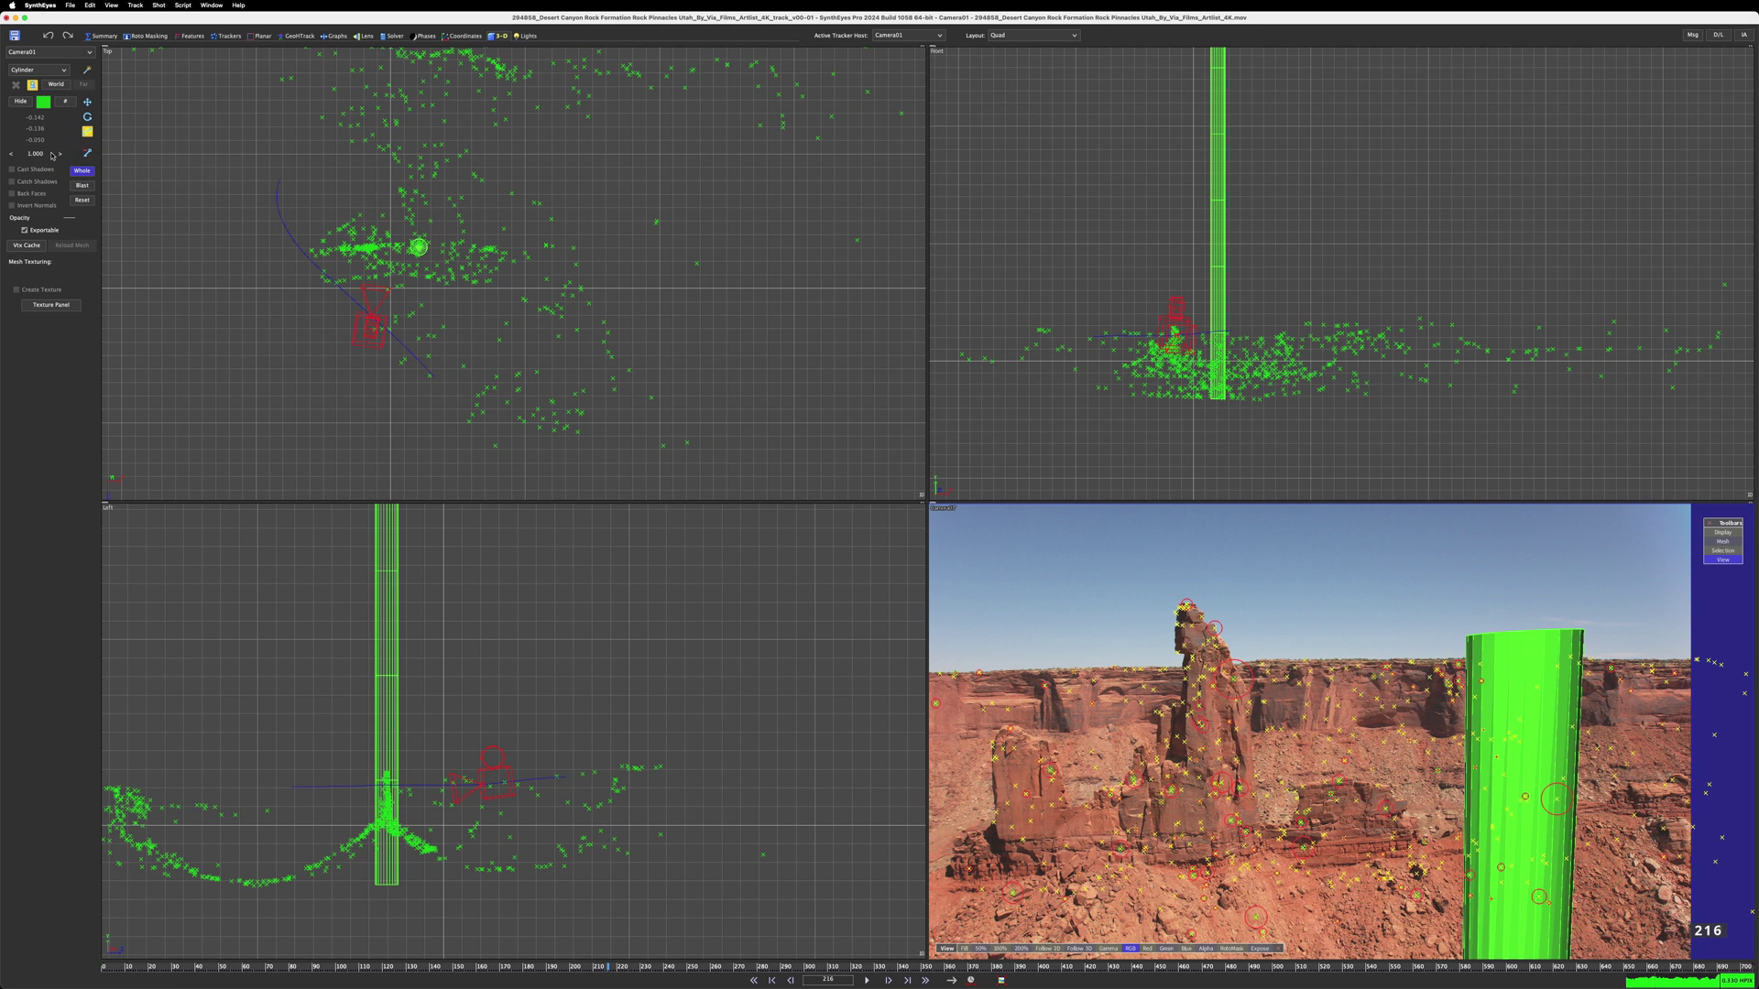
pyautogui.press('super+z')
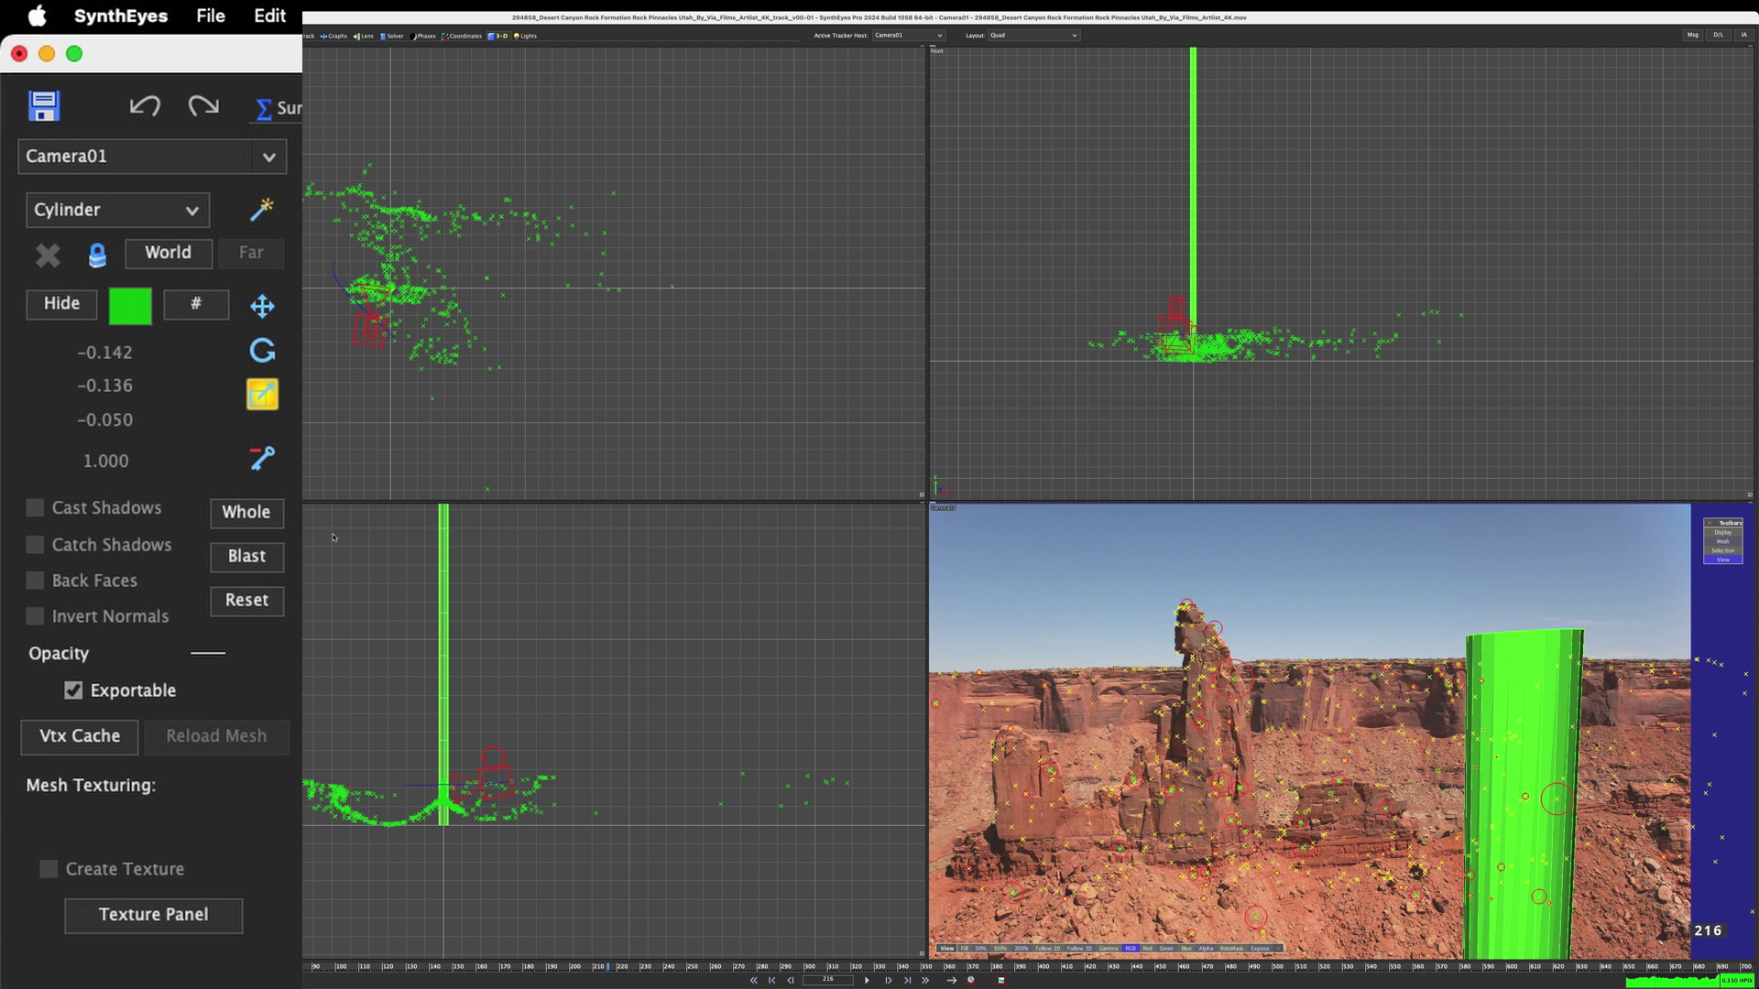
# Change the reference cylinder's color to Tangerine and deselect it.
pyautogui.click(449, 507)
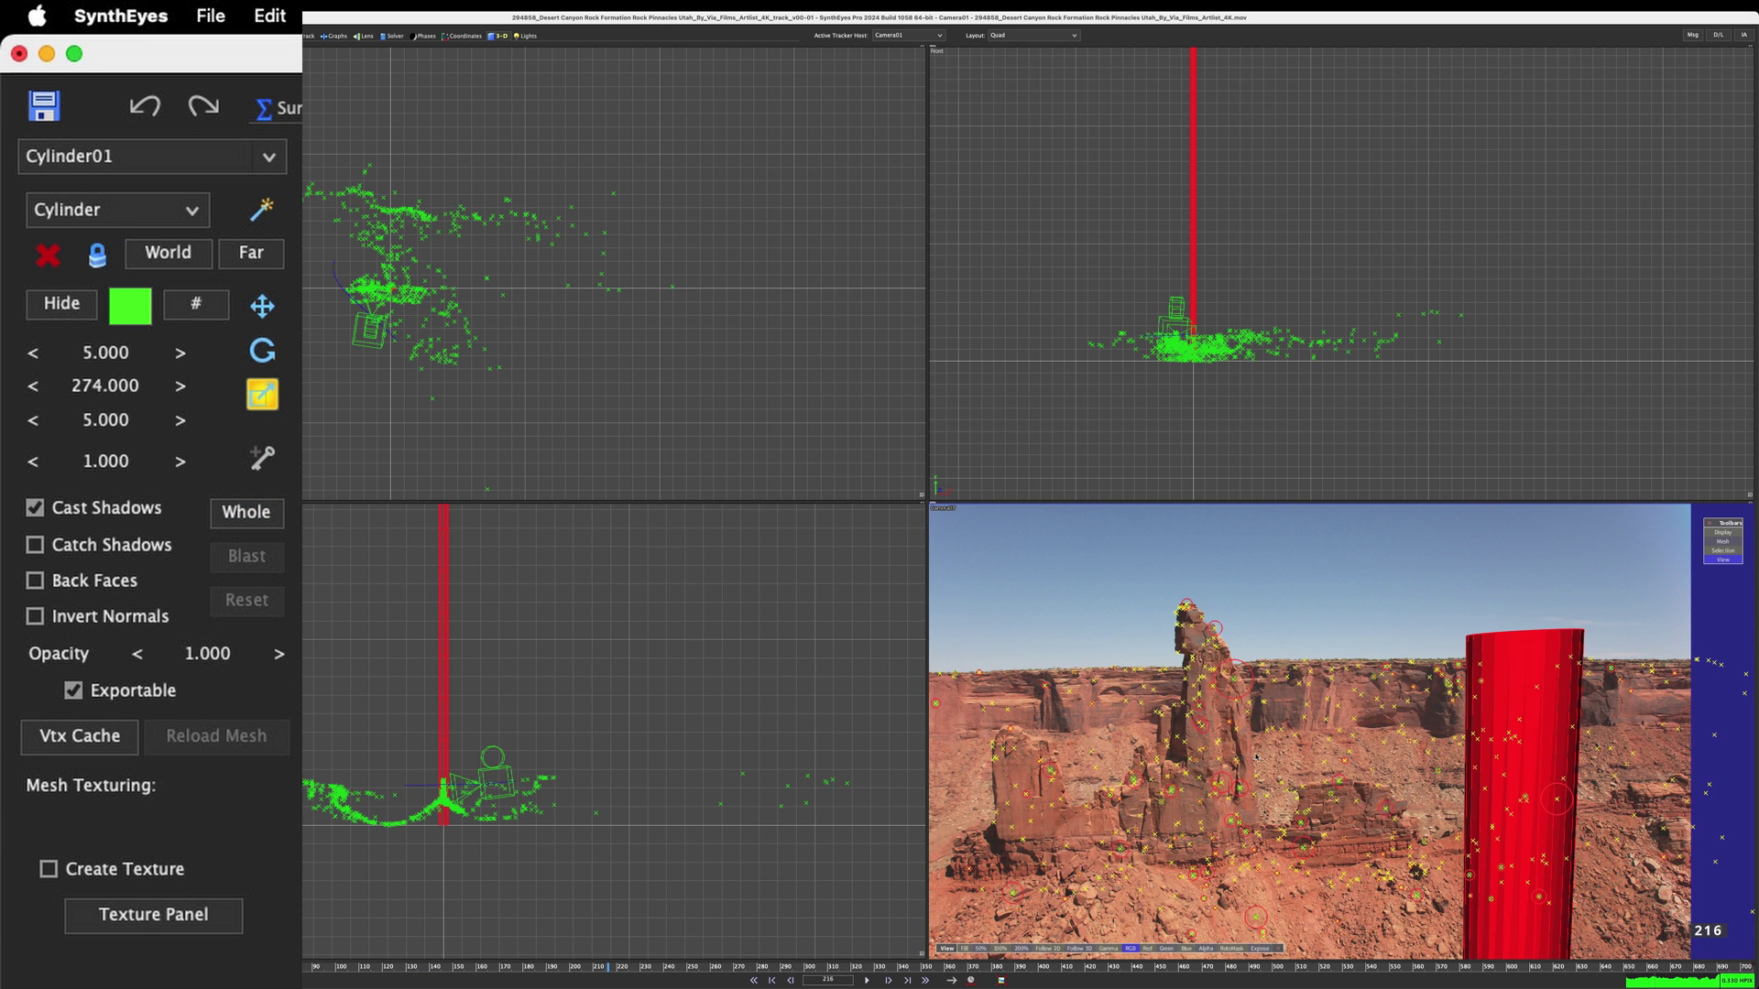
pyautogui.click(127, 319)
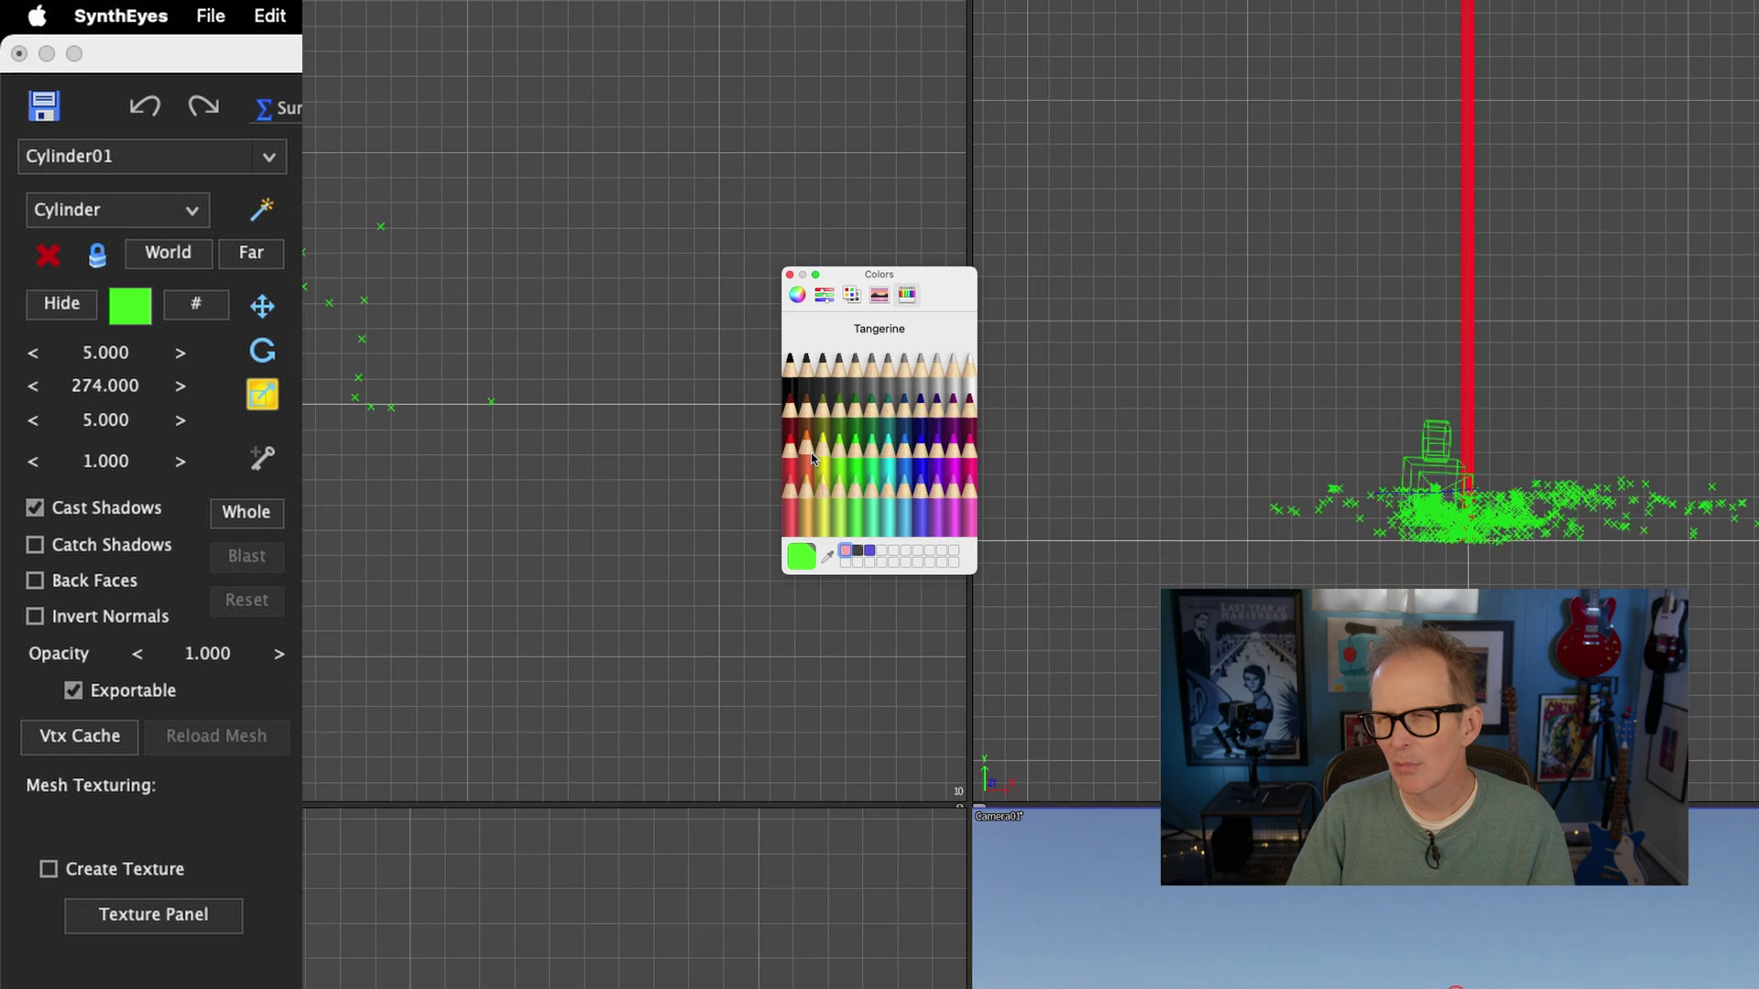
pyautogui.click(841, 317)
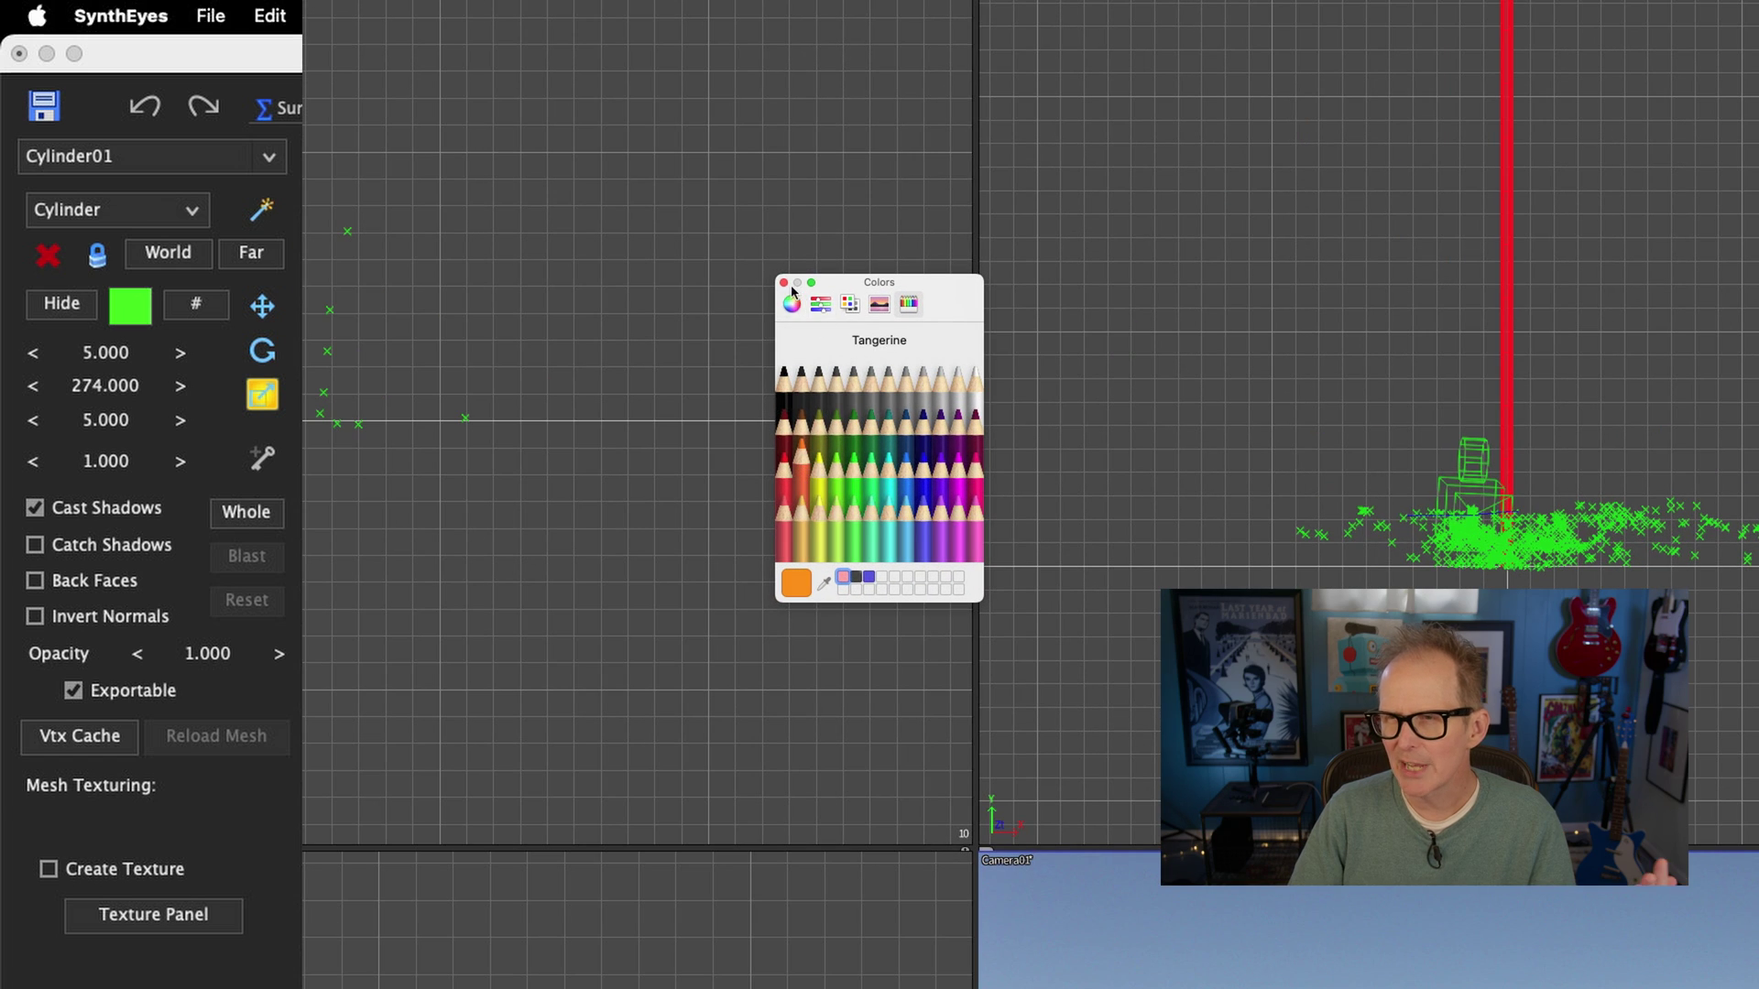
pyautogui.click(783, 282)
pyautogui.click(479, 612)
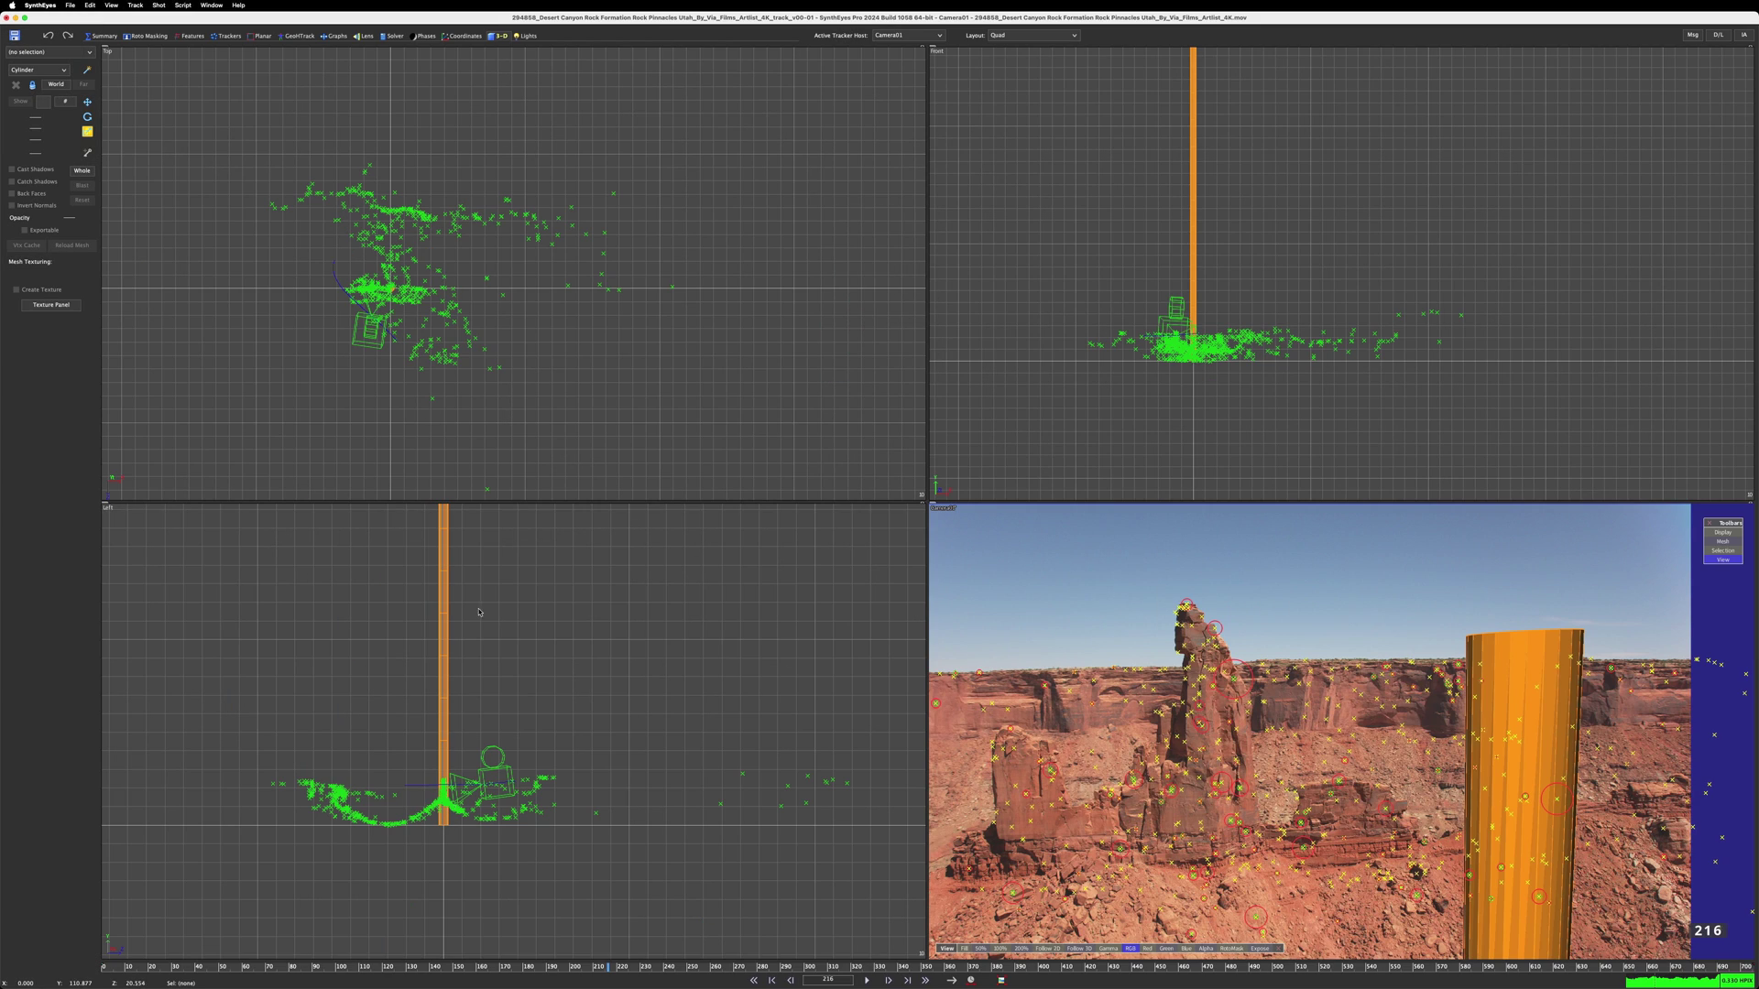
# Turn on Whole for Camera01 with the selection locked, try scaling the scene in the Left view, and undo the scaling.
pyautogui.click(83, 172)
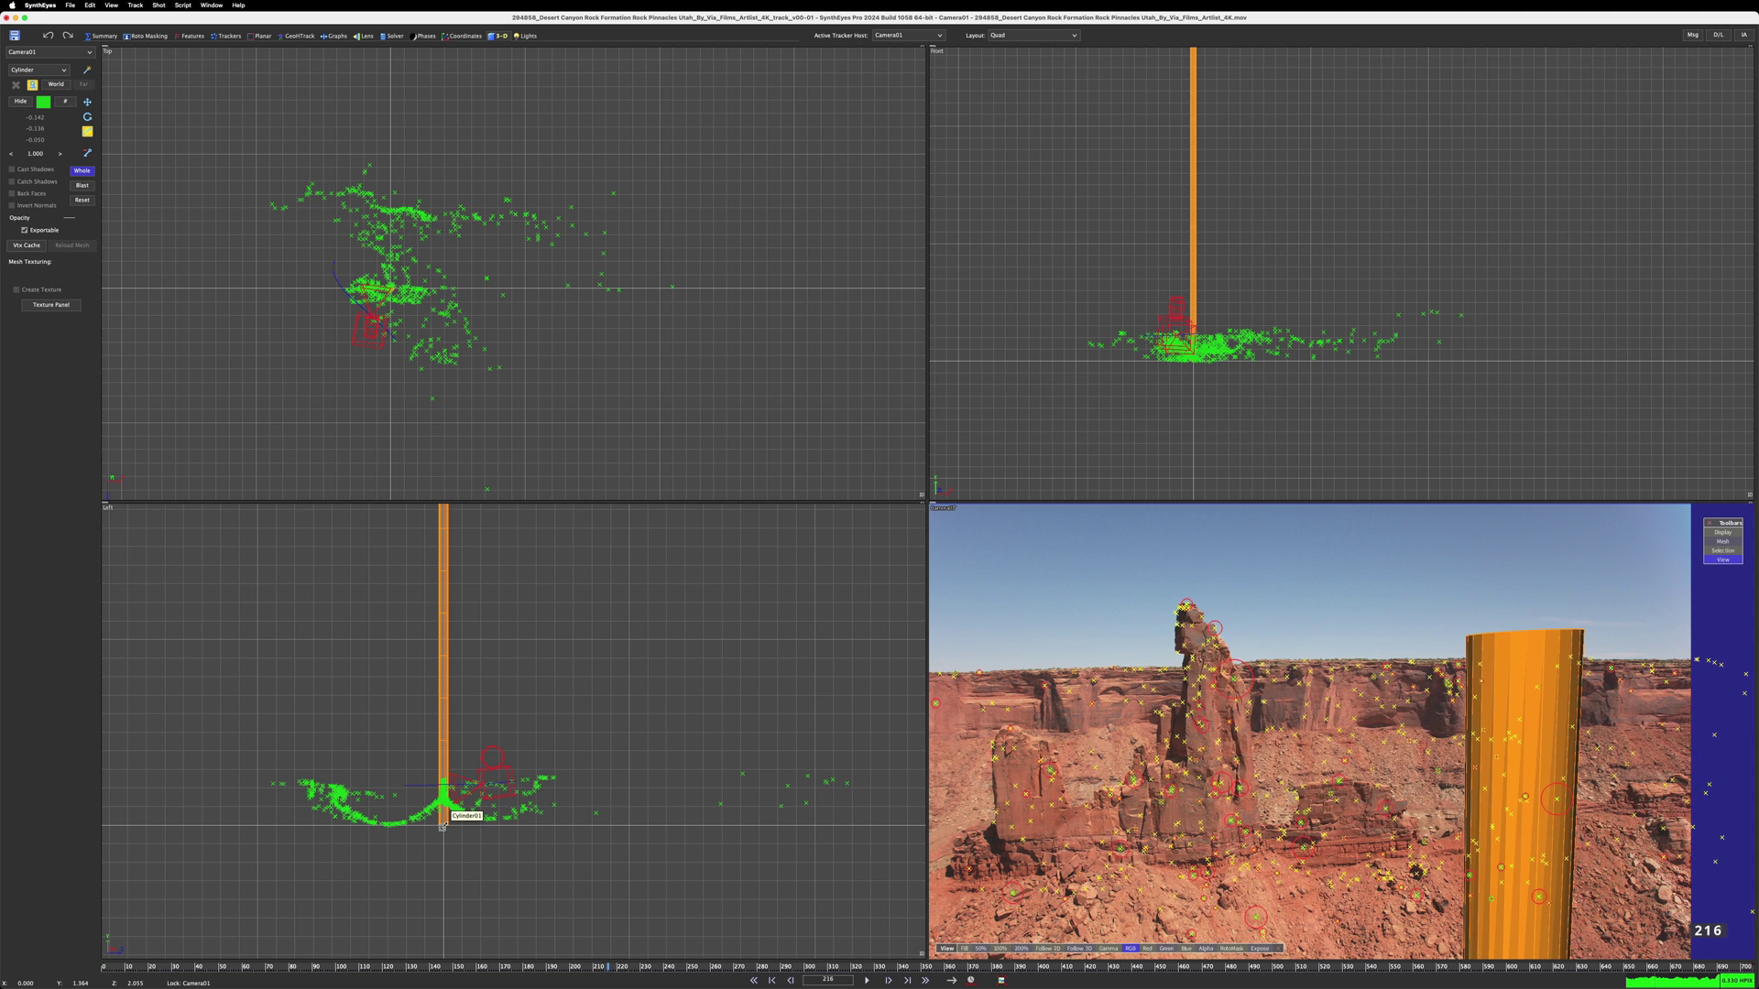
pyautogui.scroll(5, 442, 827)
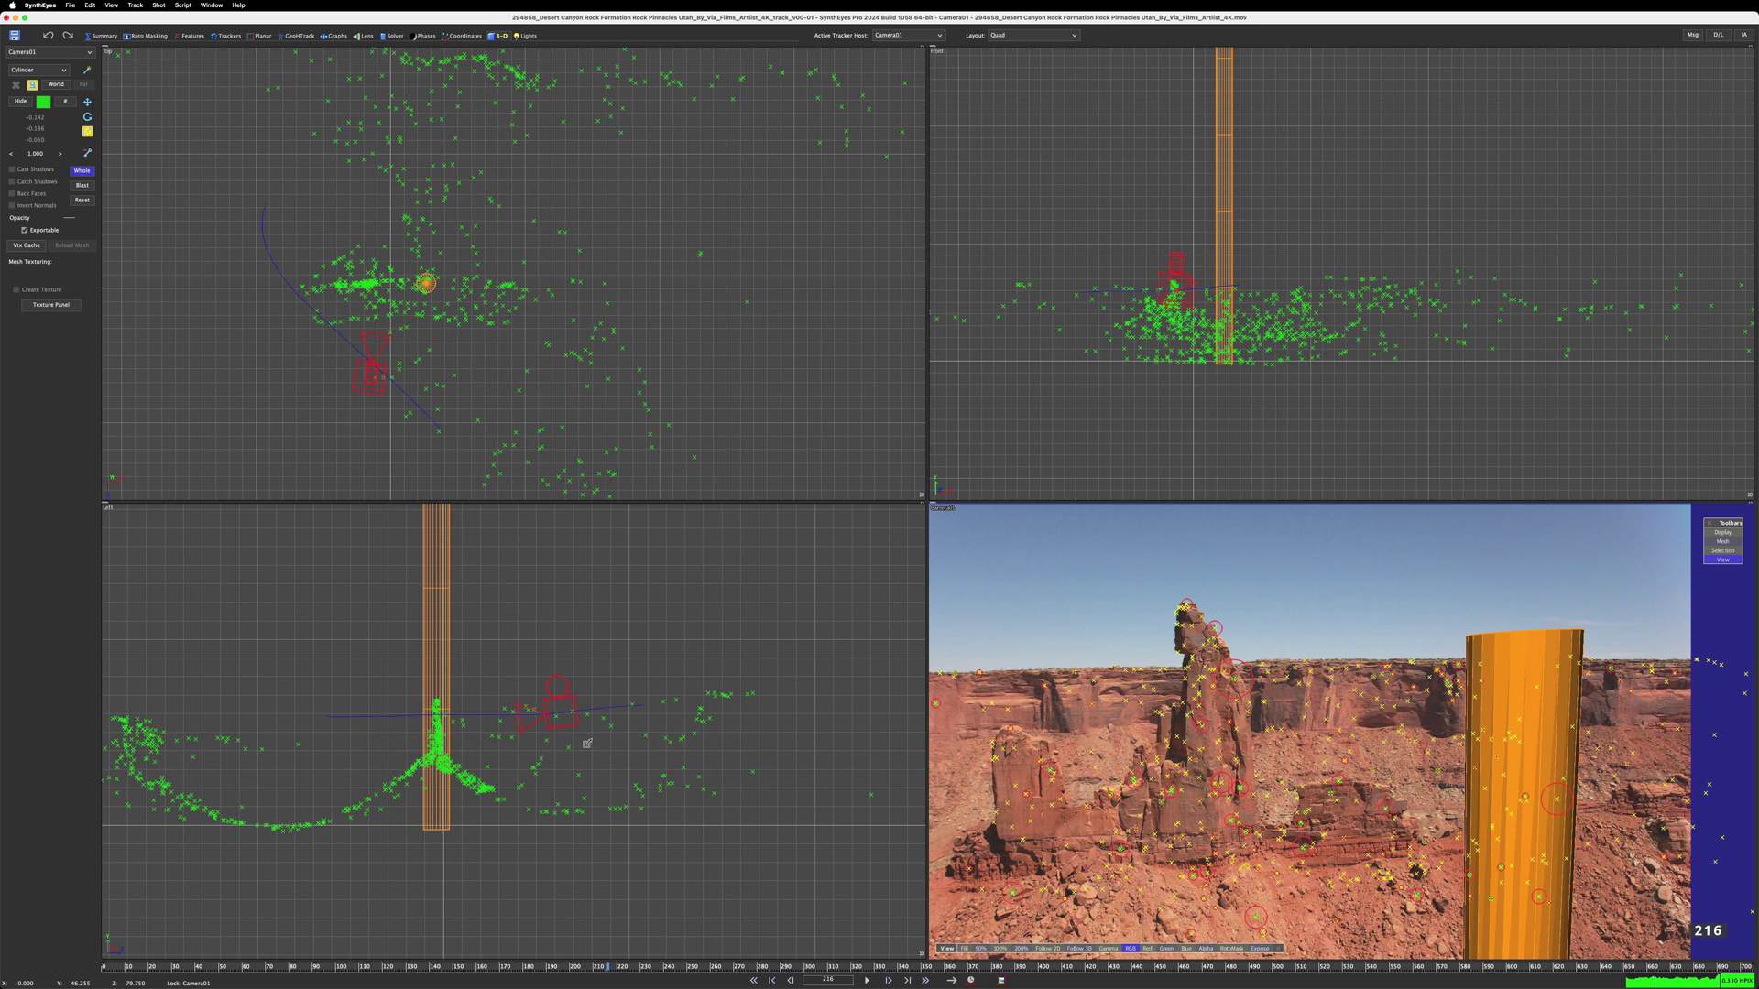
pyautogui.moveTo(587, 744); pyautogui.dragTo(531, 751)
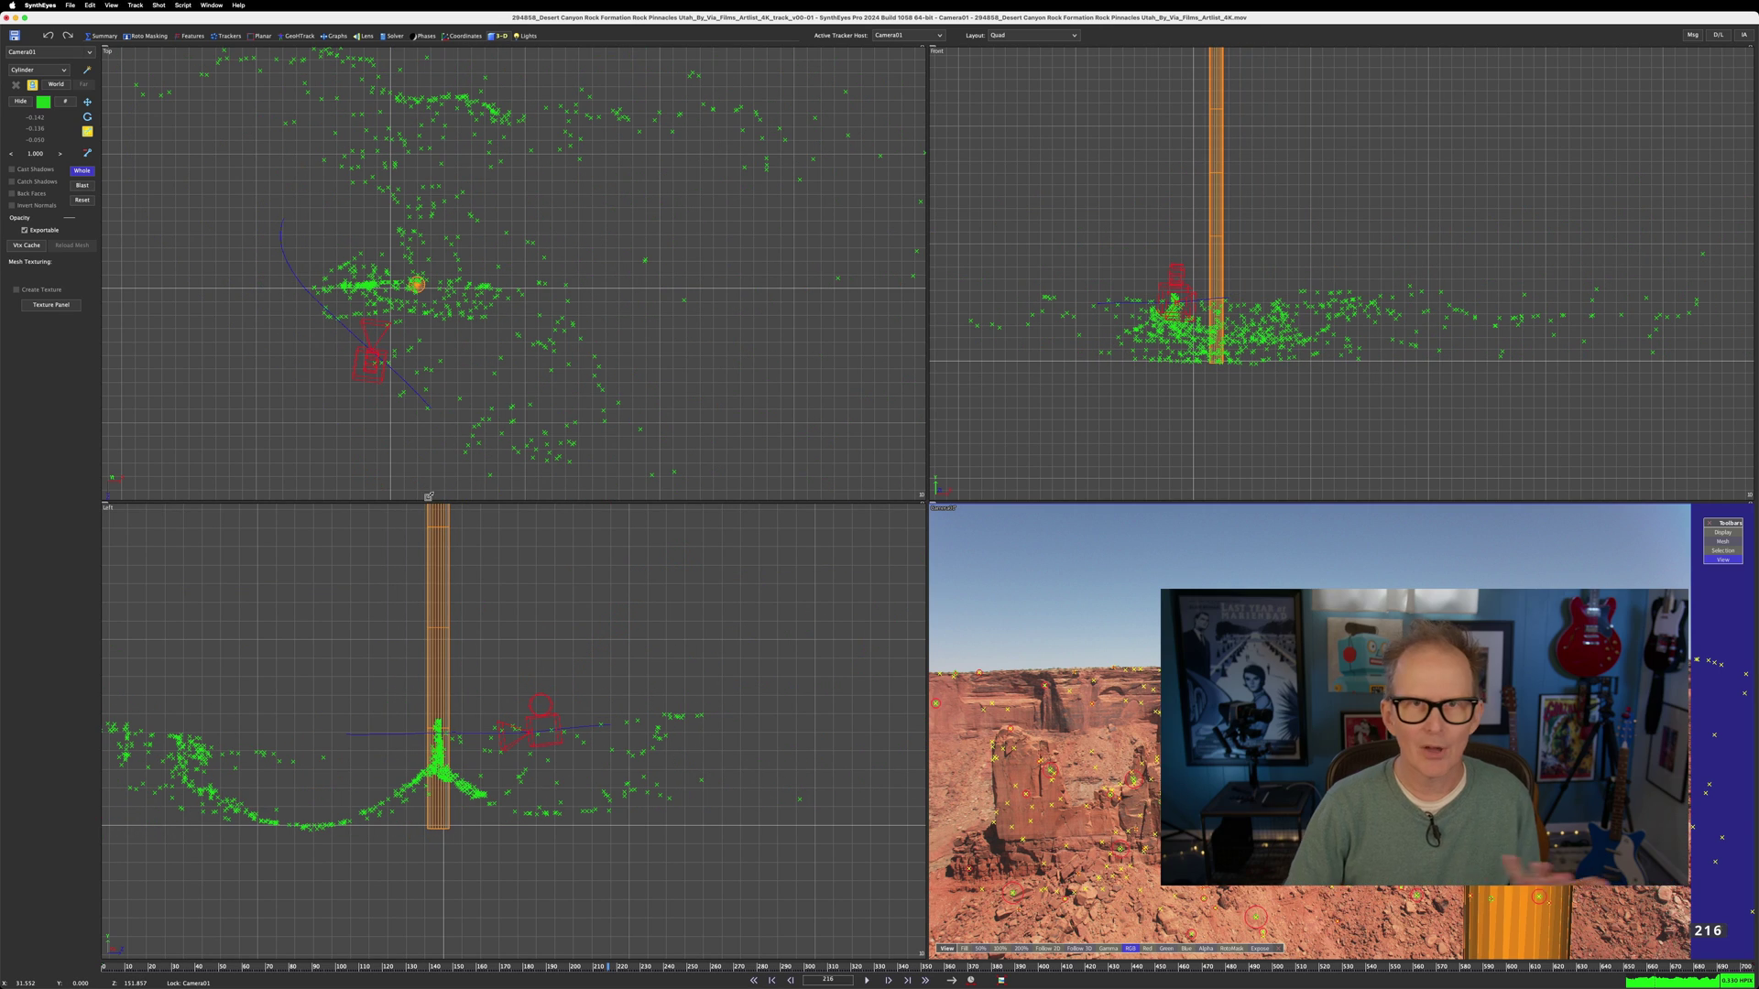
pyautogui.press('super+z')
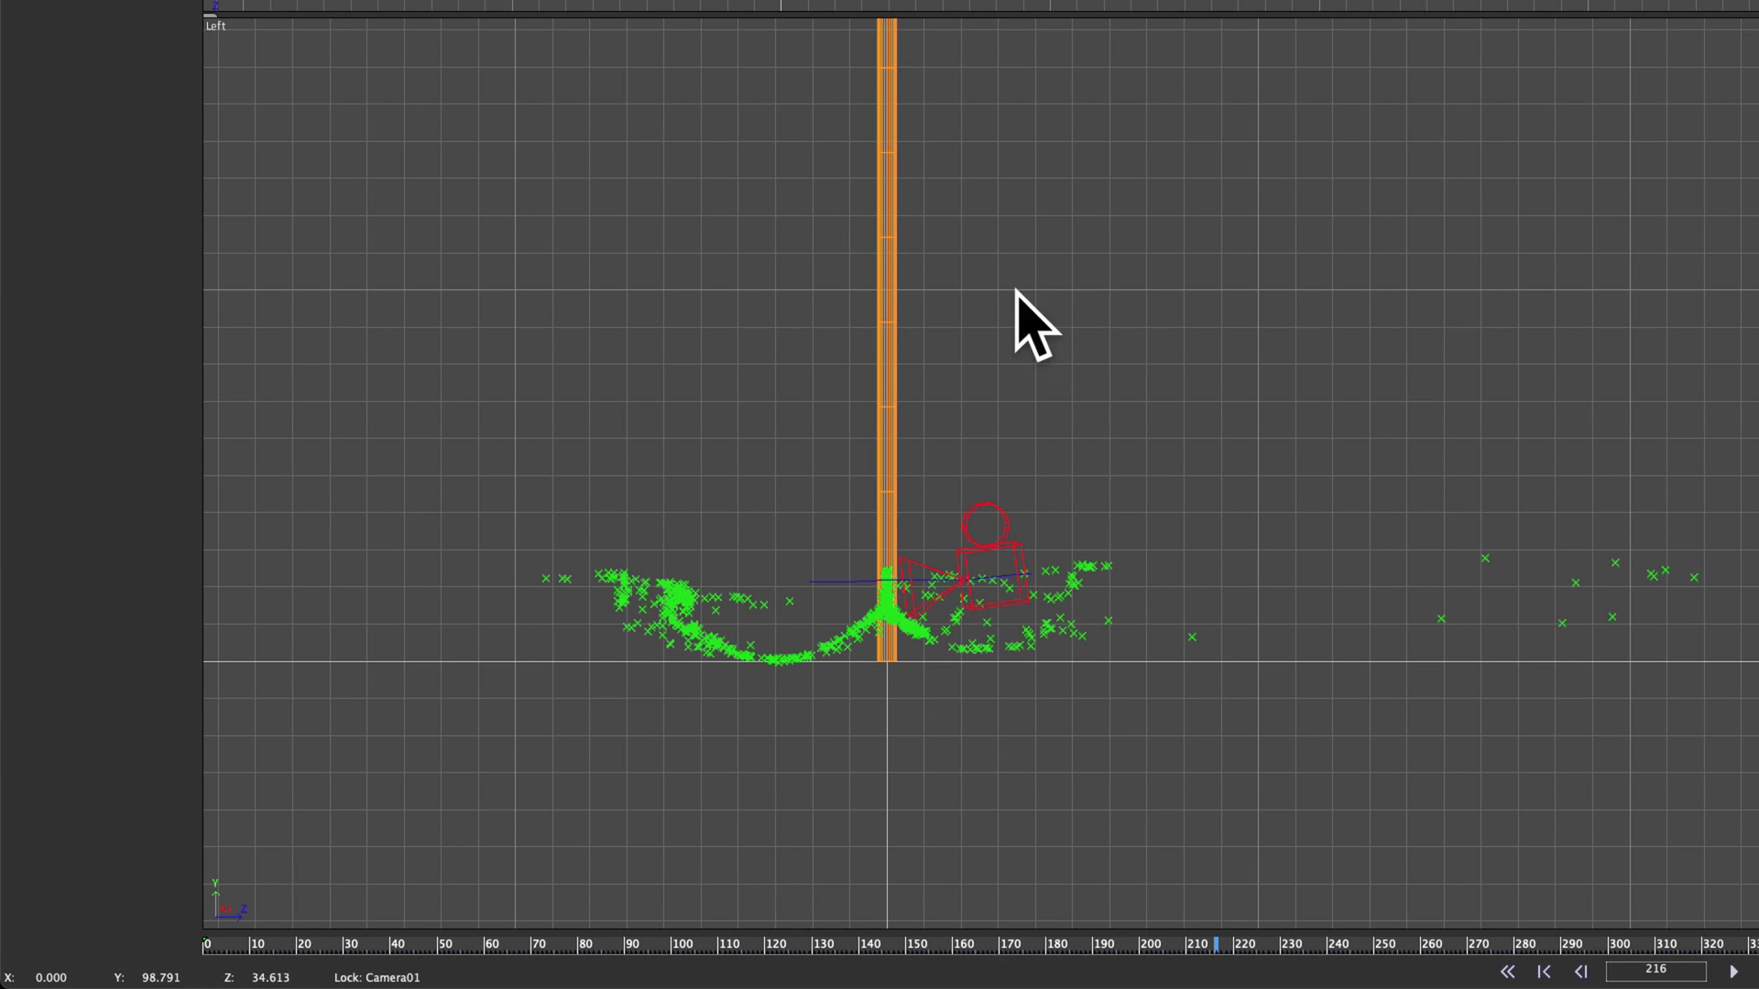
# Turn off Whole affects meshes so that transforming the camera path leaves the cylinder unaffected.
pyautogui.rightClick(1111, 231)
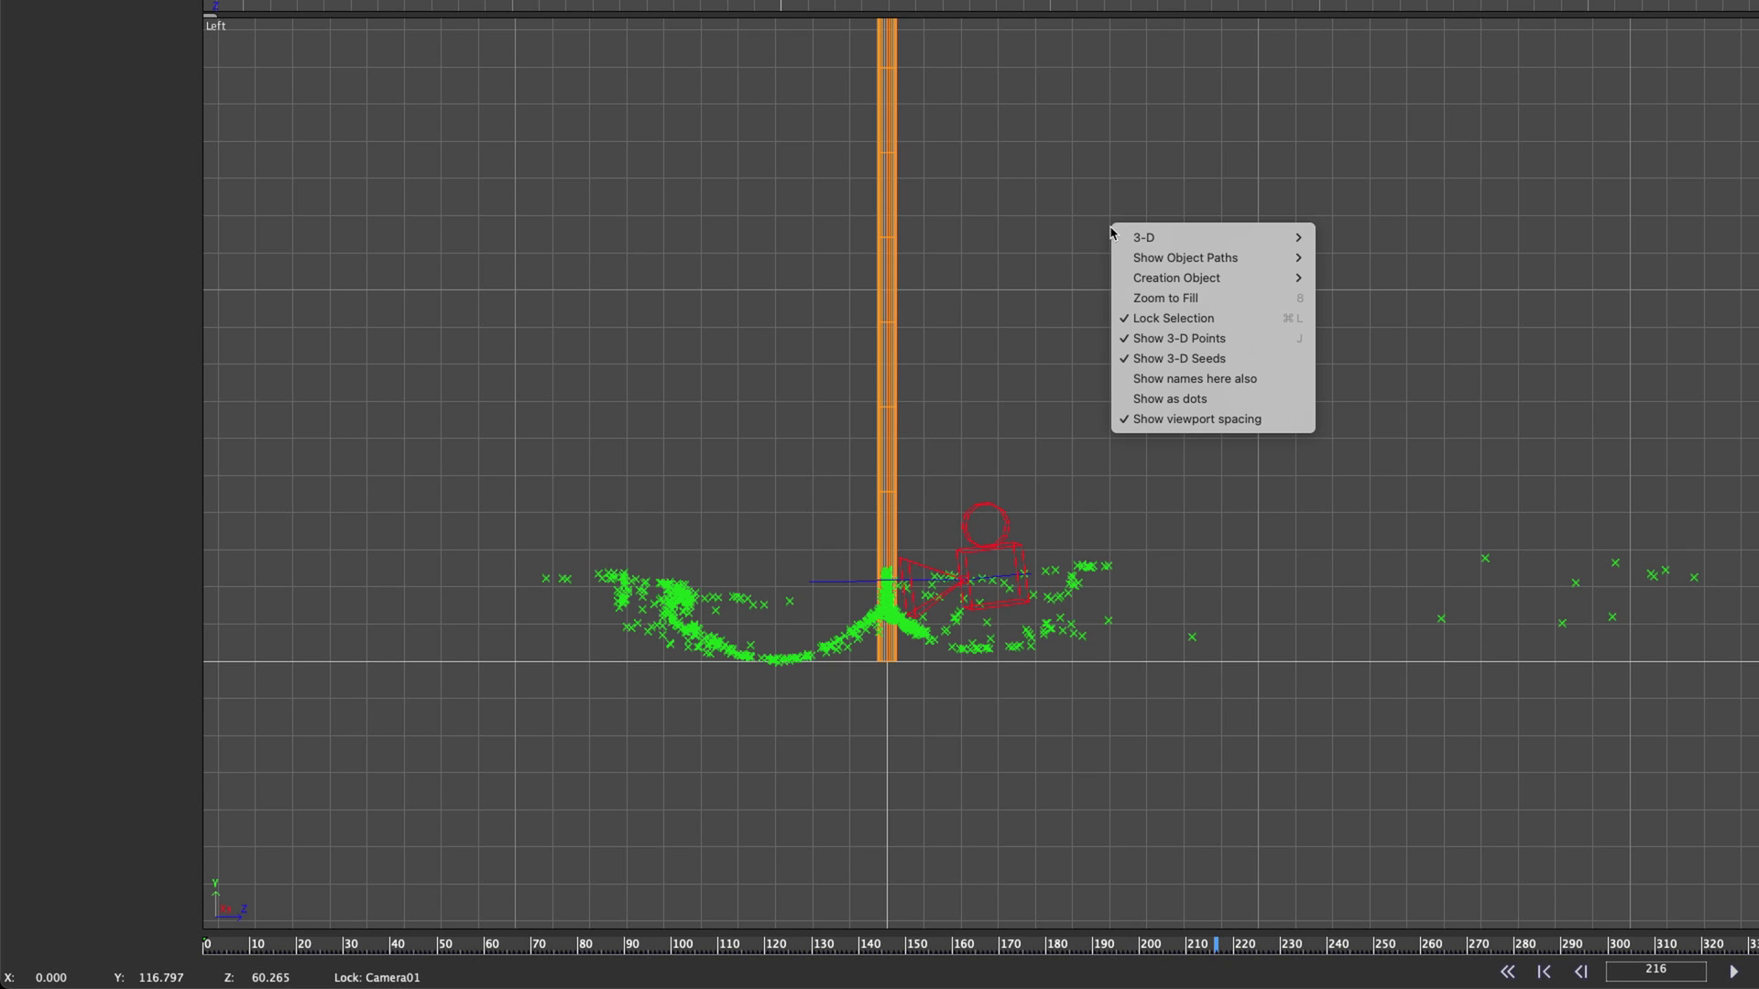
pyautogui.moveTo(1125, 246)
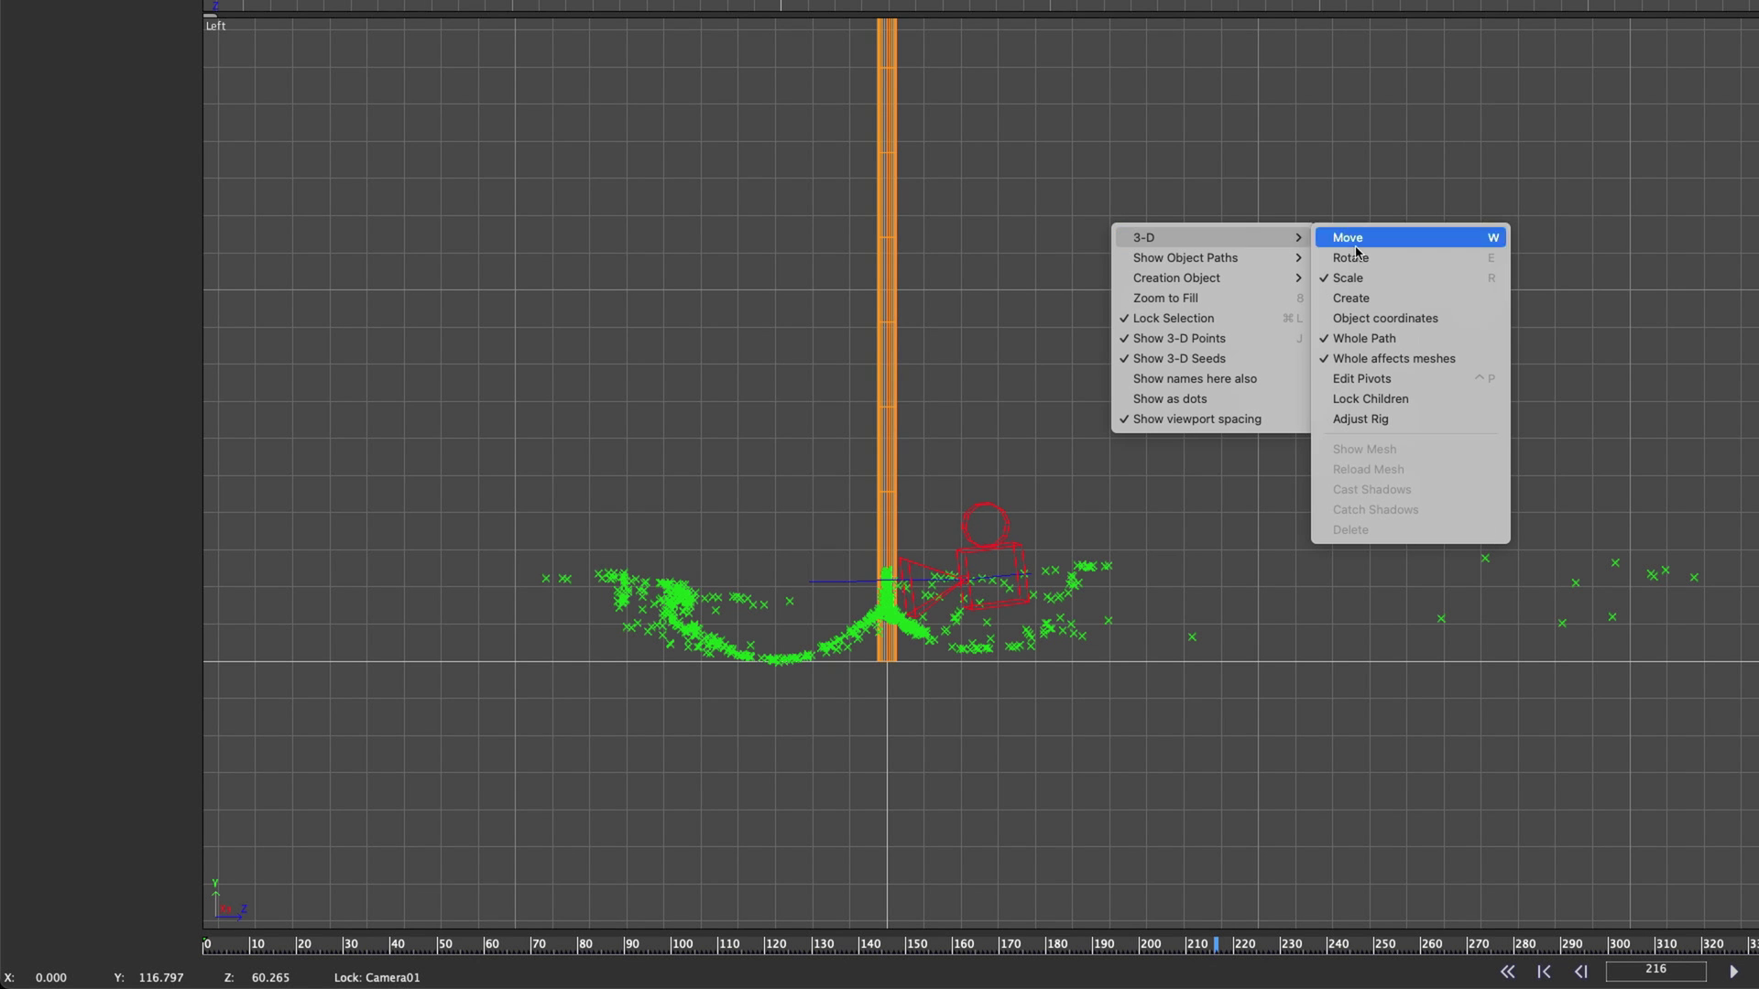
pyautogui.click(1411, 361)
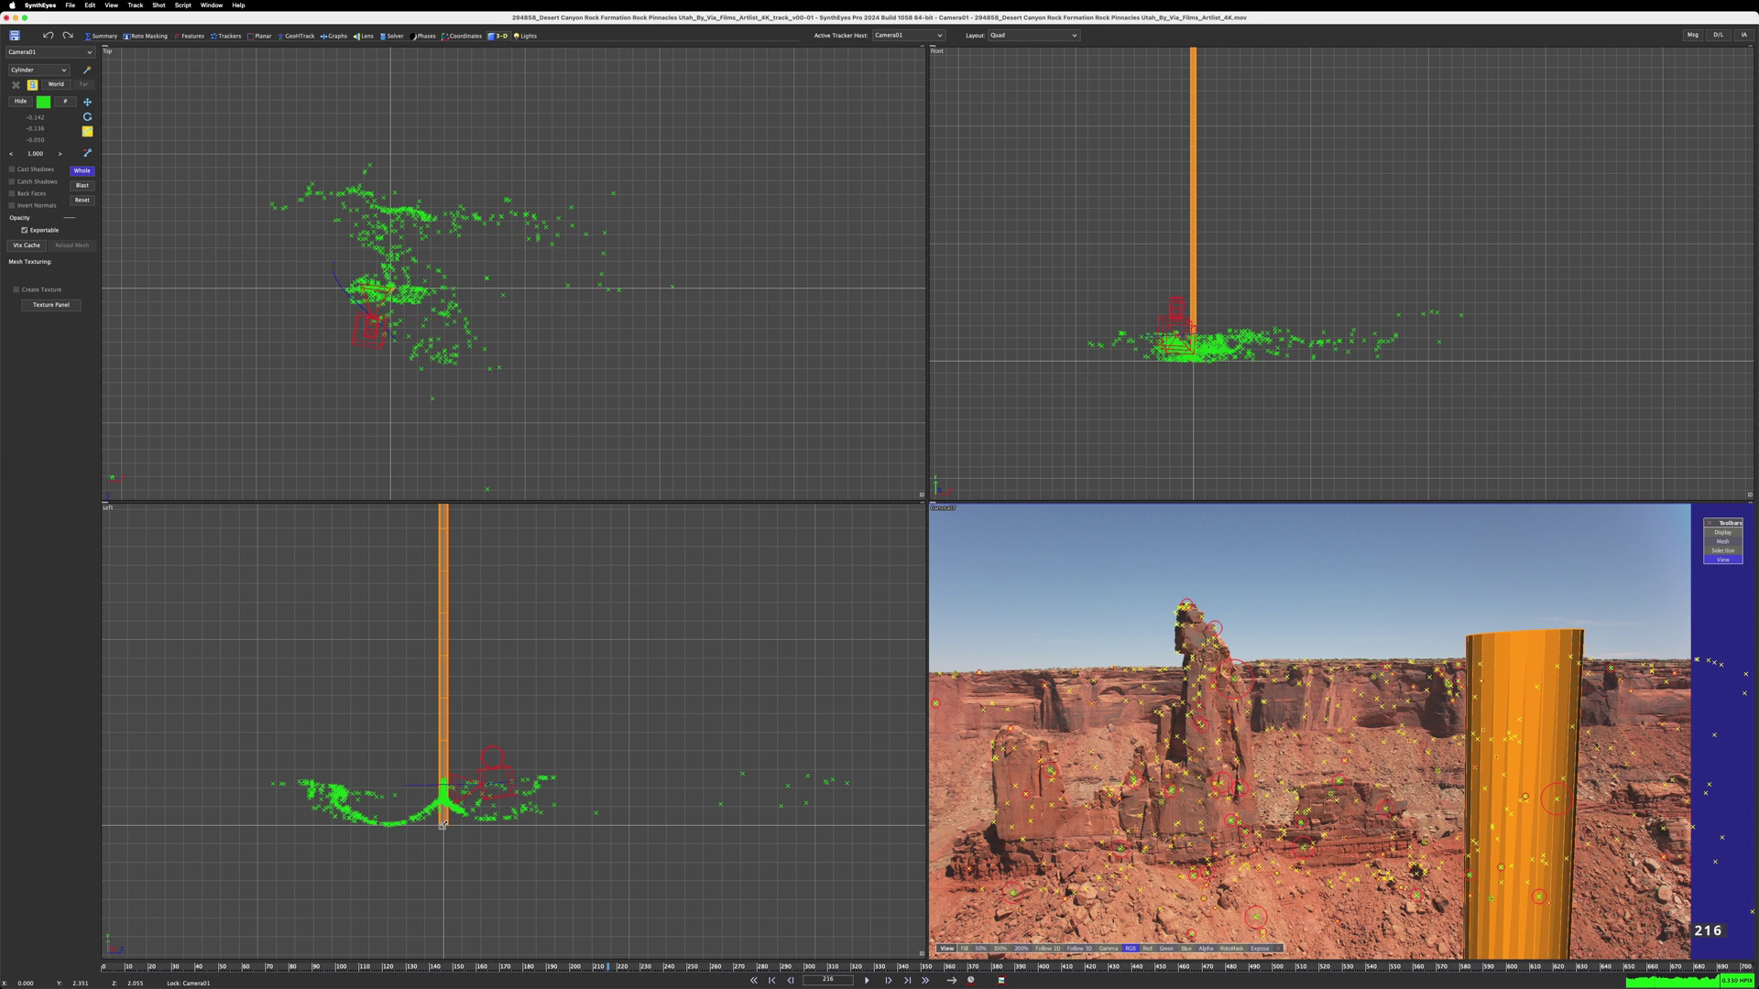
# Scale up the whole Camera01 solve in the Left view to fit the rock pinnacle to the 274 m cylinder.
pyautogui.moveTo(447, 822); pyautogui.dragTo(687, 636)
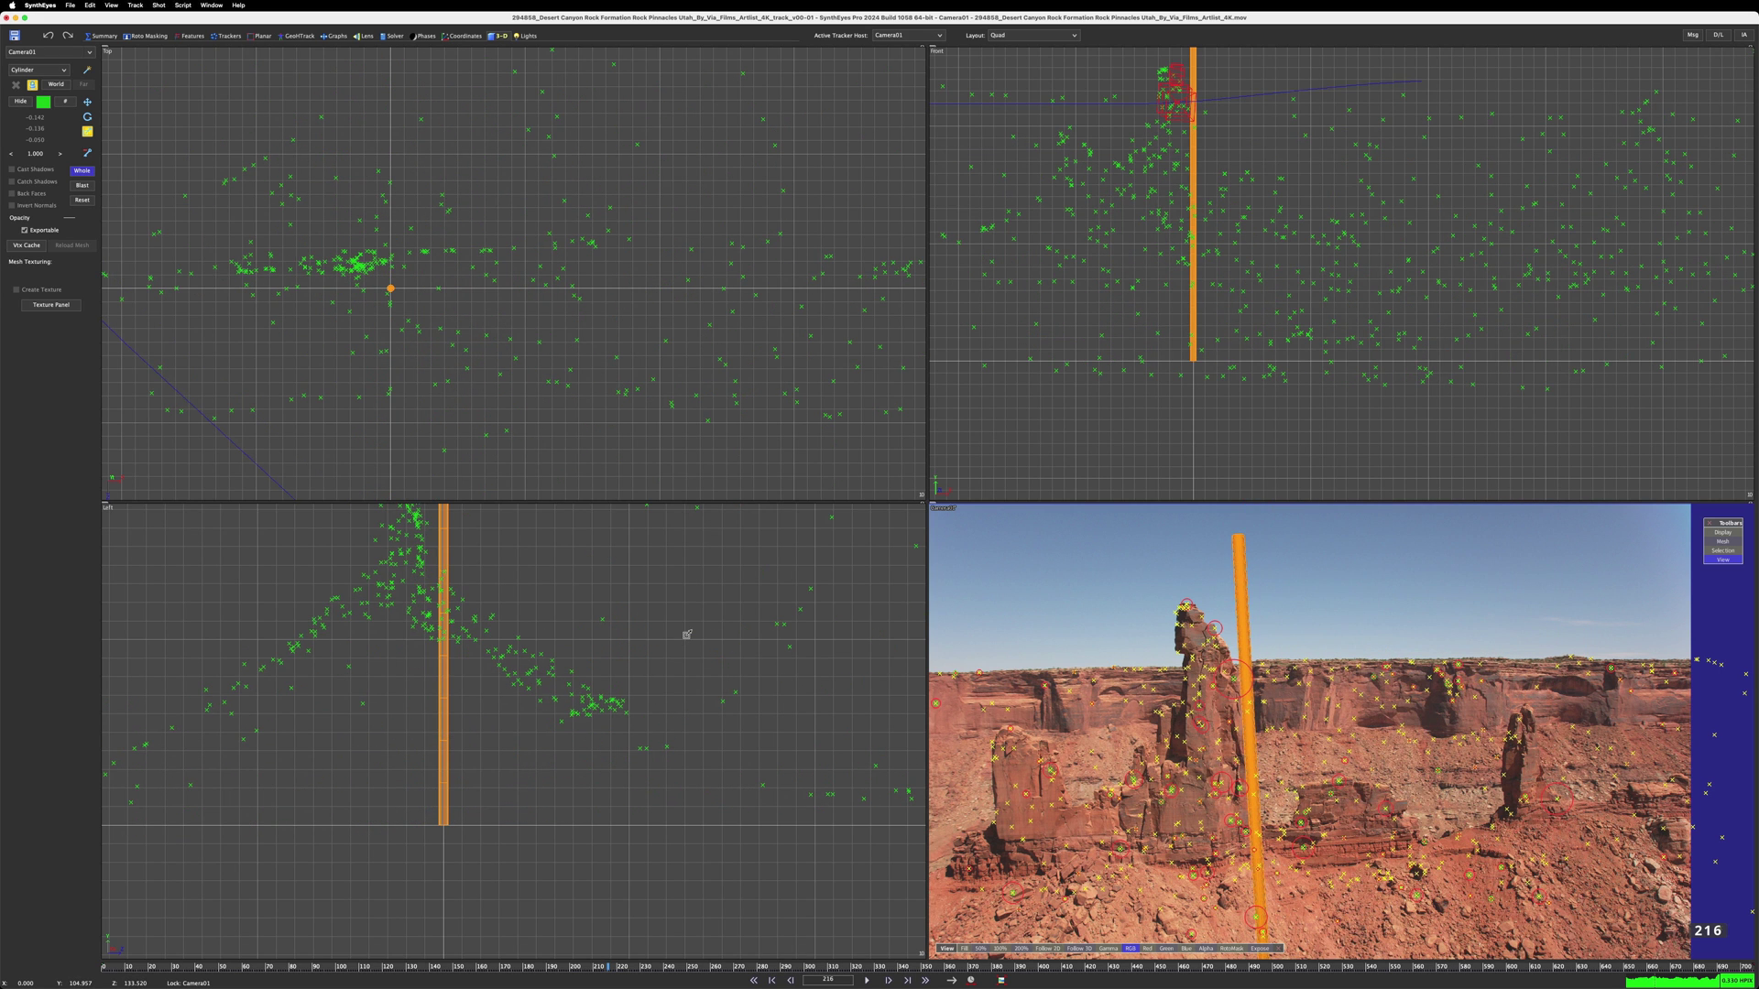
pyautogui.moveTo(596, 701); pyautogui.dragTo(617, 753, button='middle')
pyautogui.scroll(-3, 616, 752)
pyautogui.scroll(1, 608, 745)
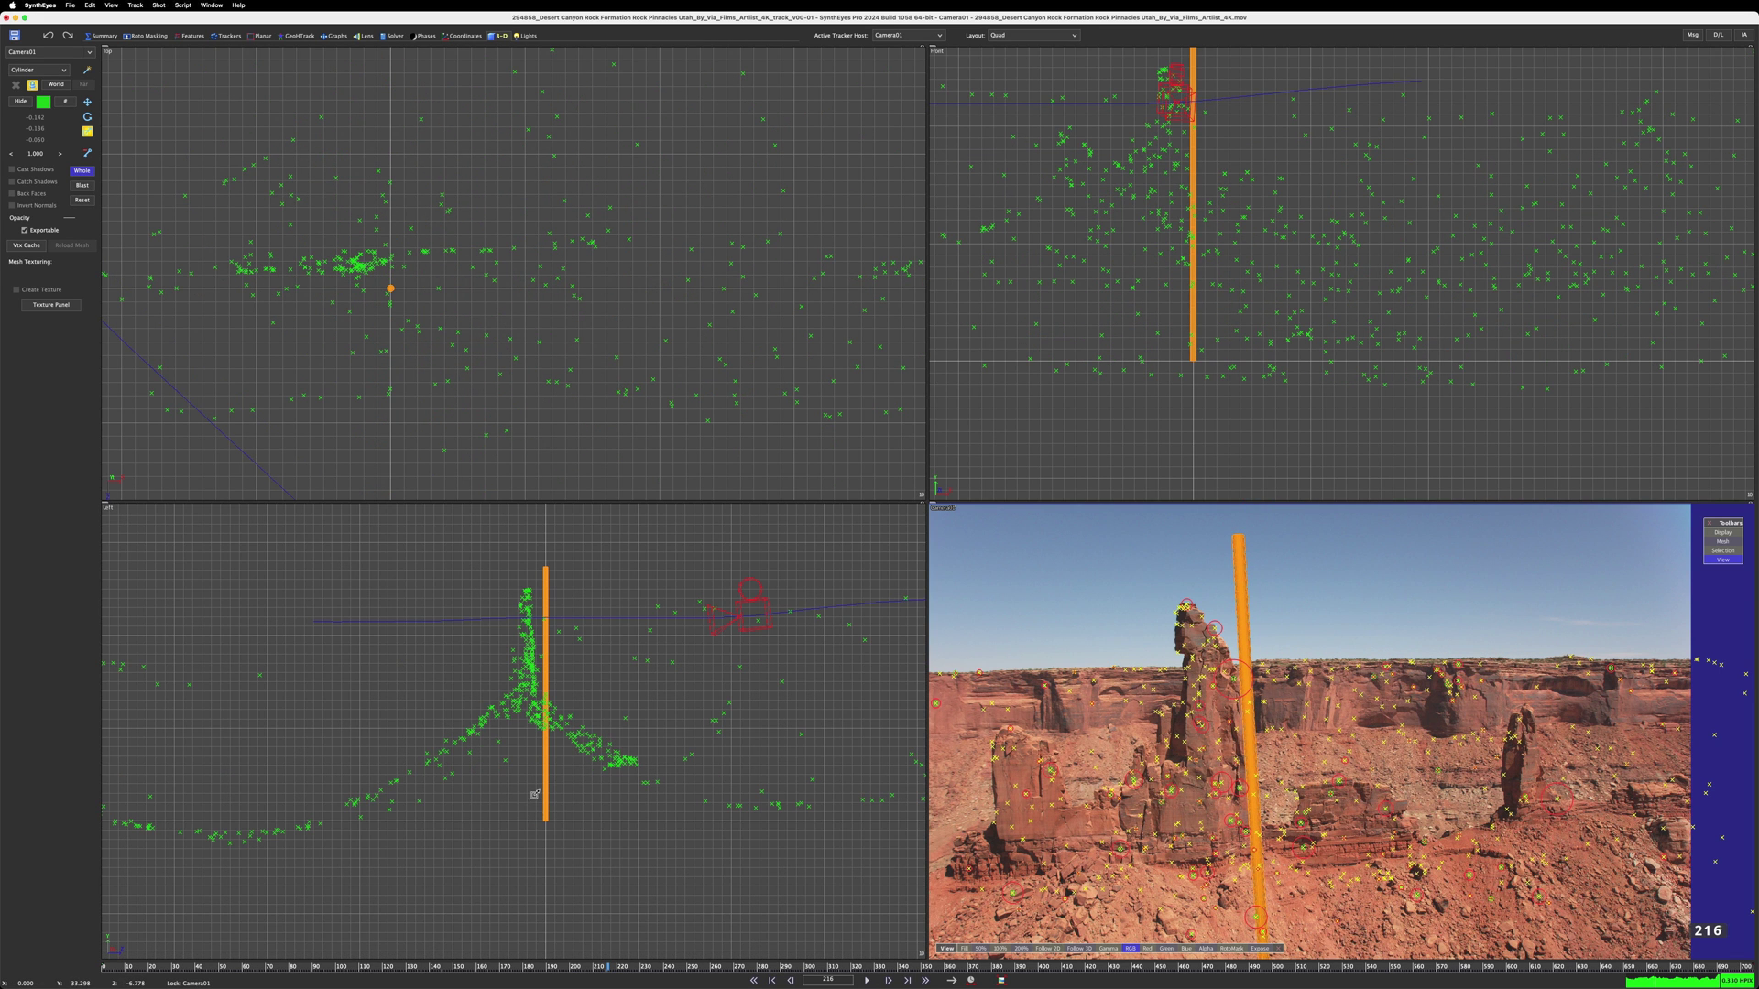
# Move the whole solve in the Left view so the pinnacle's peak lines up with the cylinder's top and axis.
pyautogui.press('w')
pyautogui.moveTo(513, 815); pyautogui.dragTo(532, 796)
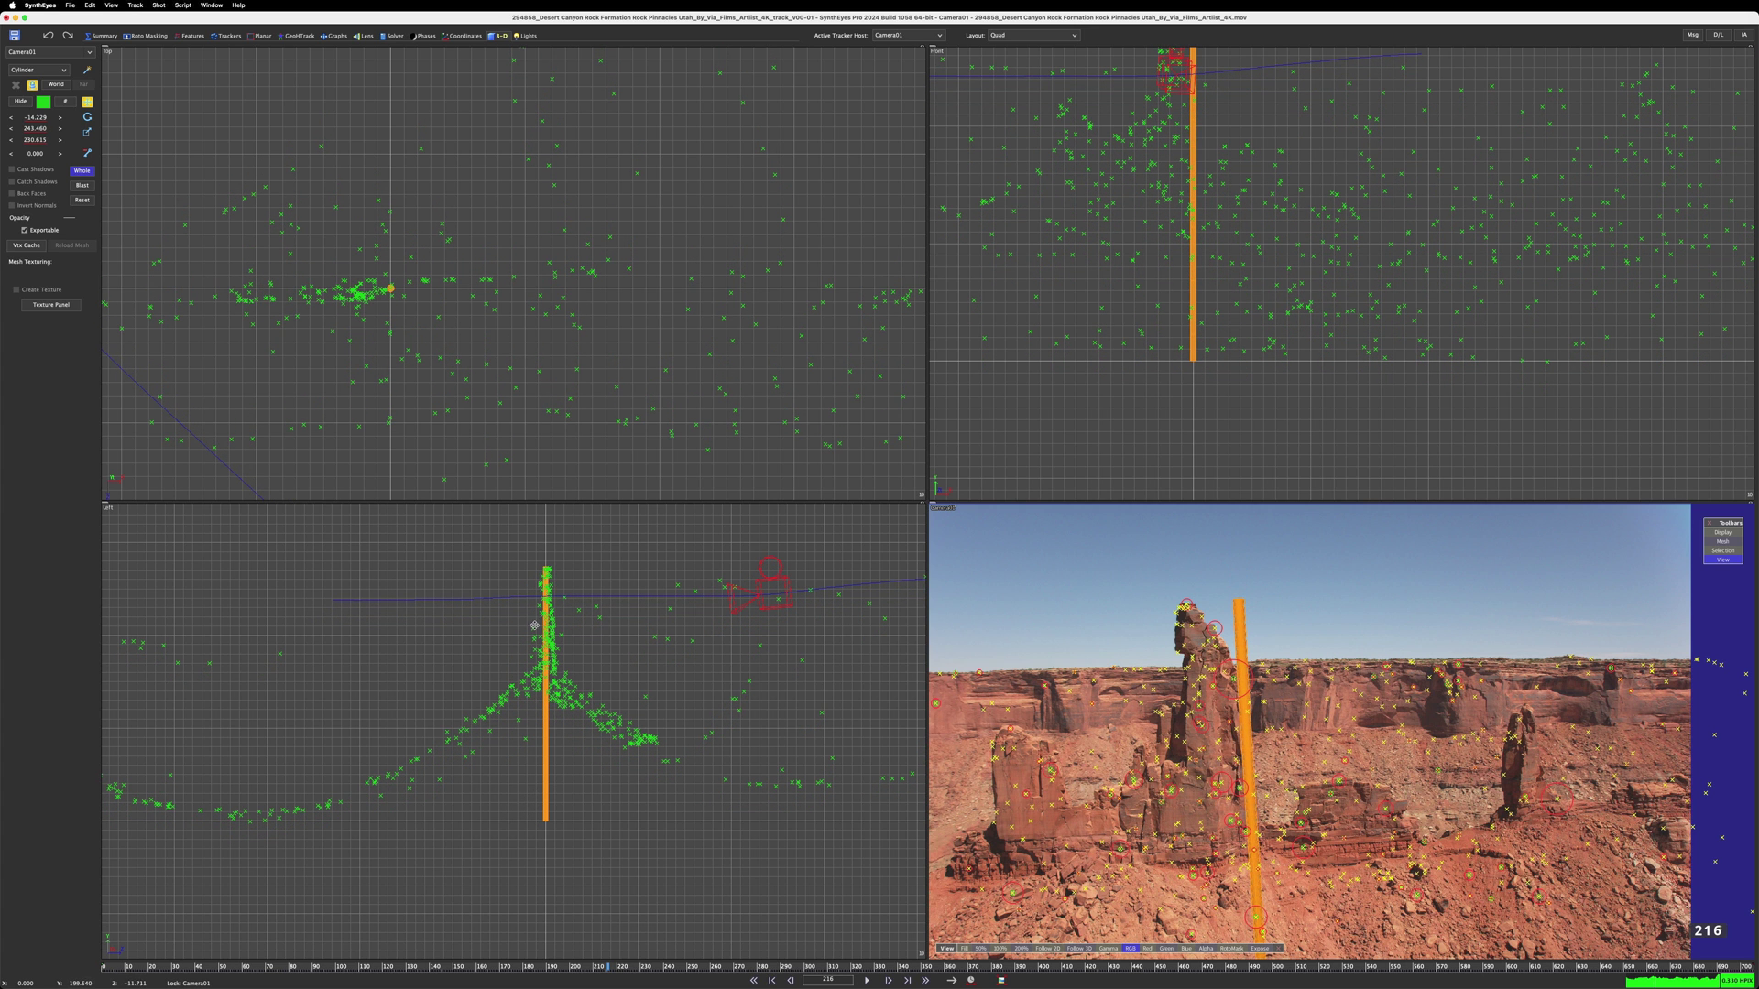
pyautogui.scroll(2, 550, 580)
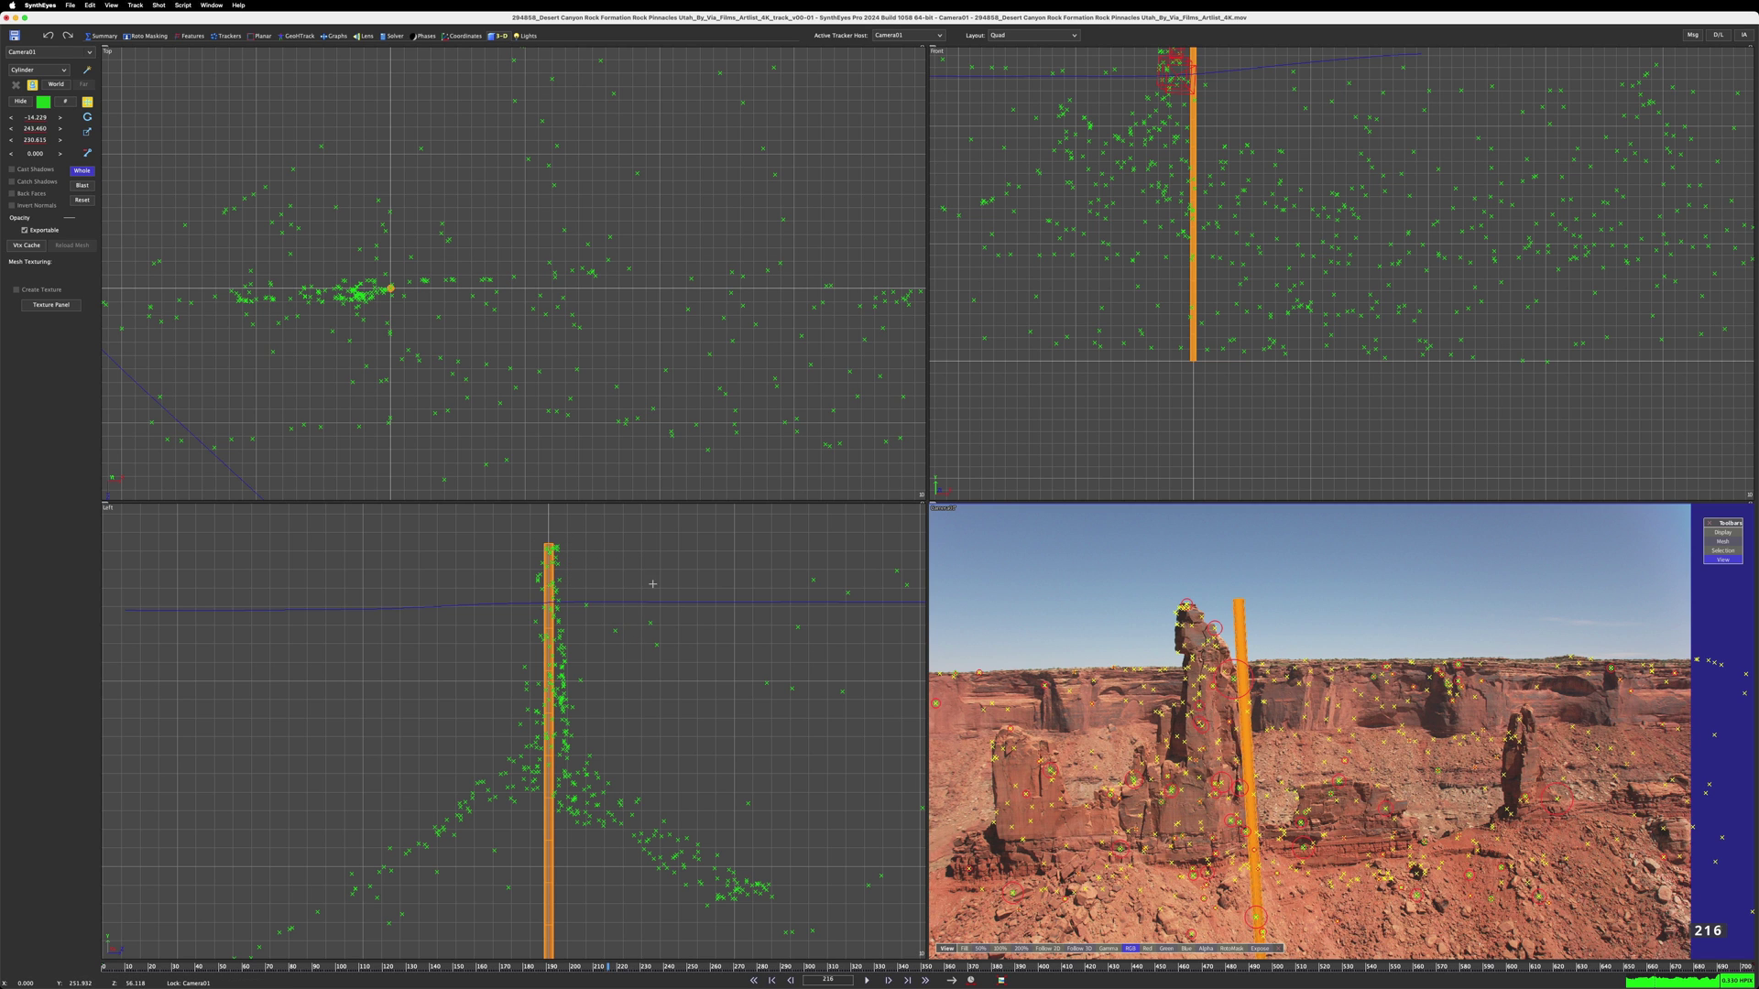
pyautogui.moveTo(652, 584); pyautogui.dragTo(651, 583)
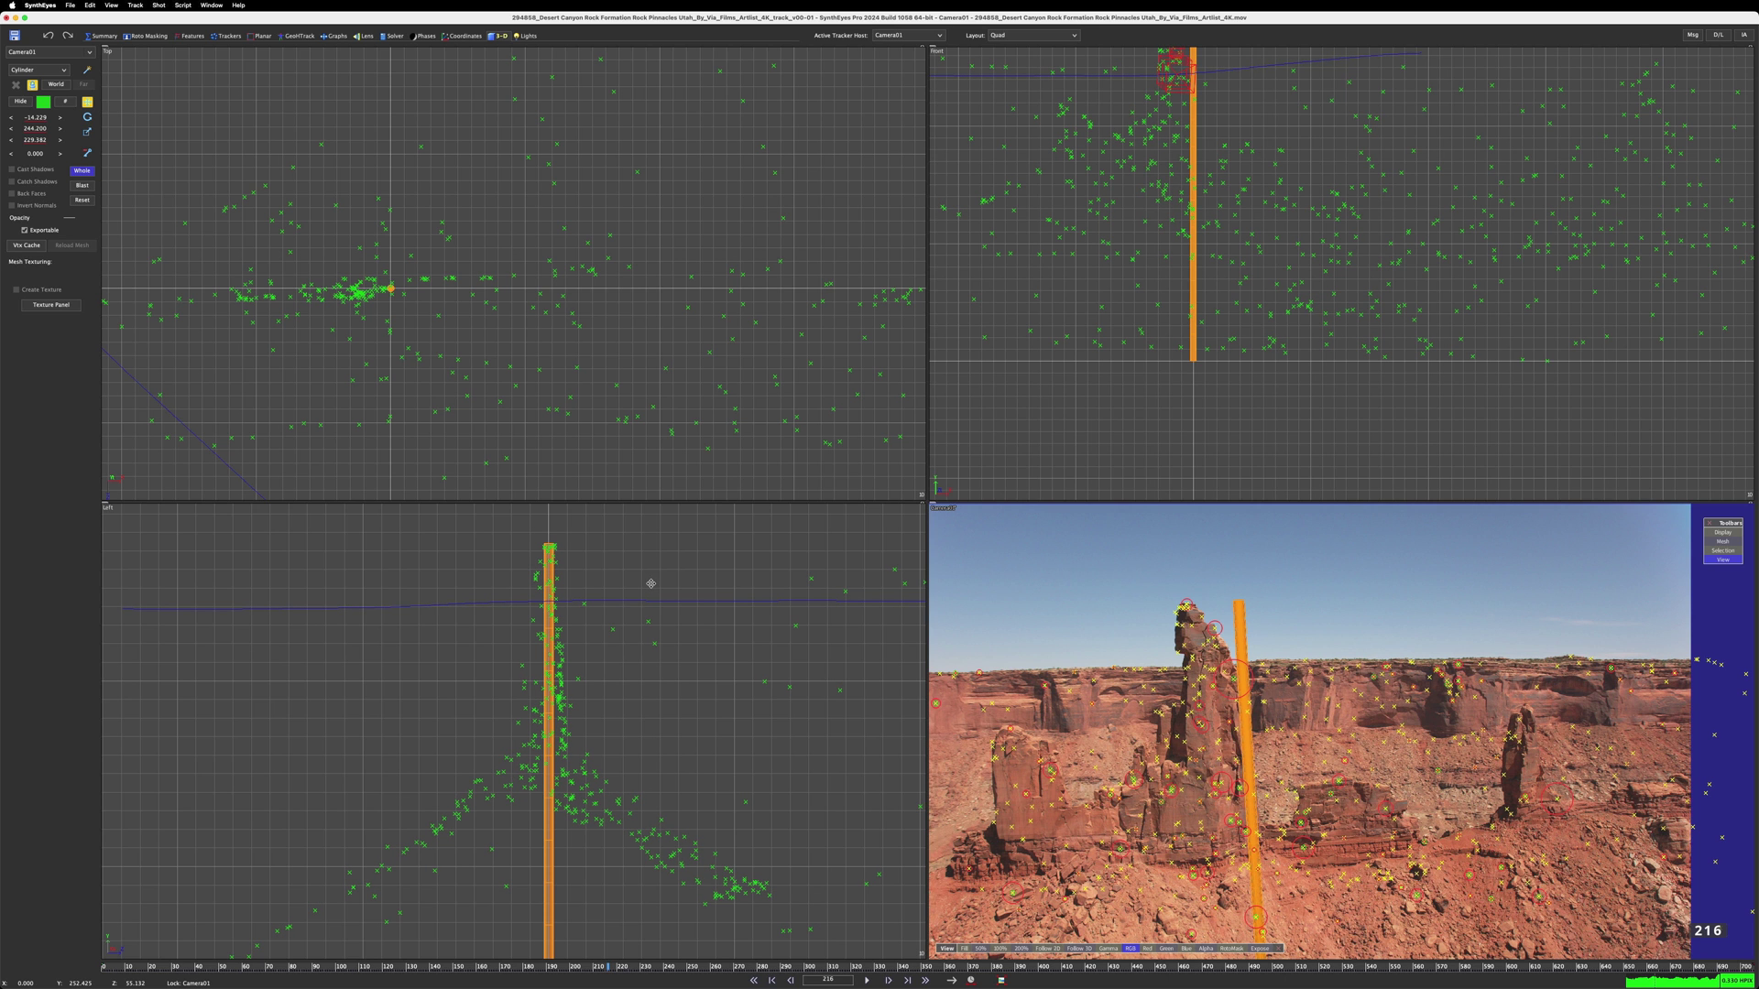
# Shift the whole solve sideways in the Front view to line the pinnacle up with the cylinder, and check the alignment back to frame 0.
pyautogui.scroll(-3, 1245, 277)
pyautogui.moveTo(1257, 258); pyautogui.dragTo(1173, 344, button='middle')
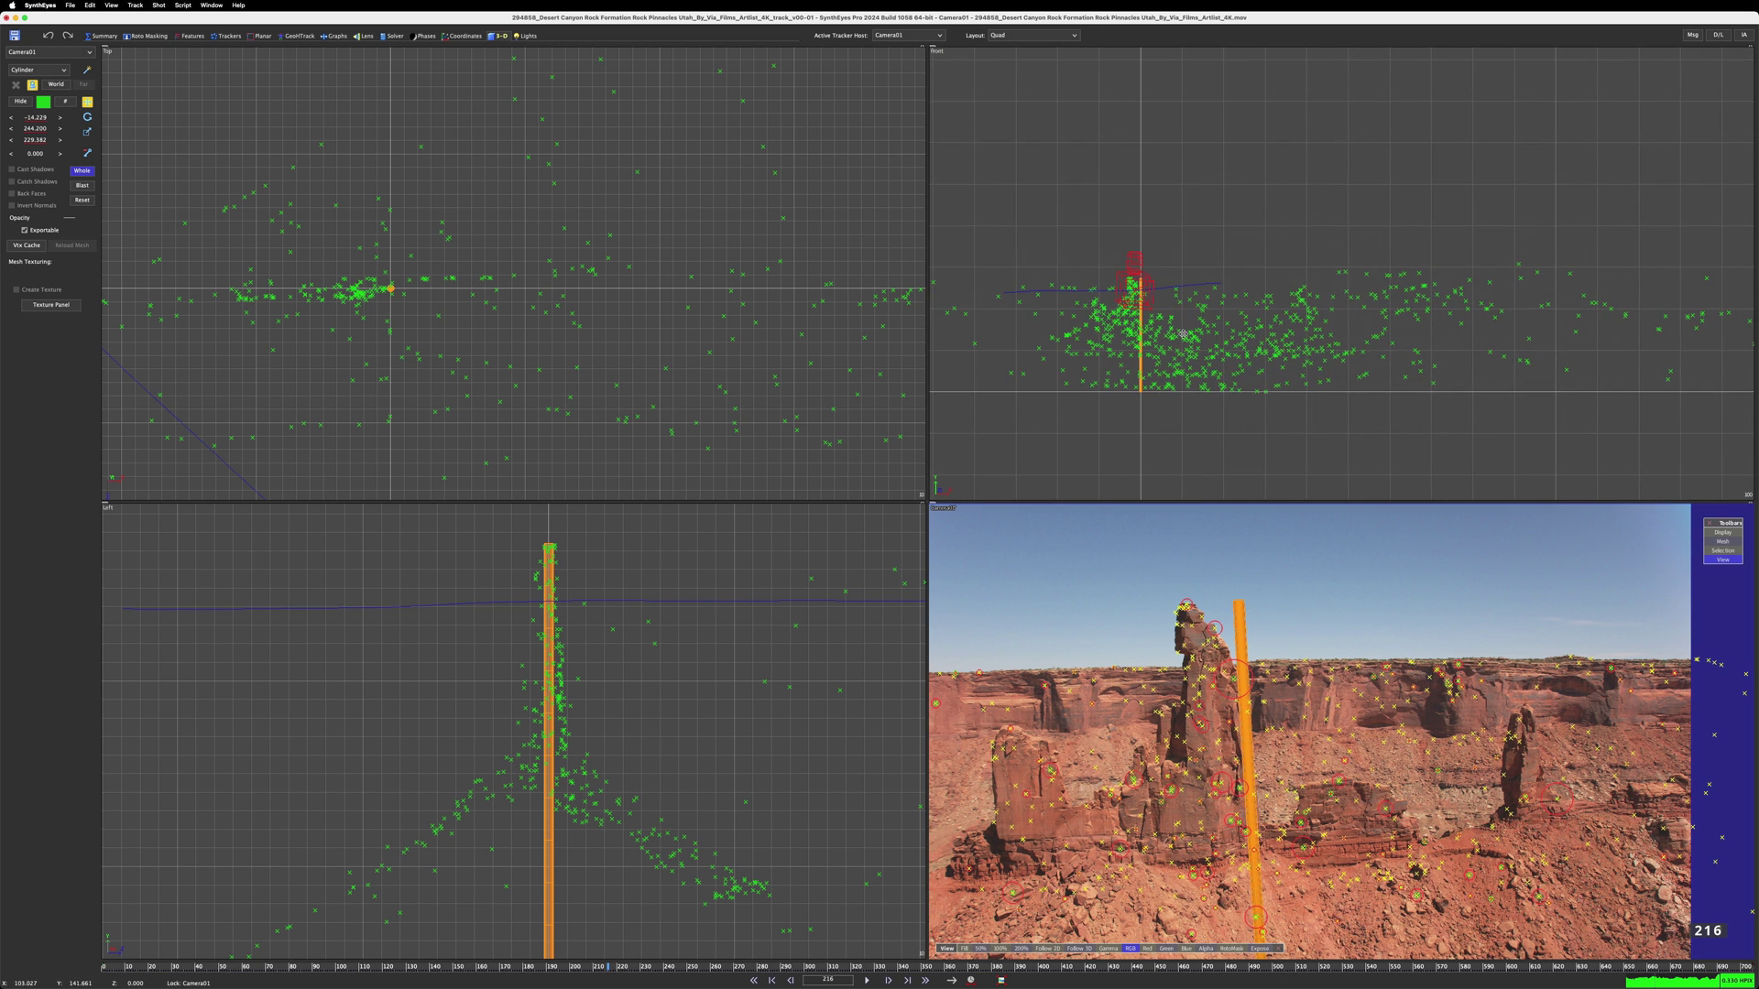
pyautogui.scroll(2, 1176, 341)
pyautogui.scroll(3, 1105, 274)
pyautogui.moveTo(1105, 266); pyautogui.dragTo(1183, 294, button='middle')
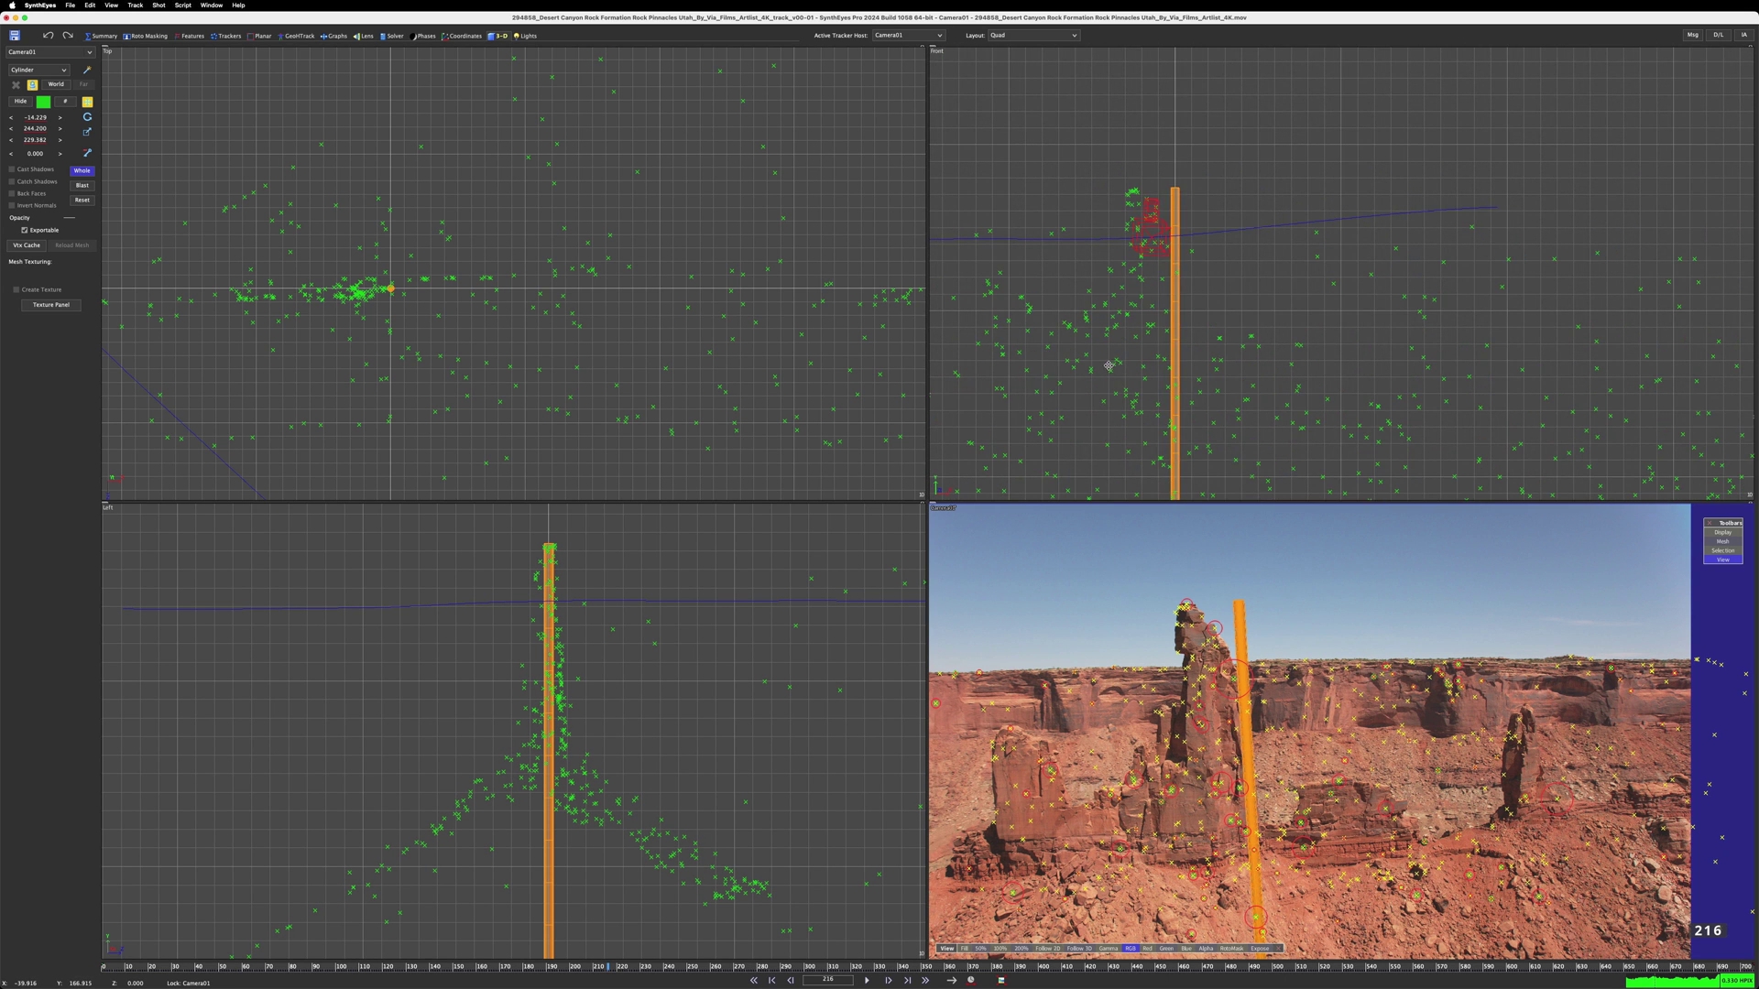
pyautogui.moveTo(1108, 365); pyautogui.dragTo(1150, 363)
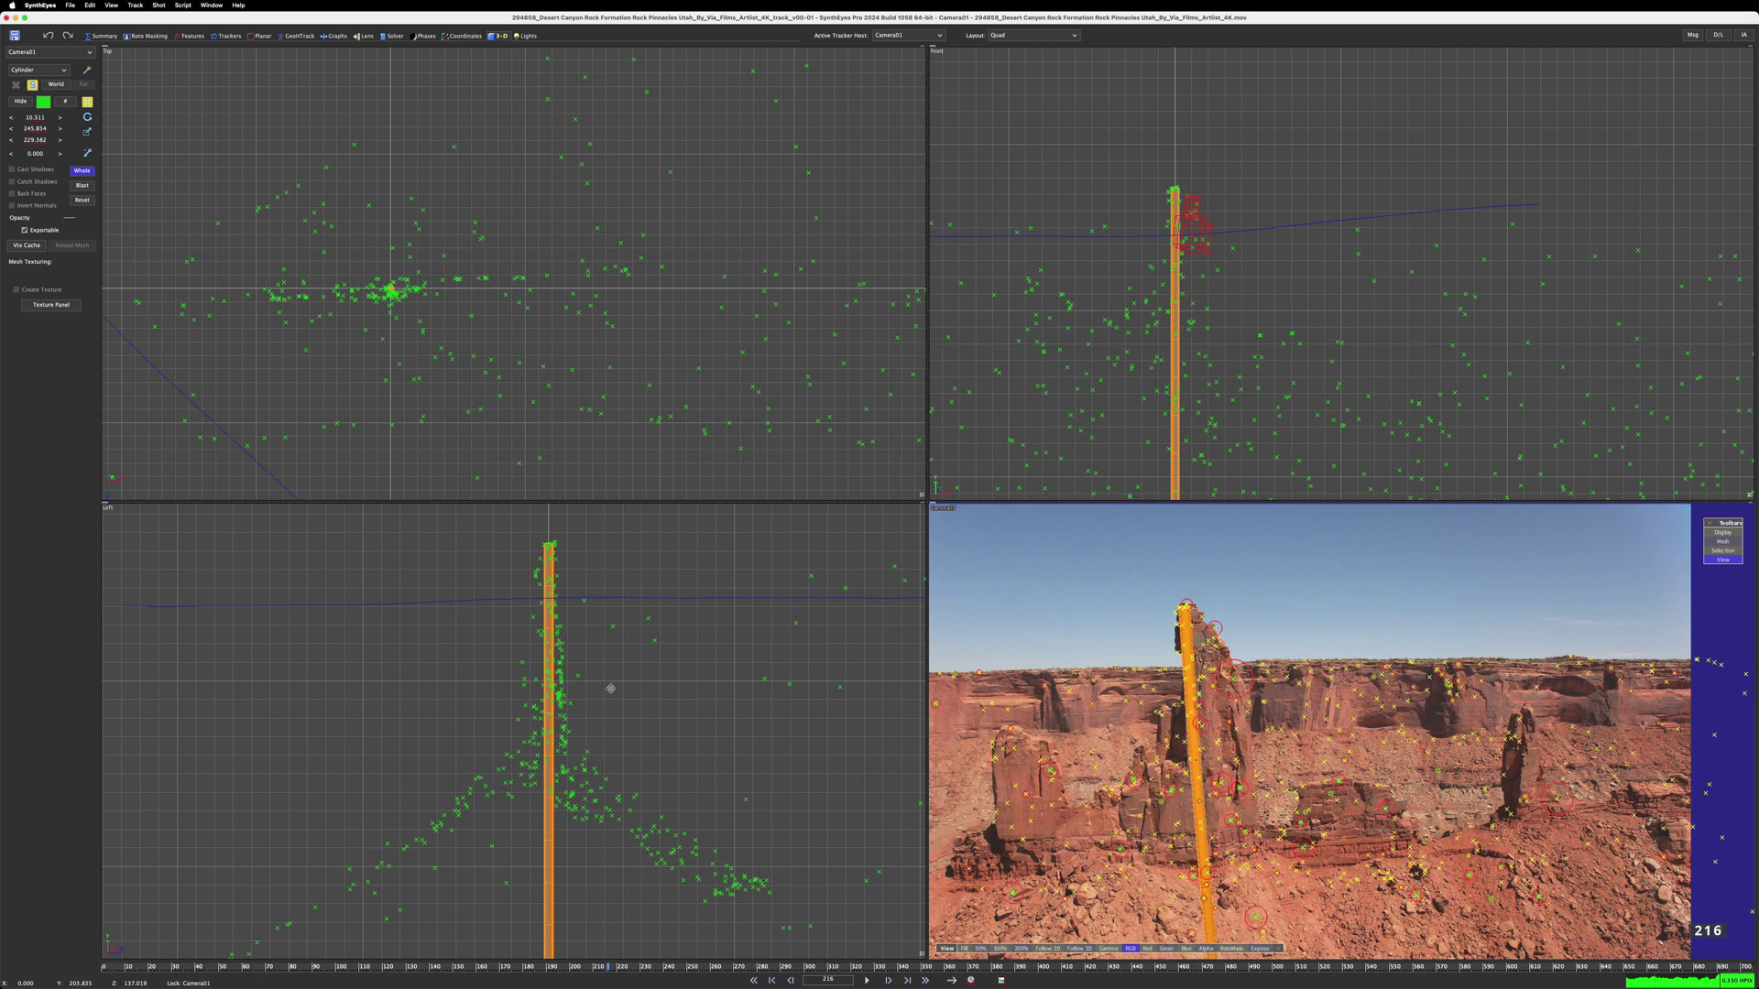
pyautogui.moveTo(541, 966); pyautogui.dragTo(1310, 987)
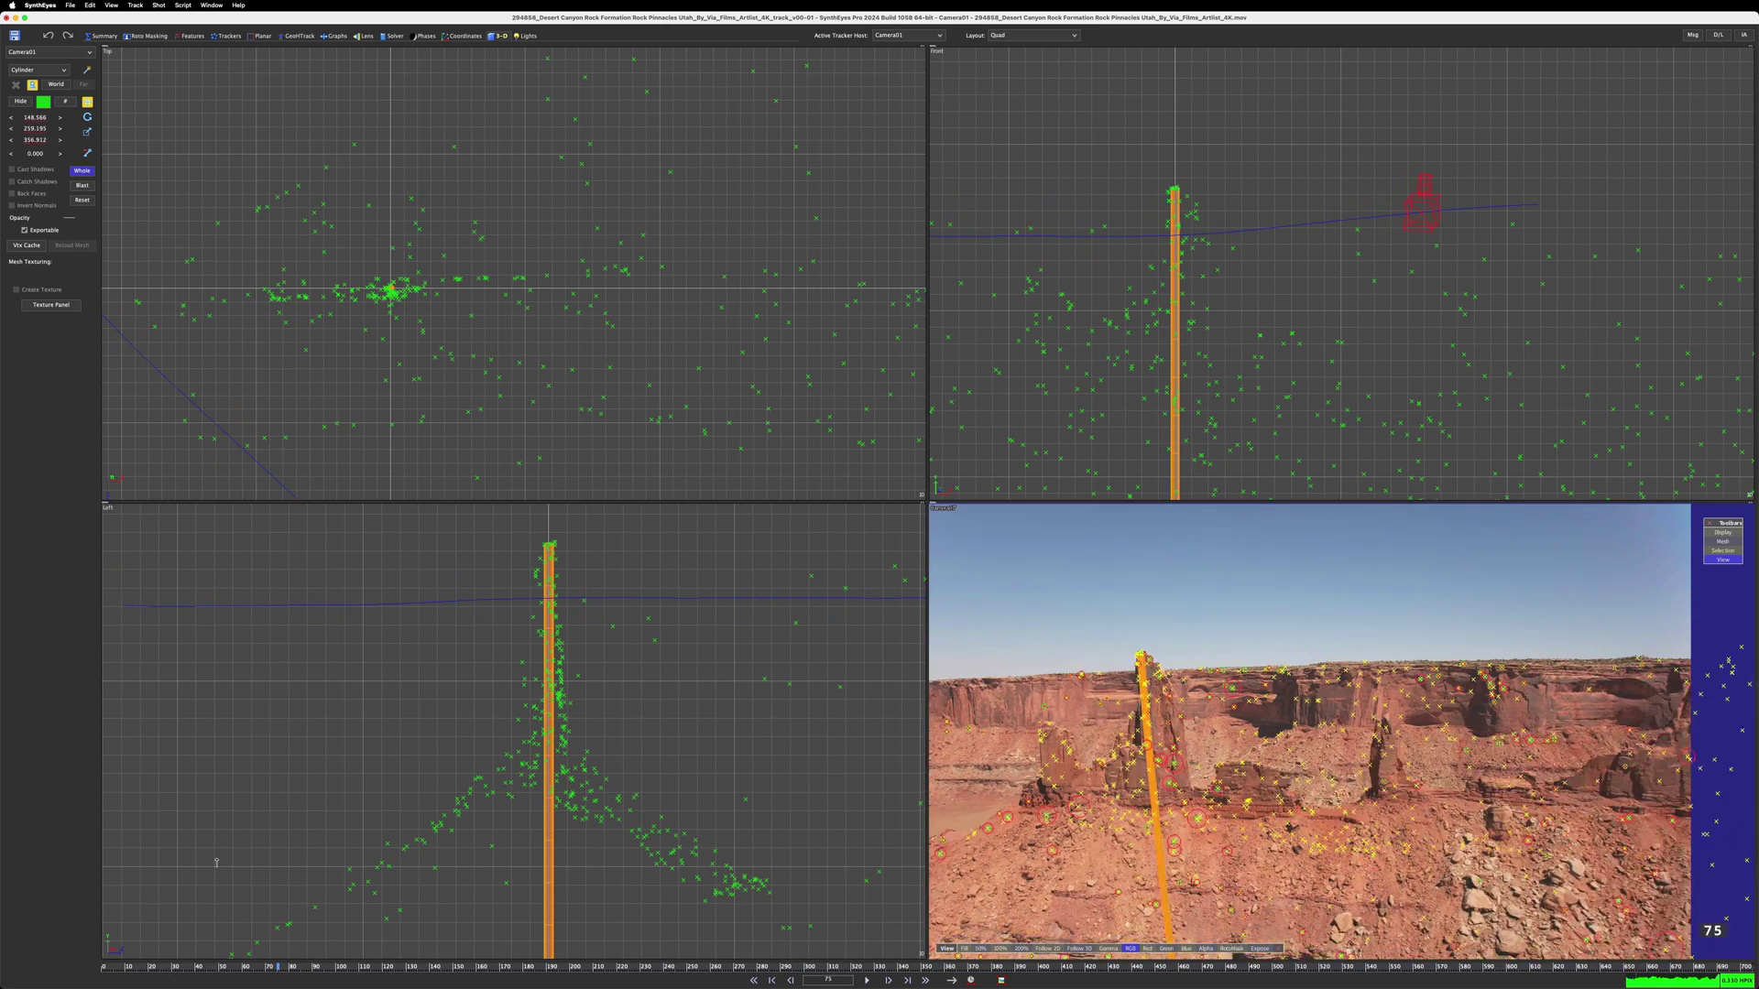
pyautogui.moveTo(216, 862); pyautogui.dragTo(104, 967)
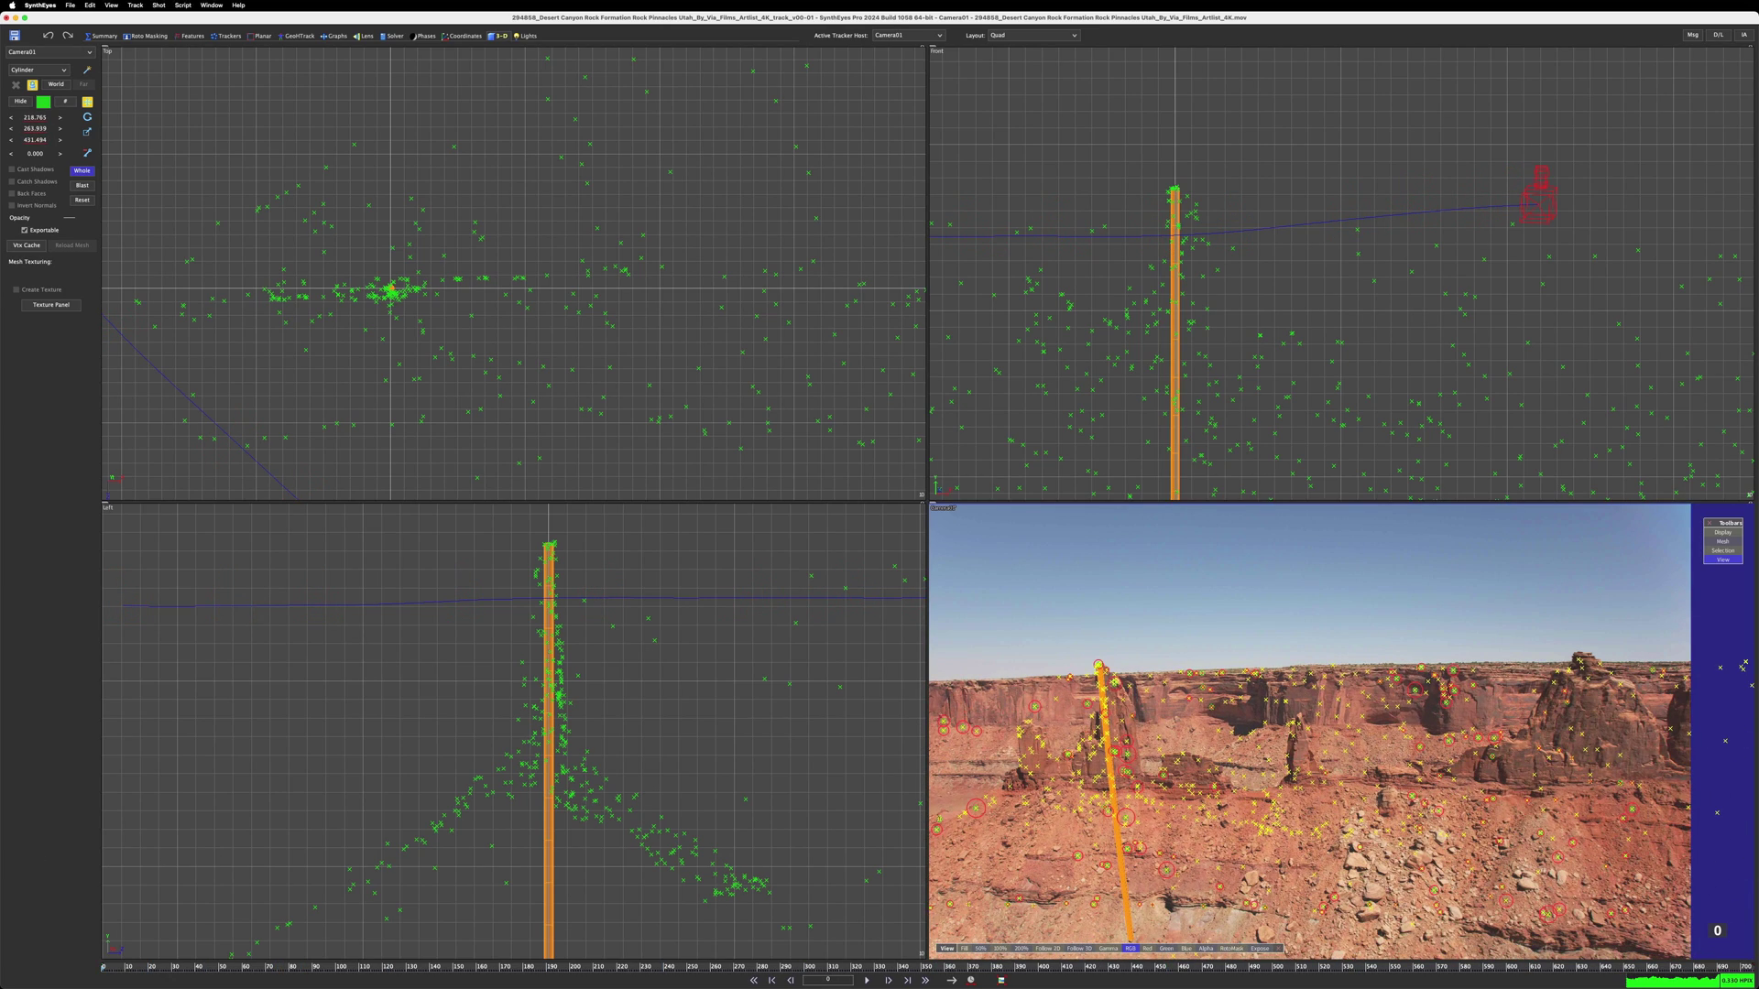
pyautogui.scroll(-3, 284, 648)
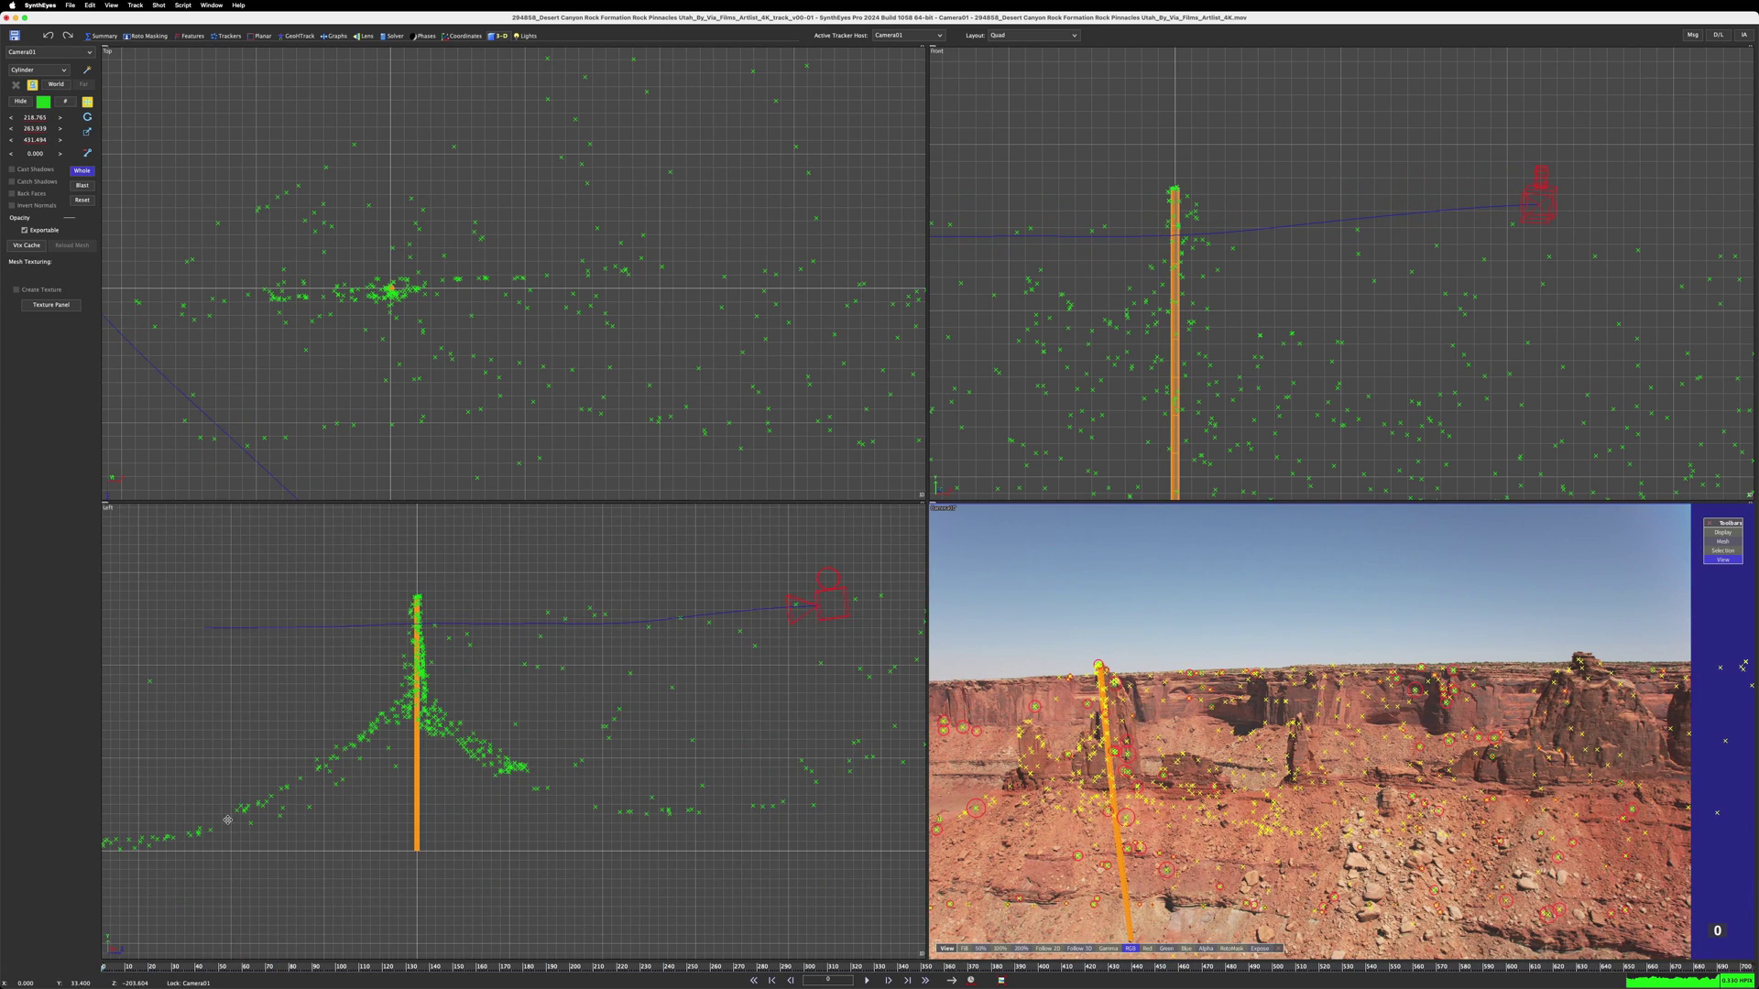
pyautogui.moveTo(230, 821); pyautogui.dragTo(394, 793, button='middle')
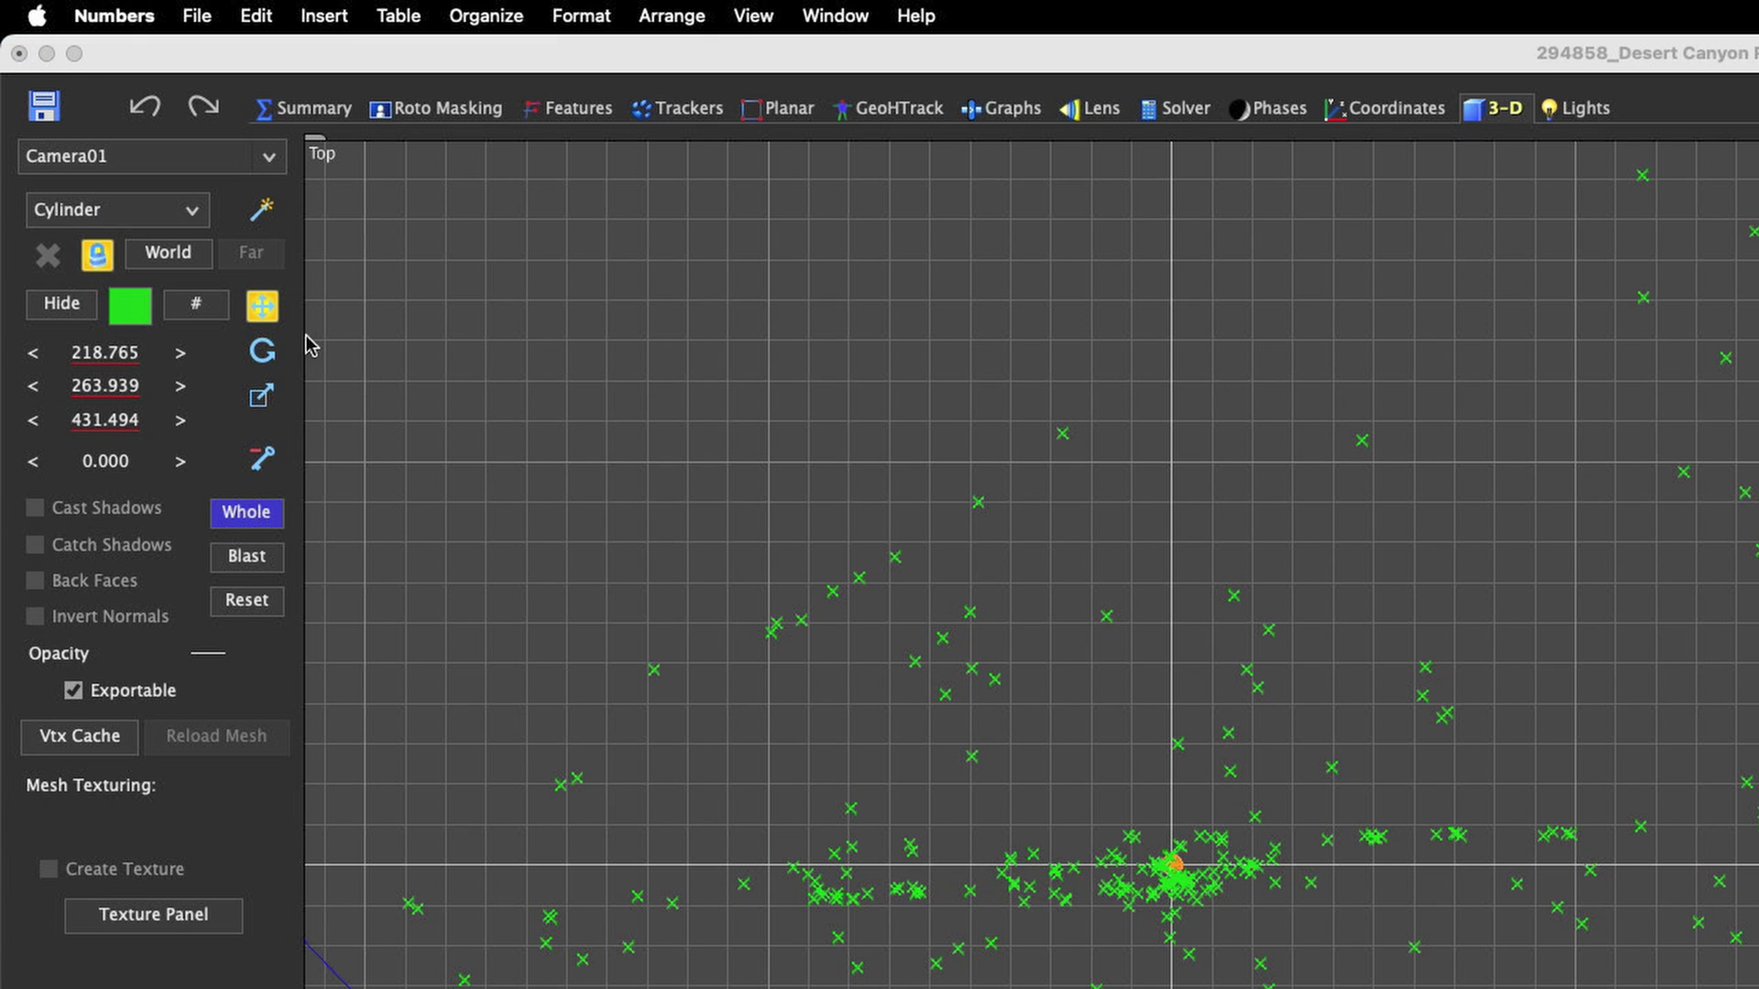
# Create an Earthling figure with a scale of about 11.9 in the Top view, close to the cylinder.
pyautogui.click(114, 210)
pyautogui.click(144, 527)
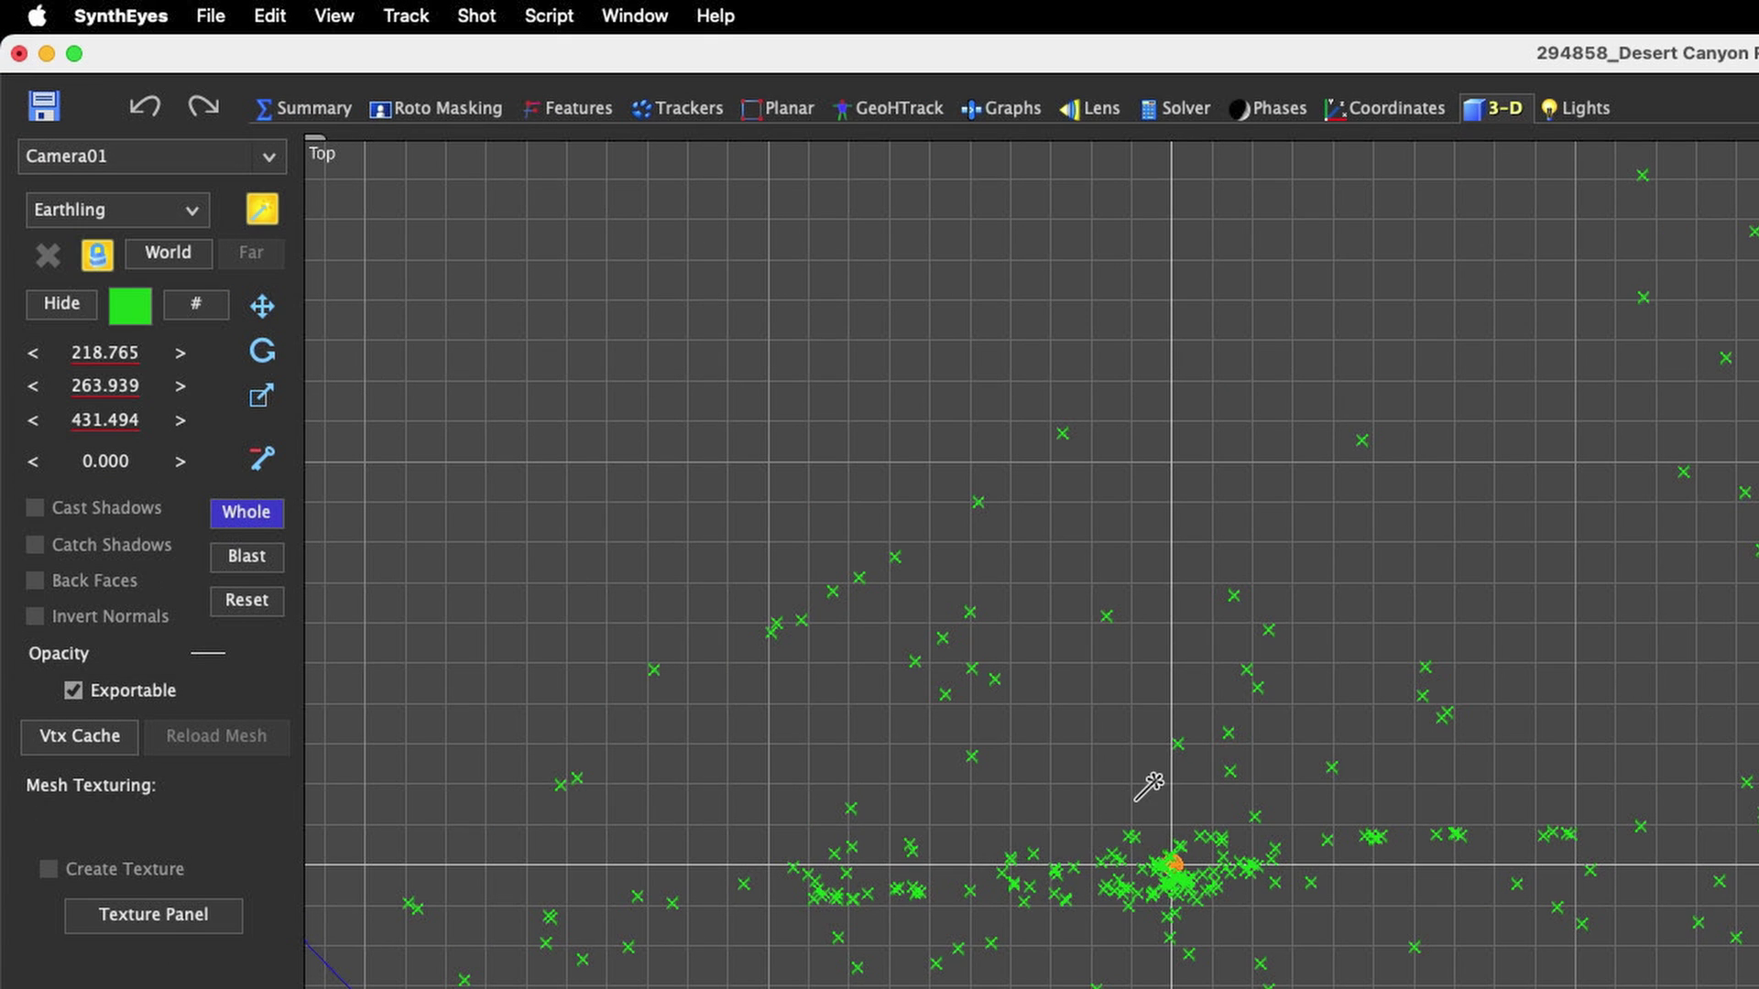
pyautogui.moveTo(1142, 785); pyautogui.dragTo(1171, 777)
# Set the Earthling figure's scale to 1.8 in X, Y and Z.
pyautogui.doubleClick(109, 351)
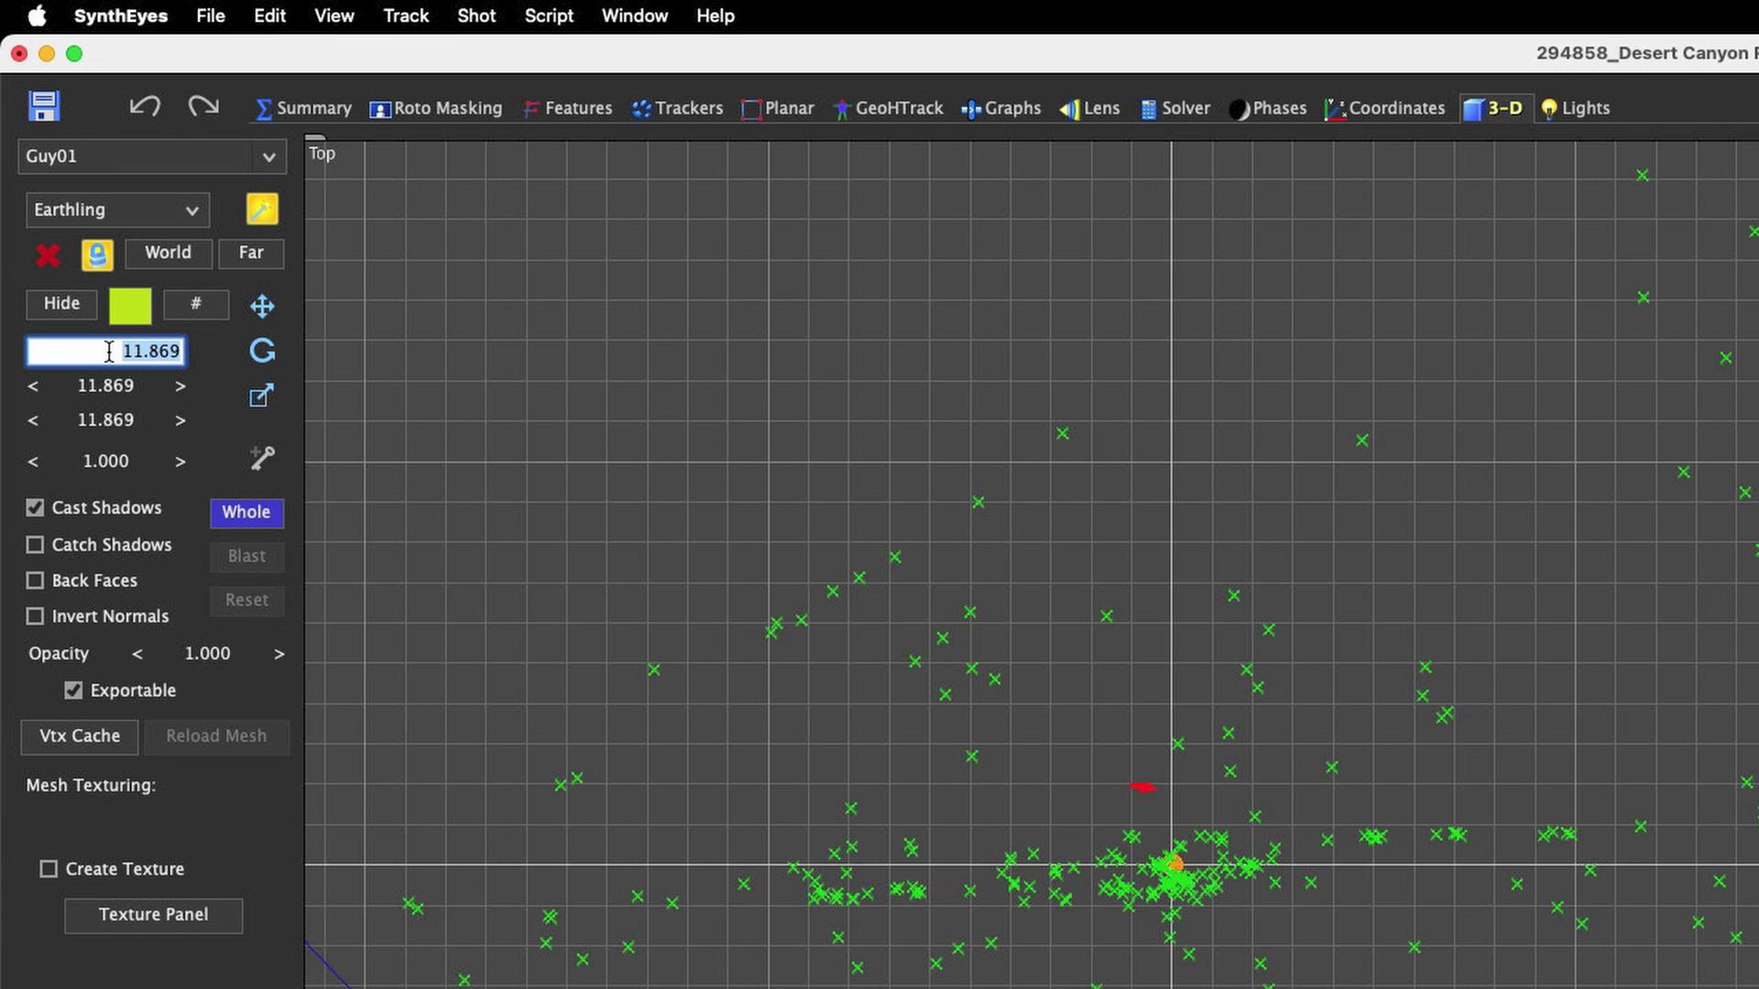
pyautogui.write('1')
pyautogui.press('Tab')
pyautogui.write('1')
pyautogui.press('Tab')
pyautogui.write('1')
pyautogui.press('Tab')
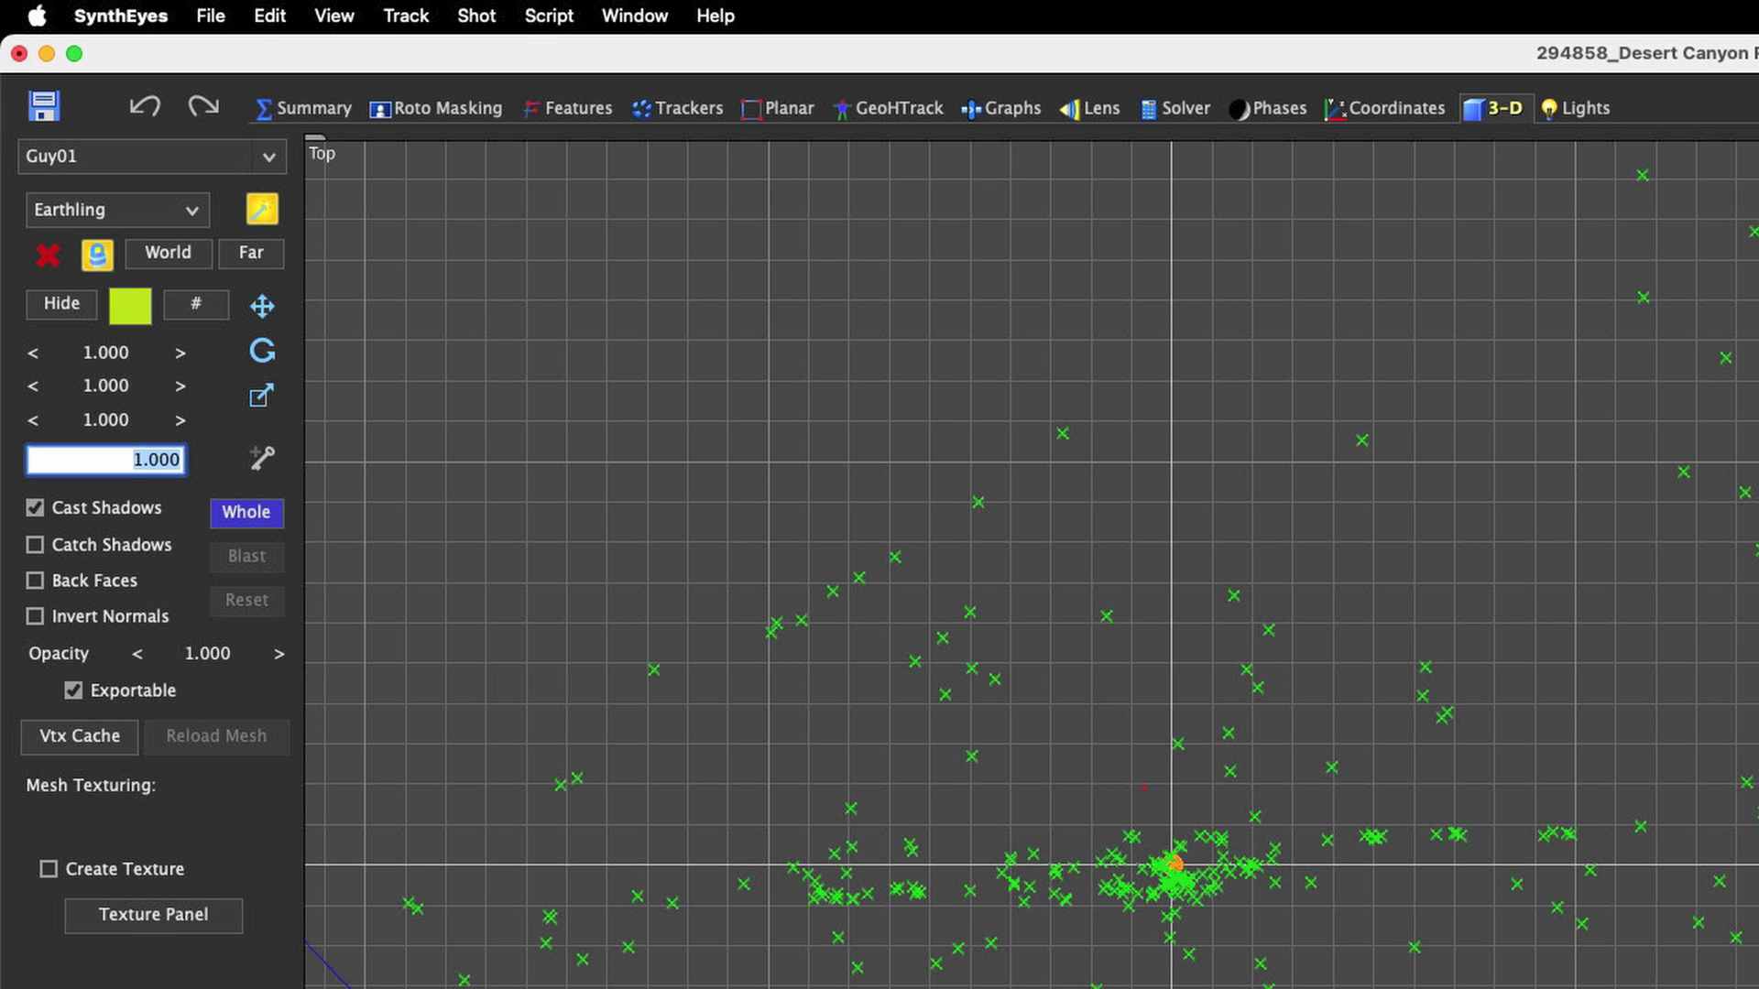
pyautogui.write('1.8')
pyautogui.press('Return')
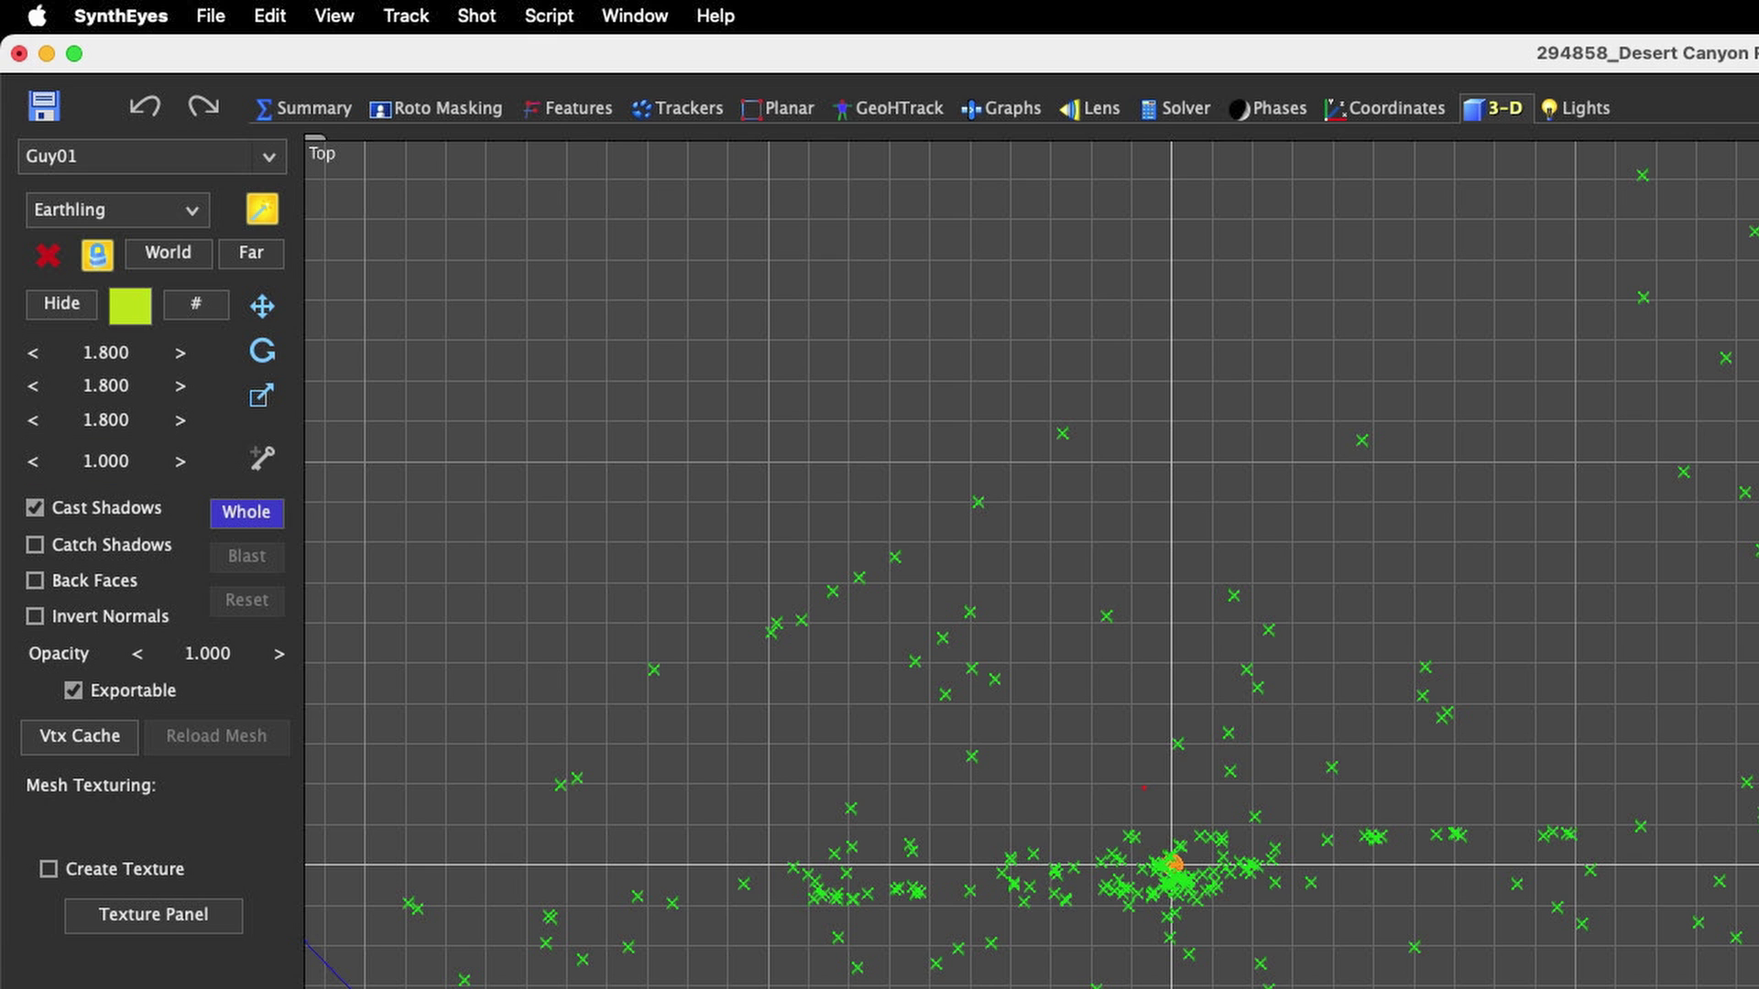
# Move the Earthling figure in the Top view to the cylinder's edge.
pyautogui.scroll(5, 1191, 838)
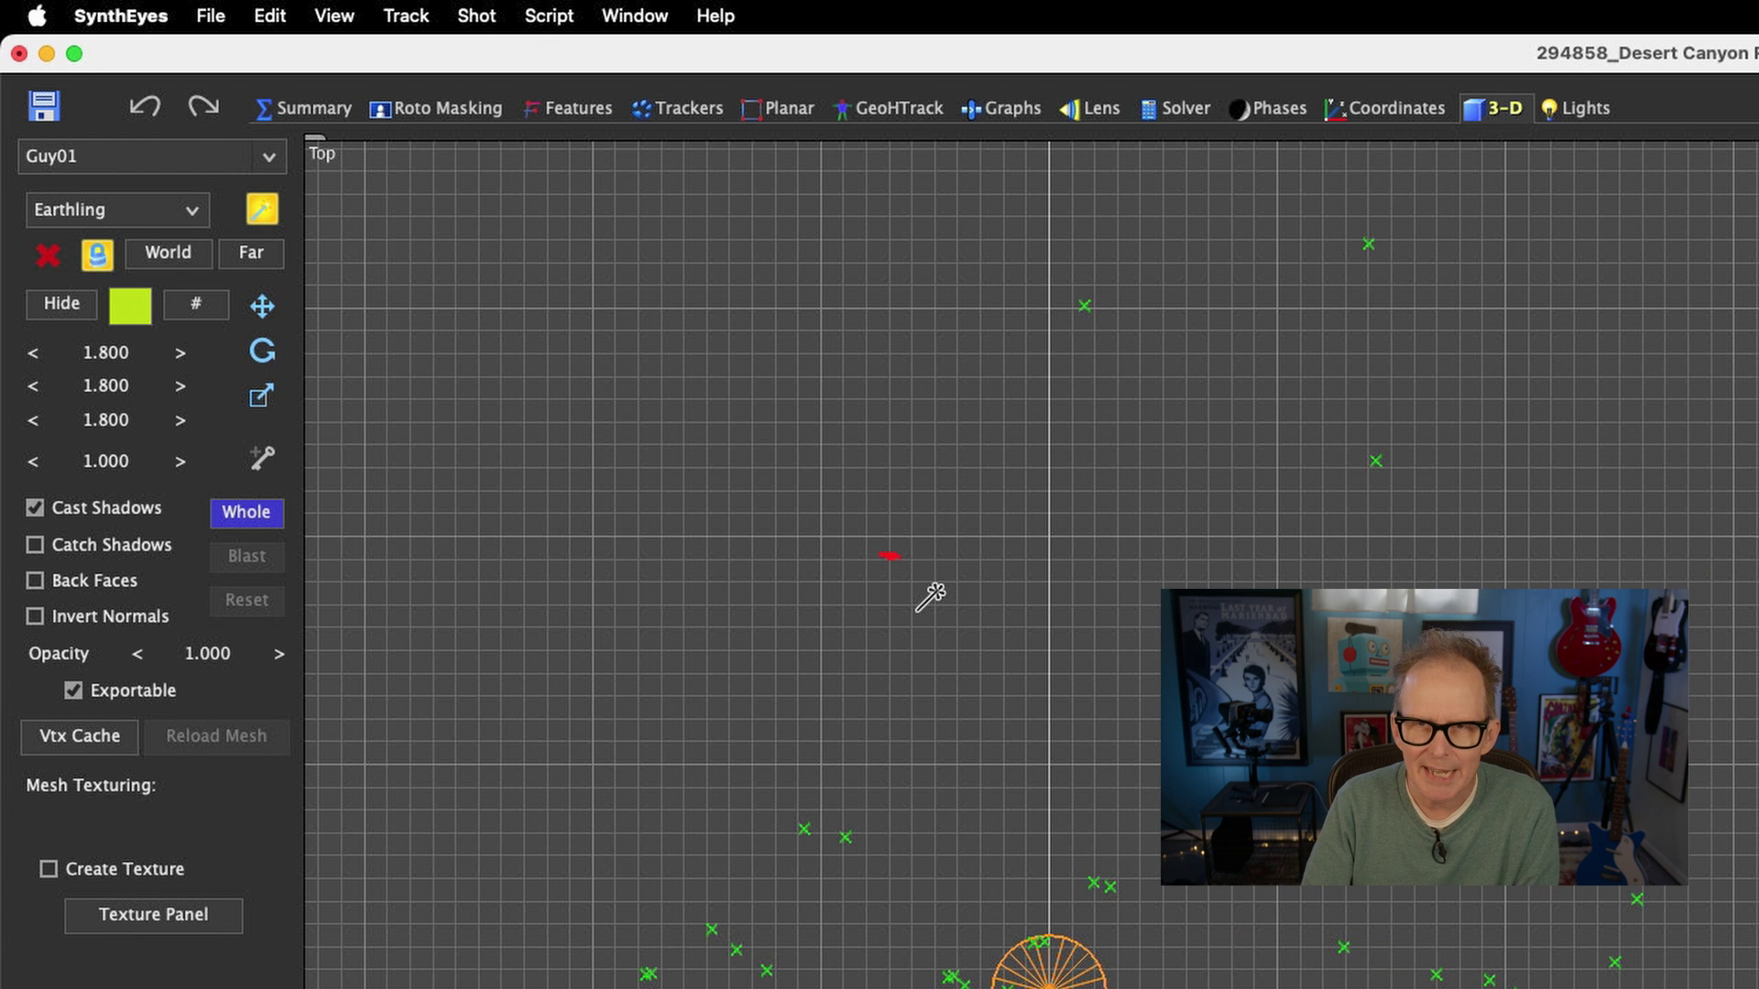
pyautogui.press('w')
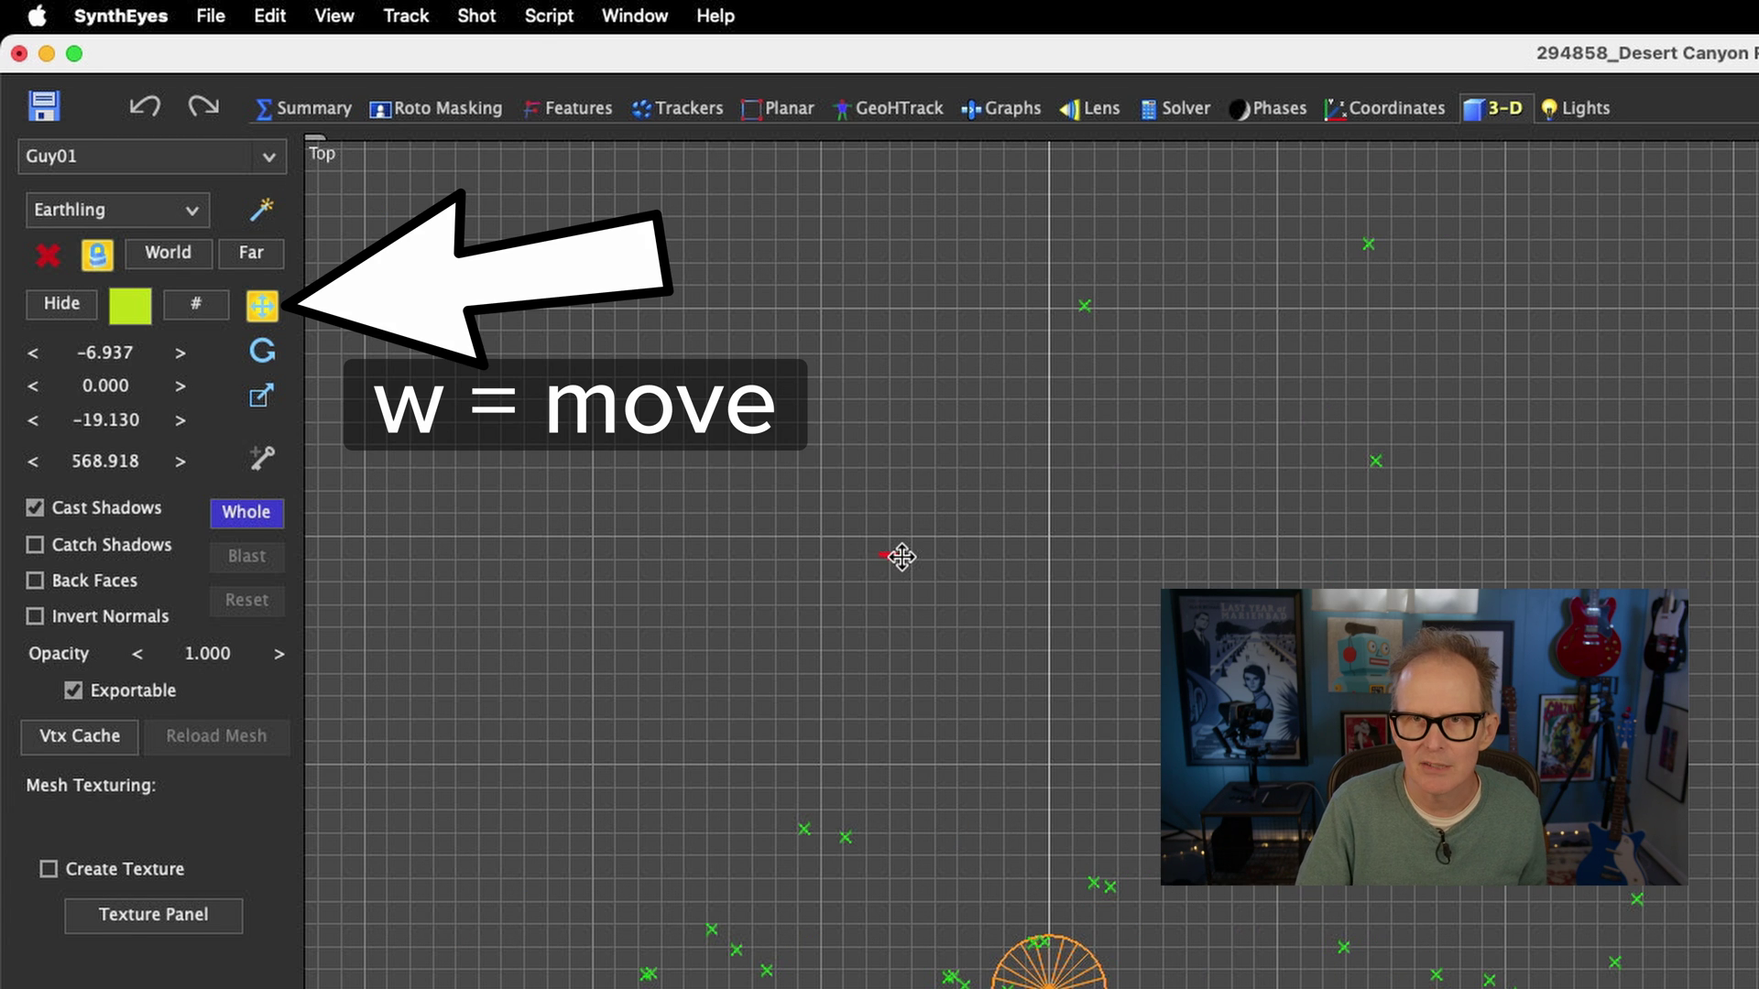
pyautogui.moveTo(896, 557); pyautogui.dragTo(1039, 932)
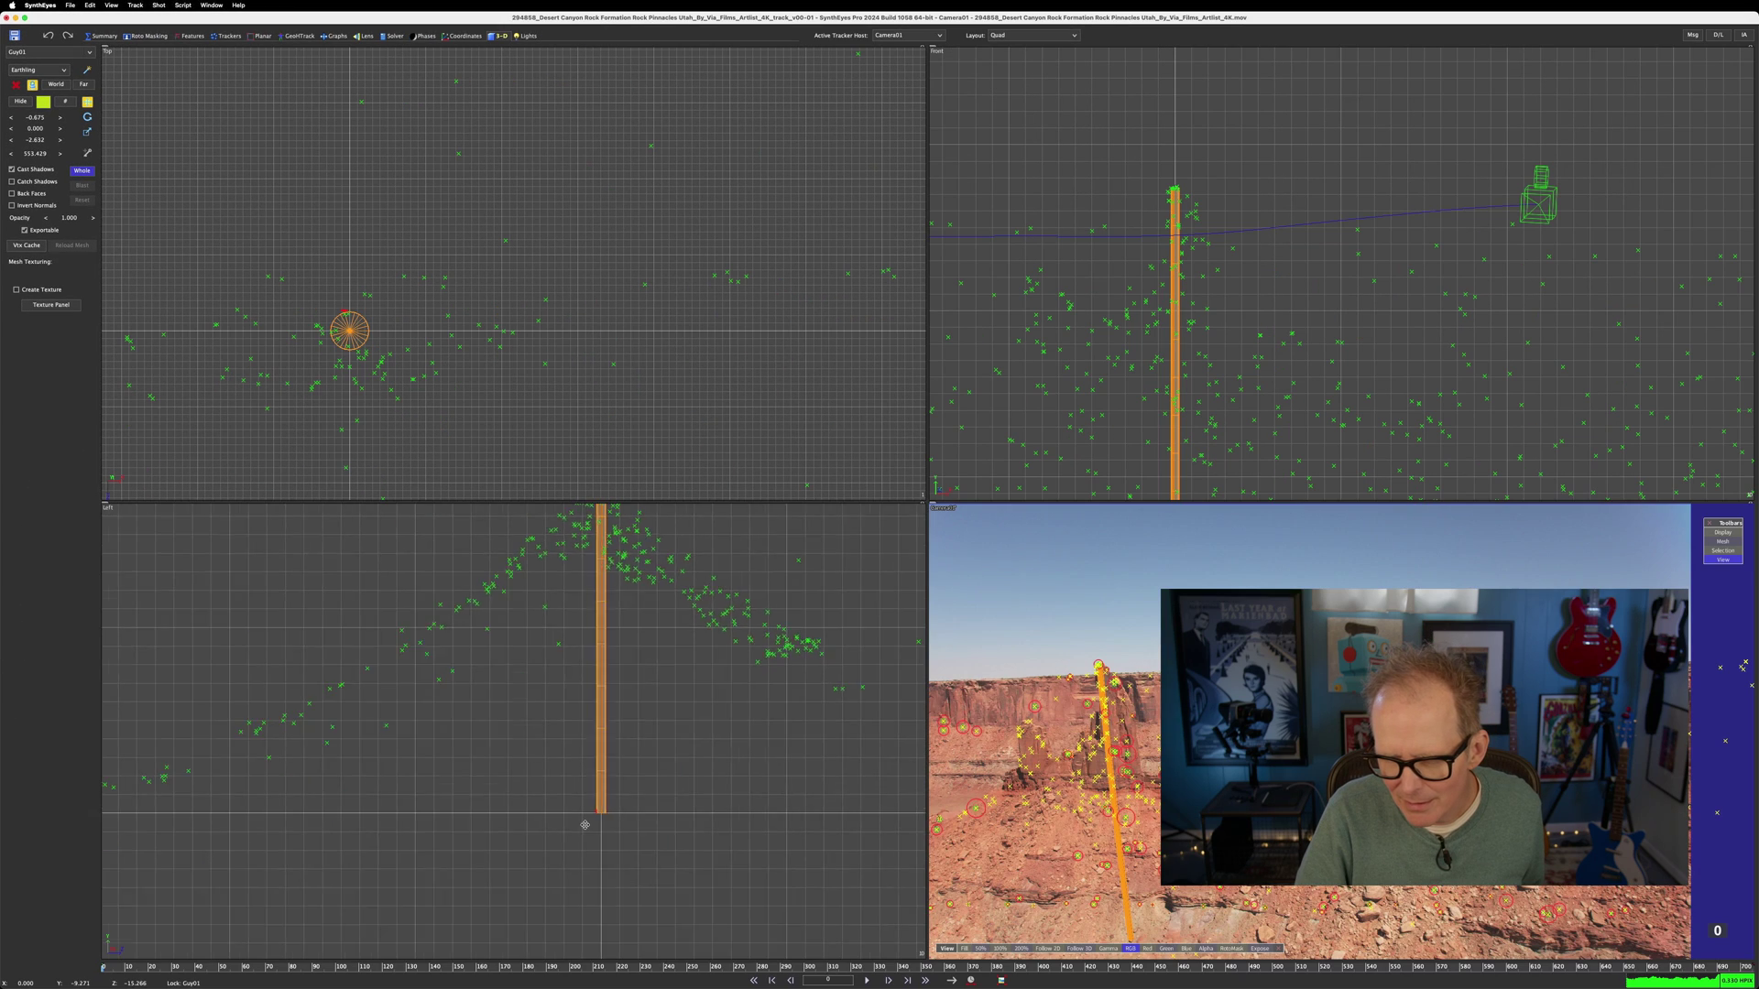
# Raise the Earthling figure alongside the upper cylinder in the Left view, and scrub to frame 479 to check it in the shot.
pyautogui.scroll(3, 584, 825)
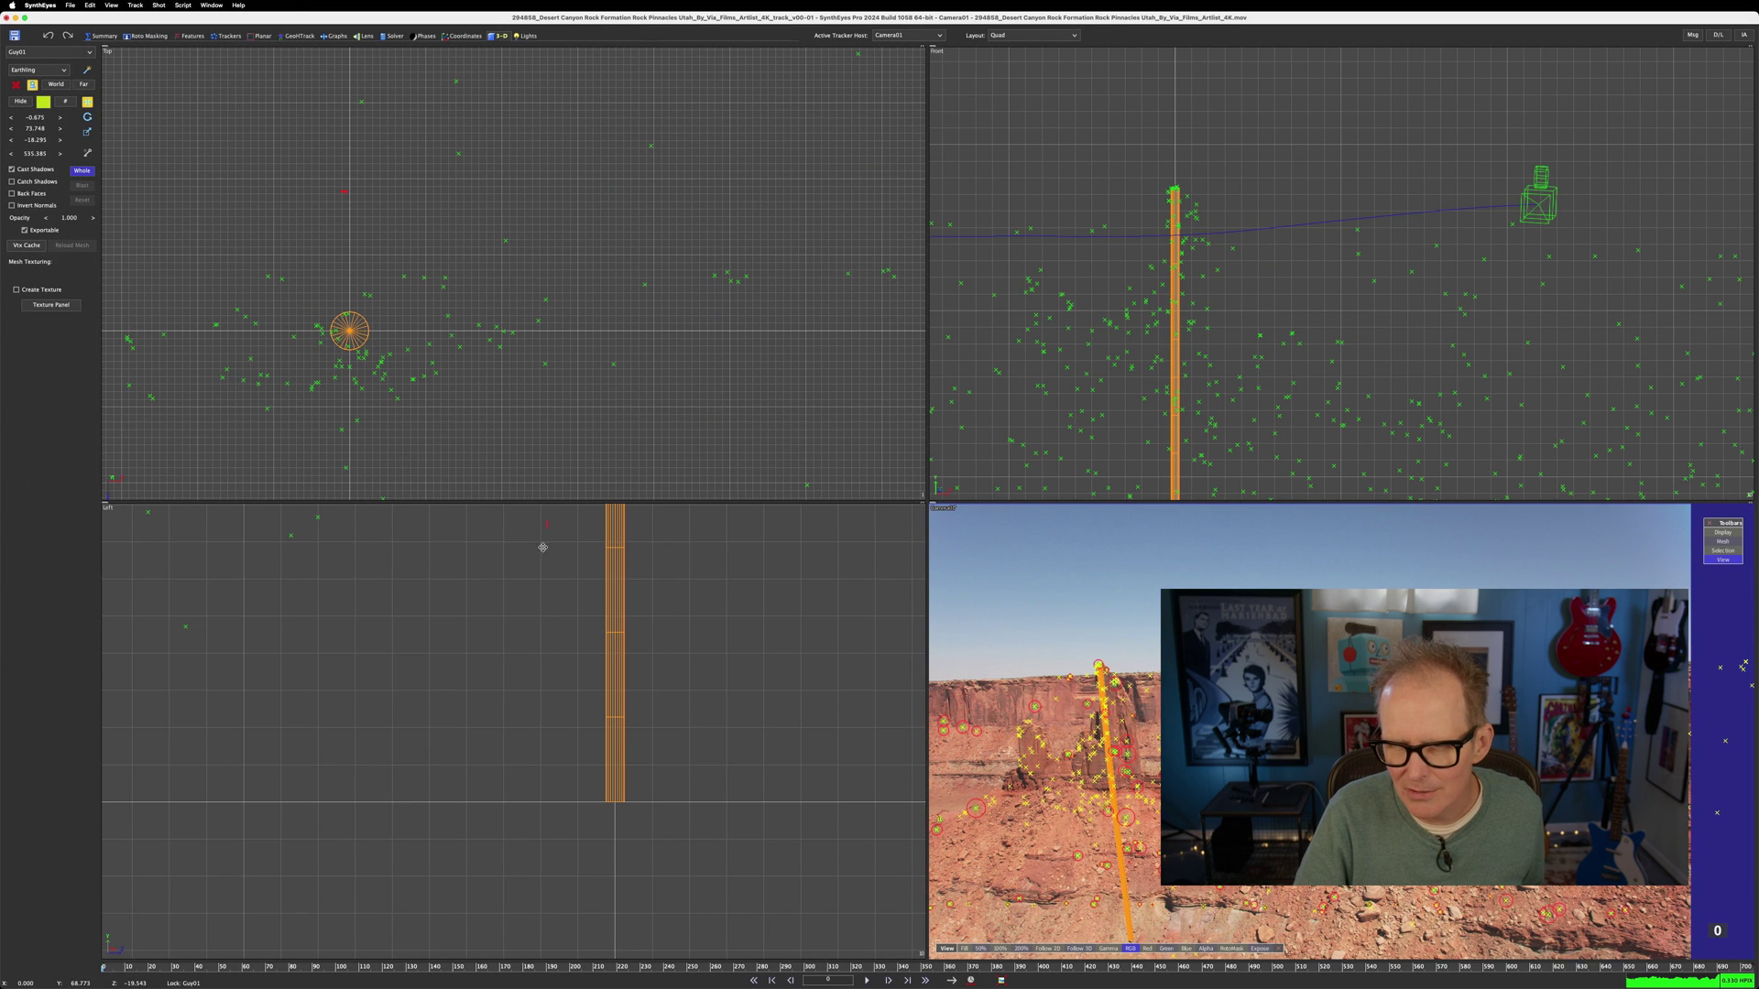
pyautogui.scroll(-3, 538, 785)
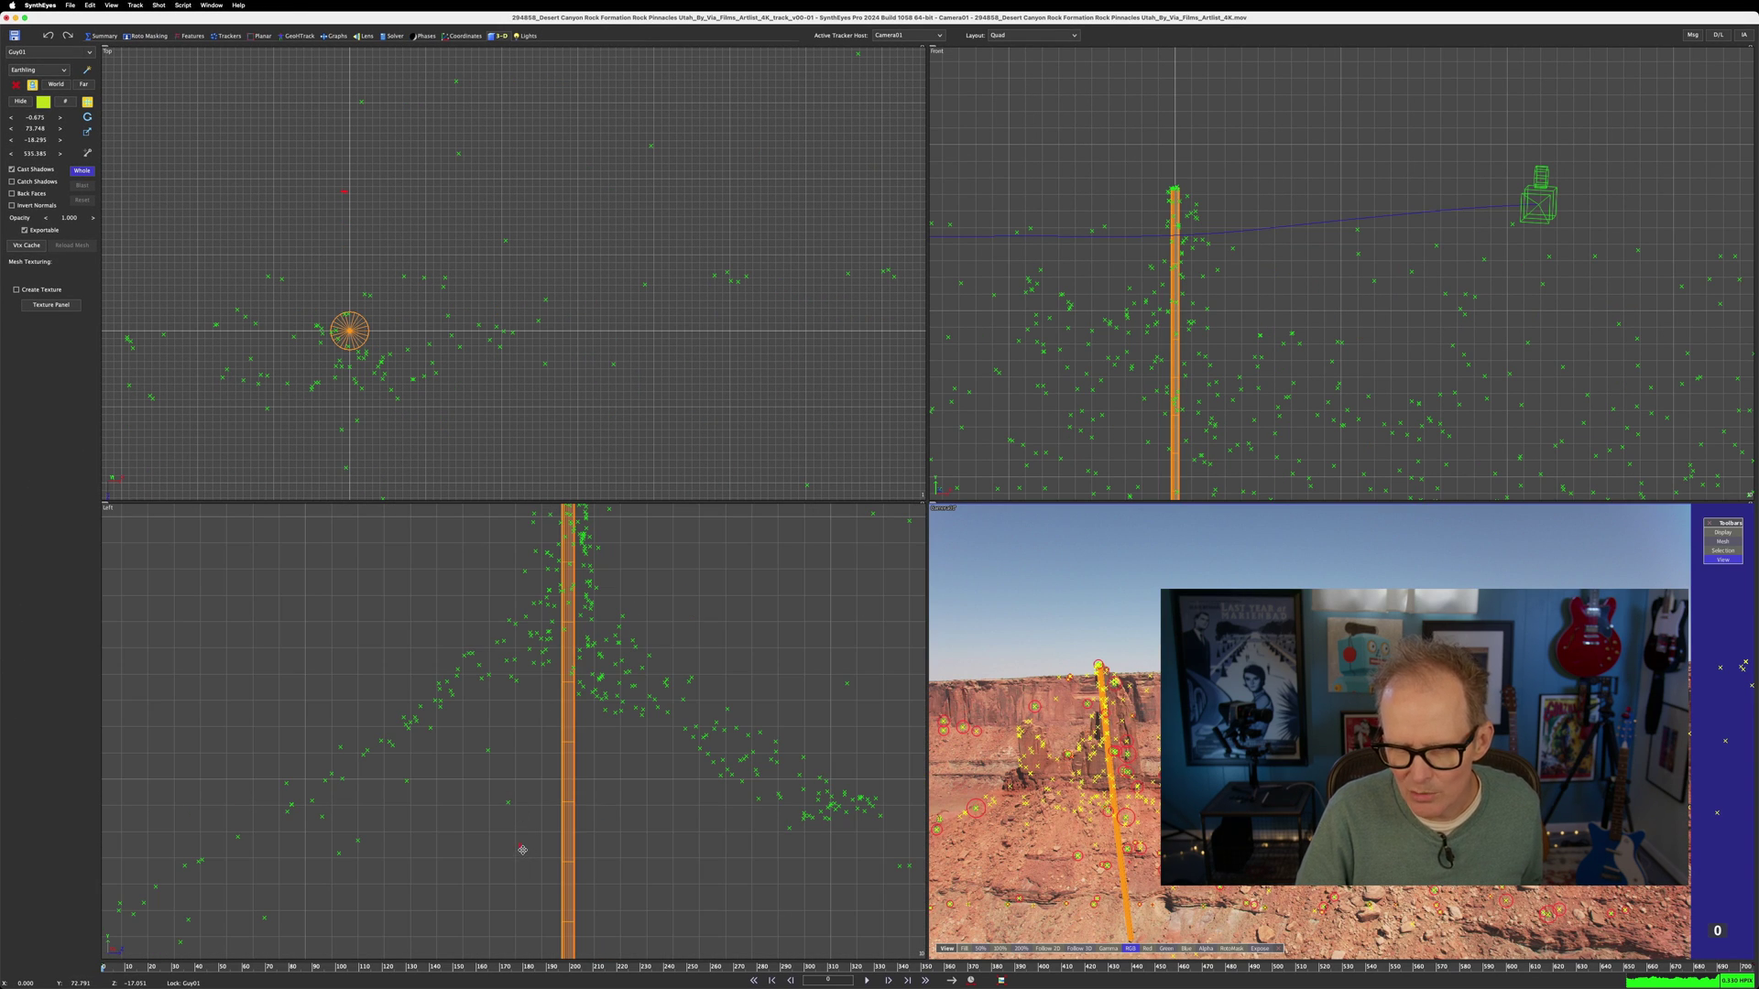
pyautogui.moveTo(535, 777); pyautogui.dragTo(507, 612)
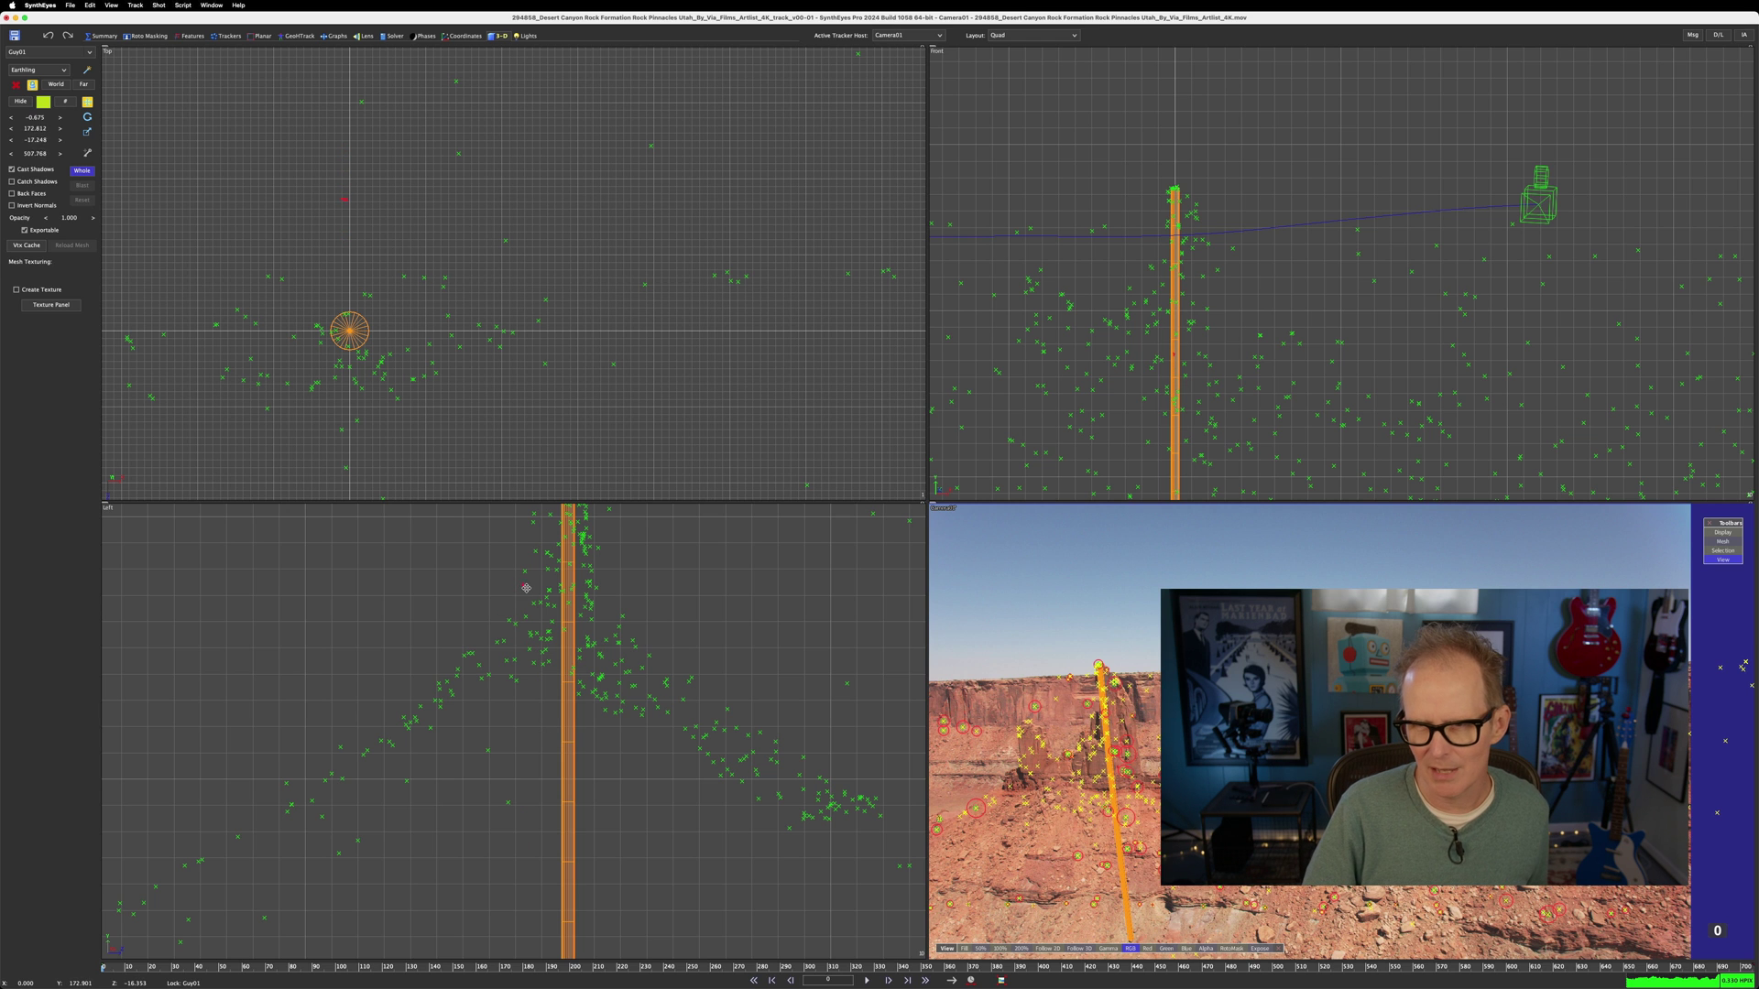
pyautogui.scroll(-2, 532, 632)
pyautogui.moveTo(532, 632); pyautogui.dragTo(499, 844, button='middle')
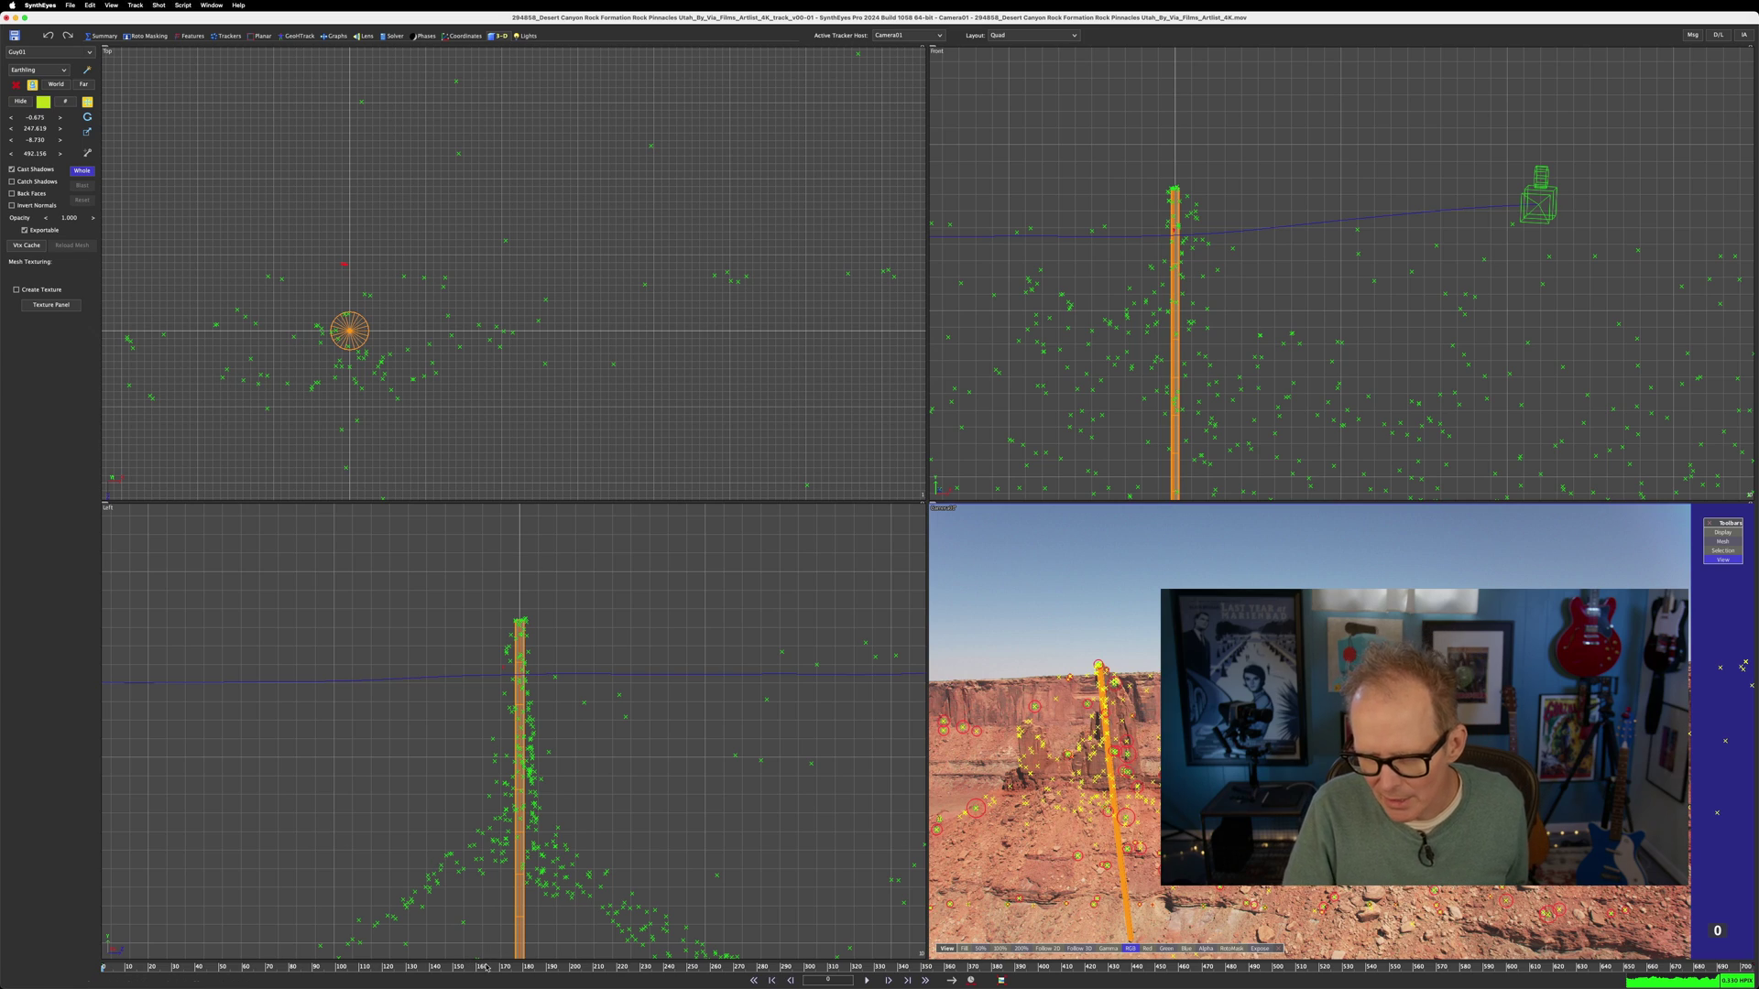
pyautogui.moveTo(485, 966); pyautogui.dragTo(1224, 988)
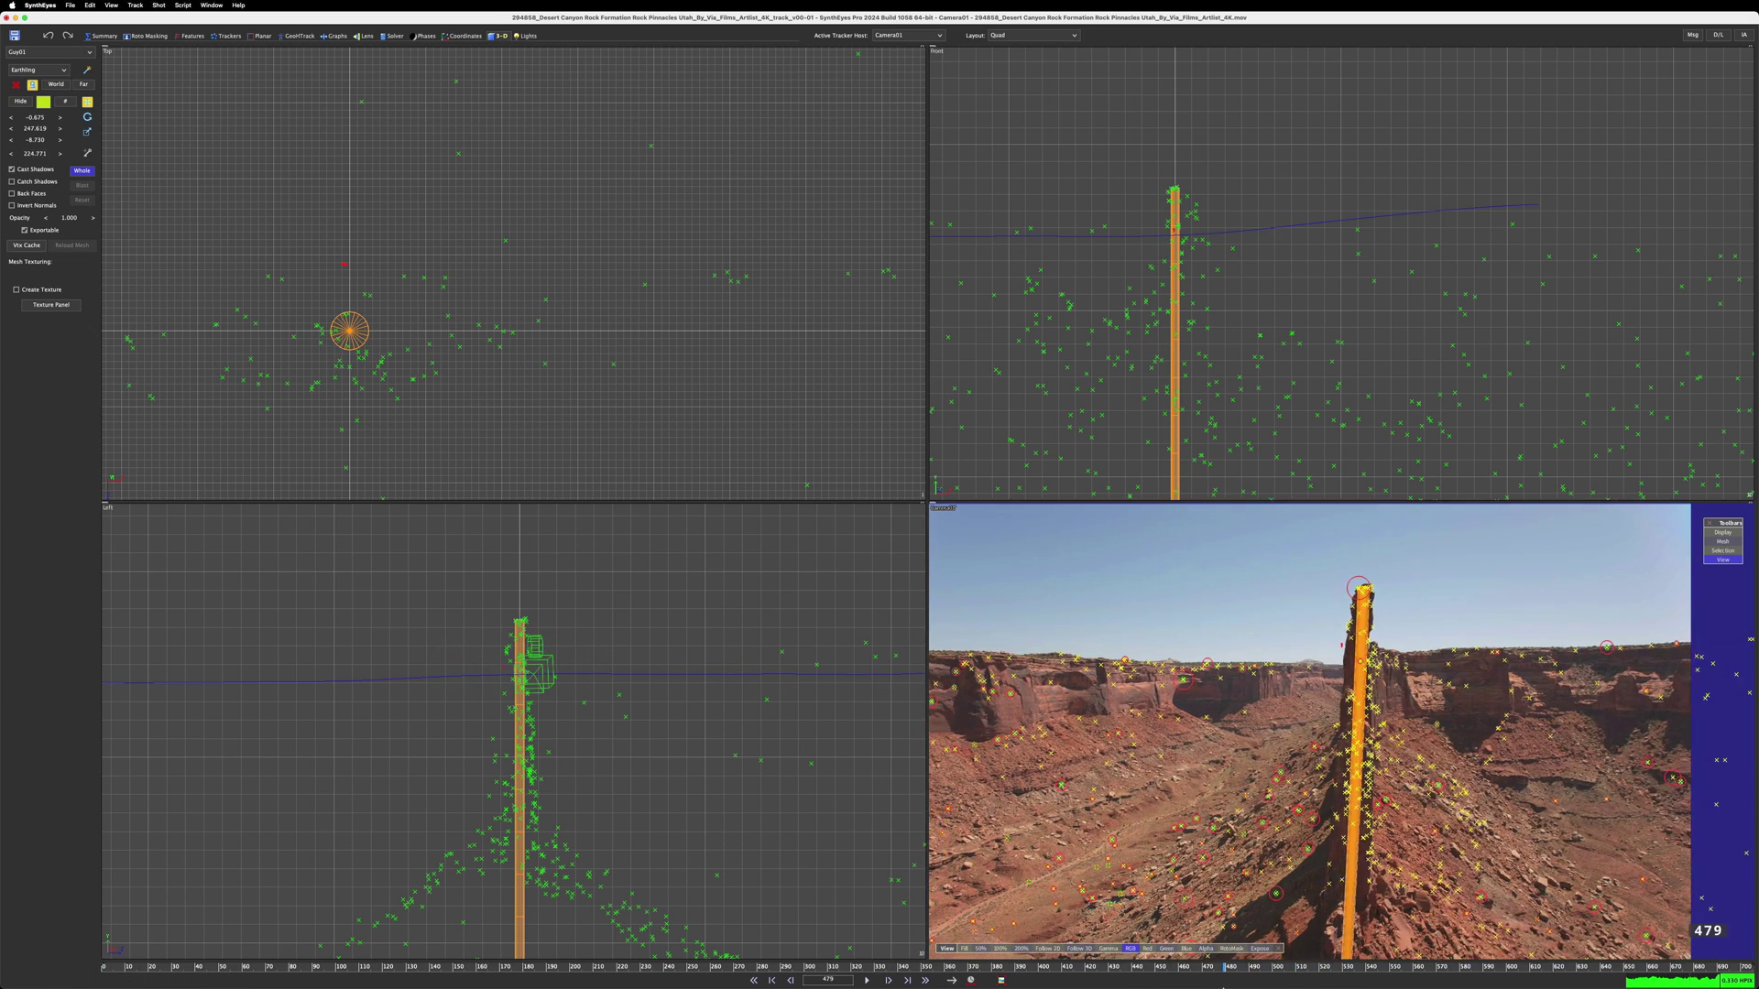
# Move the Earthling figure in the Top view closer to the cylinder, to about Z -4.7, so it overlaps the rock tower at frame 478.
pyautogui.scroll(5, 1338, 668)
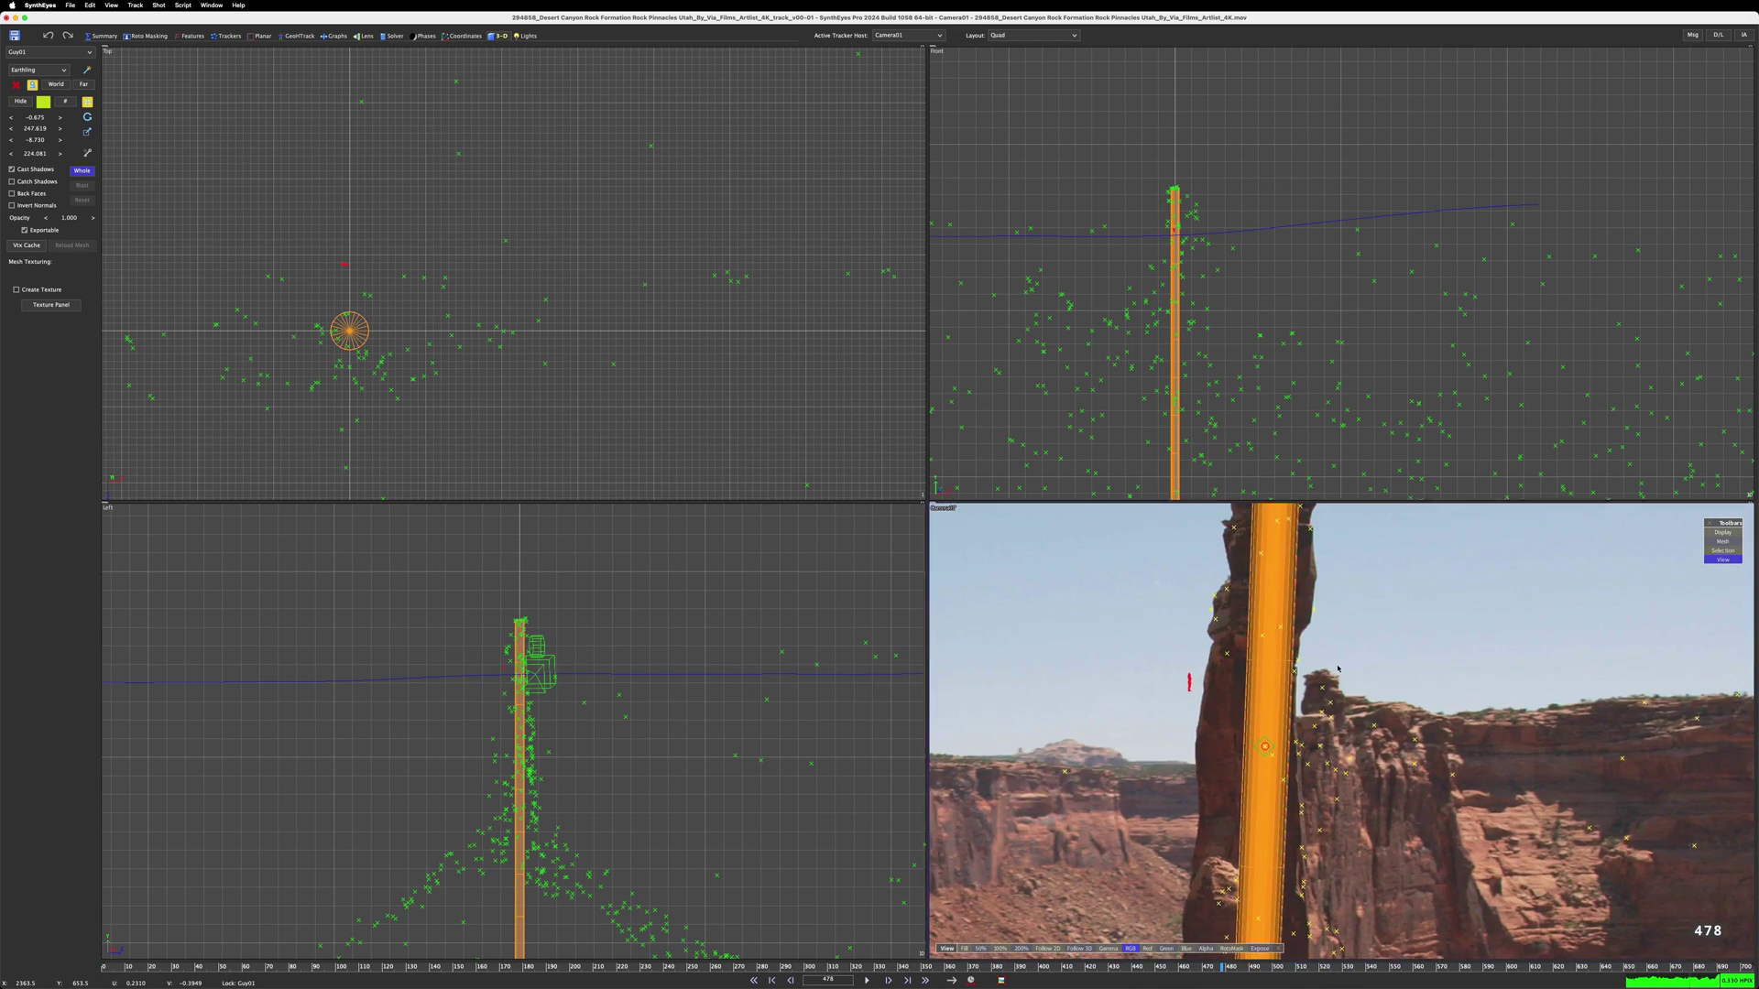
pyautogui.moveTo(1337, 669); pyautogui.dragTo(1333, 664, button='middle')
pyautogui.scroll(2, 1194, 682)
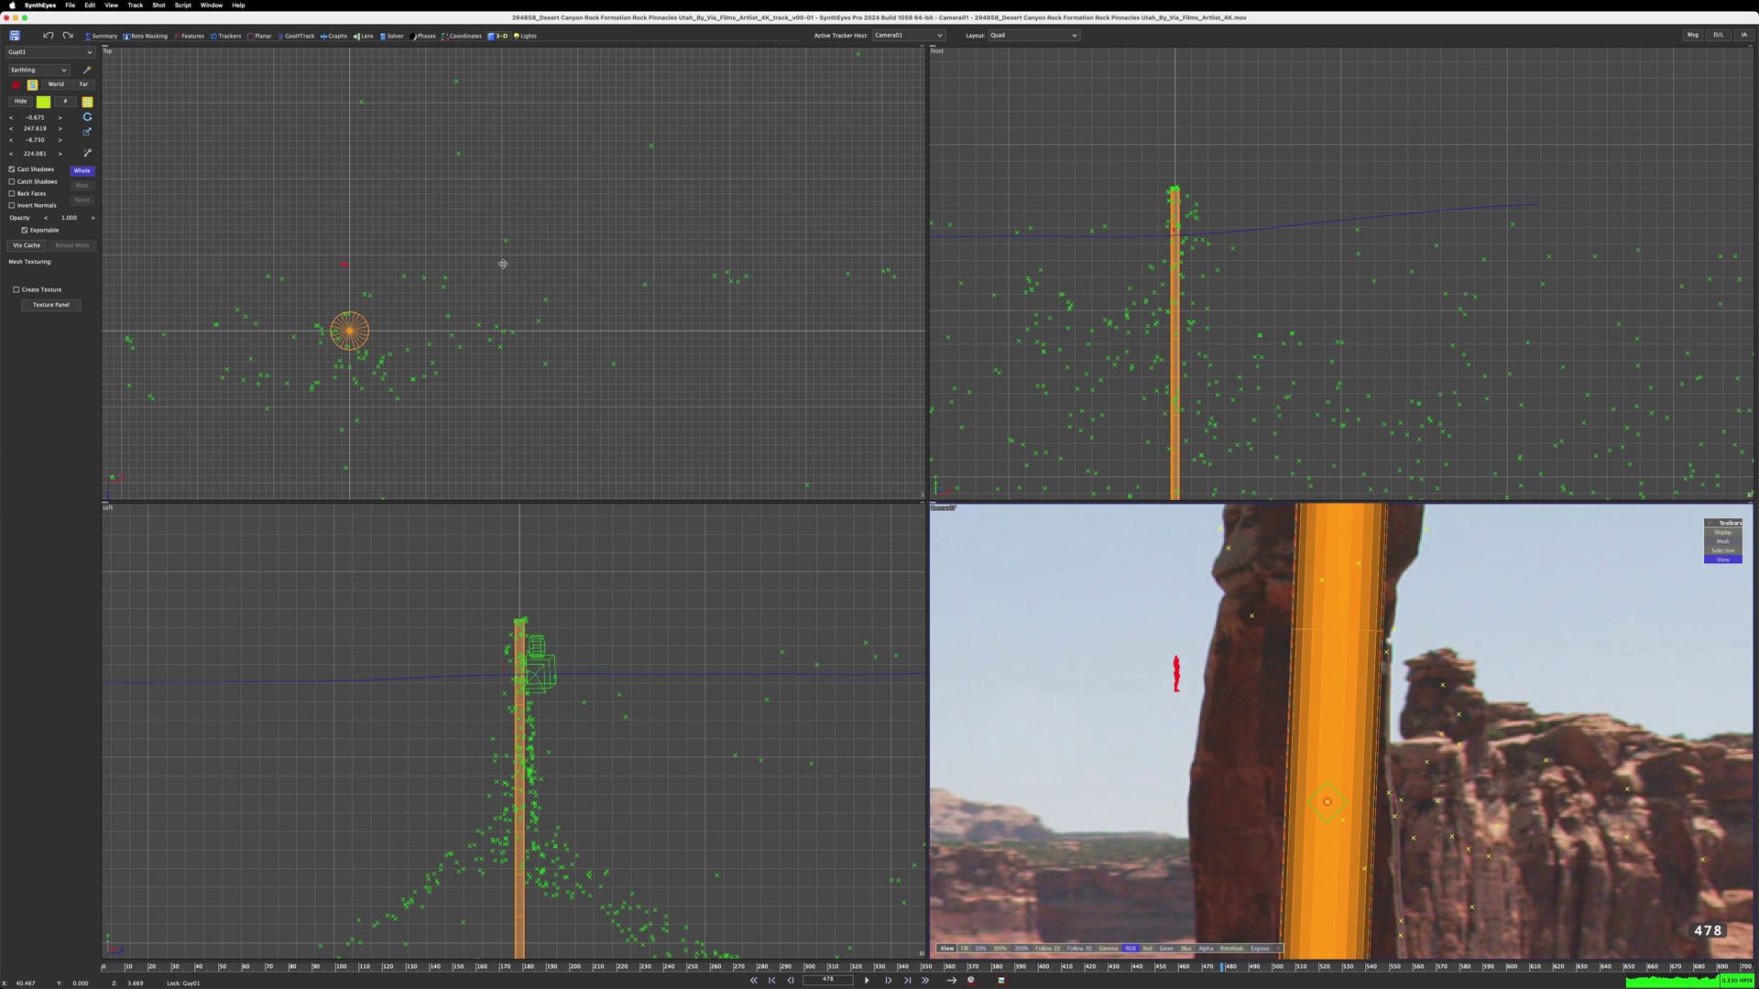
pyautogui.scroll(4, 320, 320)
pyautogui.moveTo(408, 251); pyautogui.dragTo(424, 334)
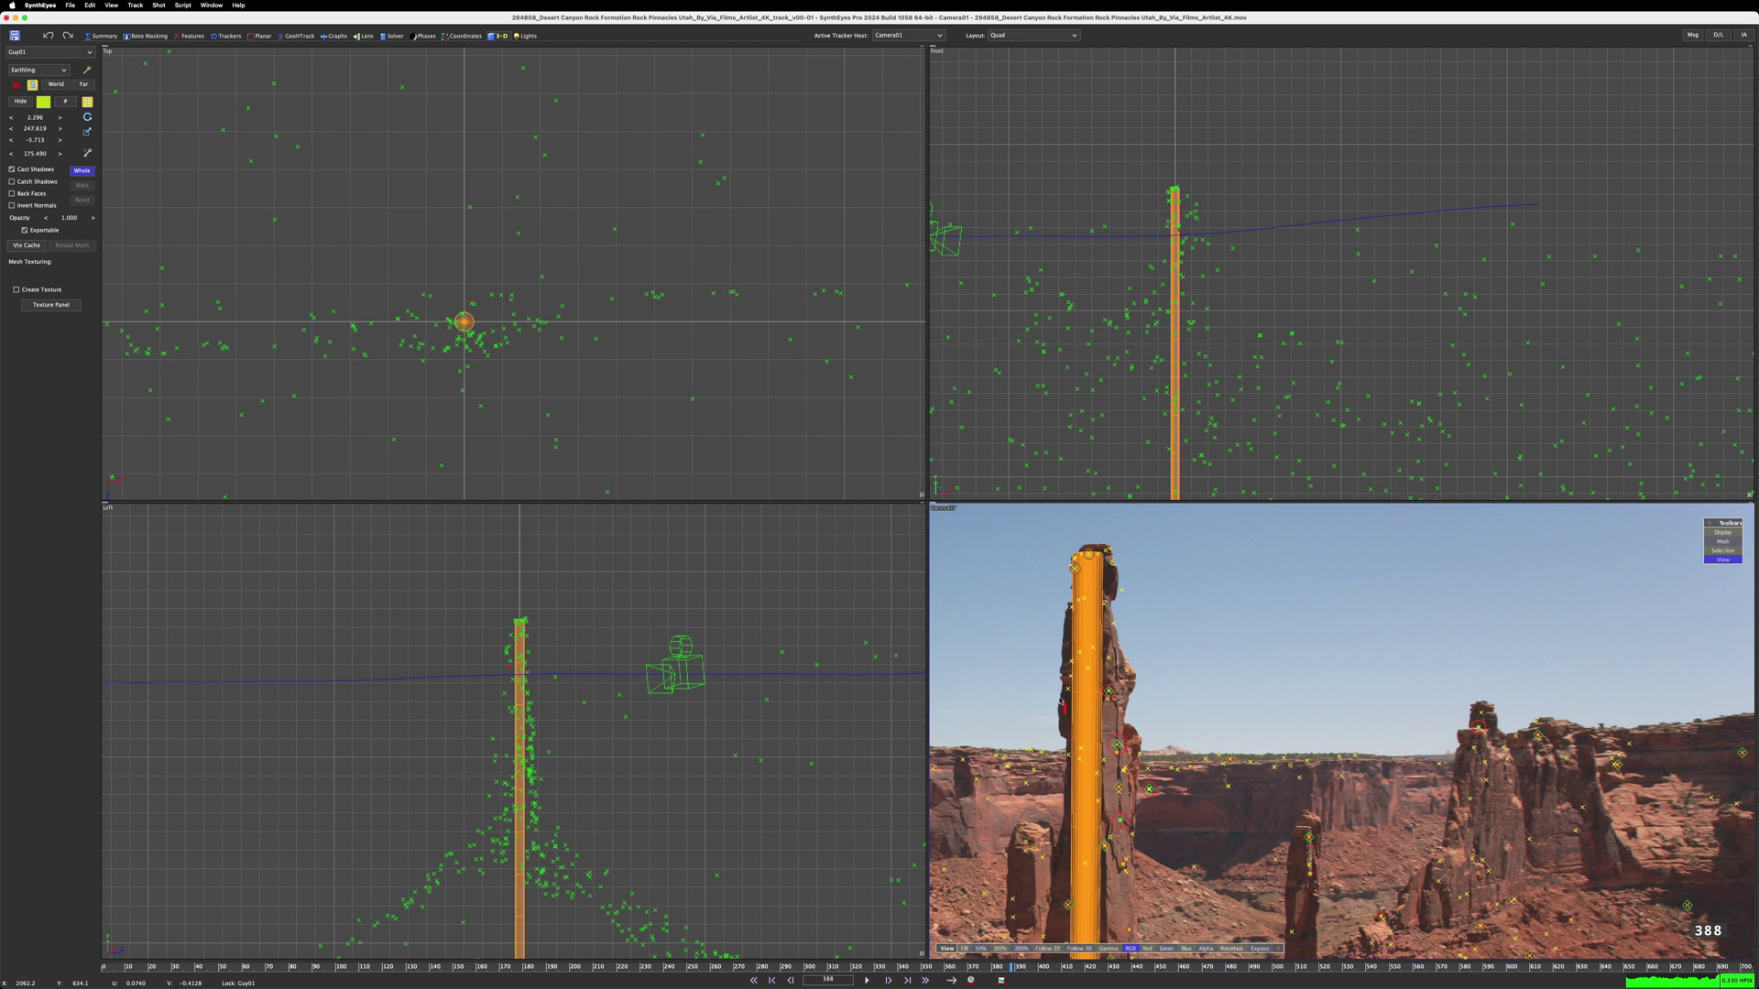
# Scrub to frame 562 and shift the Earthling figure sideways in the Top view to about X 1.8, beside the cylinder.
pyautogui.moveTo(1060, 701); pyautogui.dragTo(1109, 754, button='middle')
pyautogui.moveTo(811, 969); pyautogui.dragTo(1418, 969)
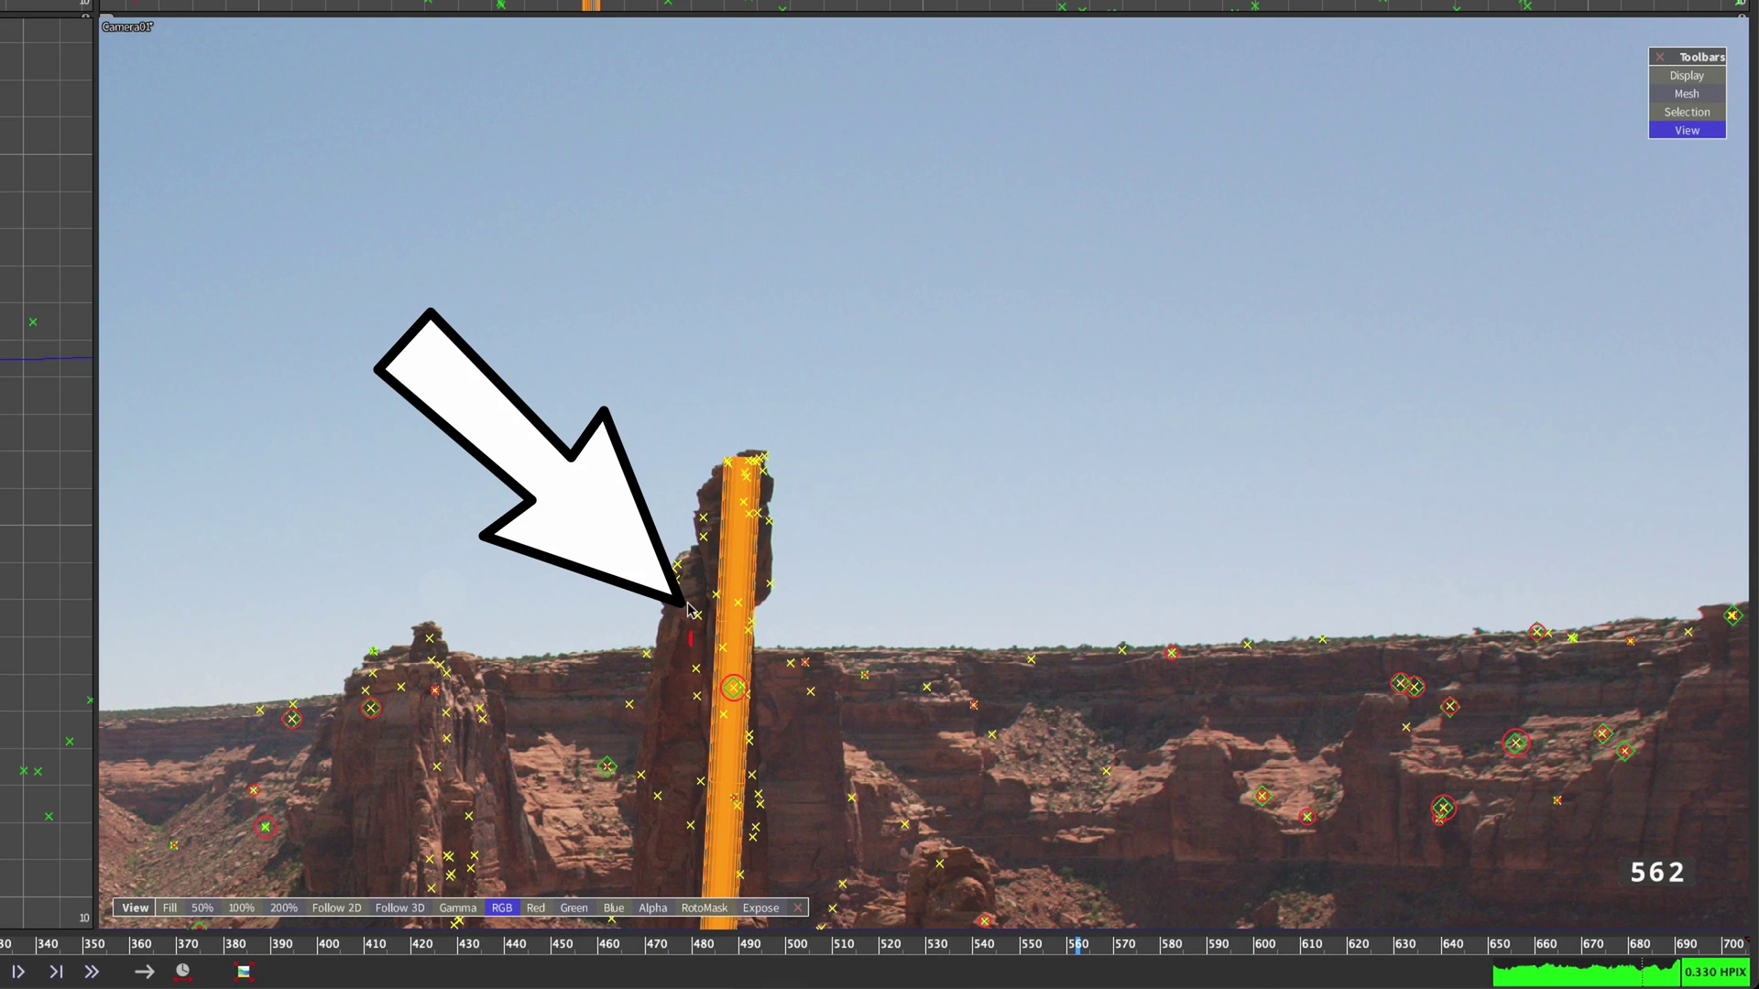
pyautogui.click(694, 611)
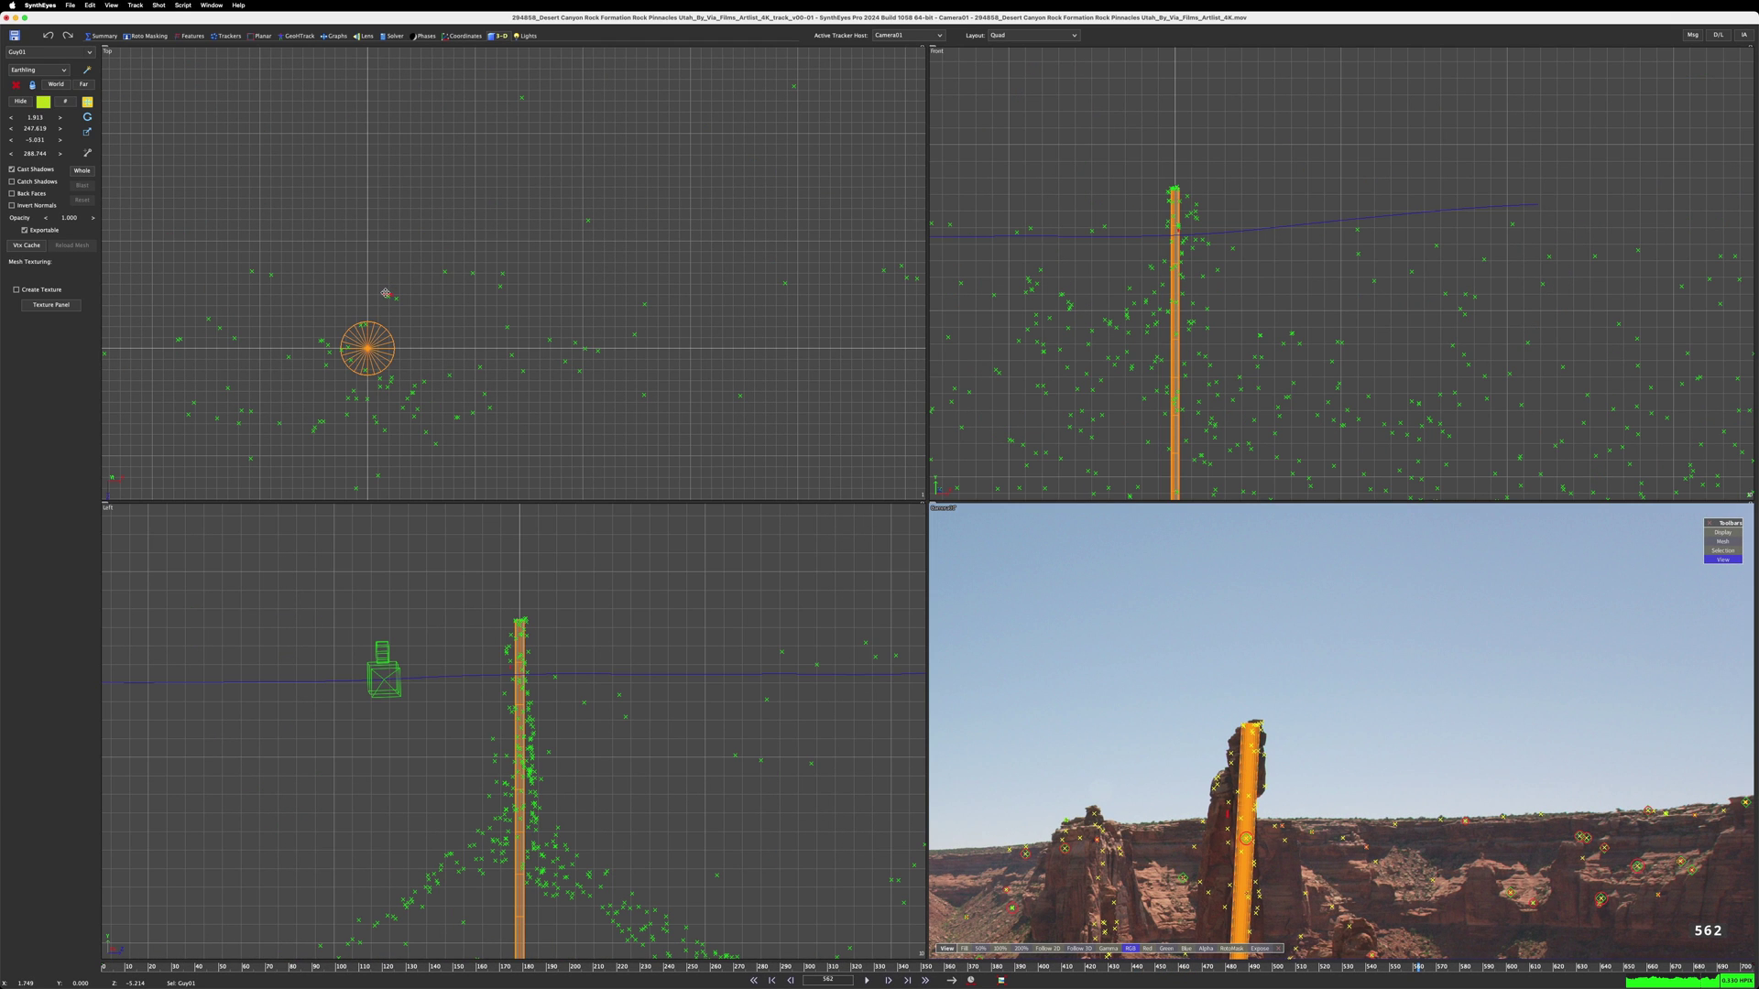
pyautogui.scroll(3, 386, 299)
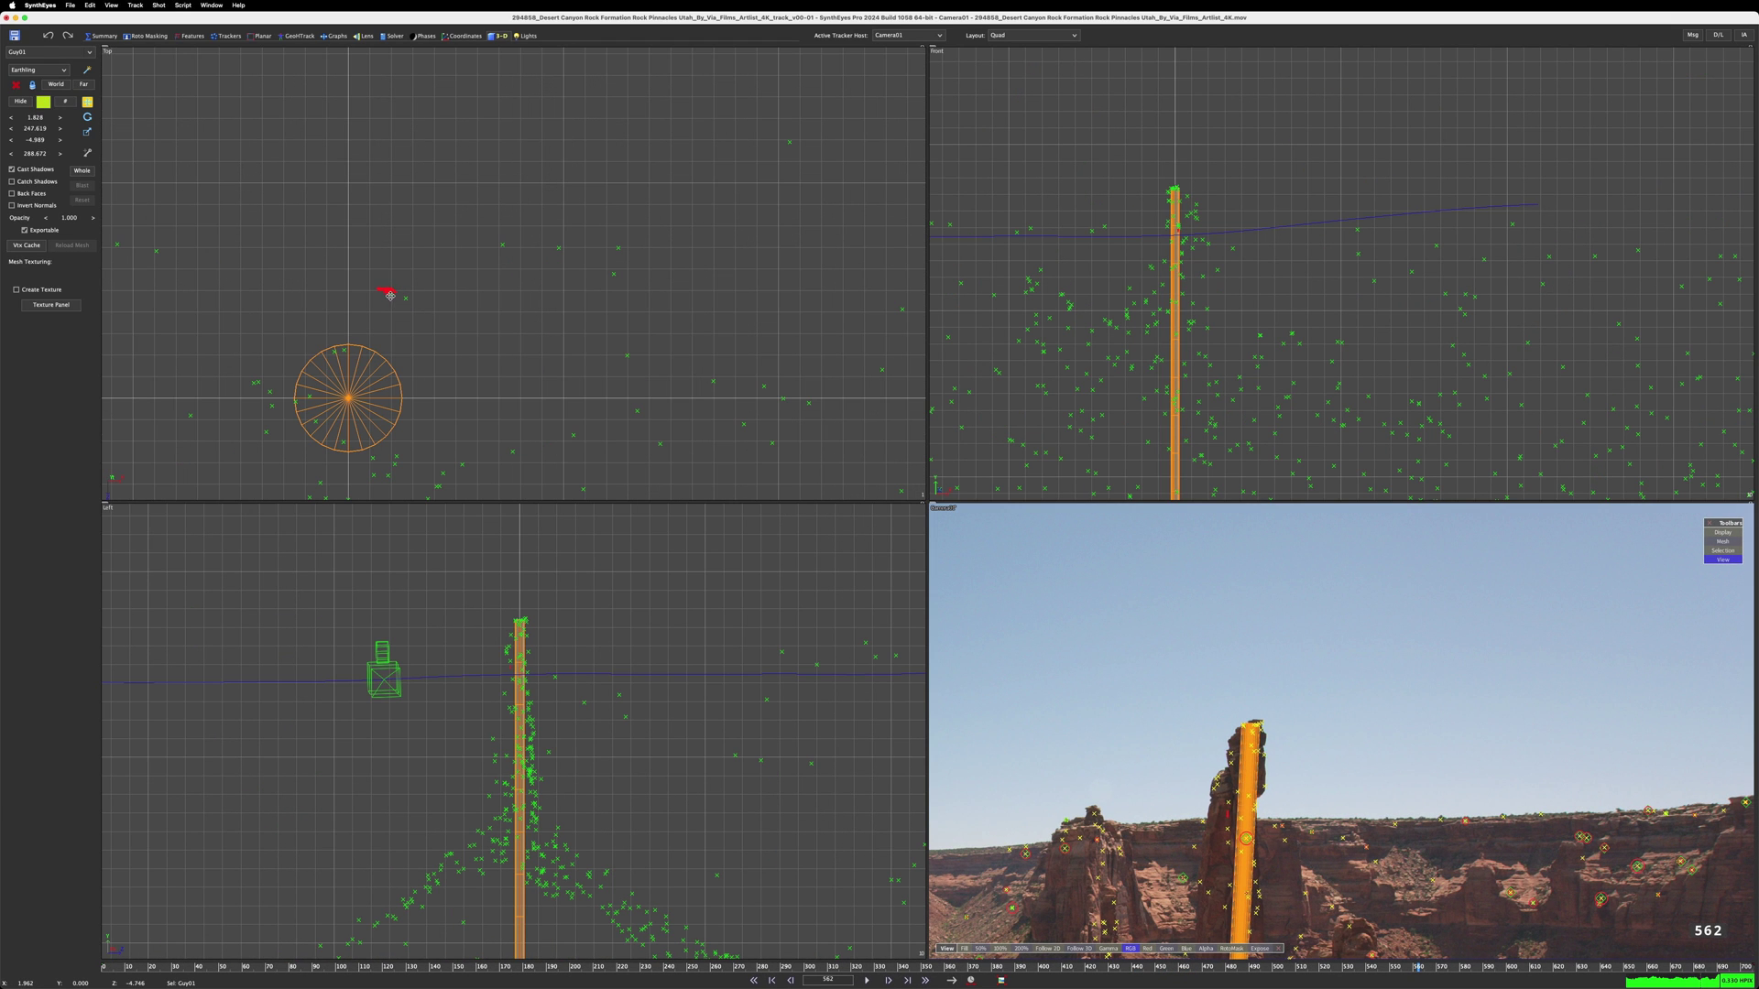
pyautogui.click(390, 295)
# Raise the Earthling figure in the Left view to a height of about 251.2 and check it against the rock in the camera view.
pyautogui.scroll(5, 518, 710)
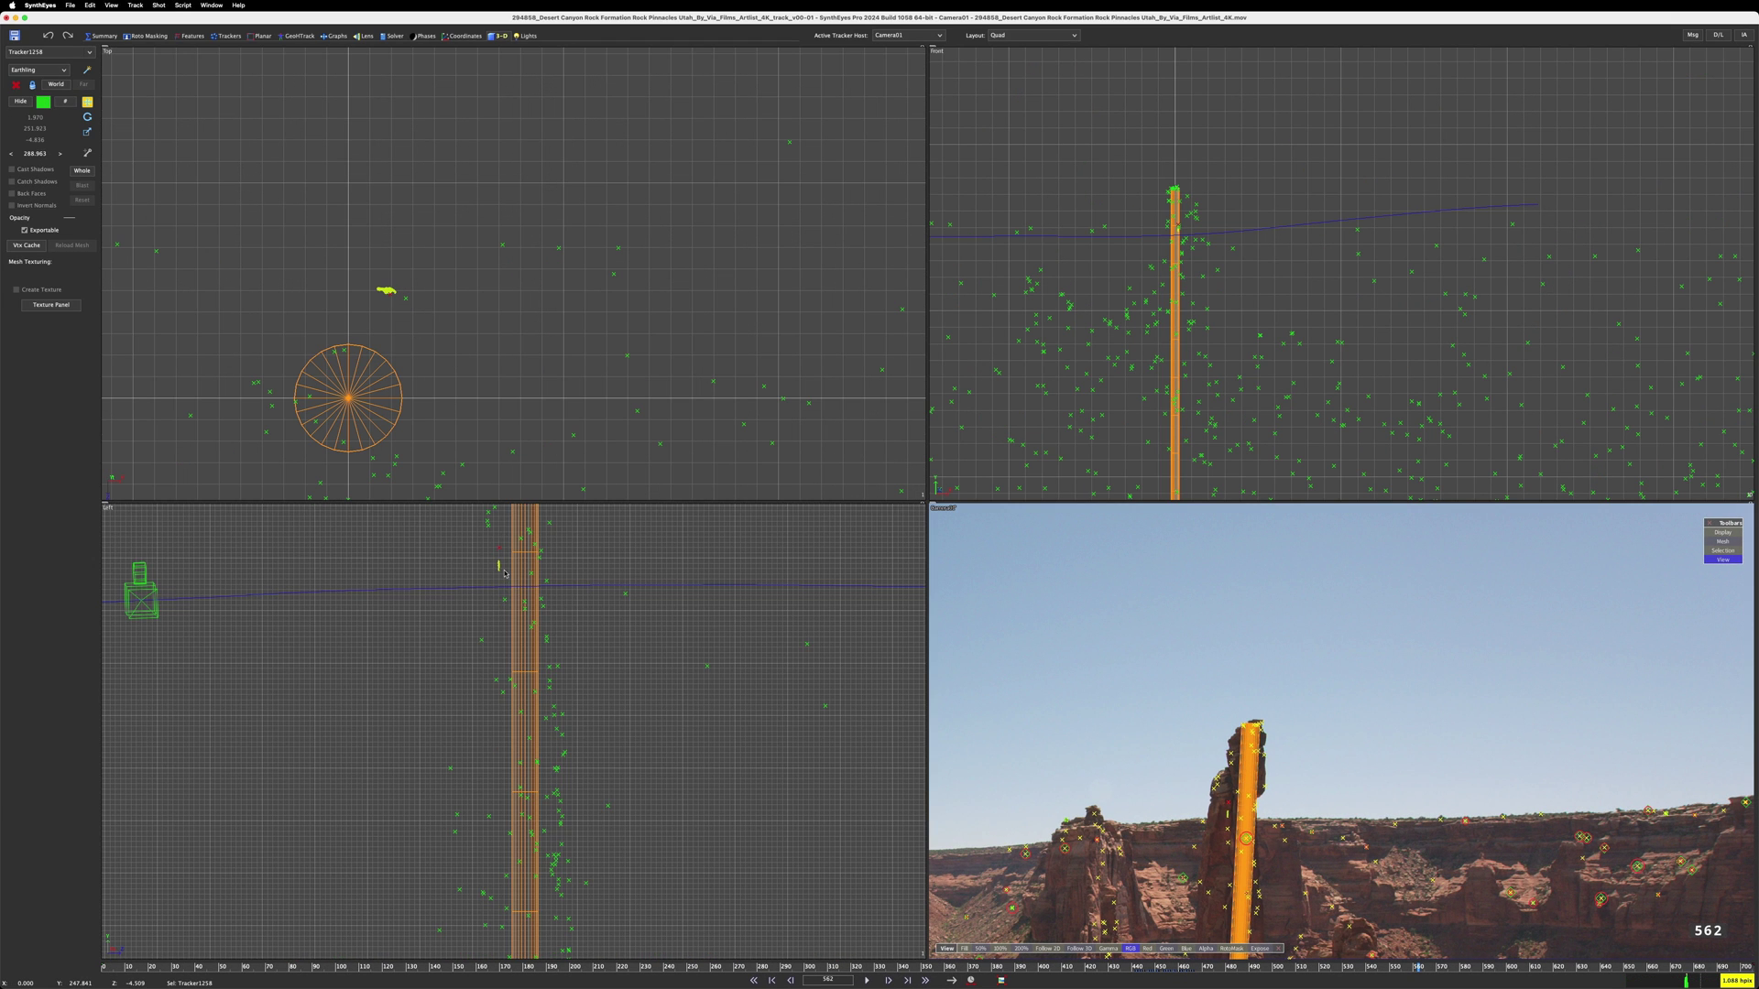
pyautogui.click(498, 551)
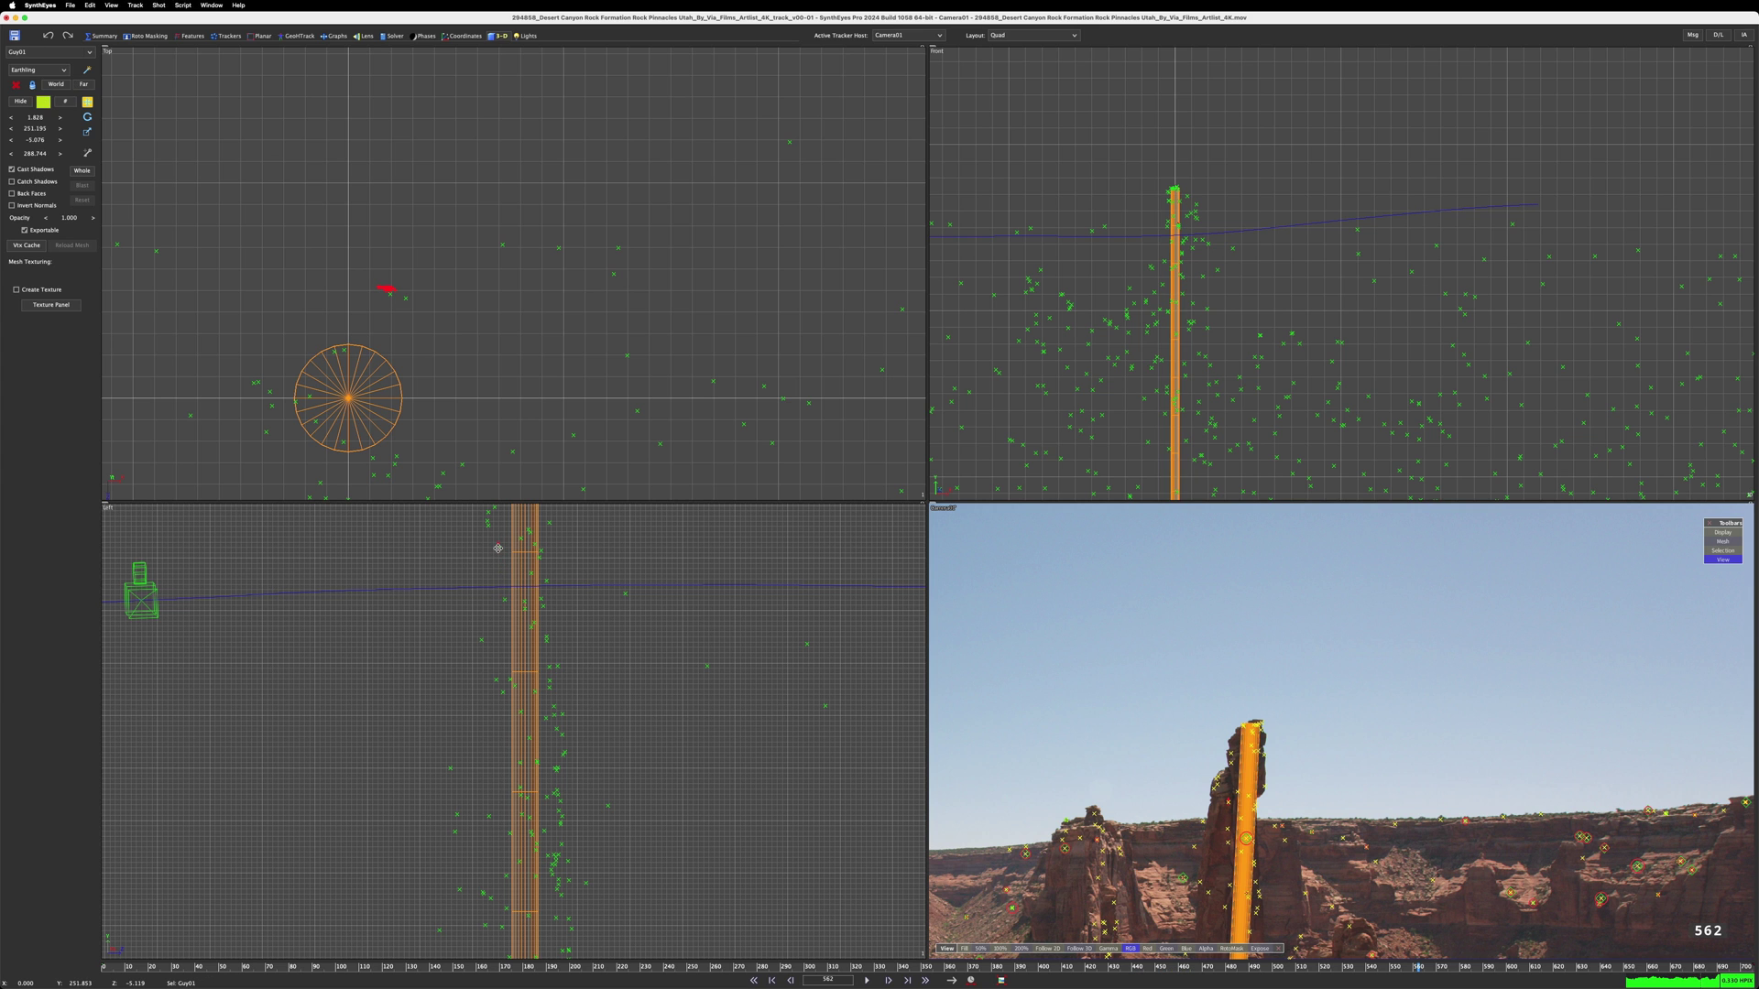
pyautogui.scroll(5, 1358, 813)
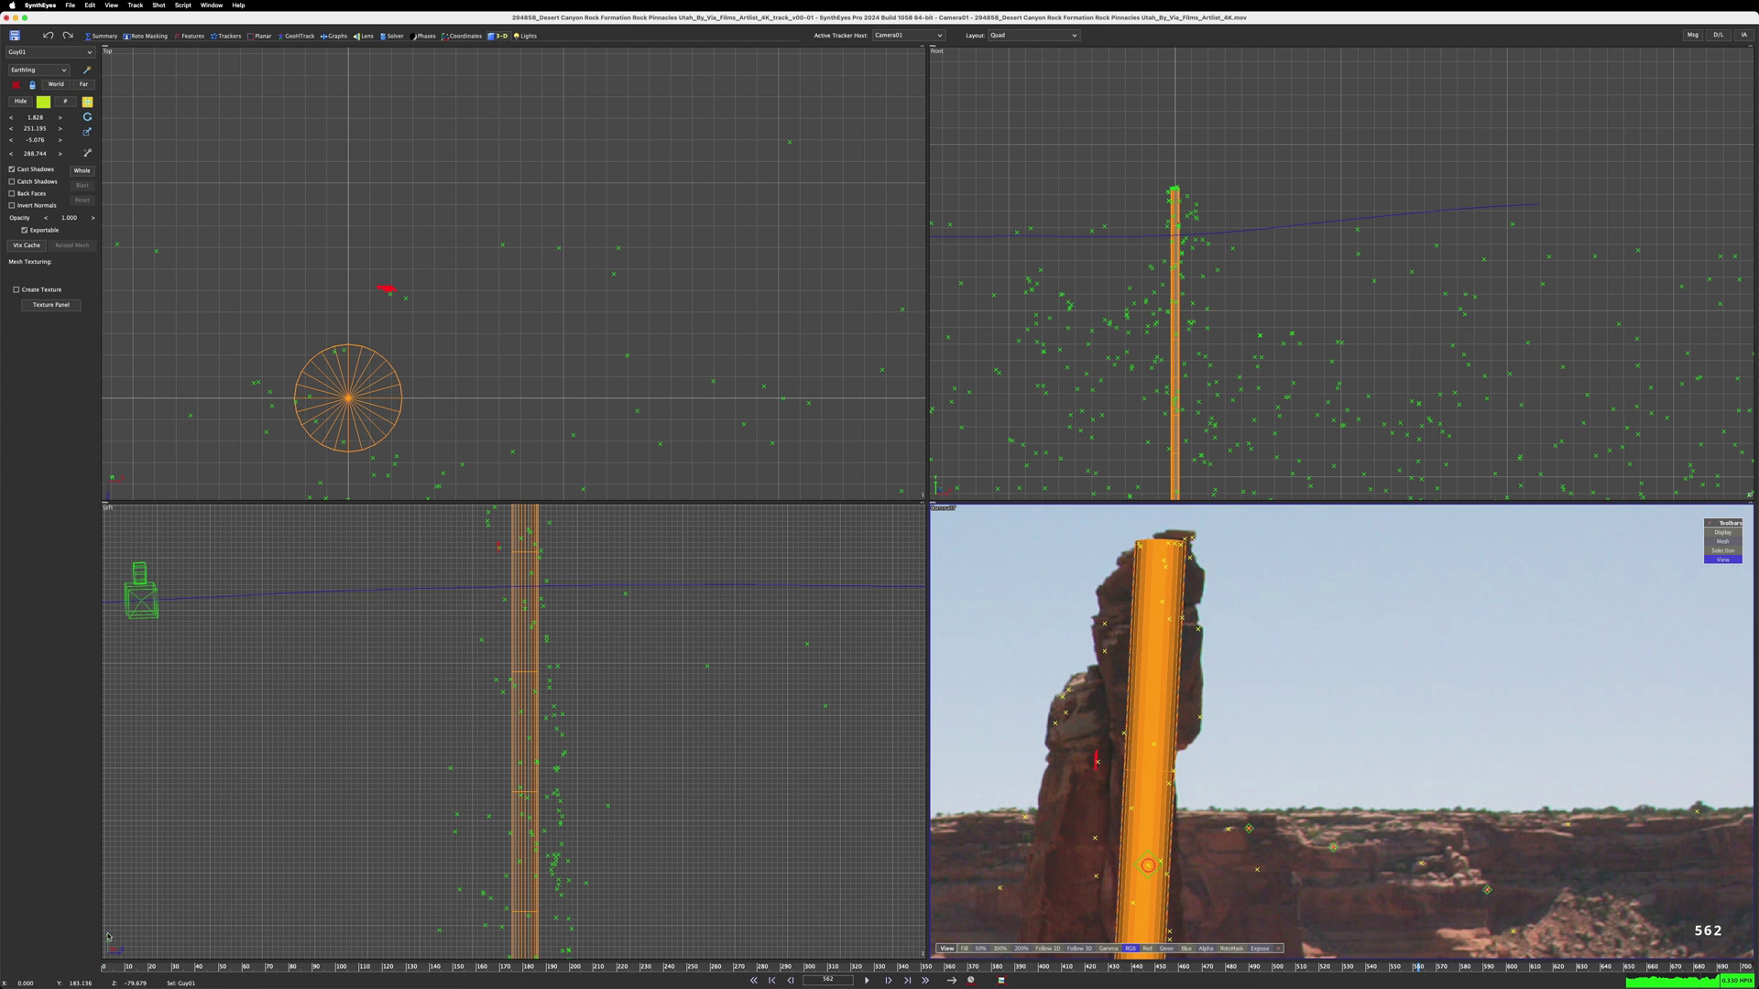
# Scrub through the shot to frame 317 to compare the Earthling figure with the rock tower, and delete the figure.
pyautogui.moveTo(181, 966); pyautogui.dragTo(1752, 987)
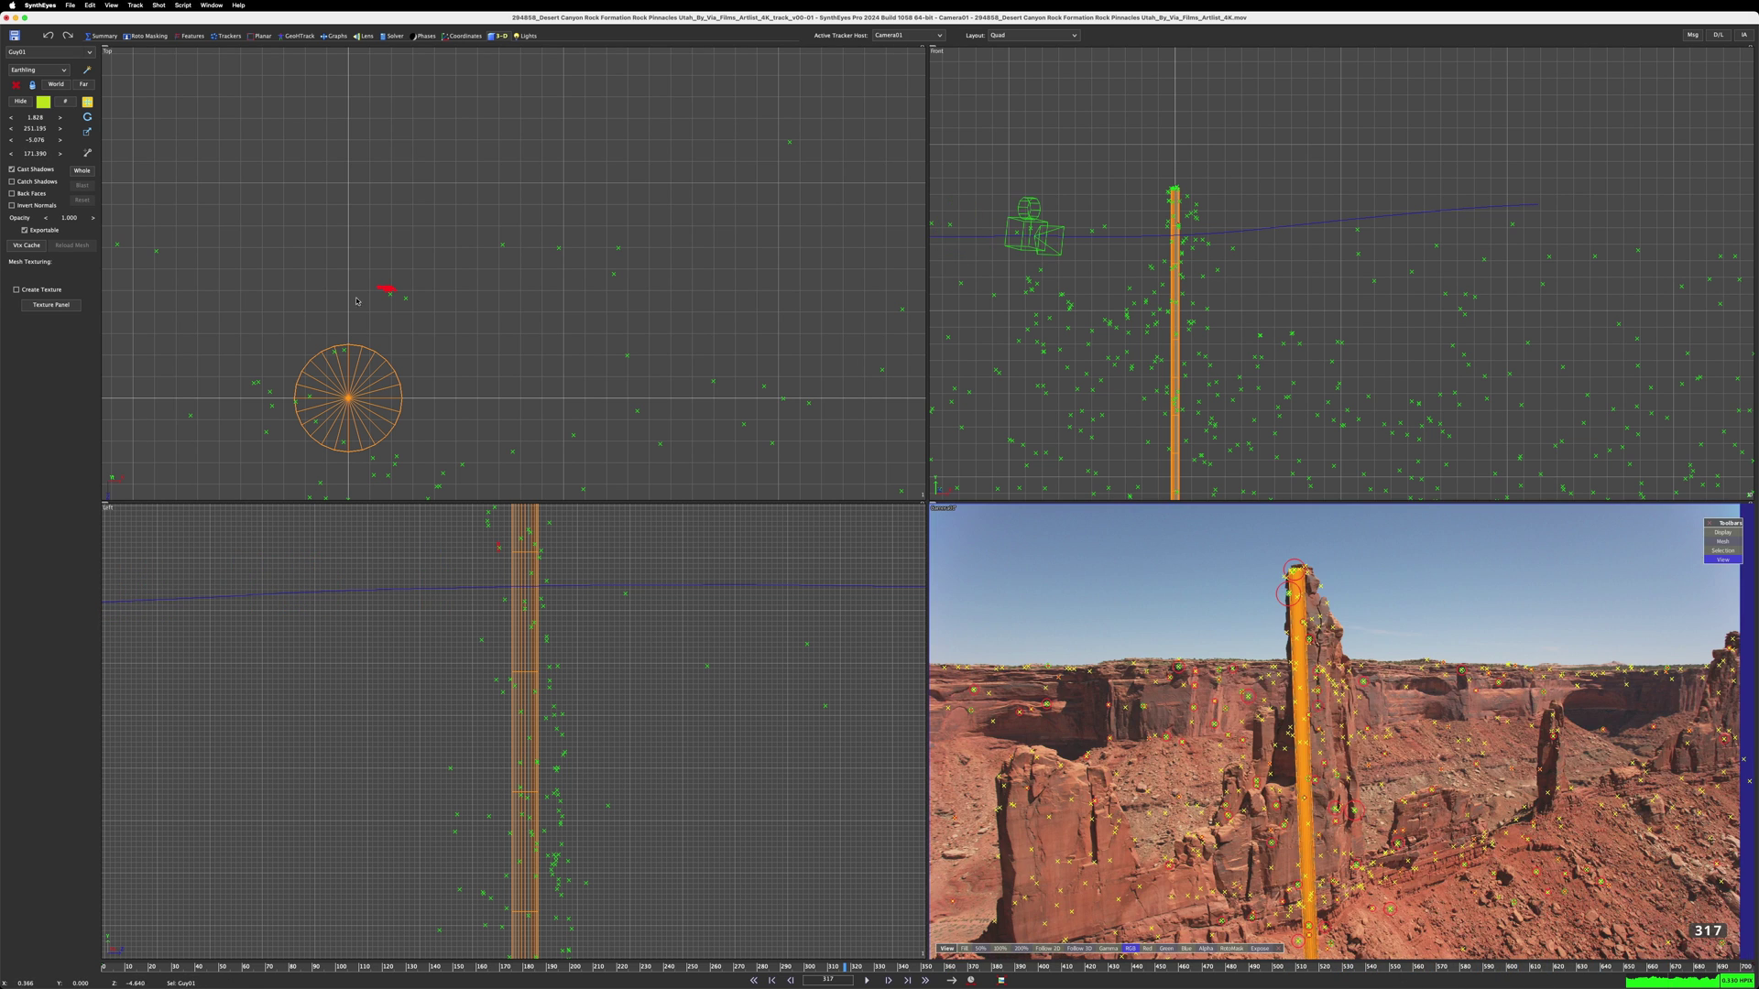
pyautogui.press('Delete')
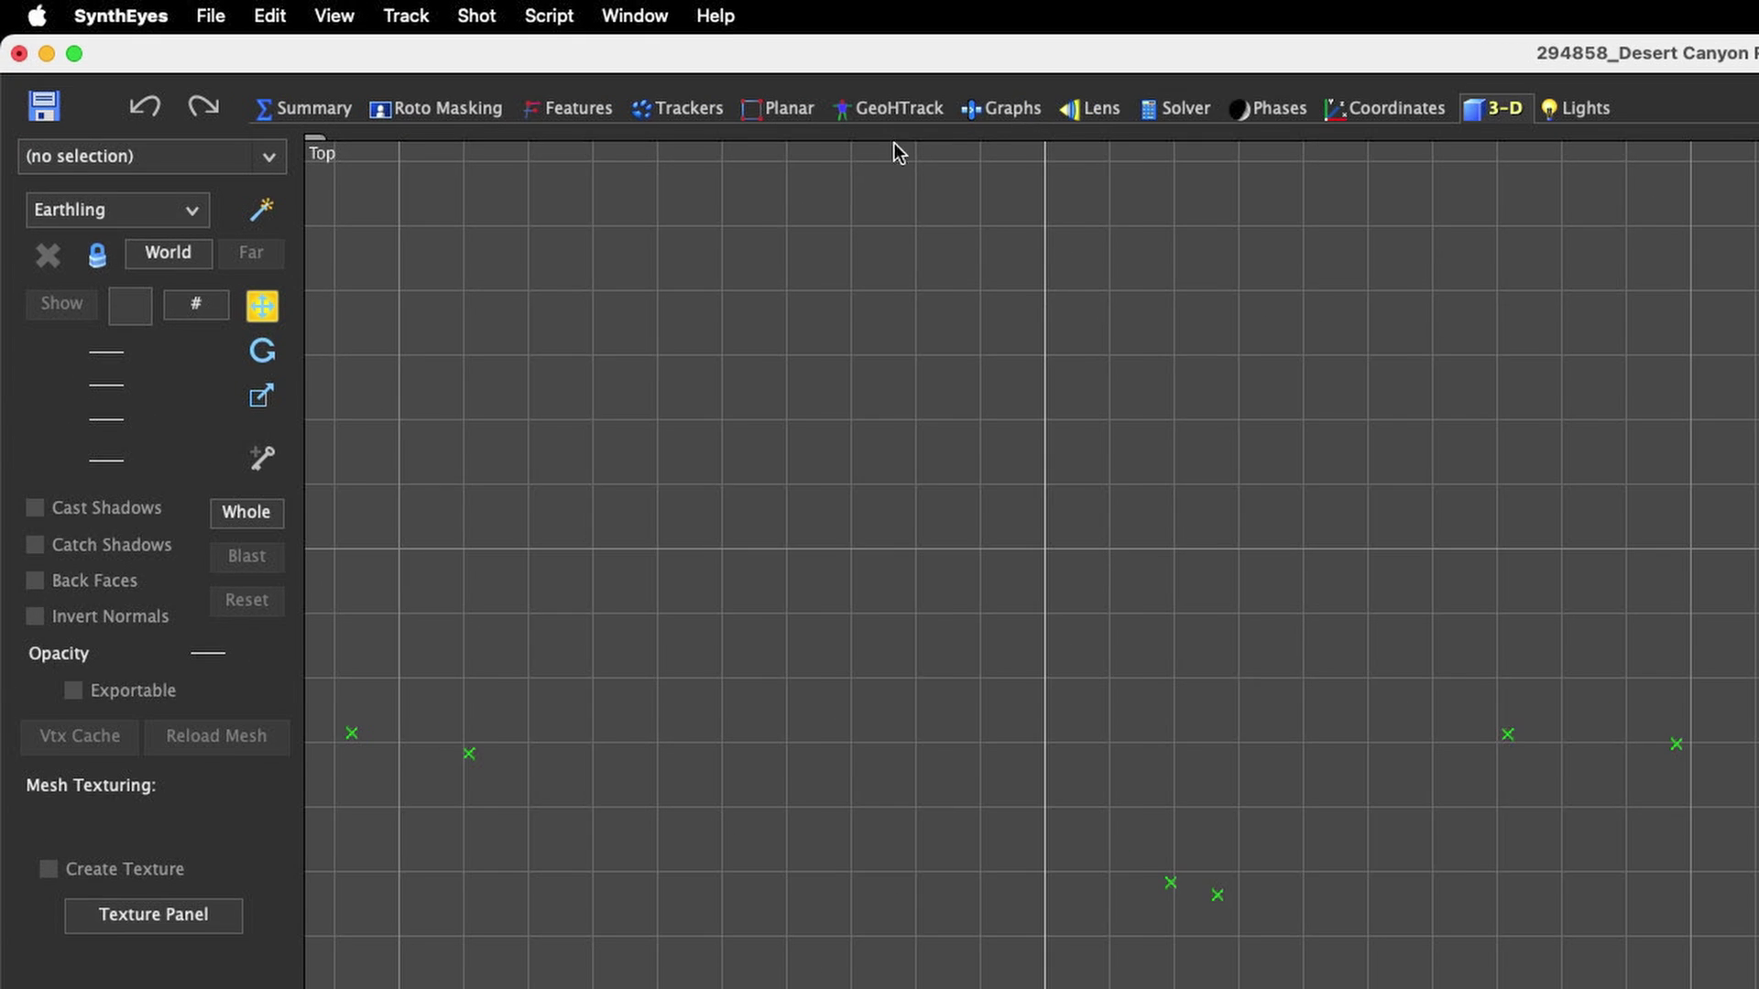
# Try a Refine solve of the scene without any coordinate constraints on the trackers.
pyautogui.click(404, 38)
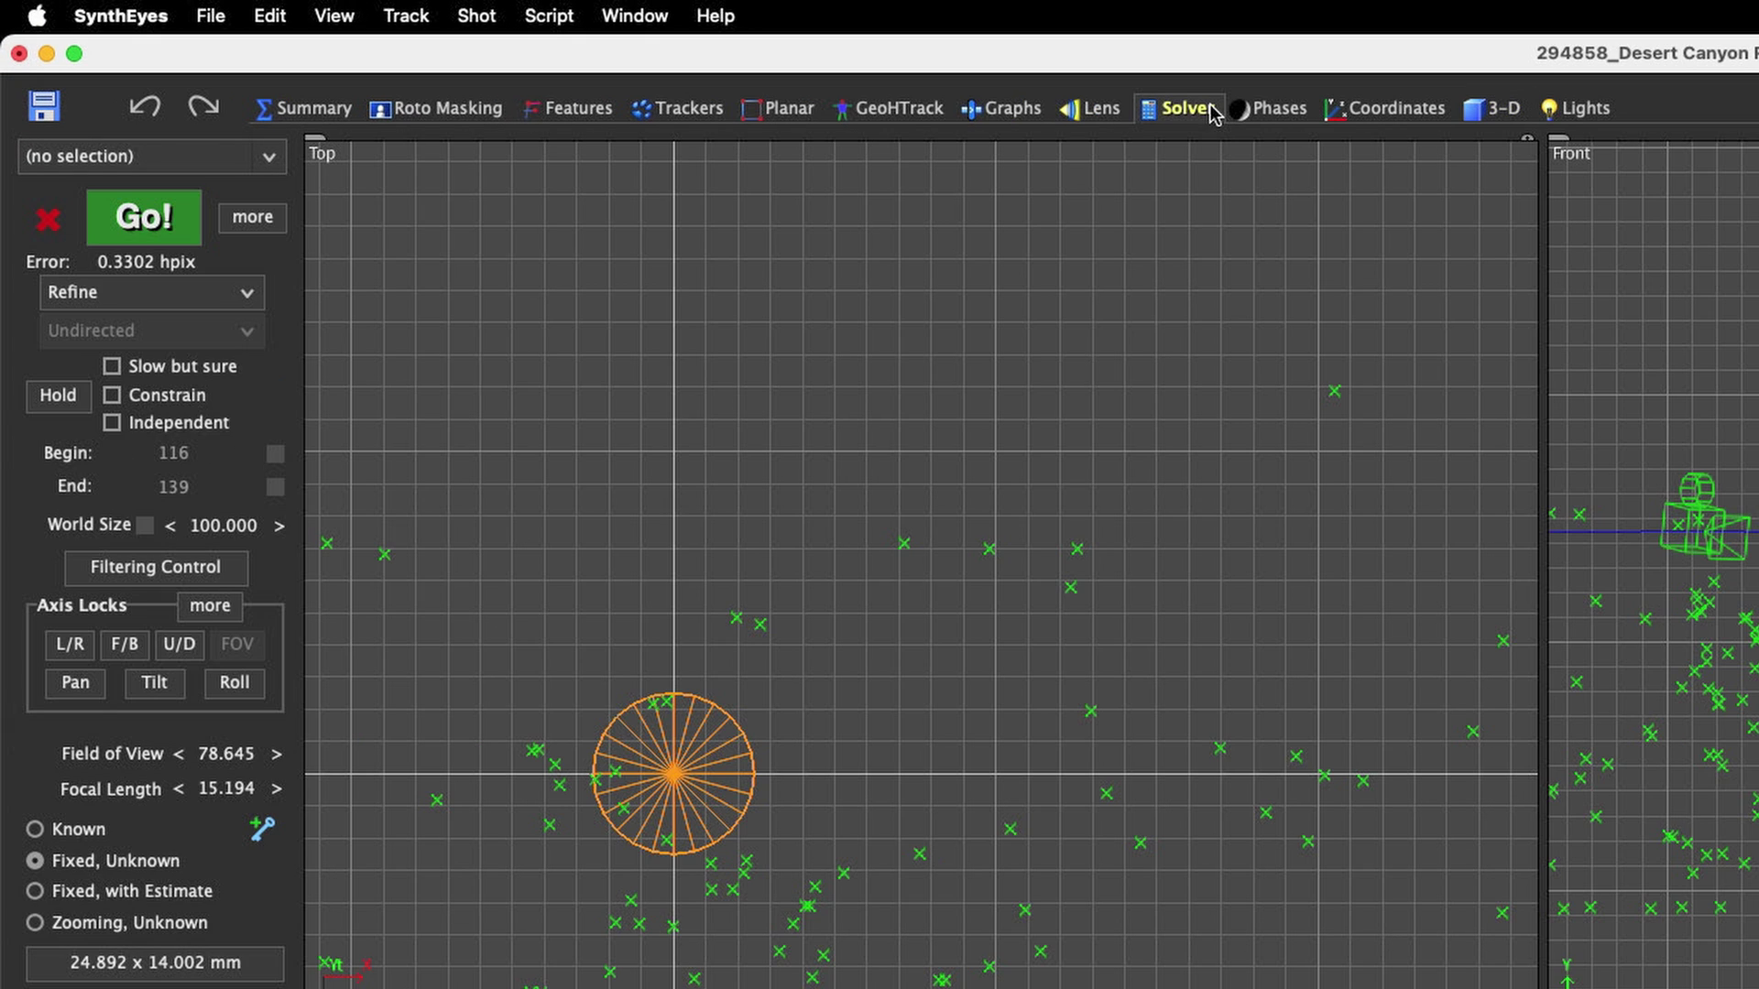
pyautogui.click(144, 217)
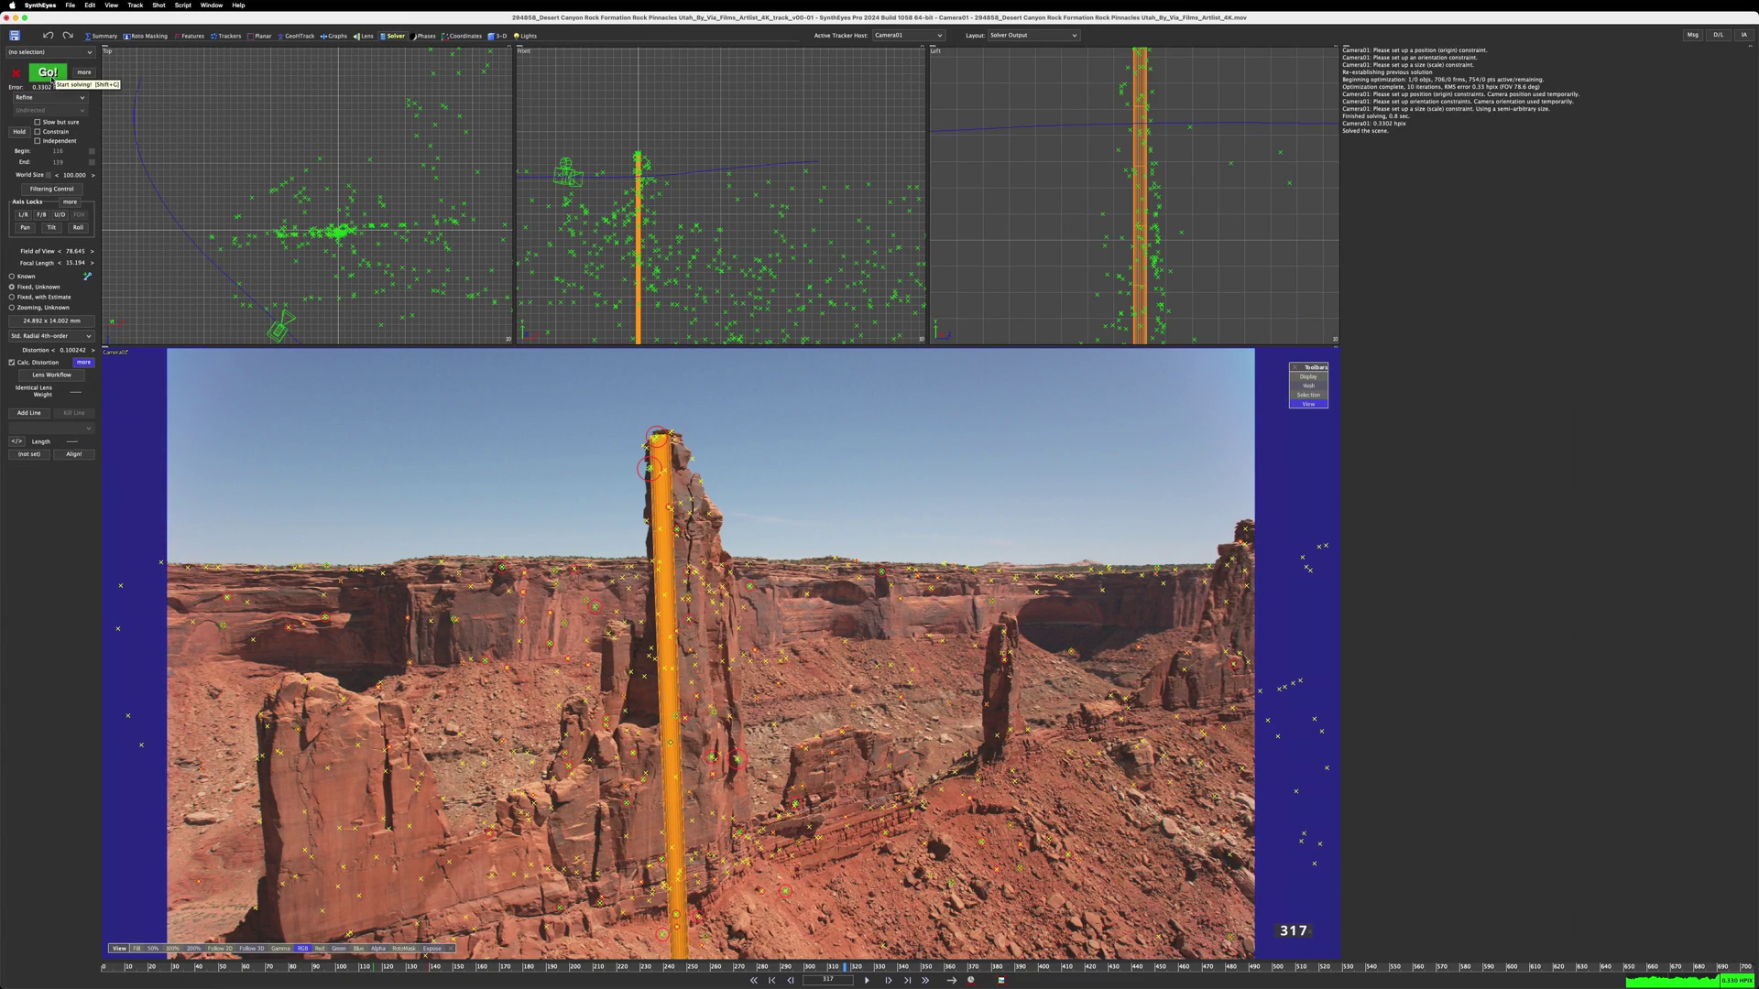
pyautogui.click(49, 75)
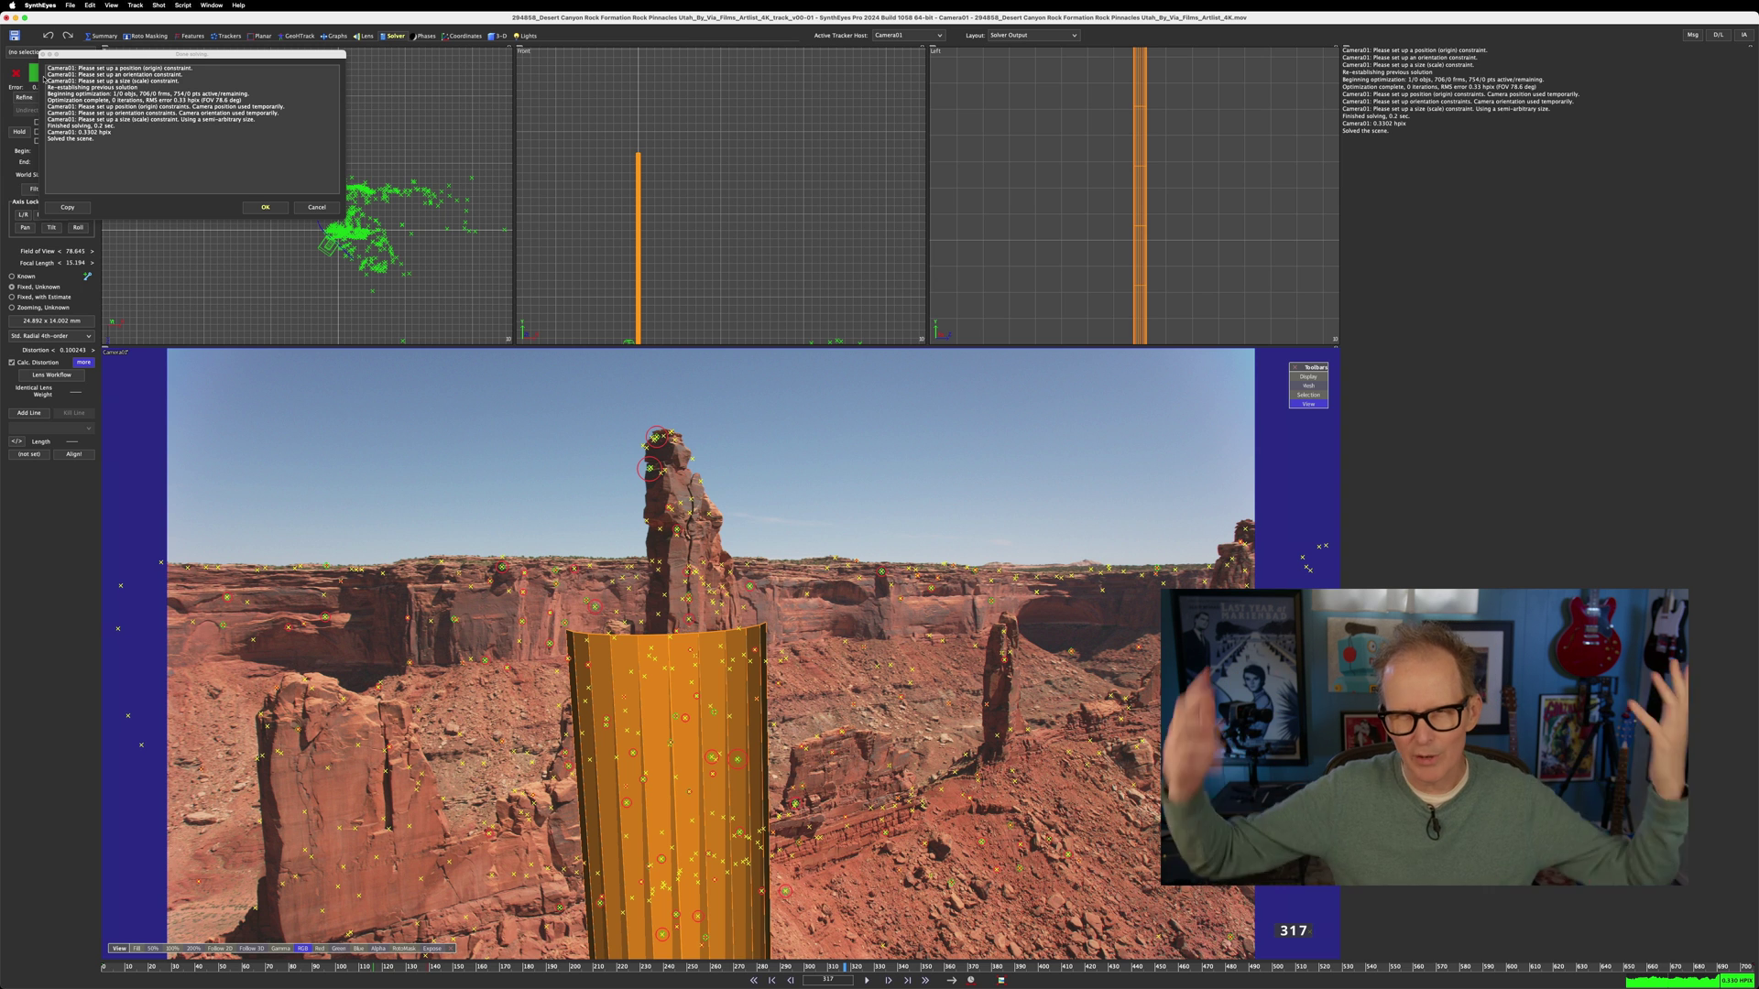
pyautogui.click(314, 209)
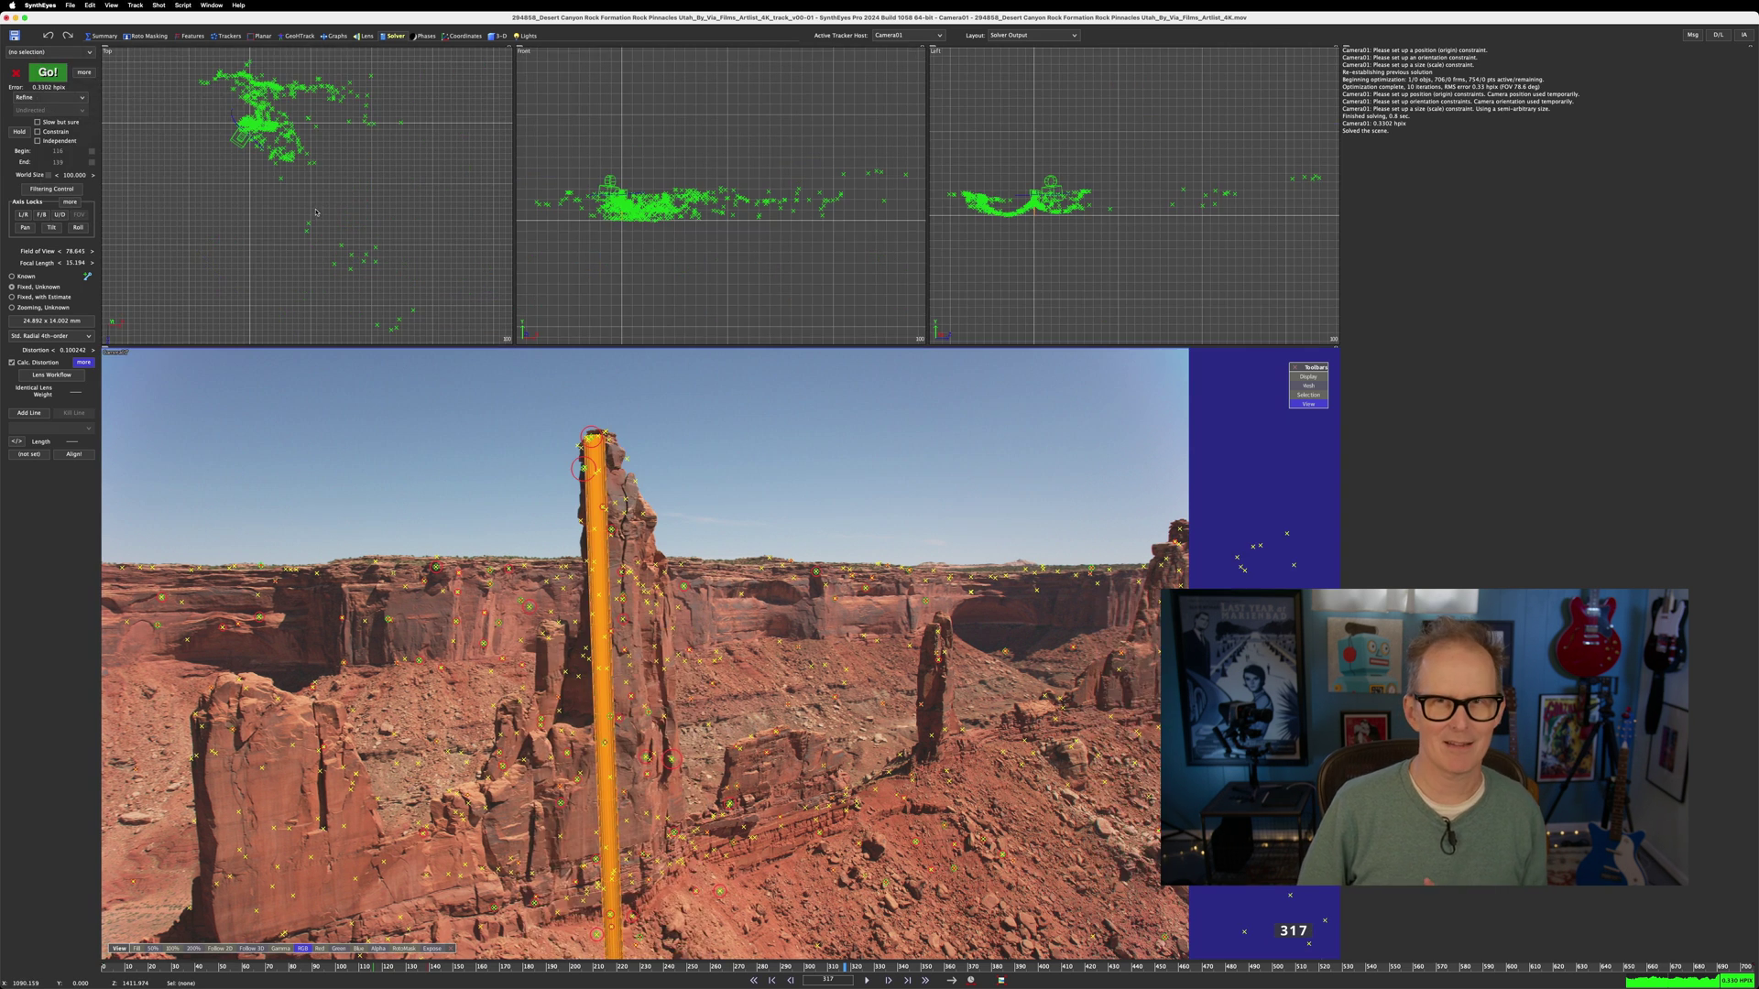
# In the Coordinates room, select two widely spaced trackers beyond the rock tower in the Top view, #328 and #327.
pyautogui.moveTo(257, 101); pyautogui.dragTo(275, 171, button='middle')
pyautogui.scroll(4, 275, 171)
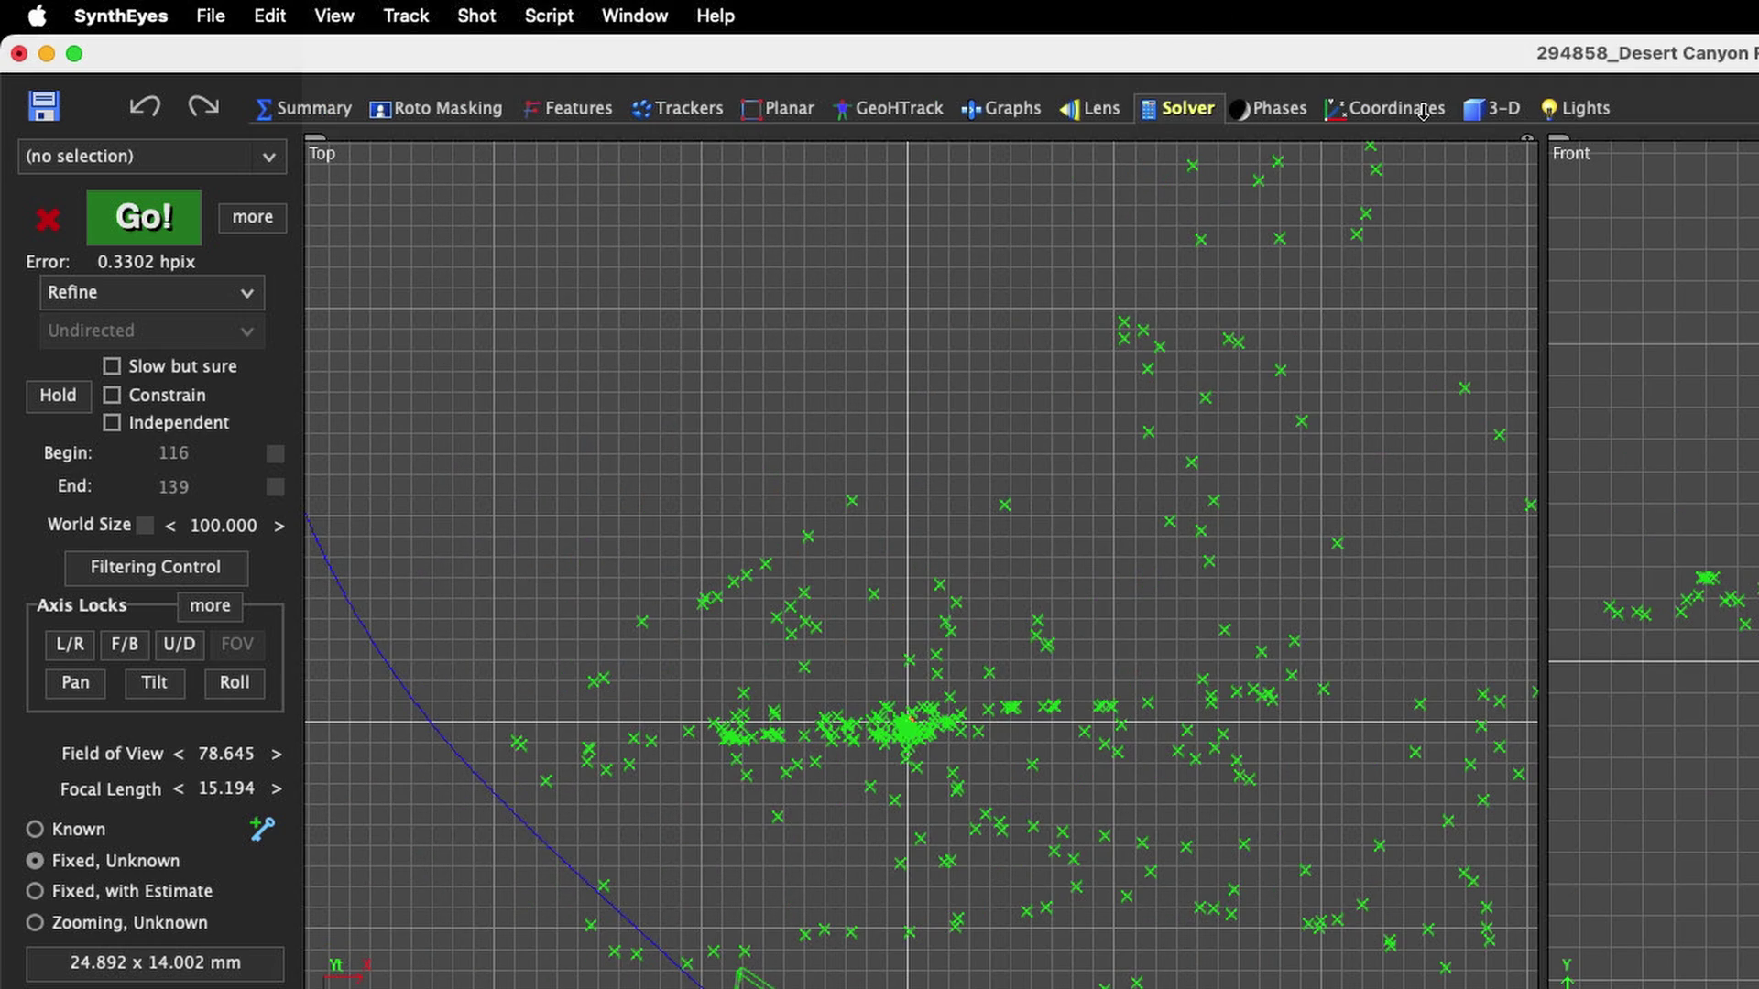
pyautogui.click(1423, 111)
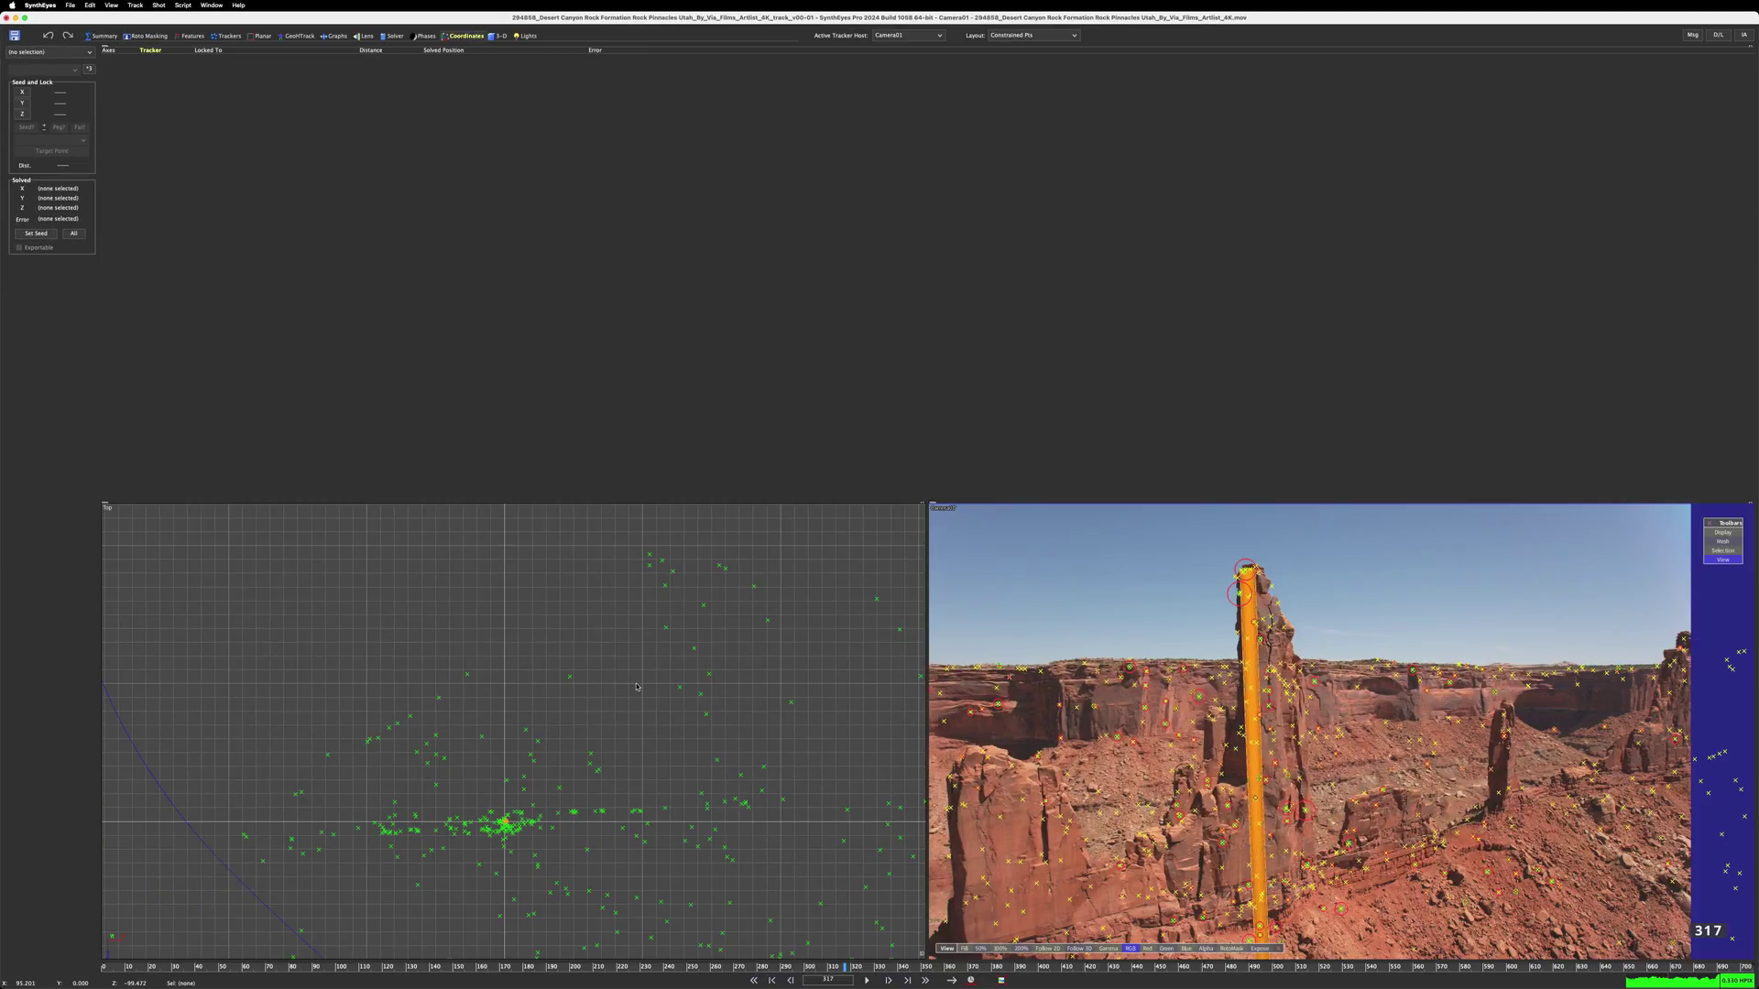
pyautogui.moveTo(636, 687); pyautogui.dragTo(467, 628, button='middle')
pyautogui.scroll(-5, 467, 628)
pyautogui.moveTo(581, 762); pyautogui.dragTo(562, 795, button='middle')
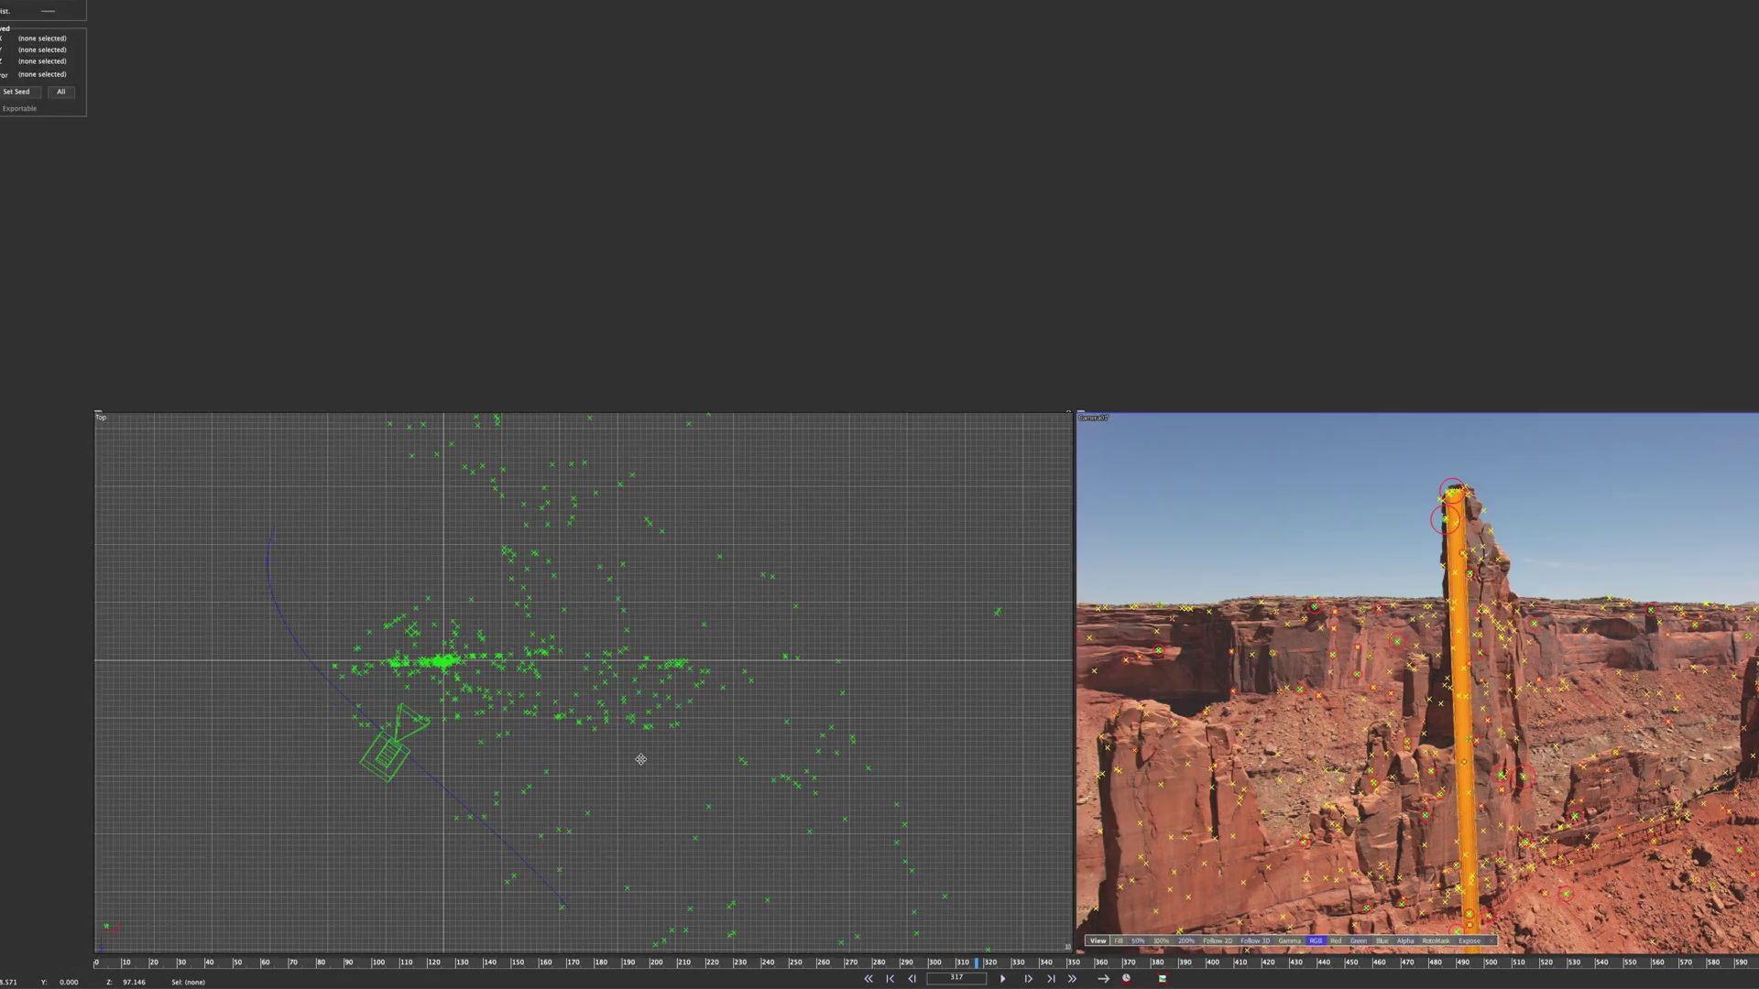
pyautogui.scroll(-3, 632, 768)
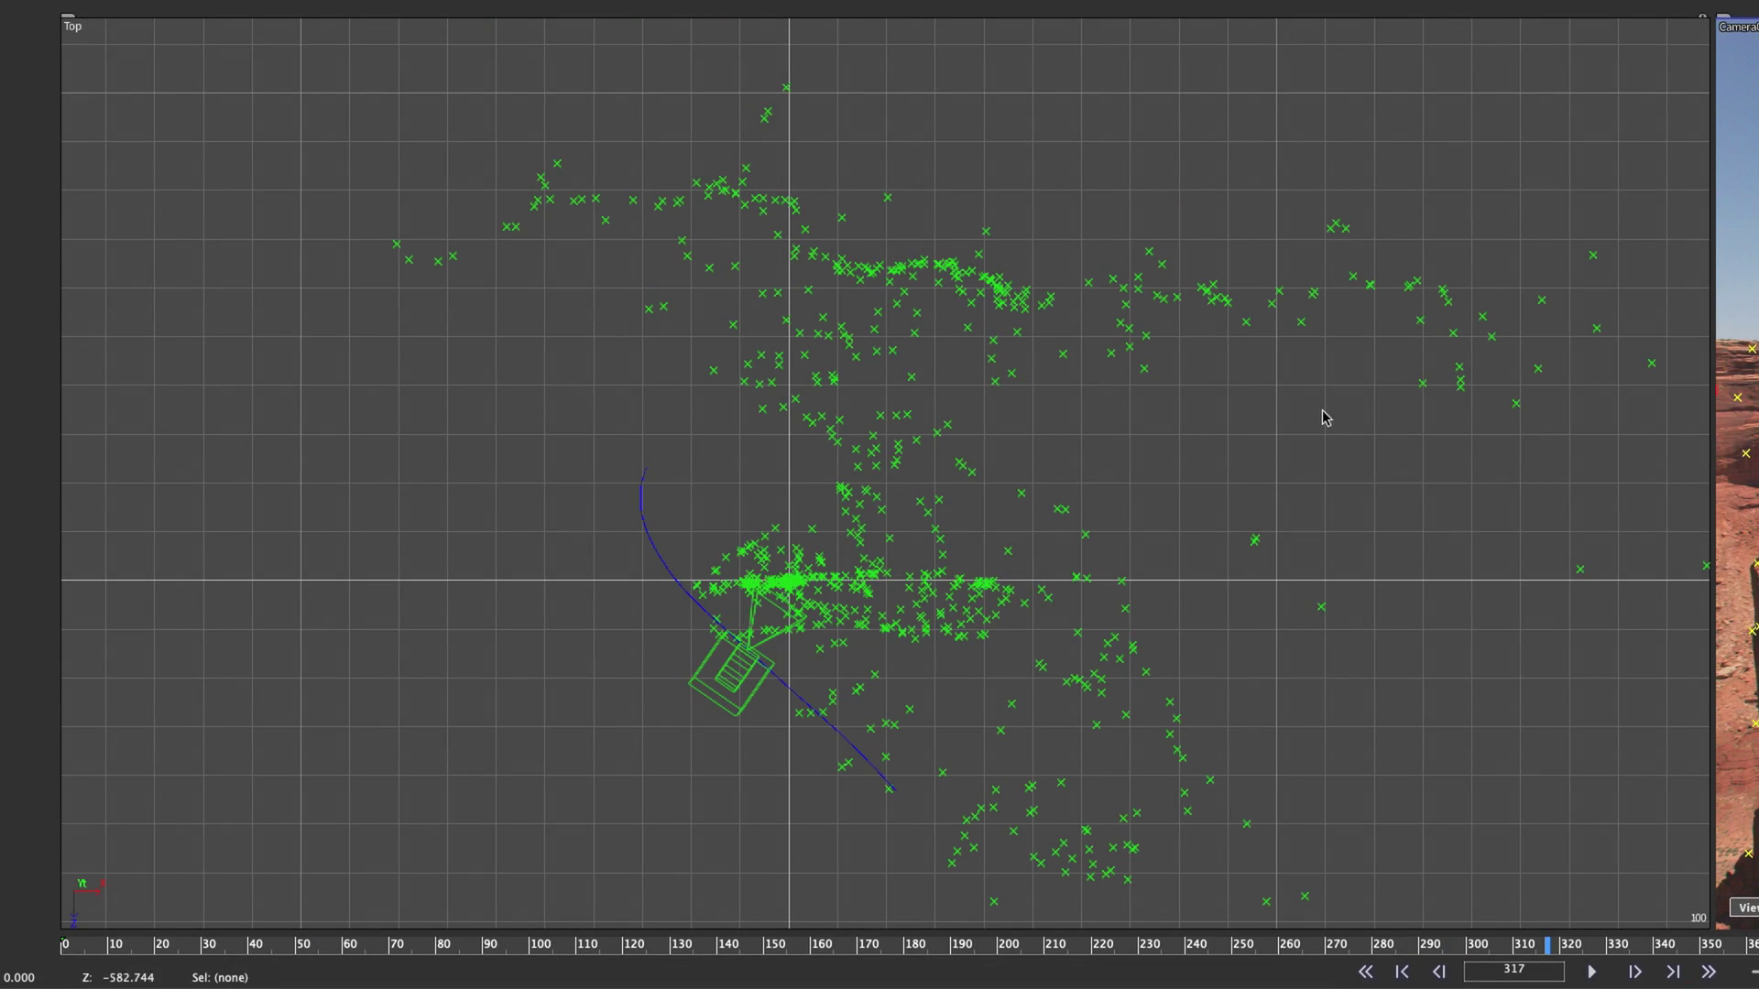
pyautogui.click(713, 370)
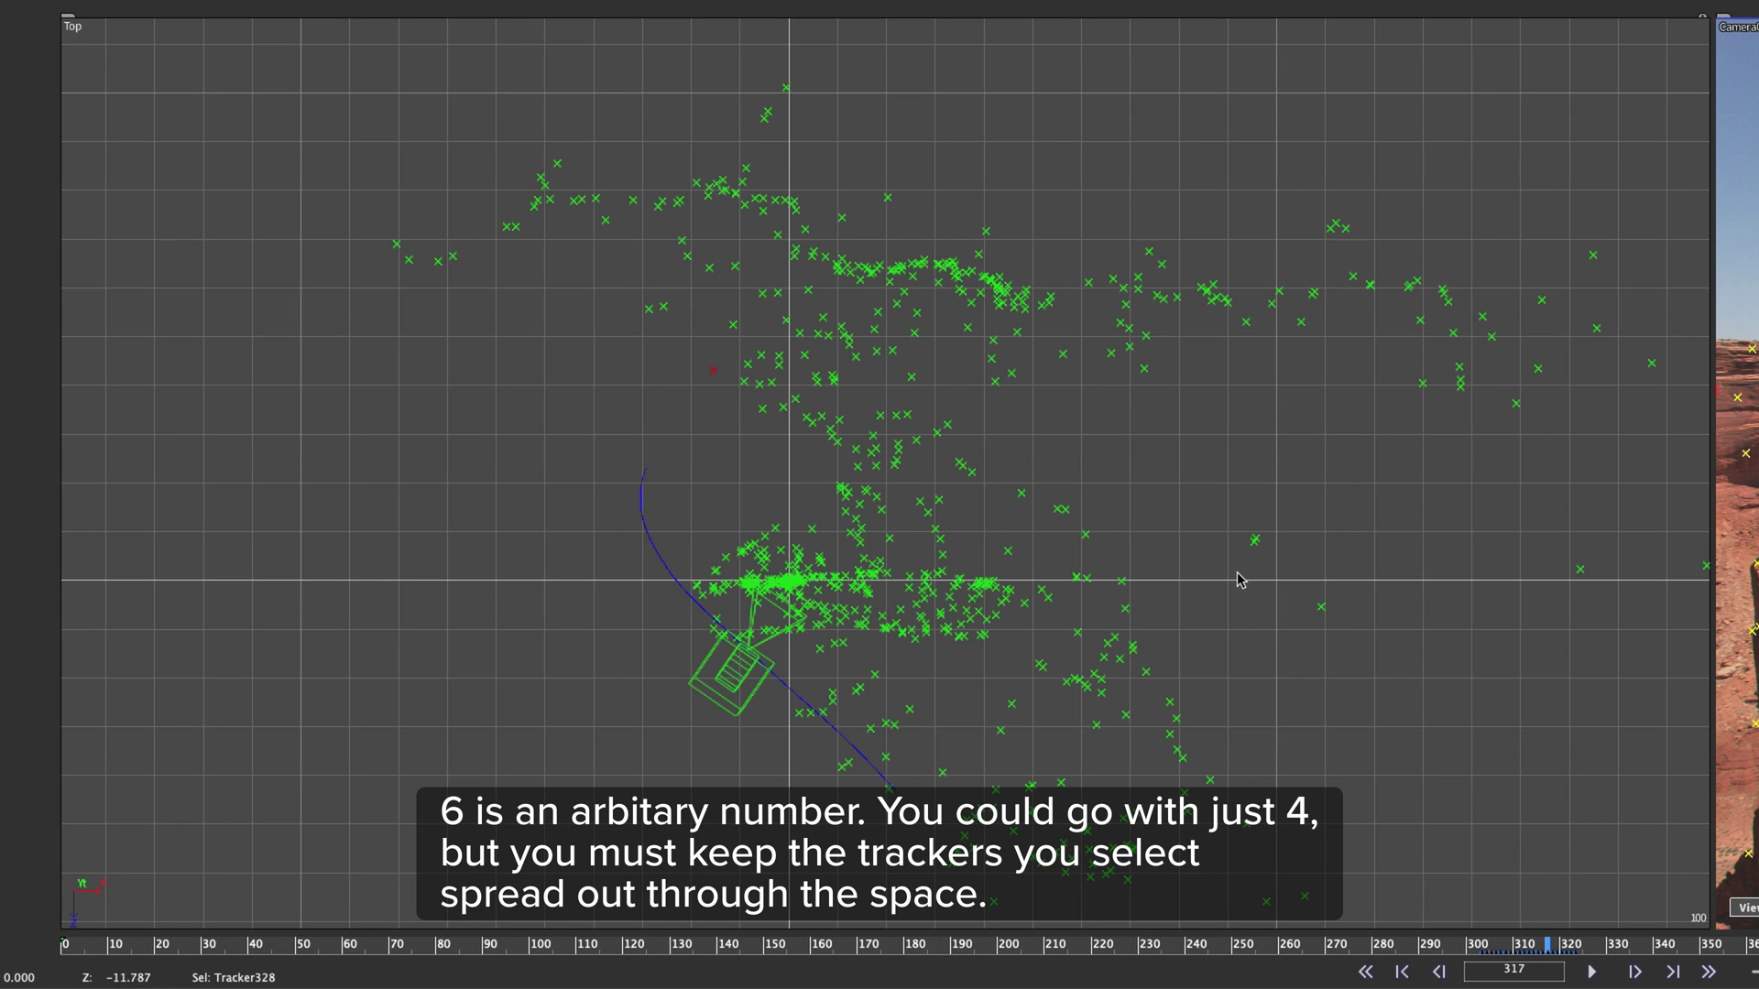
pyautogui.keyDown('shift'); pyautogui.click(1144, 368); pyautogui.keyUp('shift')
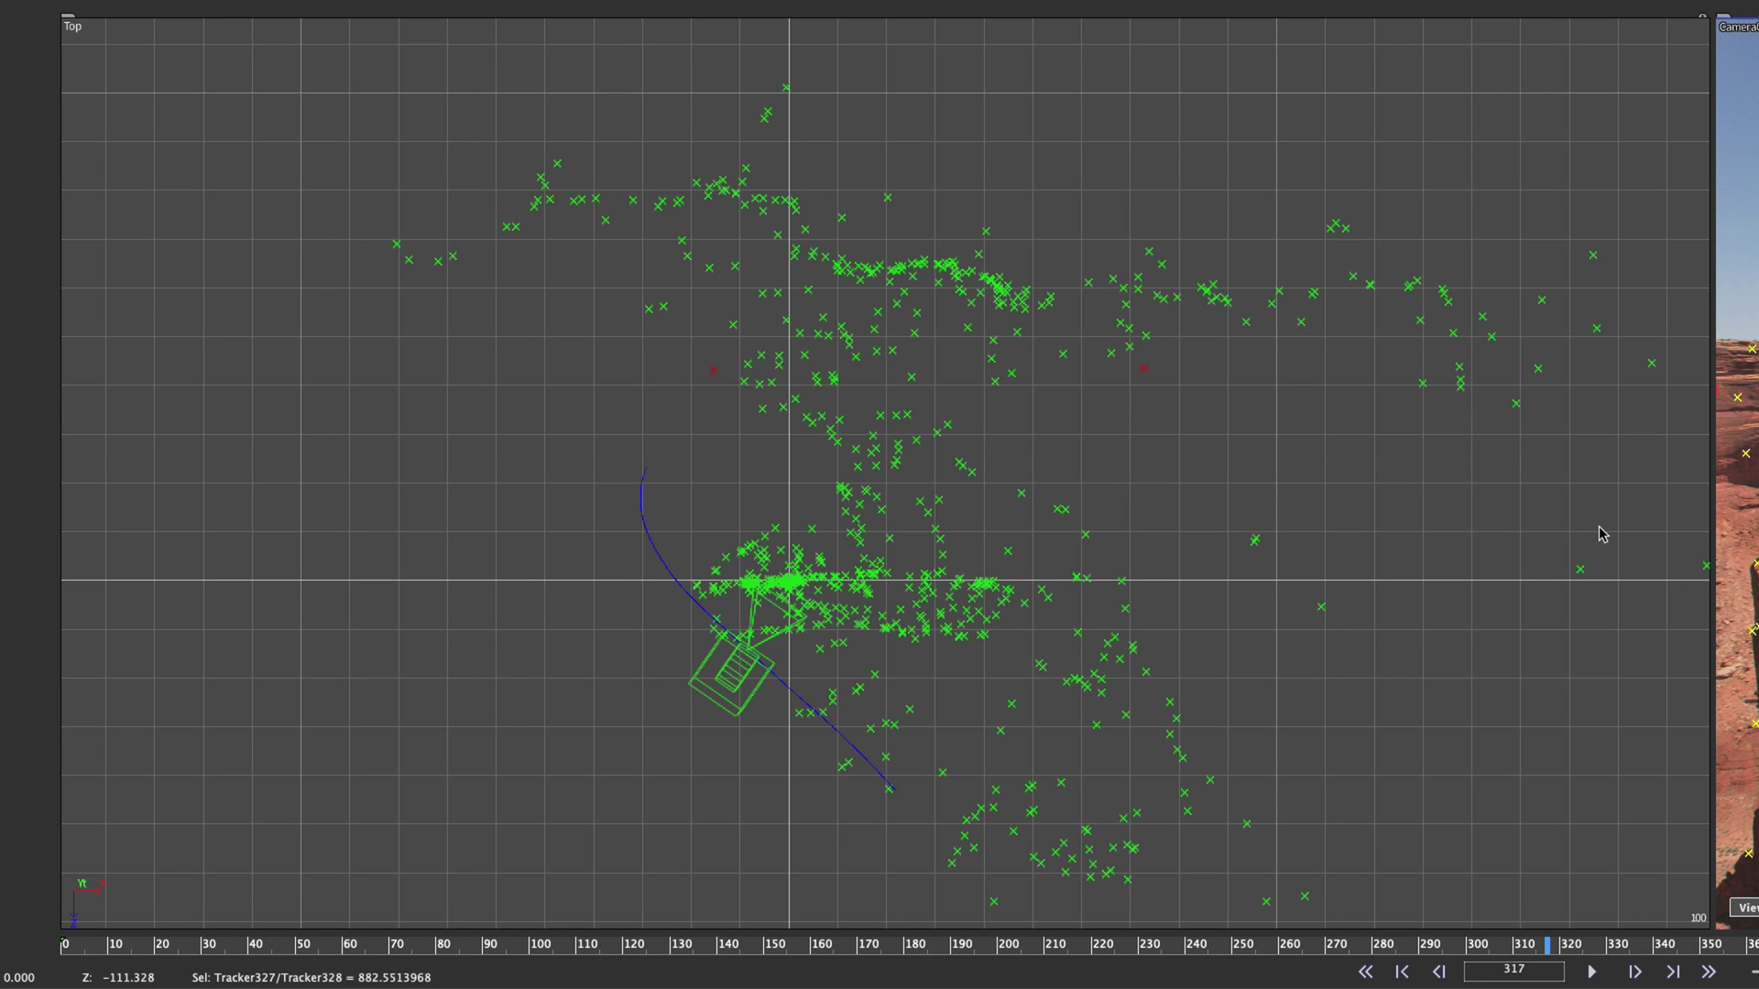
# Extend the selection to six spread-out trackers, including one at the rock tower's summit and #699 on the camera side of the canyon.
pyautogui.scroll(8, 825, 640)
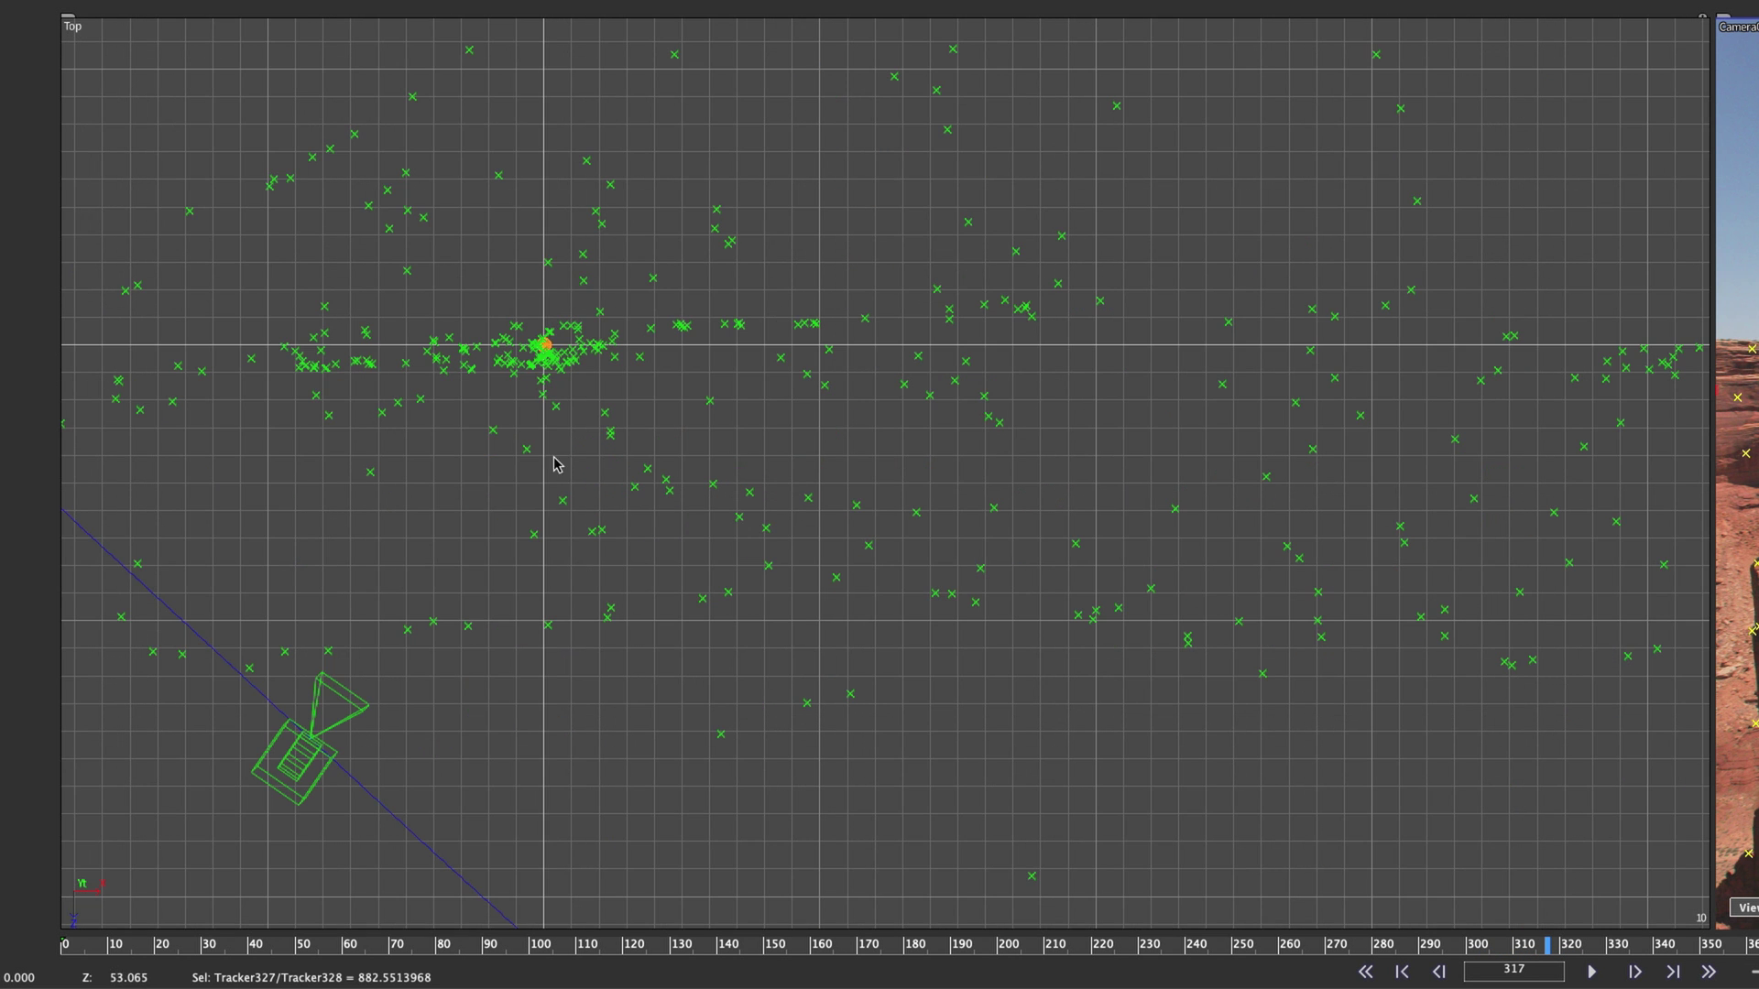
pyautogui.scroll(2, 408, 364)
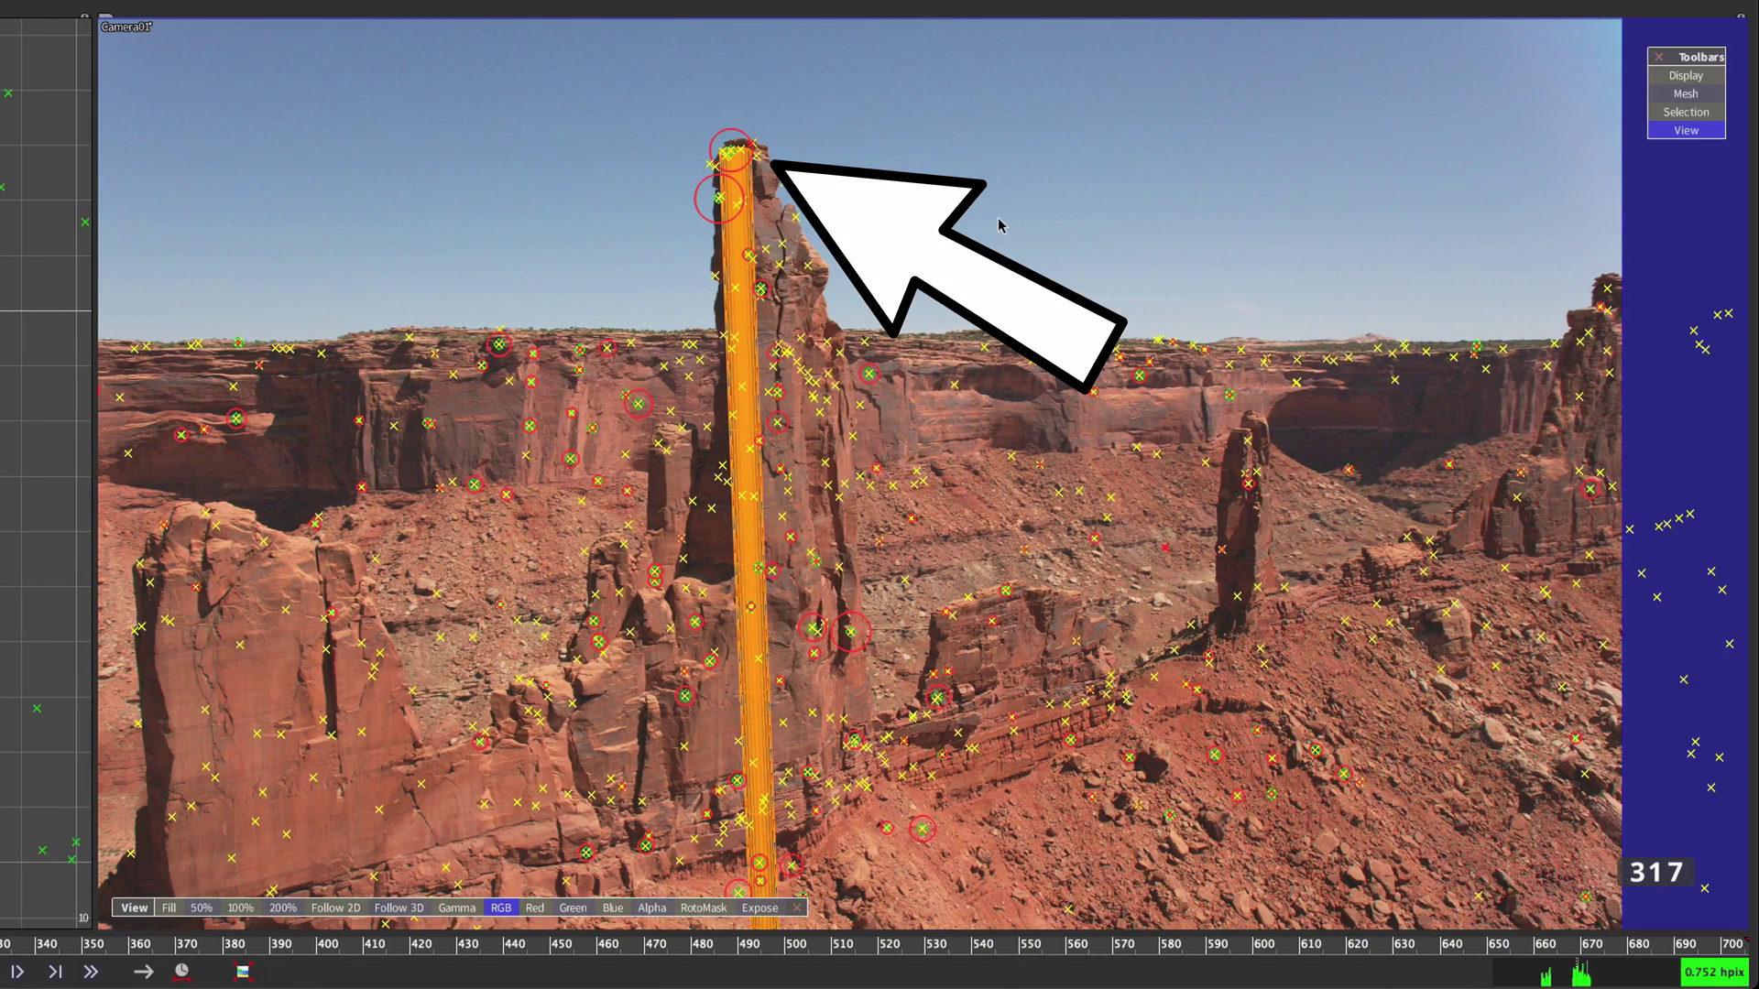
pyautogui.scroll(-8, 15, 260)
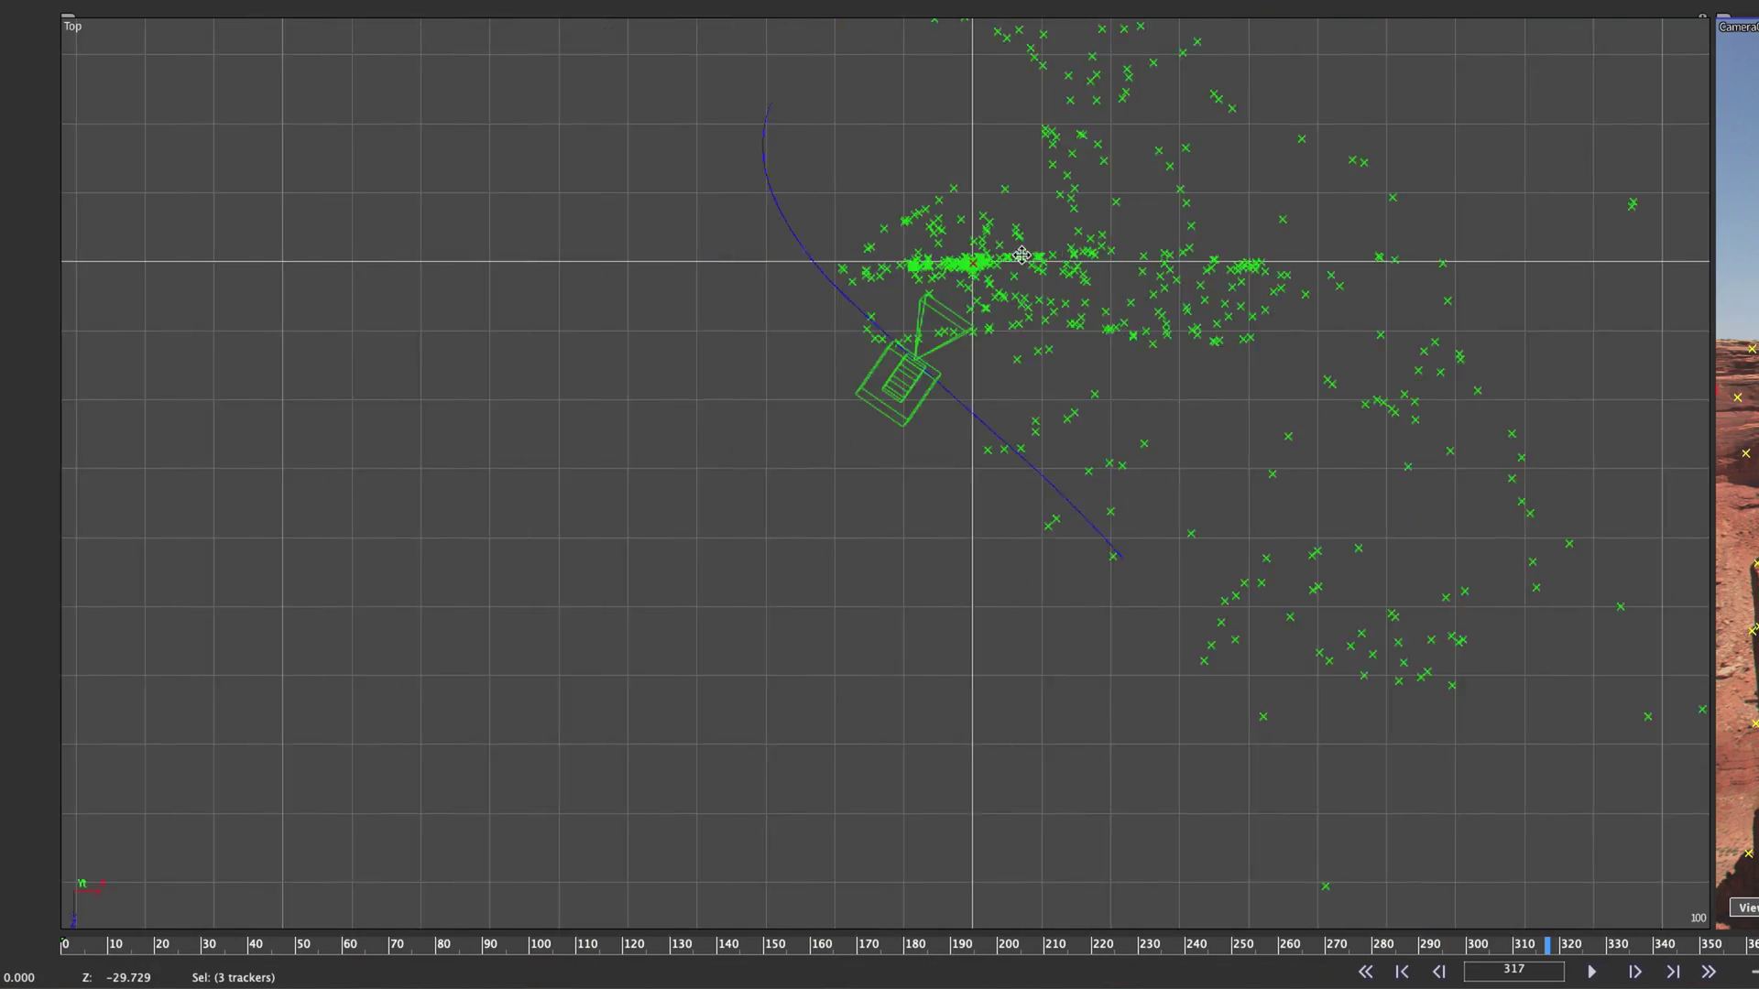
pyautogui.moveTo(1021, 259); pyautogui.dragTo(876, 463, button='middle')
pyautogui.scroll(-2, 876, 464)
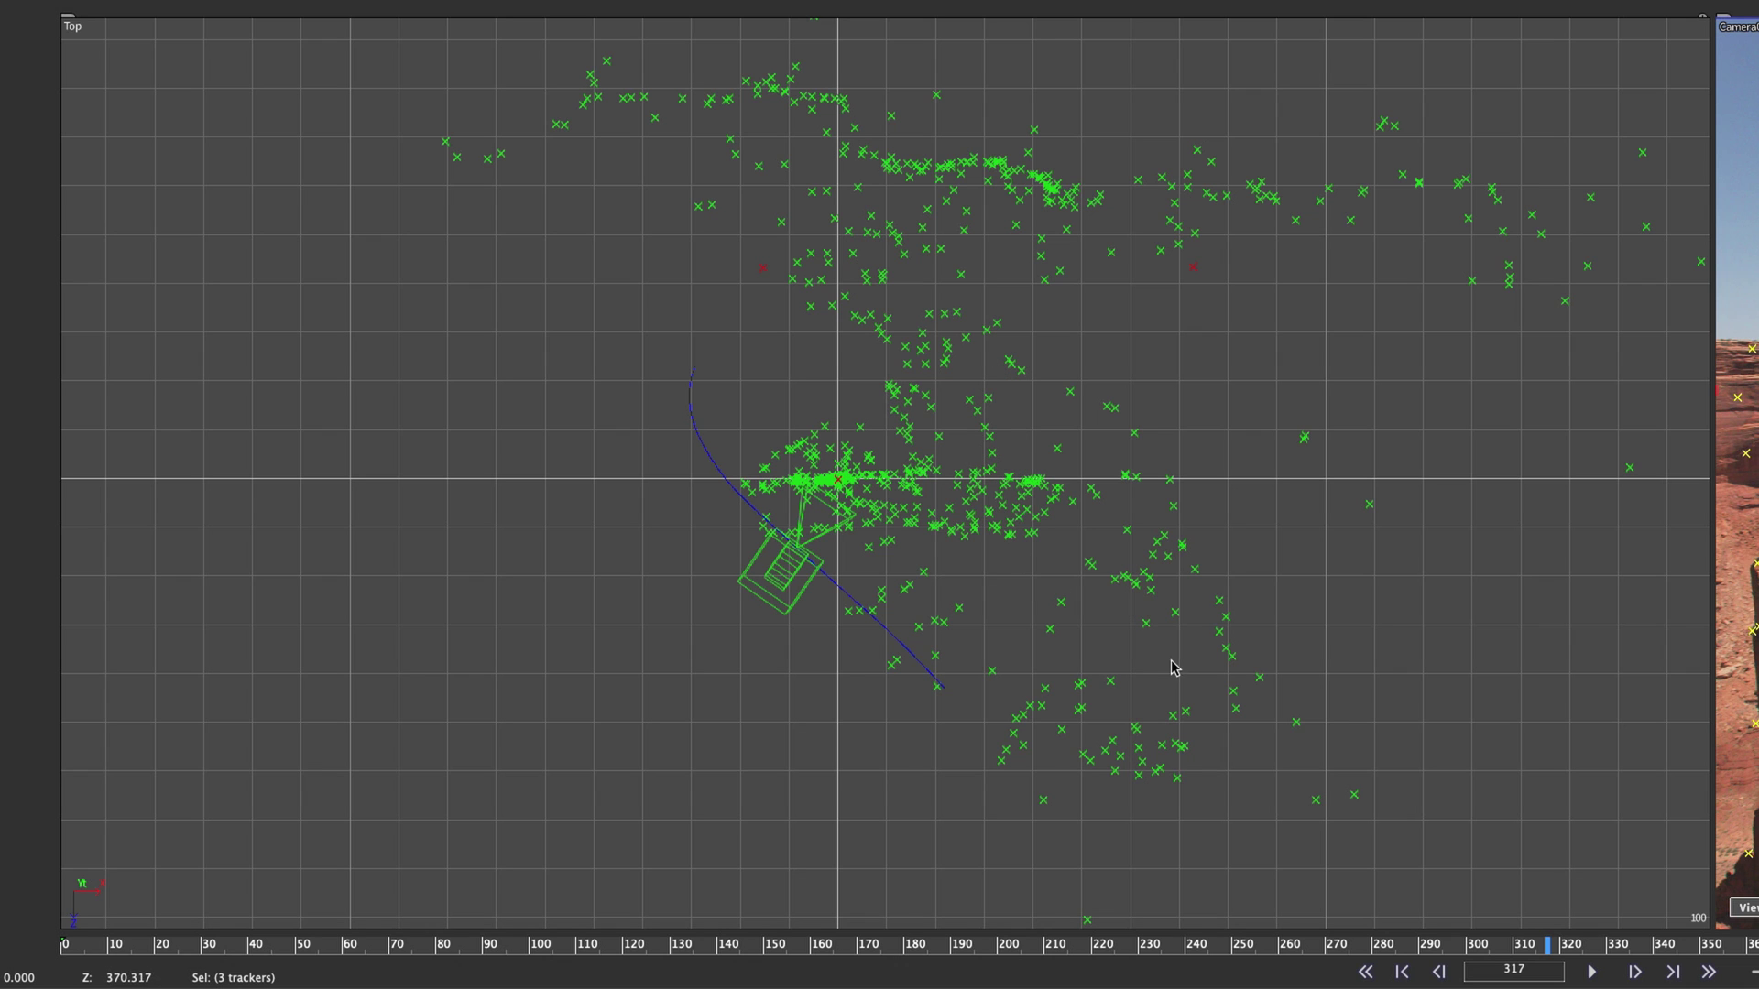
pyautogui.keyDown('shift'); pyautogui.click(1257, 677); pyautogui.keyUp('shift')
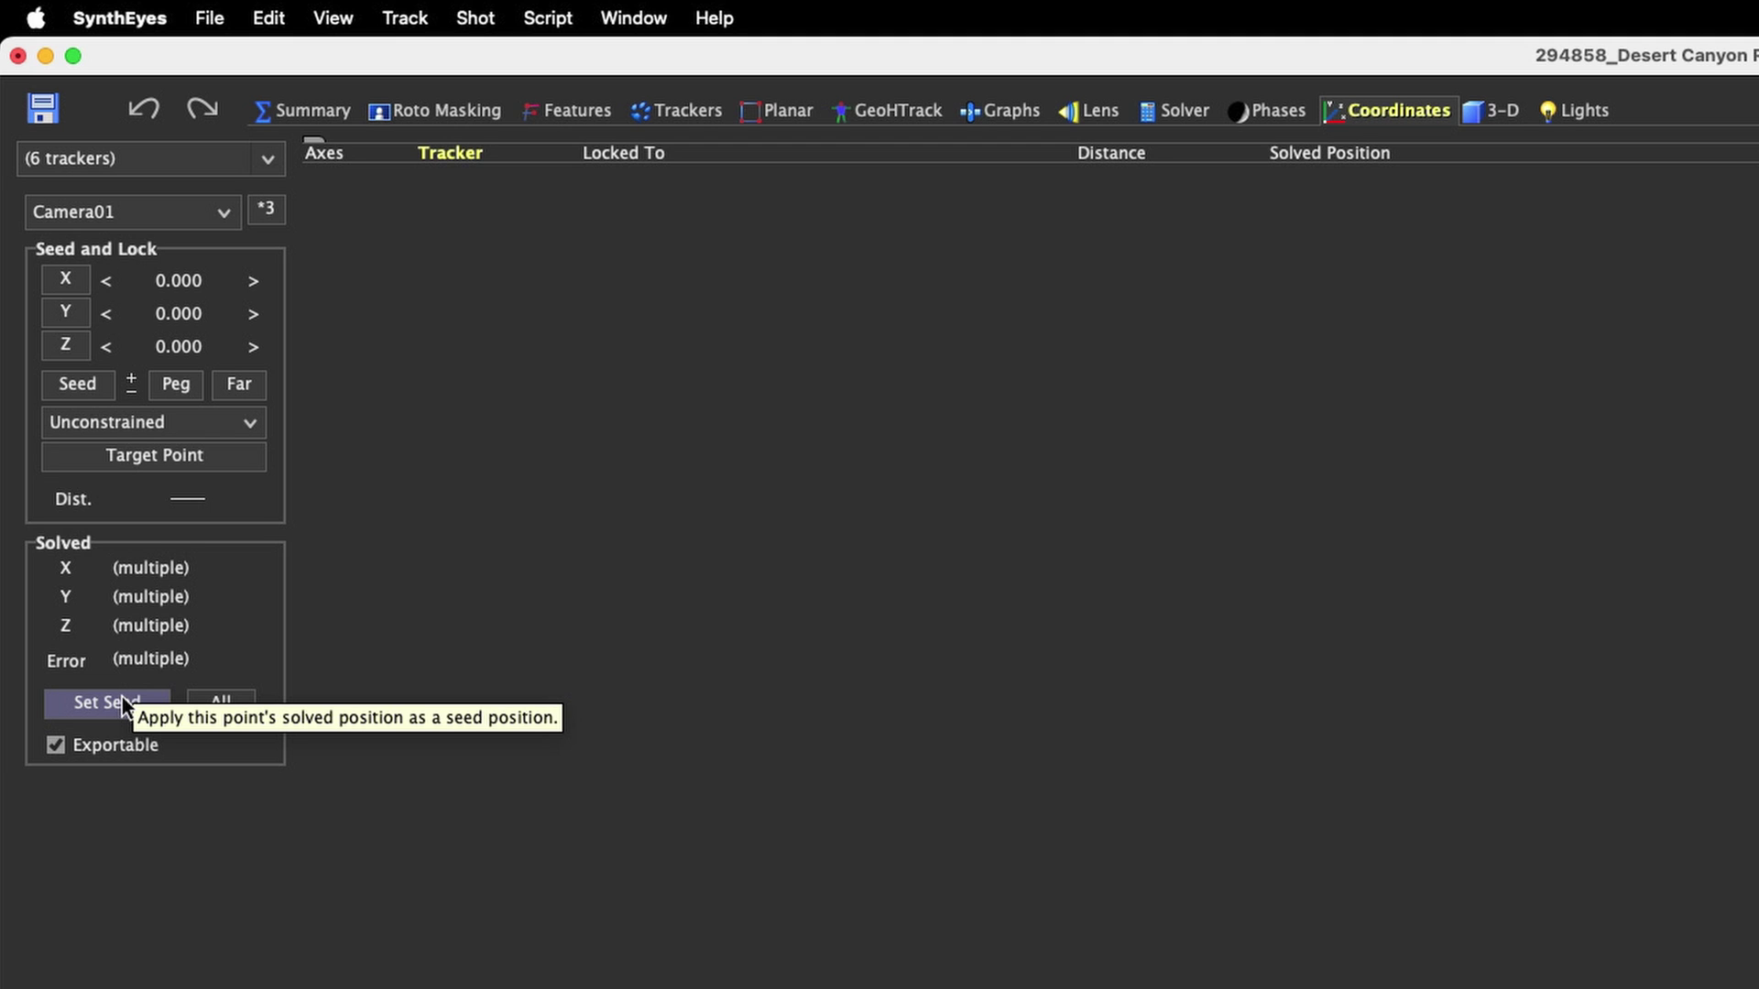
# Apply the six trackers' solved positions as their seed positions and constrain all six as Lock Point.
pyautogui.click(122, 706)
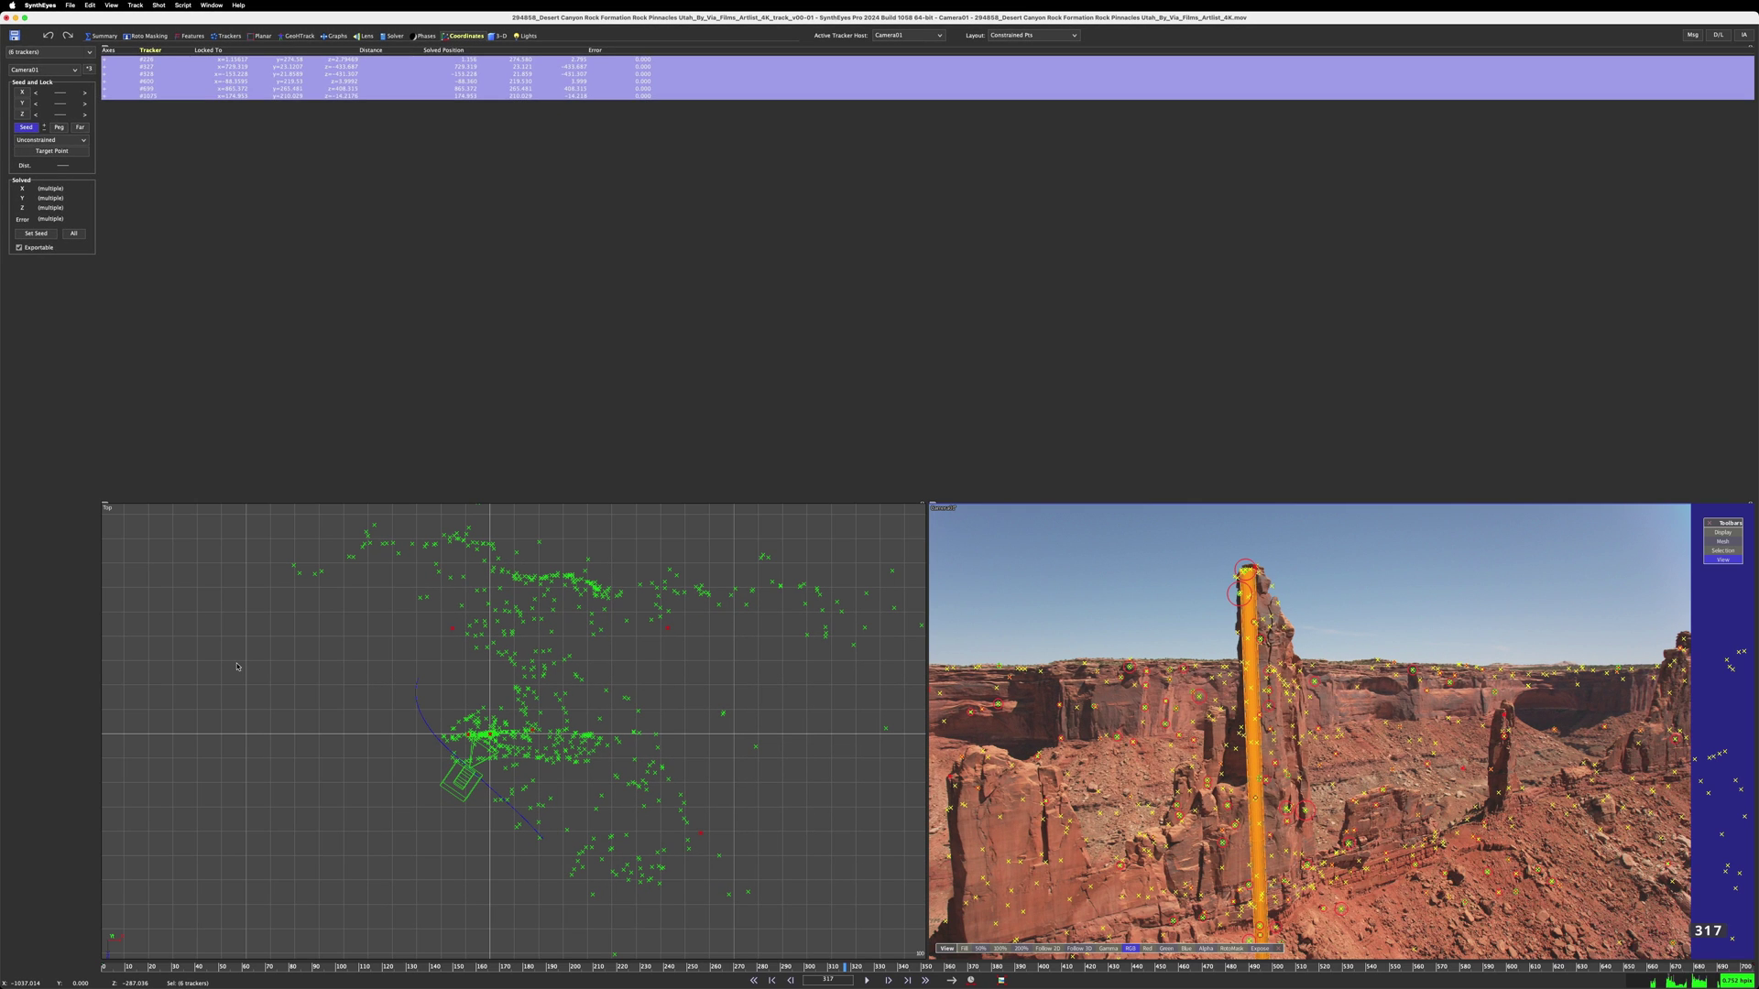
pyautogui.click(416, 881)
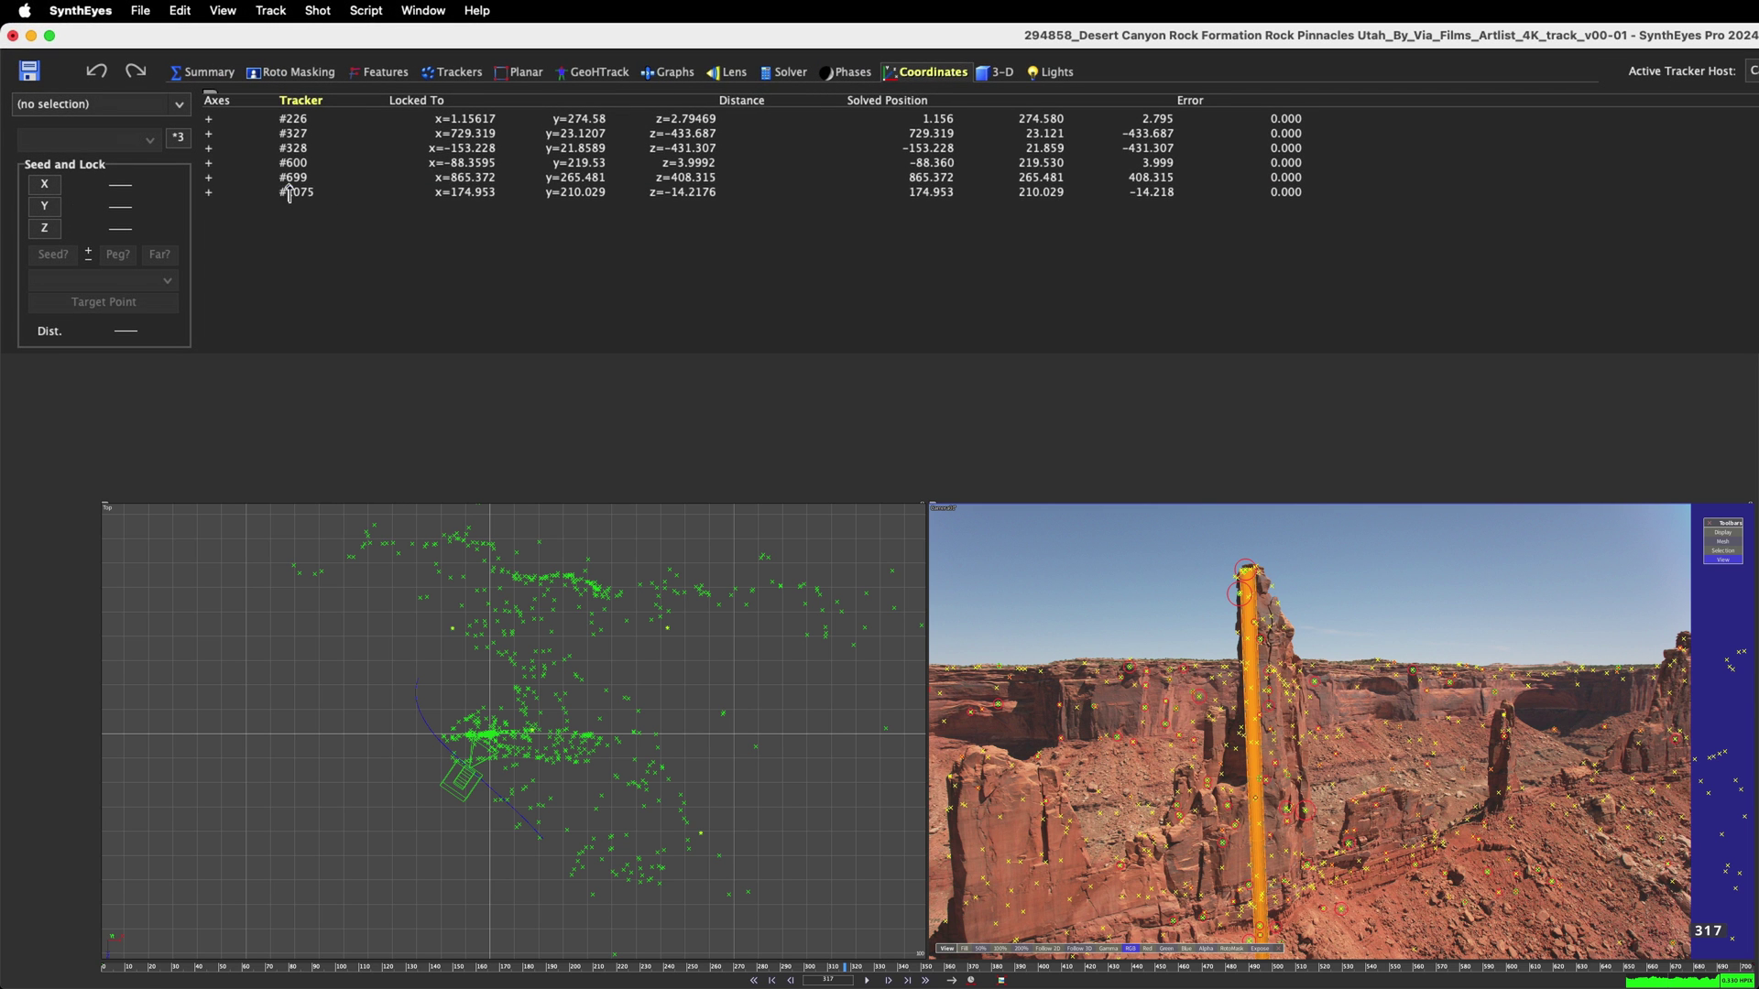
pyautogui.click(290, 192)
pyautogui.moveTo(303, 119); pyautogui.dragTo(297, 192)
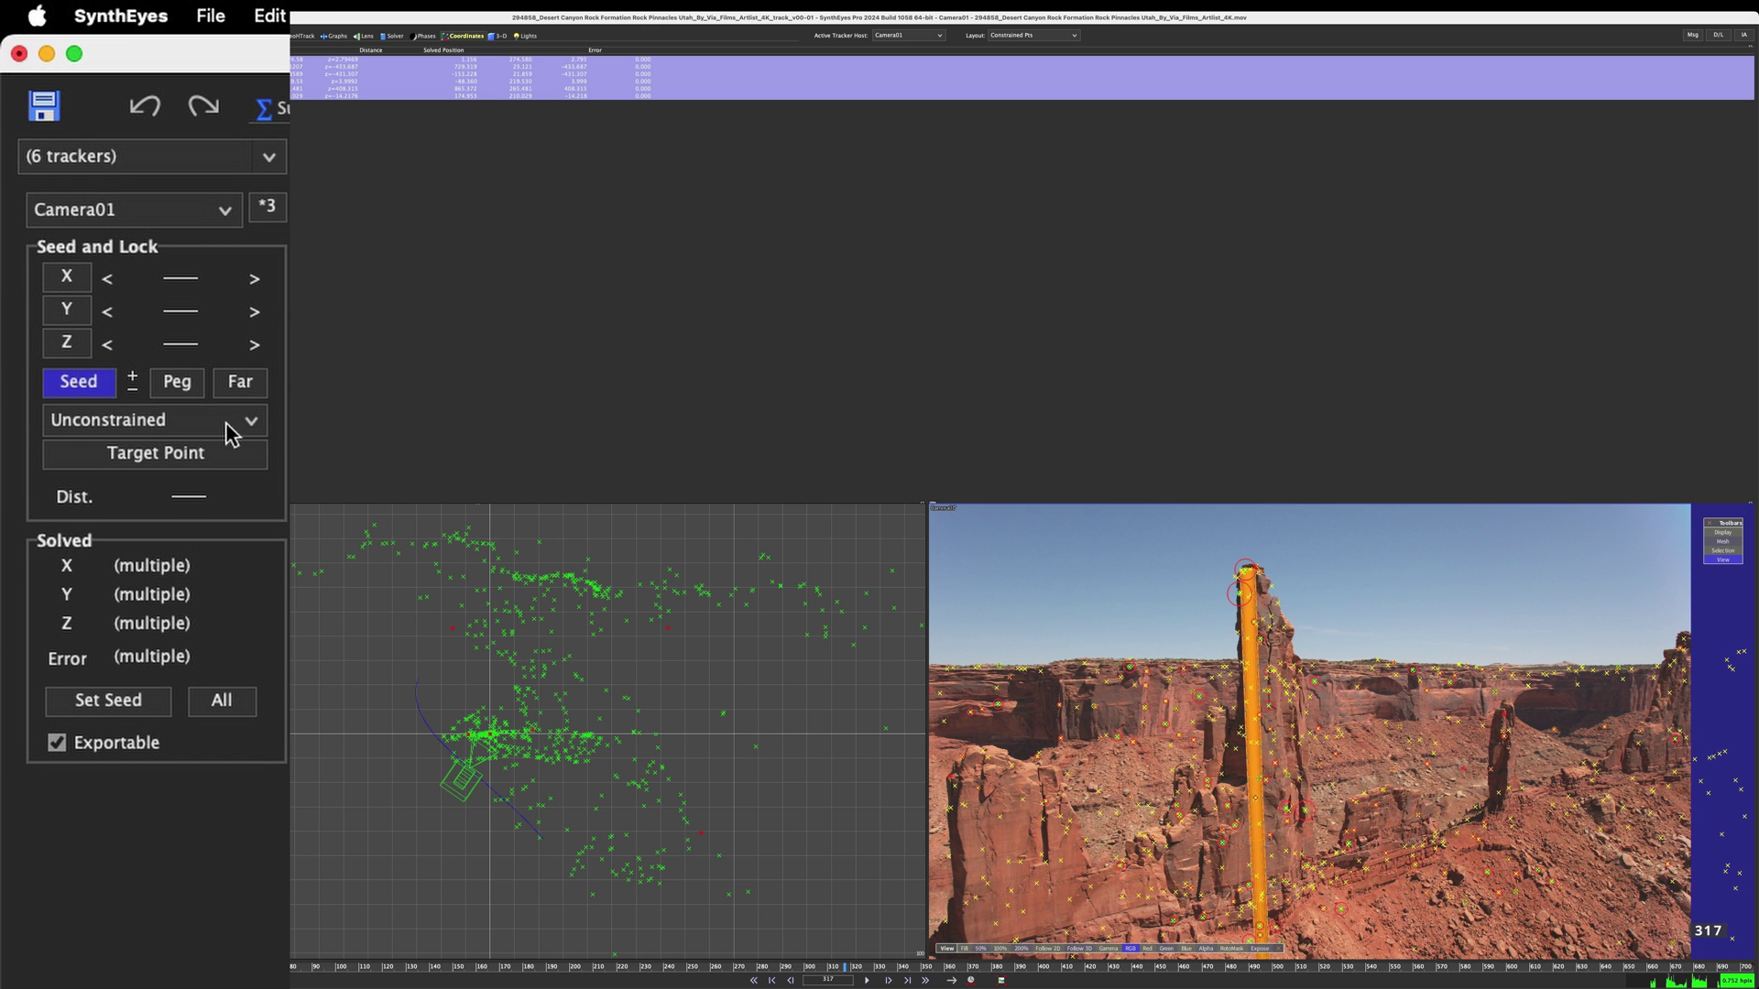
pyautogui.click(223, 424)
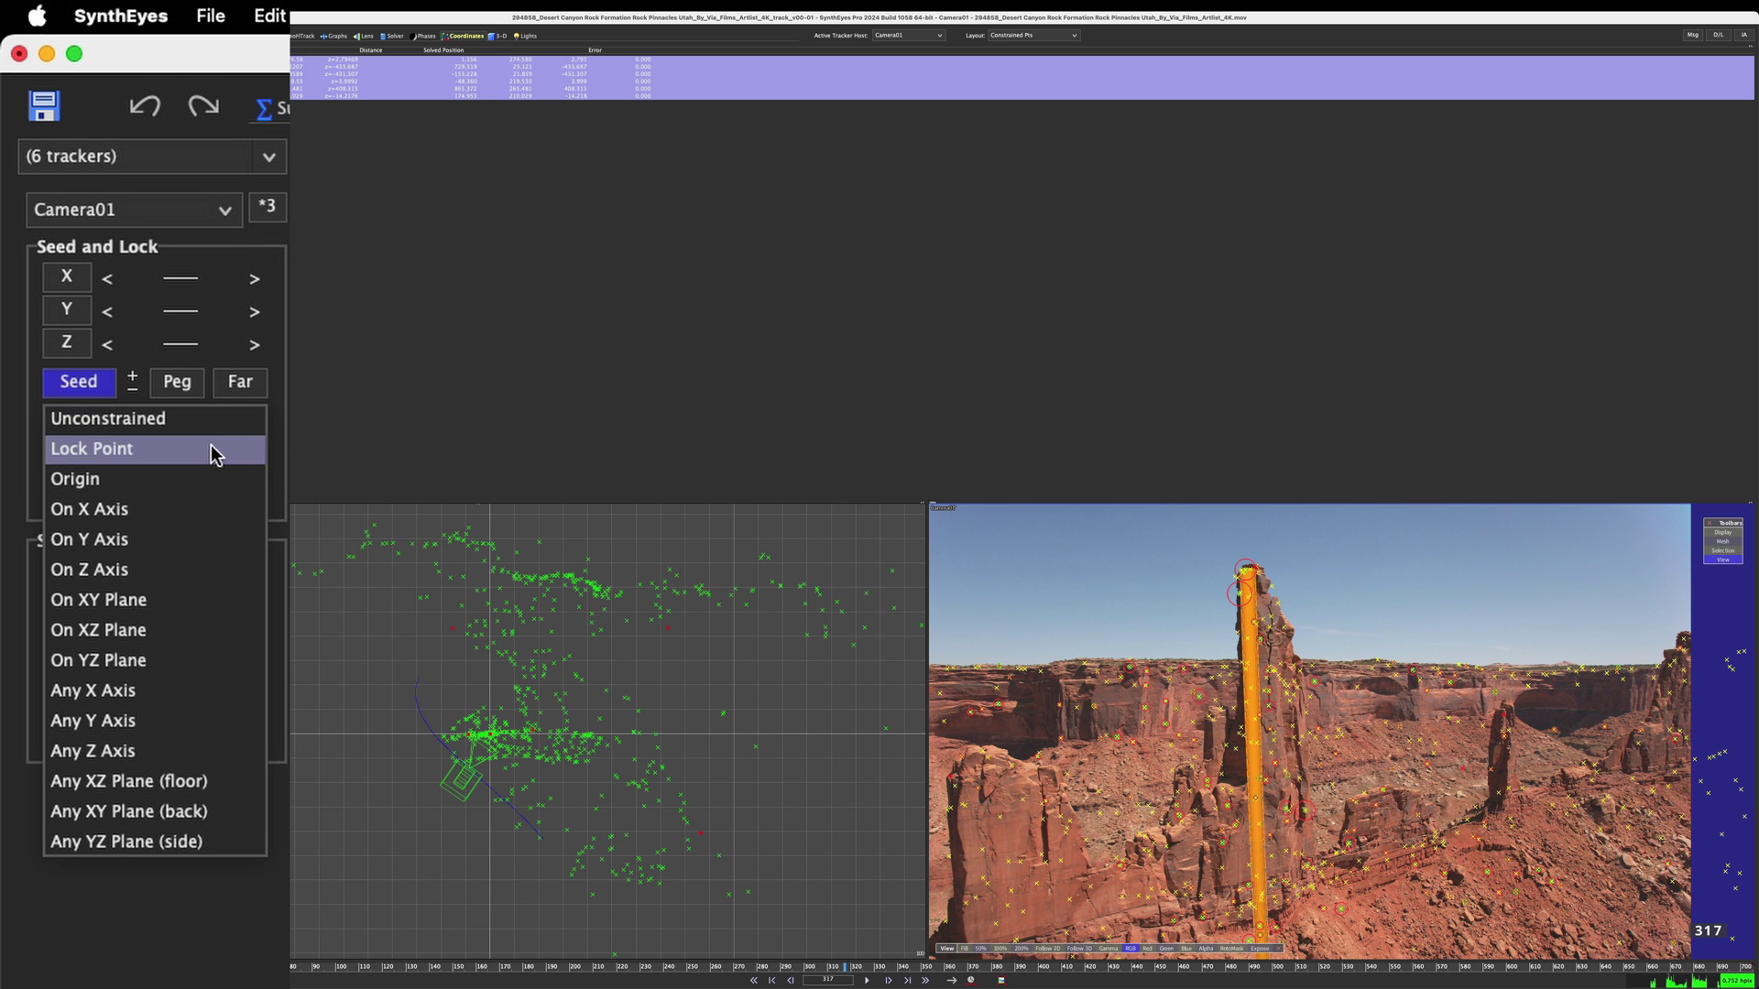
pyautogui.click(213, 450)
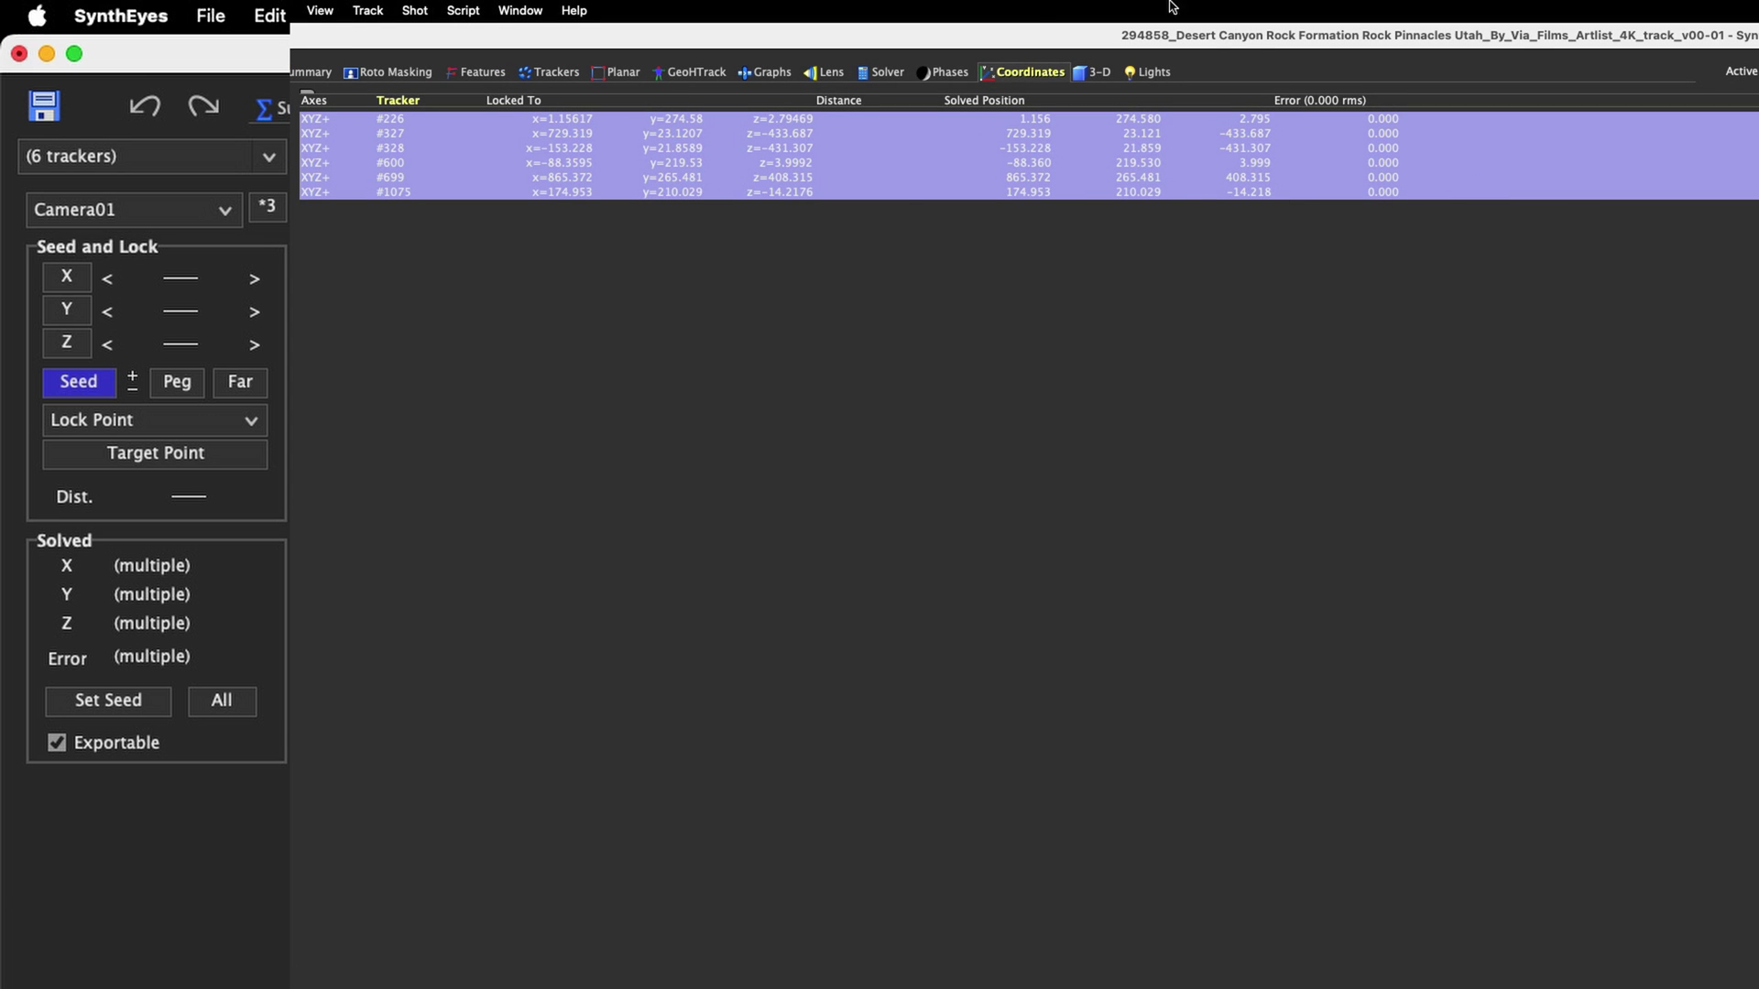
# Try a Refine solve with the six trackers locked, moving the solve report clear of the views.
pyautogui.click(886, 73)
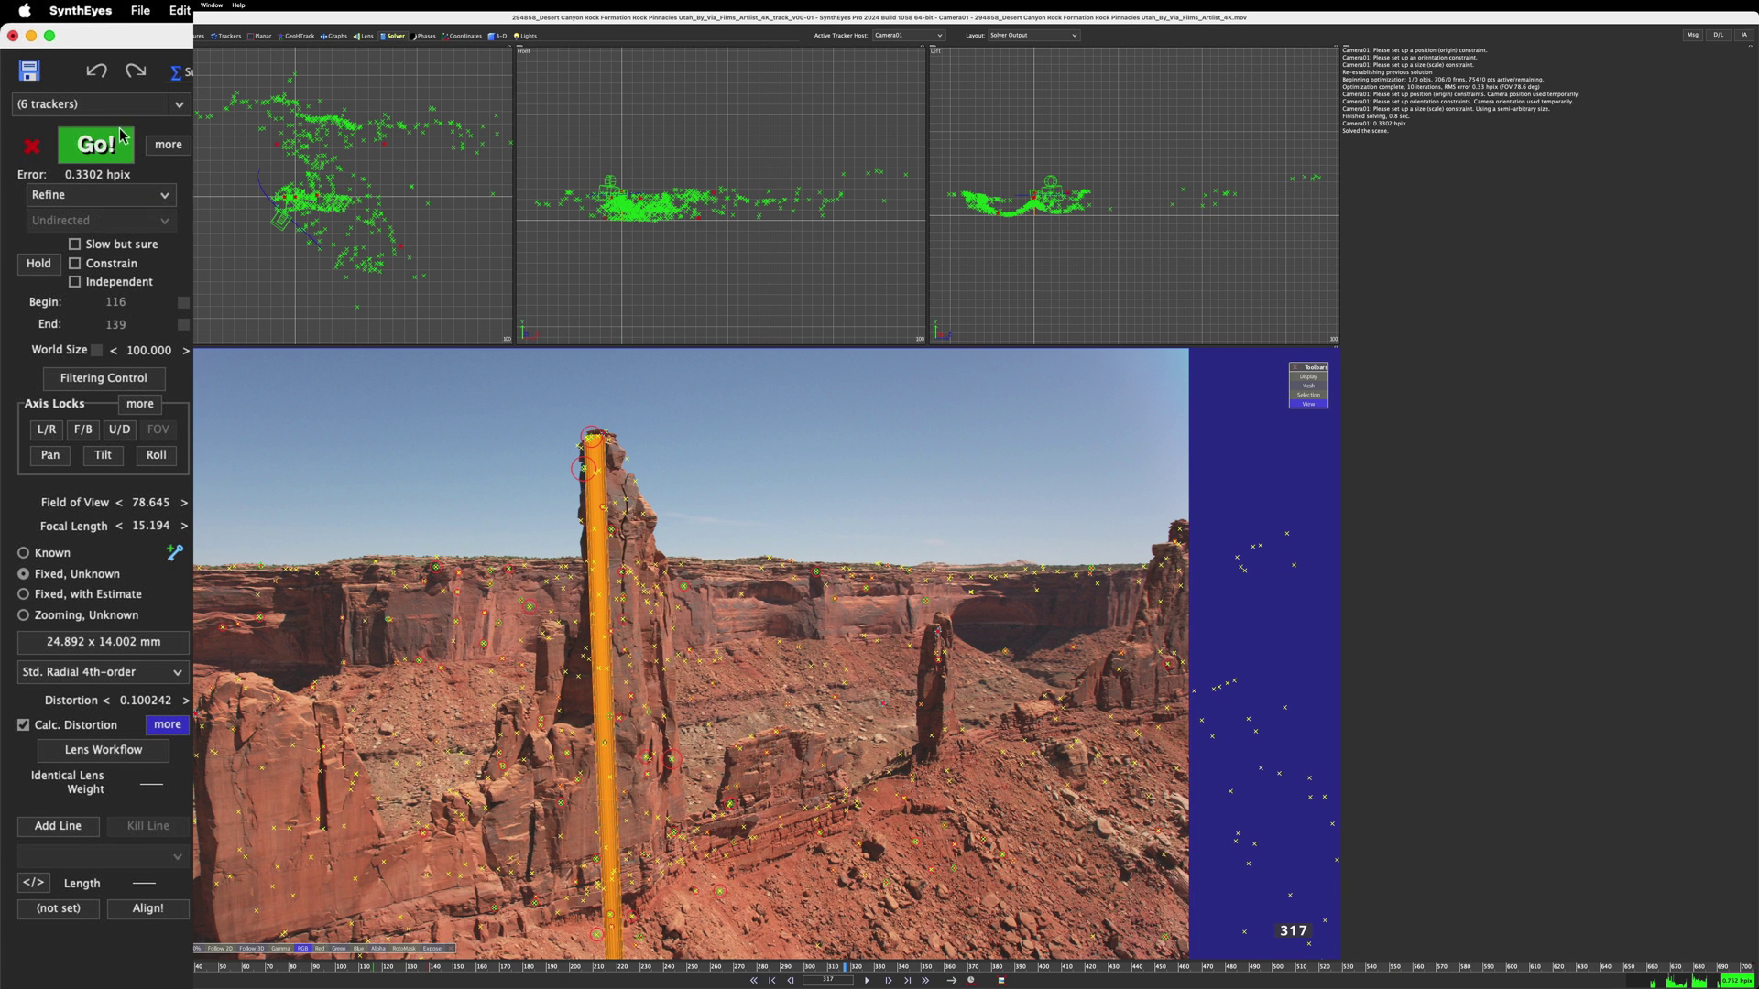
pyautogui.click(97, 149)
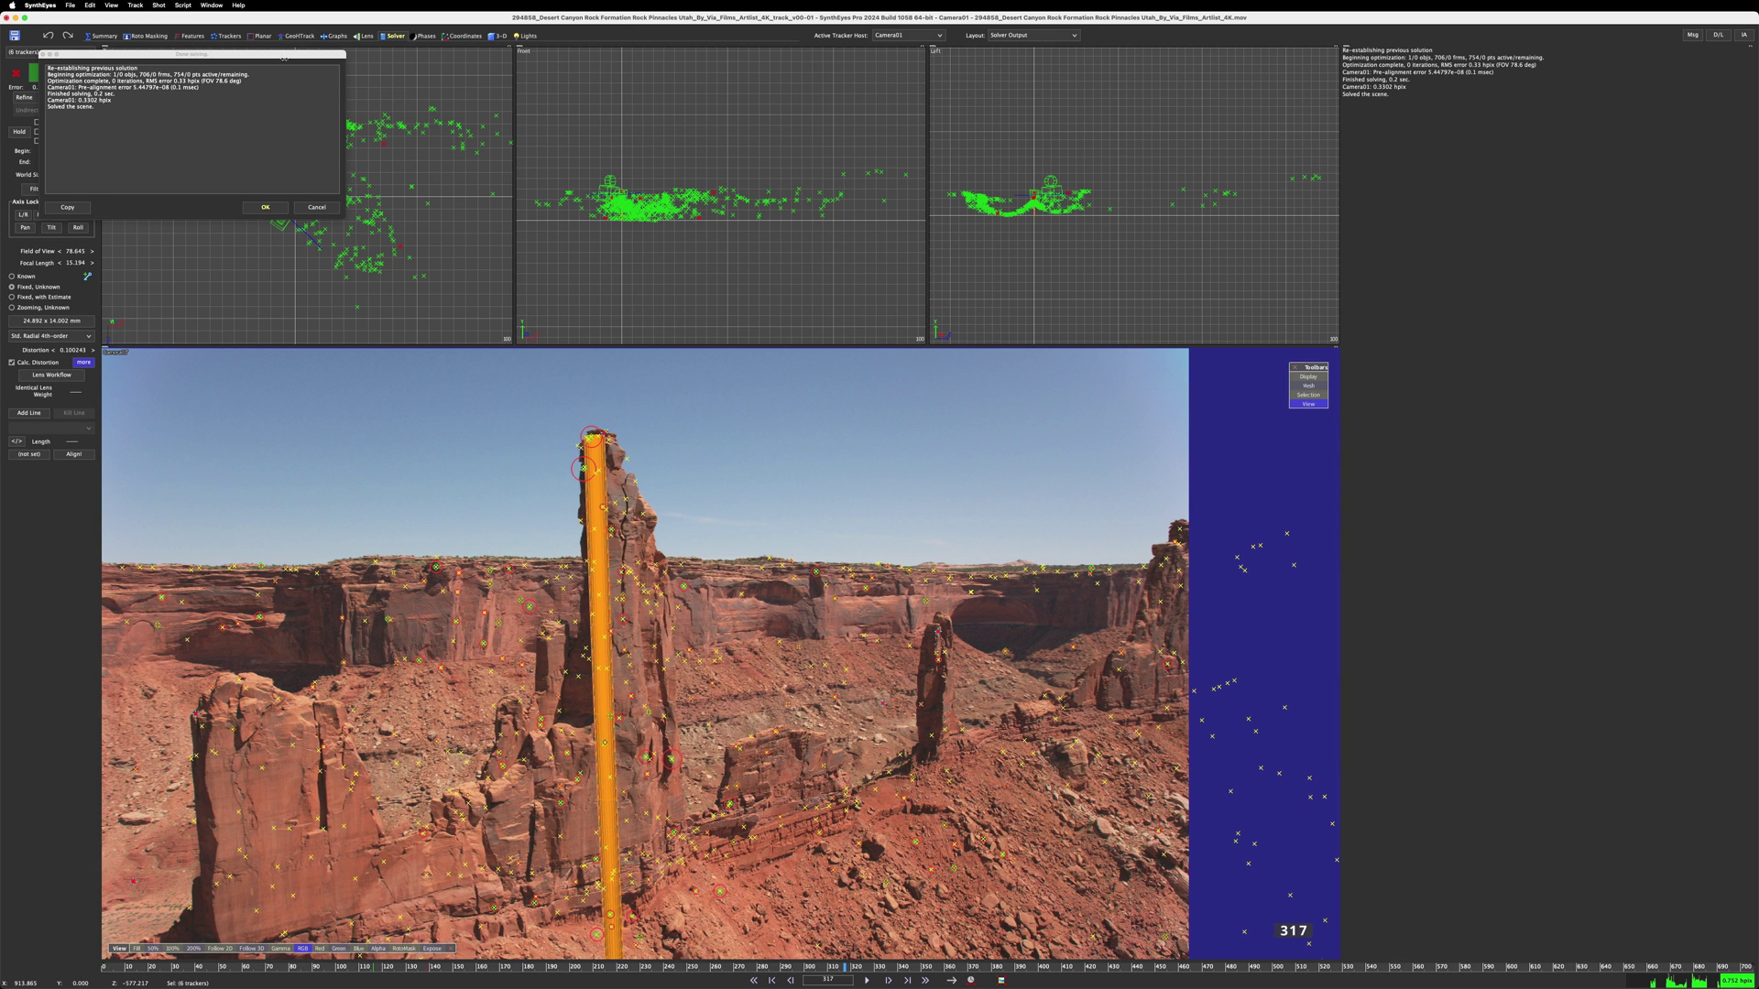
pyautogui.moveTo(284, 57); pyautogui.dragTo(408, 366)
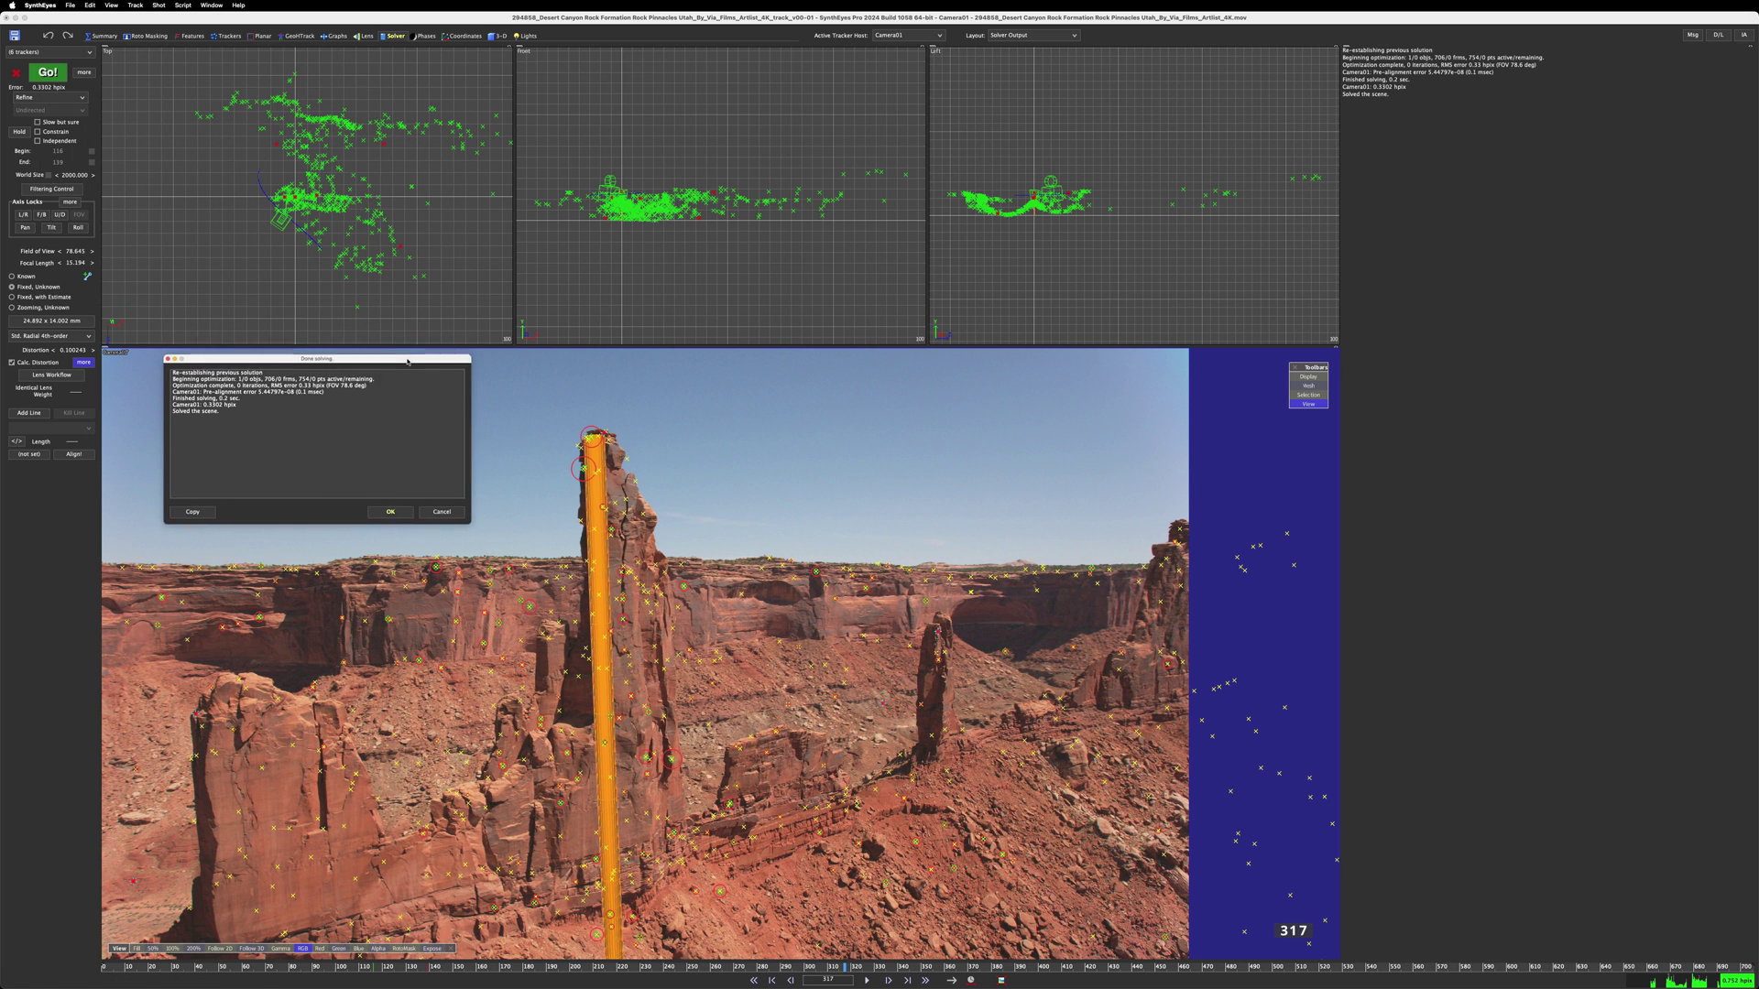
pyautogui.click(440, 516)
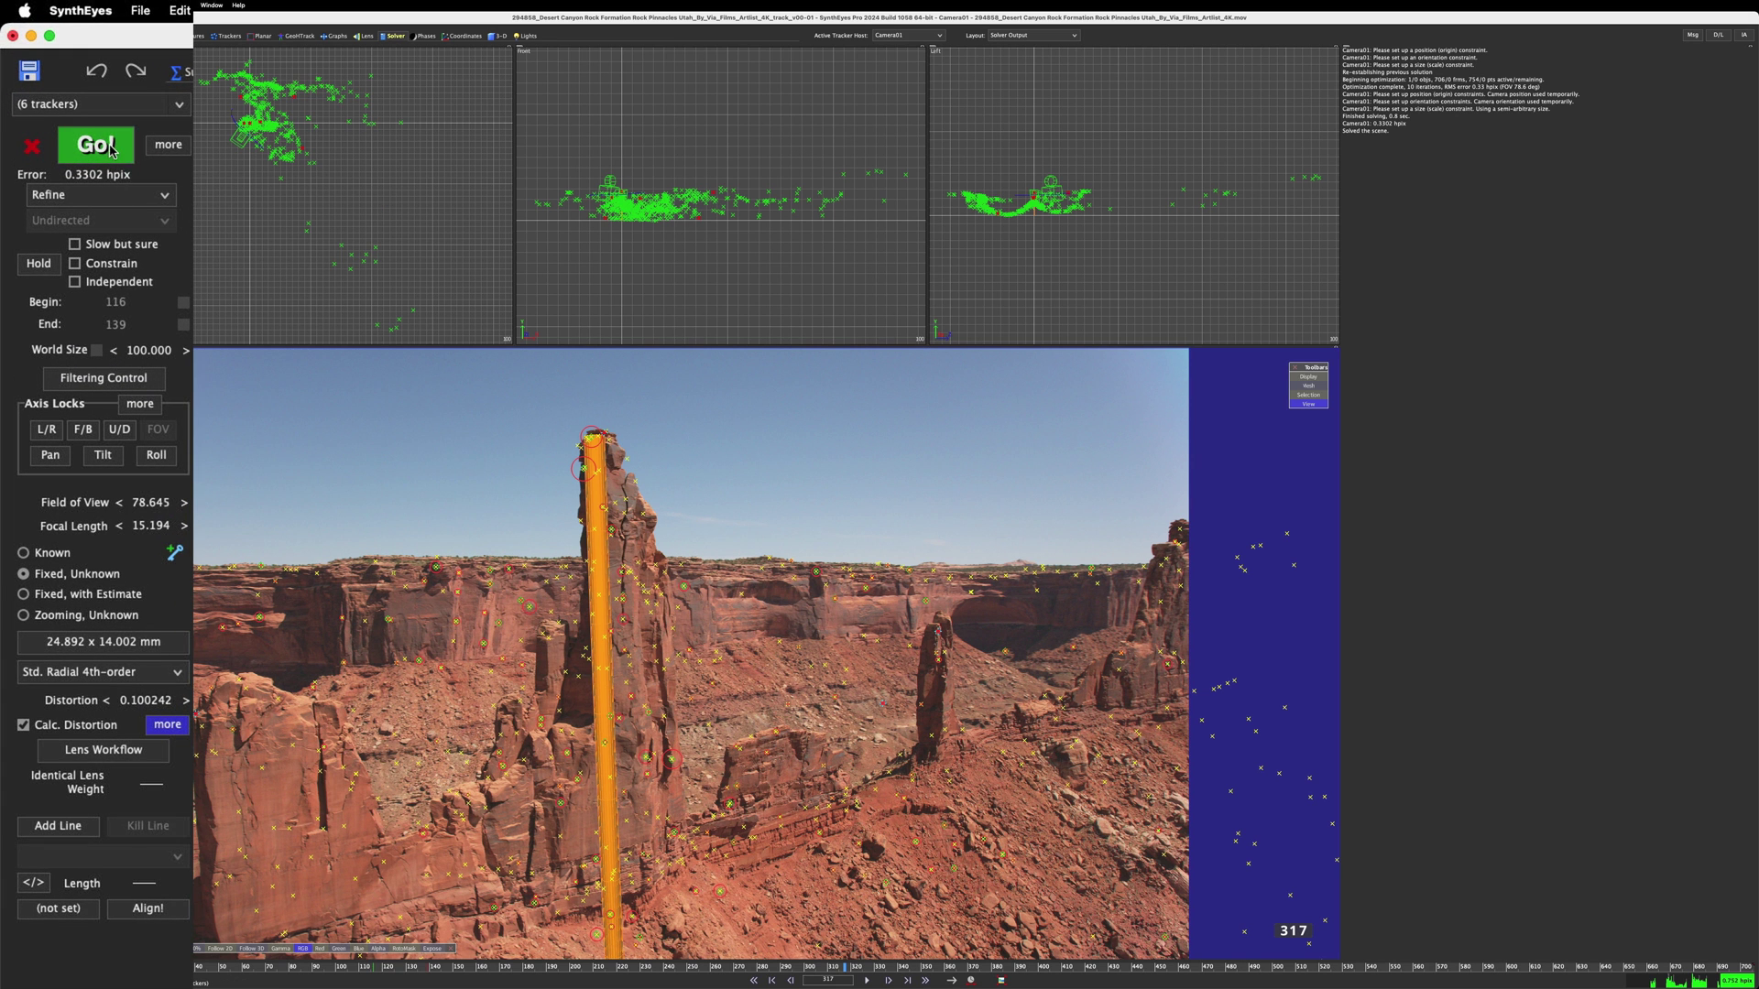
# Rerun the Refine solve with the six locked trackers and a world size of 2000, and accept the solution.
pyautogui.click(108, 148)
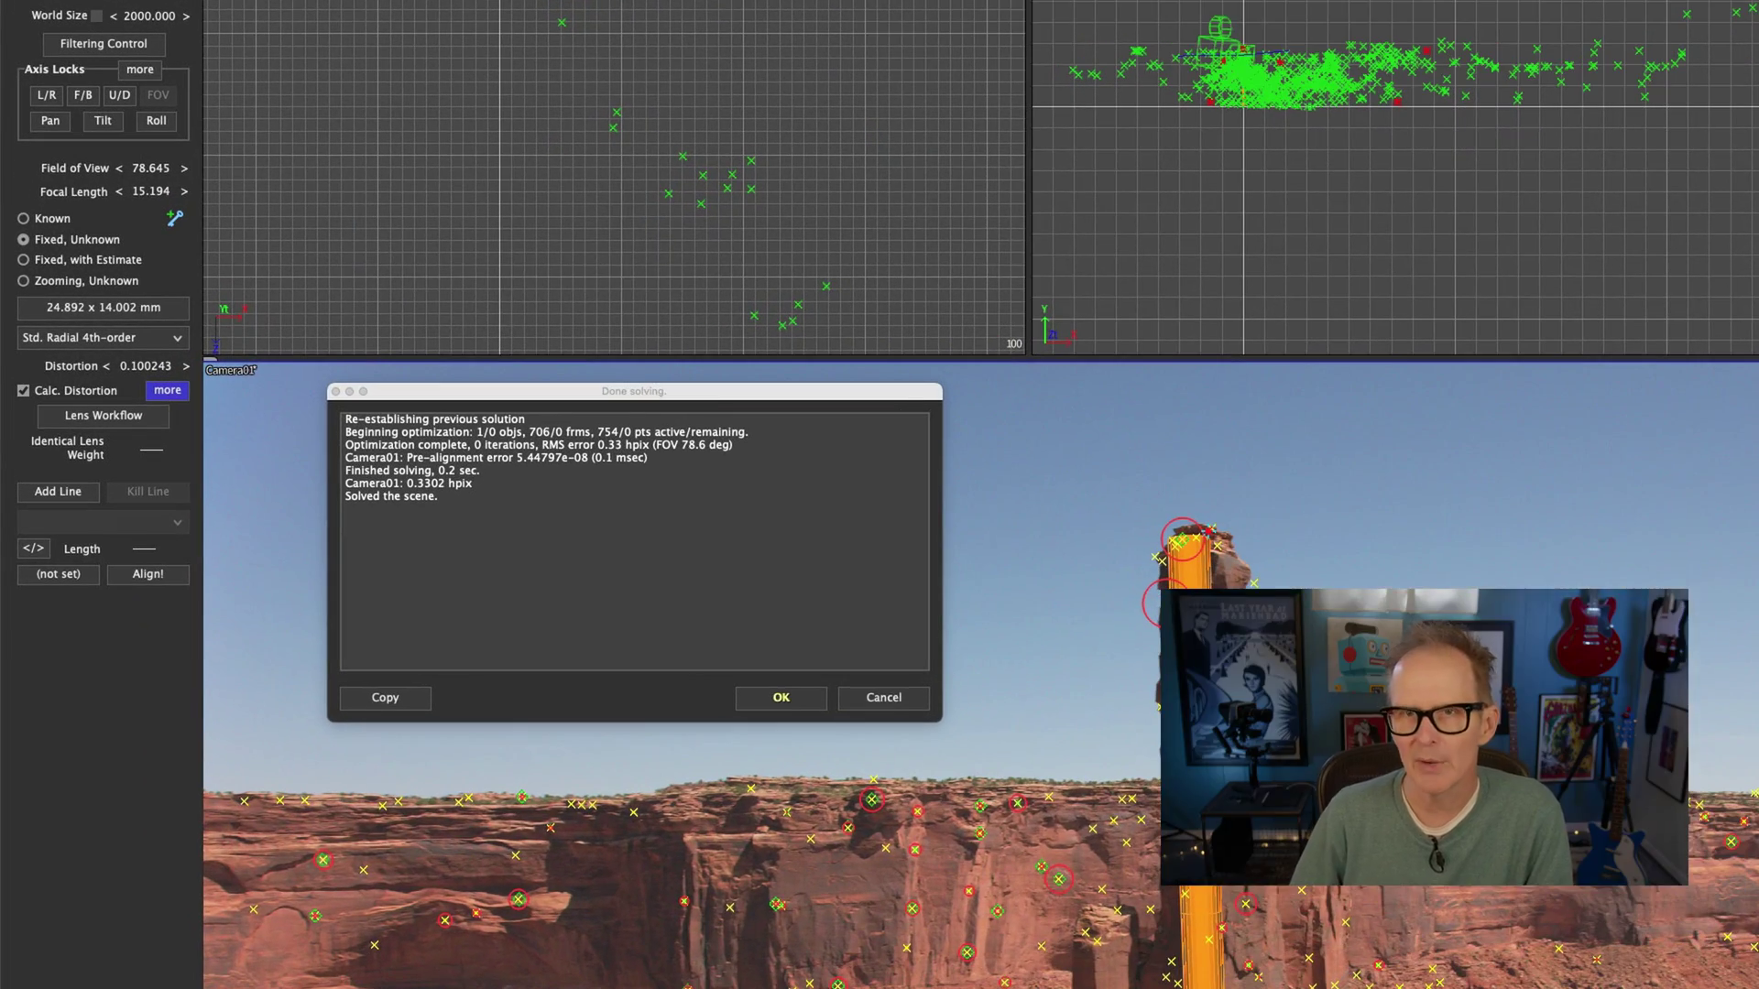
pyautogui.click(777, 699)
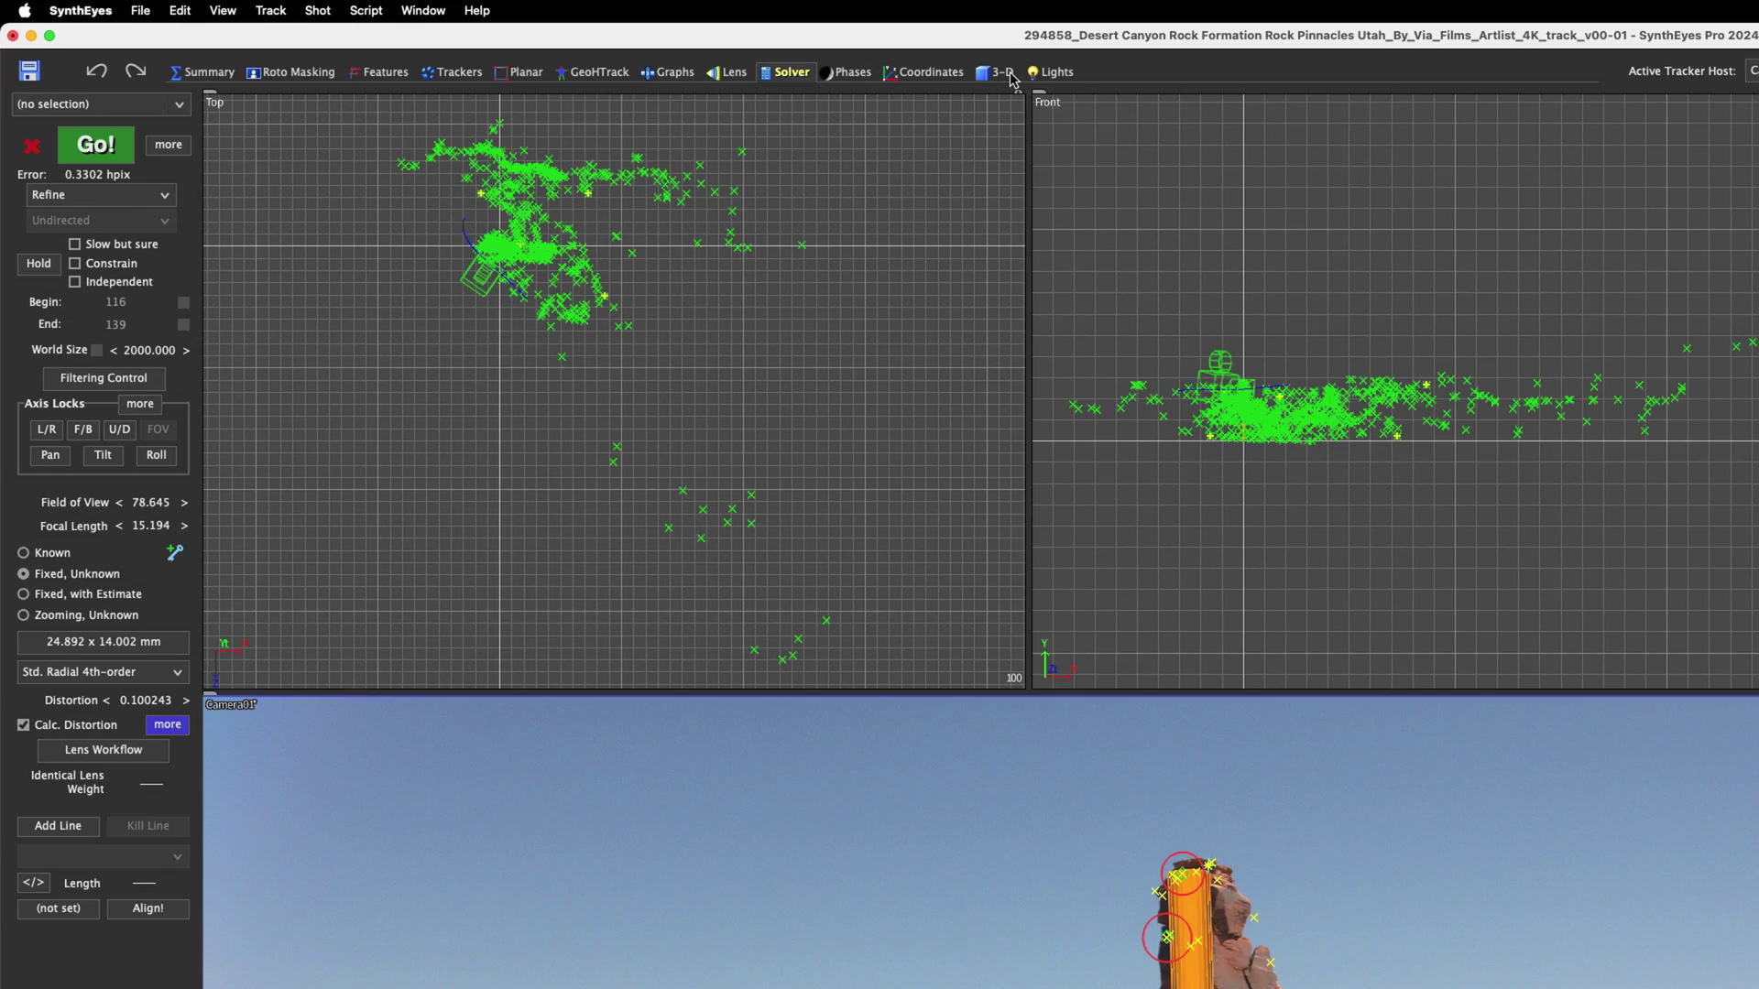
# Switch to the 3-D room and change the viewport layout to Quad Perspective.
pyautogui.click(1010, 73)
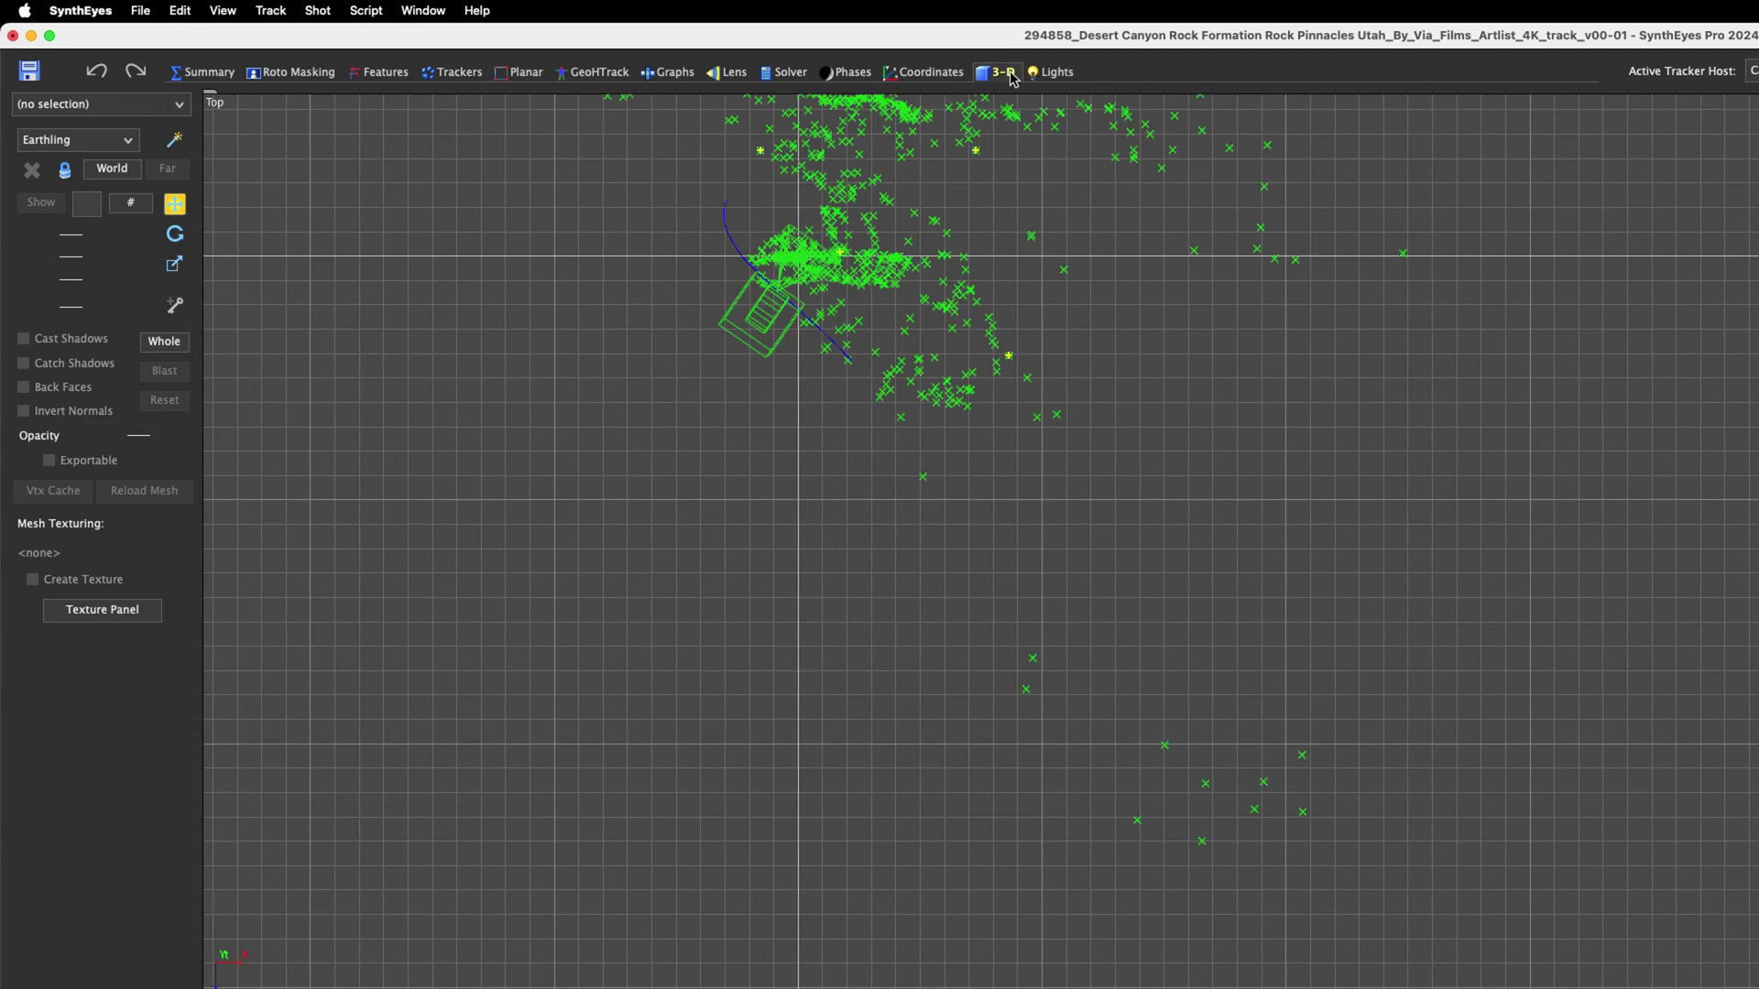
pyautogui.click(902, 70)
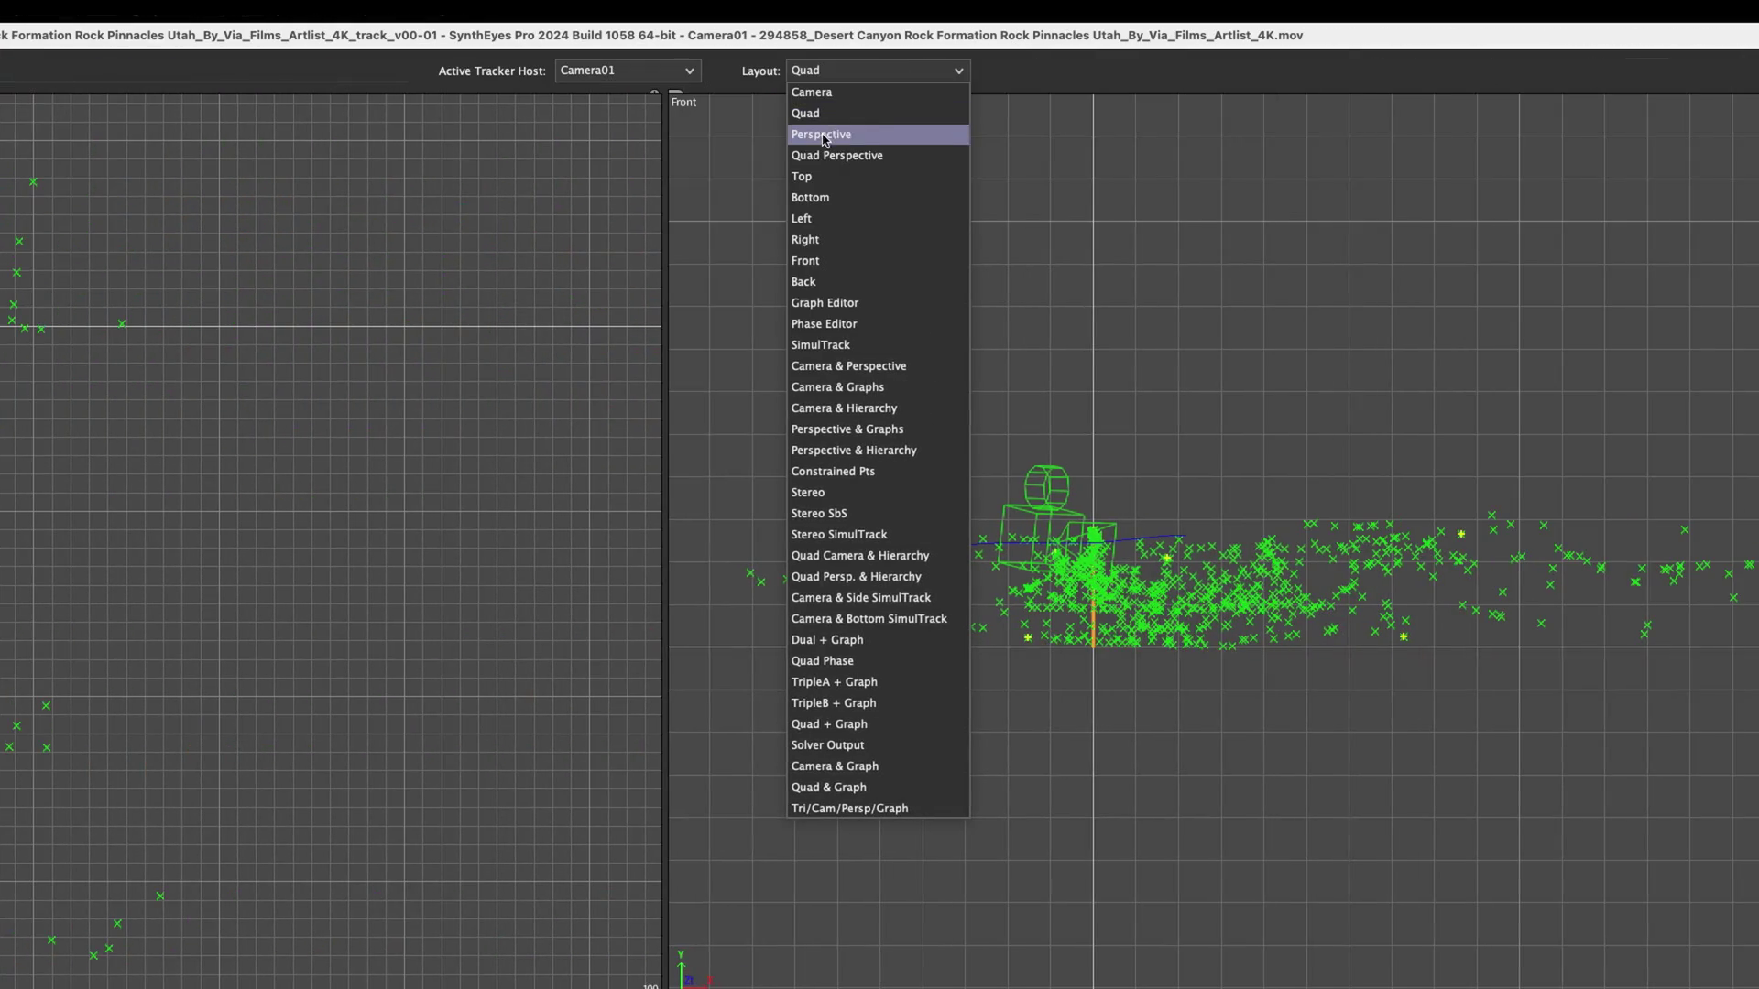
pyautogui.click(898, 155)
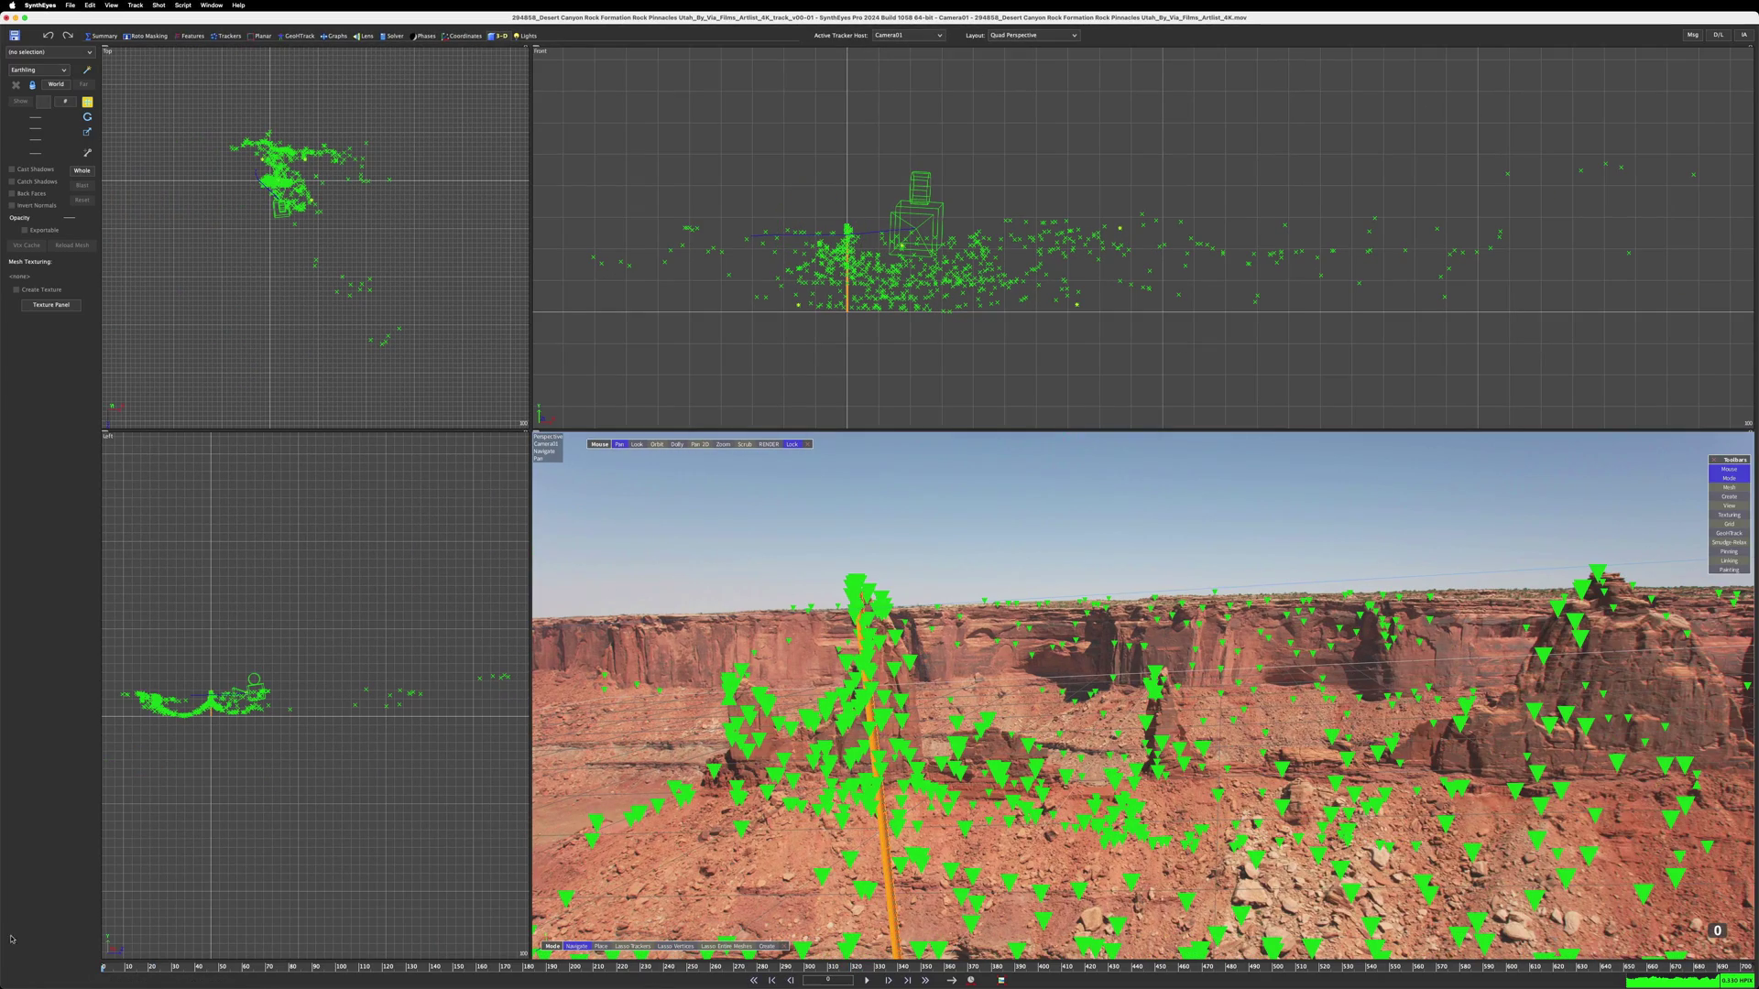
# Try the Pan, Lock, Pan 2D and Zoom navigation in the perspective view, and reset its framing to the camera image.
pyautogui.moveTo(678, 453); pyautogui.dragTo(1081, 392)
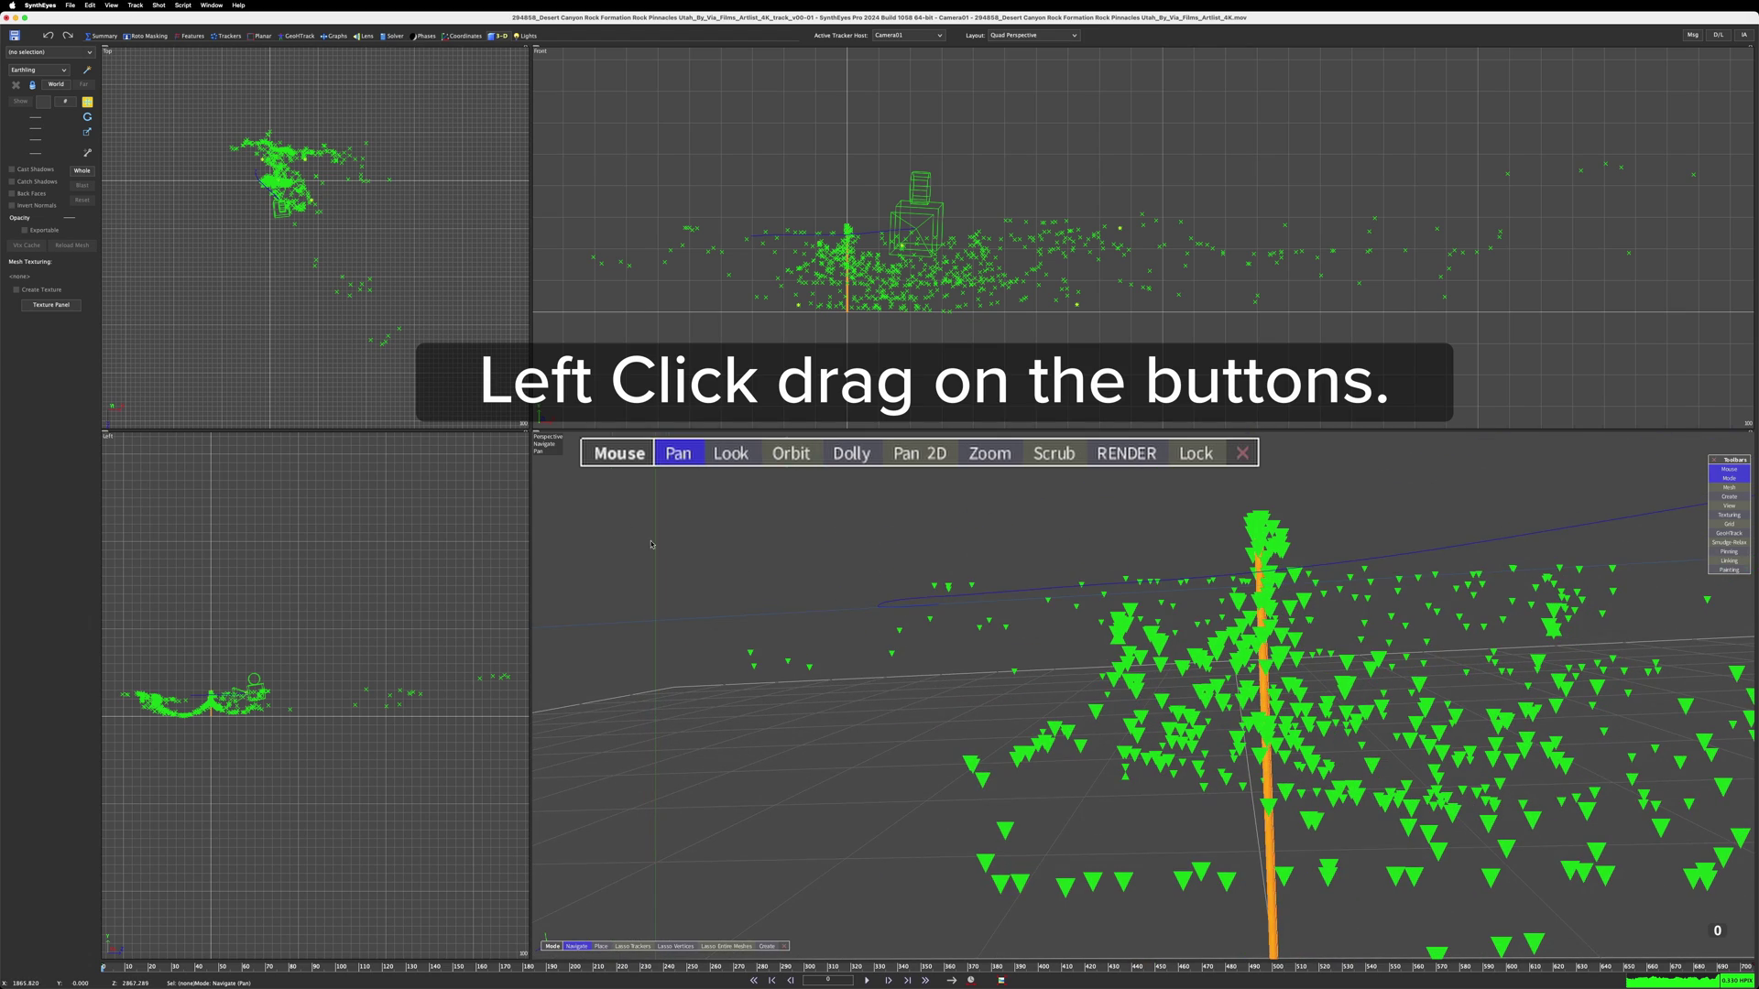
pyautogui.click(1206, 458)
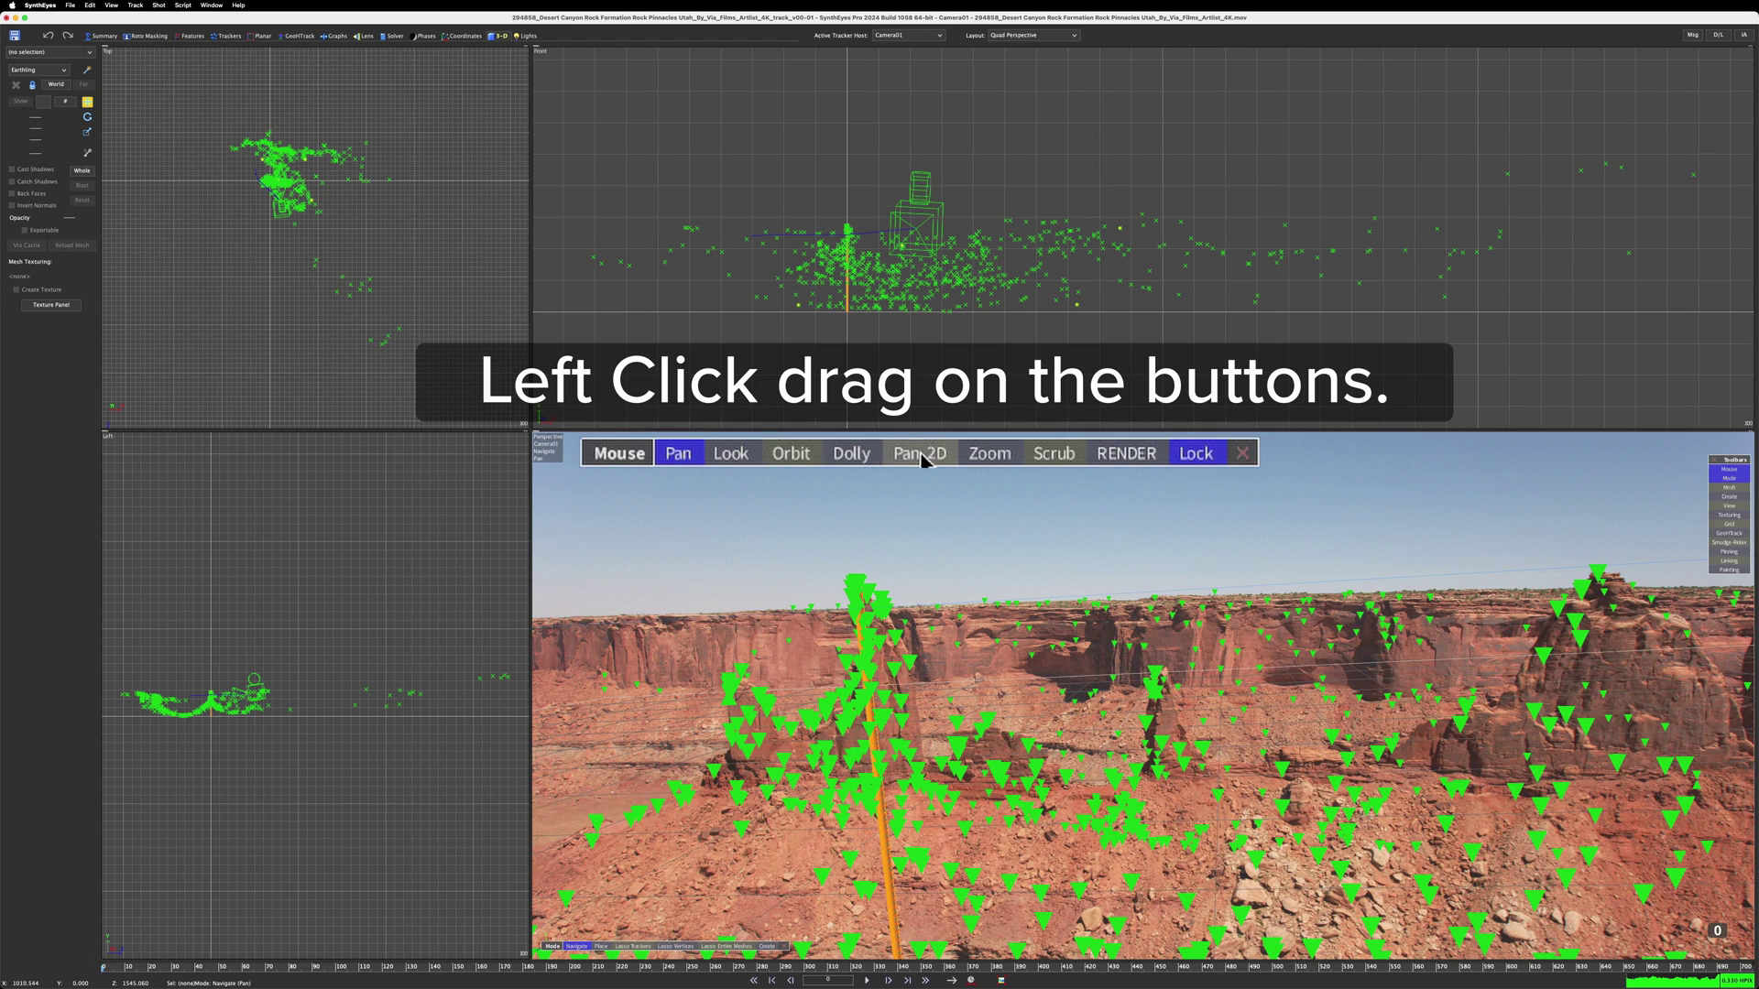
pyautogui.moveTo(919, 453); pyautogui.dragTo(1000, 545)
pyautogui.moveTo(678, 453); pyautogui.dragTo(756, 478)
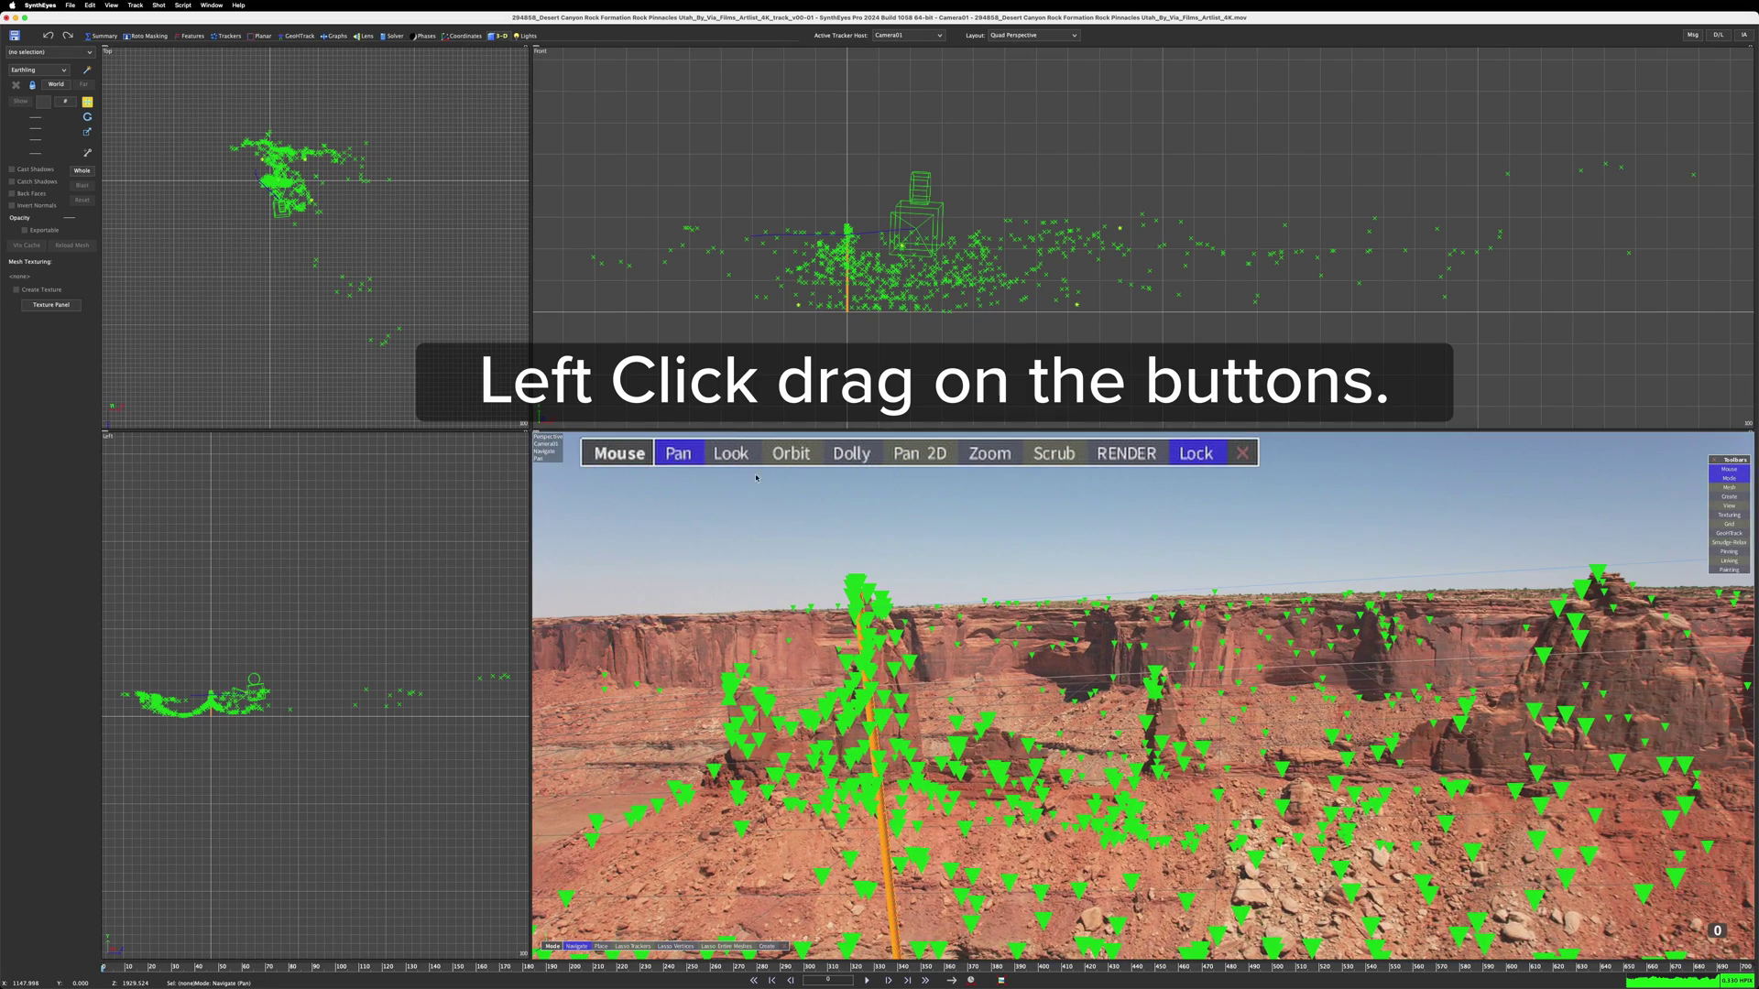
pyautogui.moveTo(981, 458); pyautogui.dragTo(1654, 533)
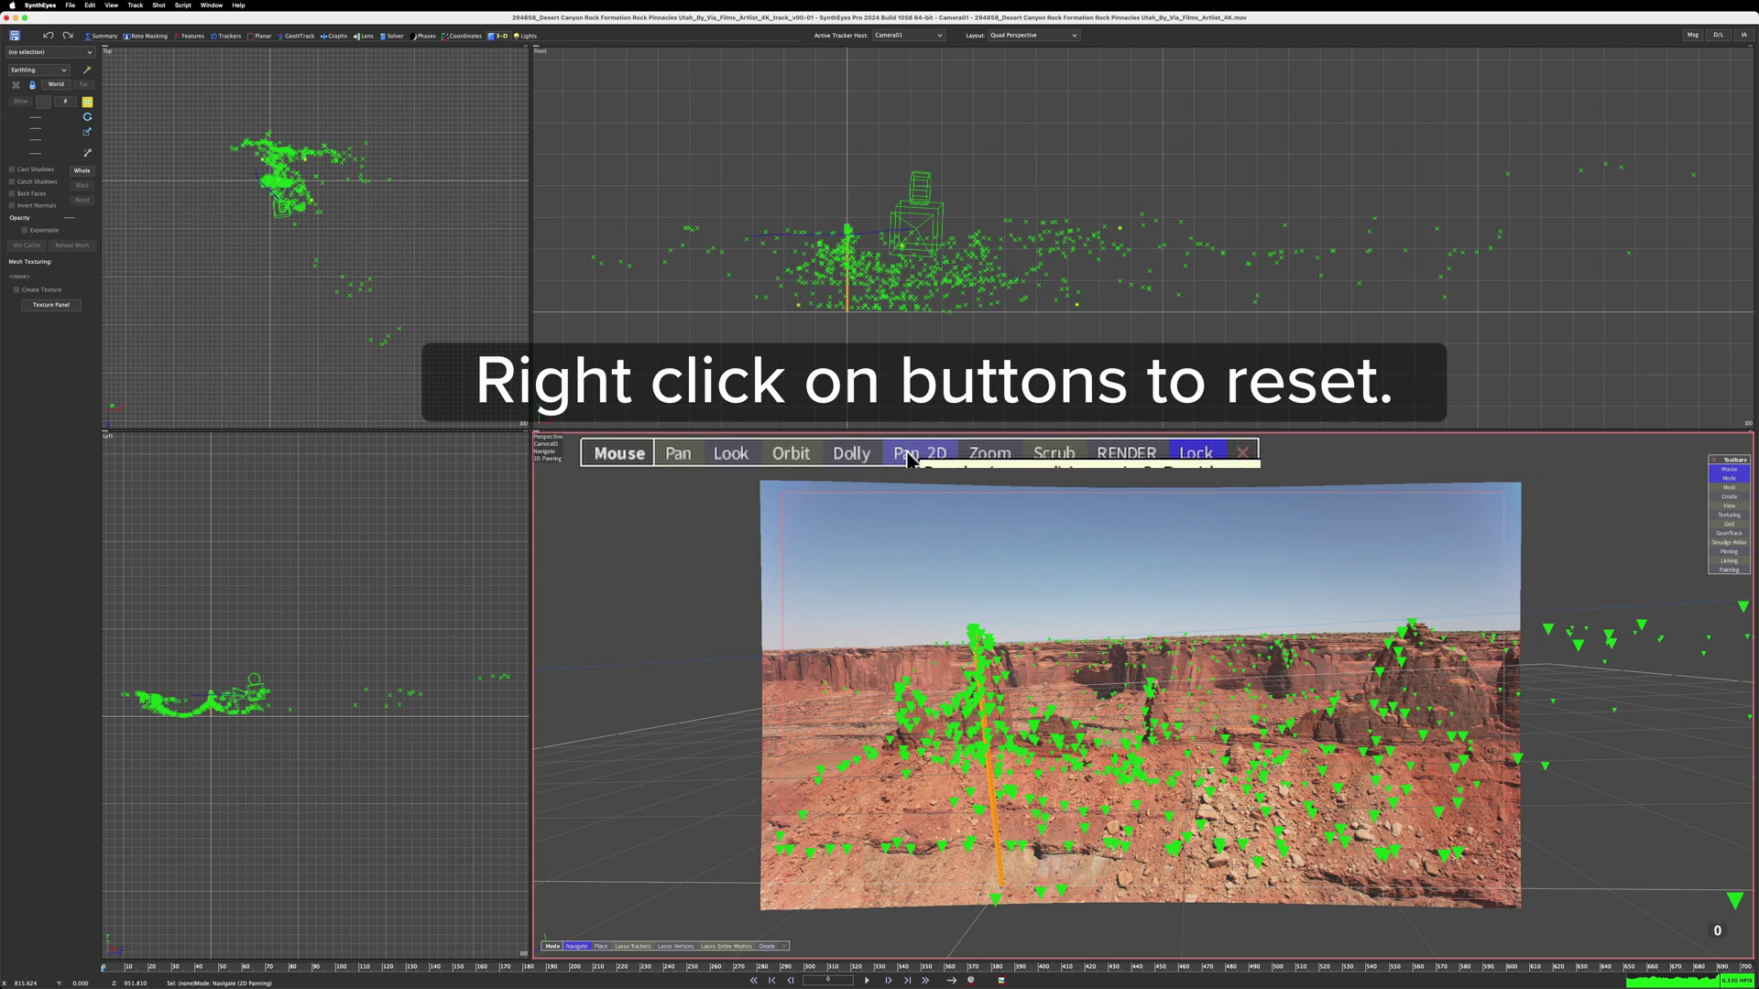
pyautogui.rightClick(697, 444)
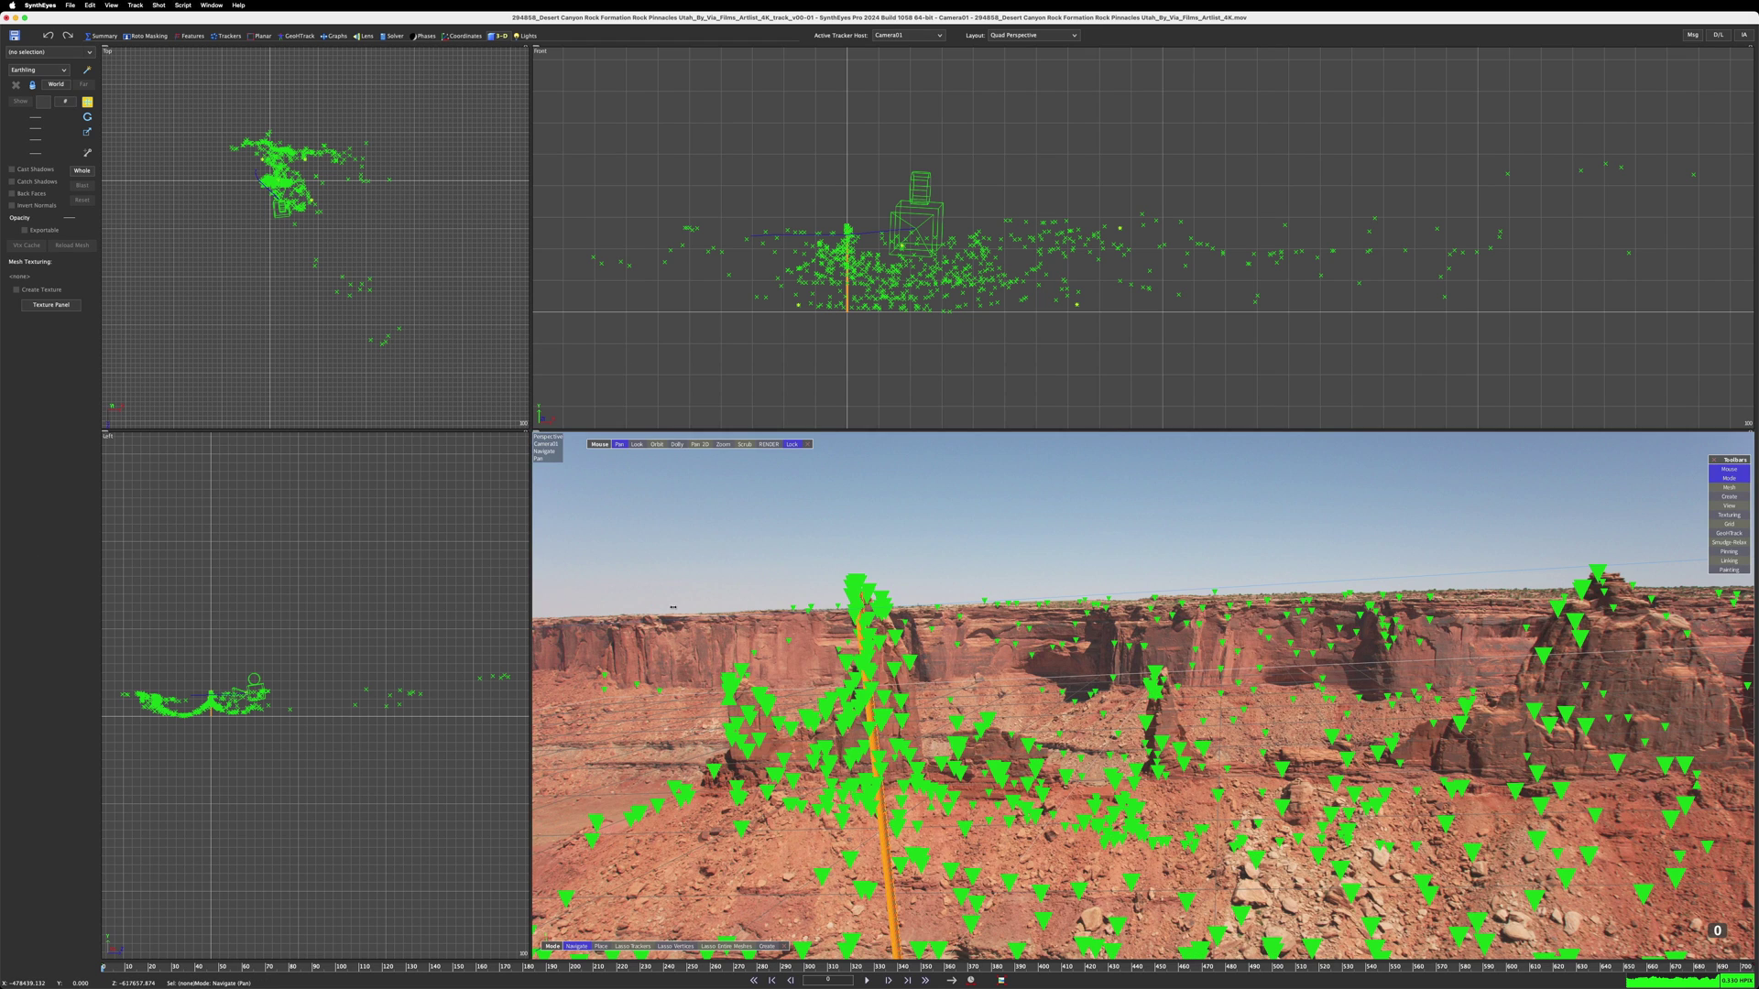
# Widen the Top and Left views to half the workspace and change the Left view to Perspective B.
pyautogui.moveTo(529, 430); pyautogui.dragTo(928, 431)
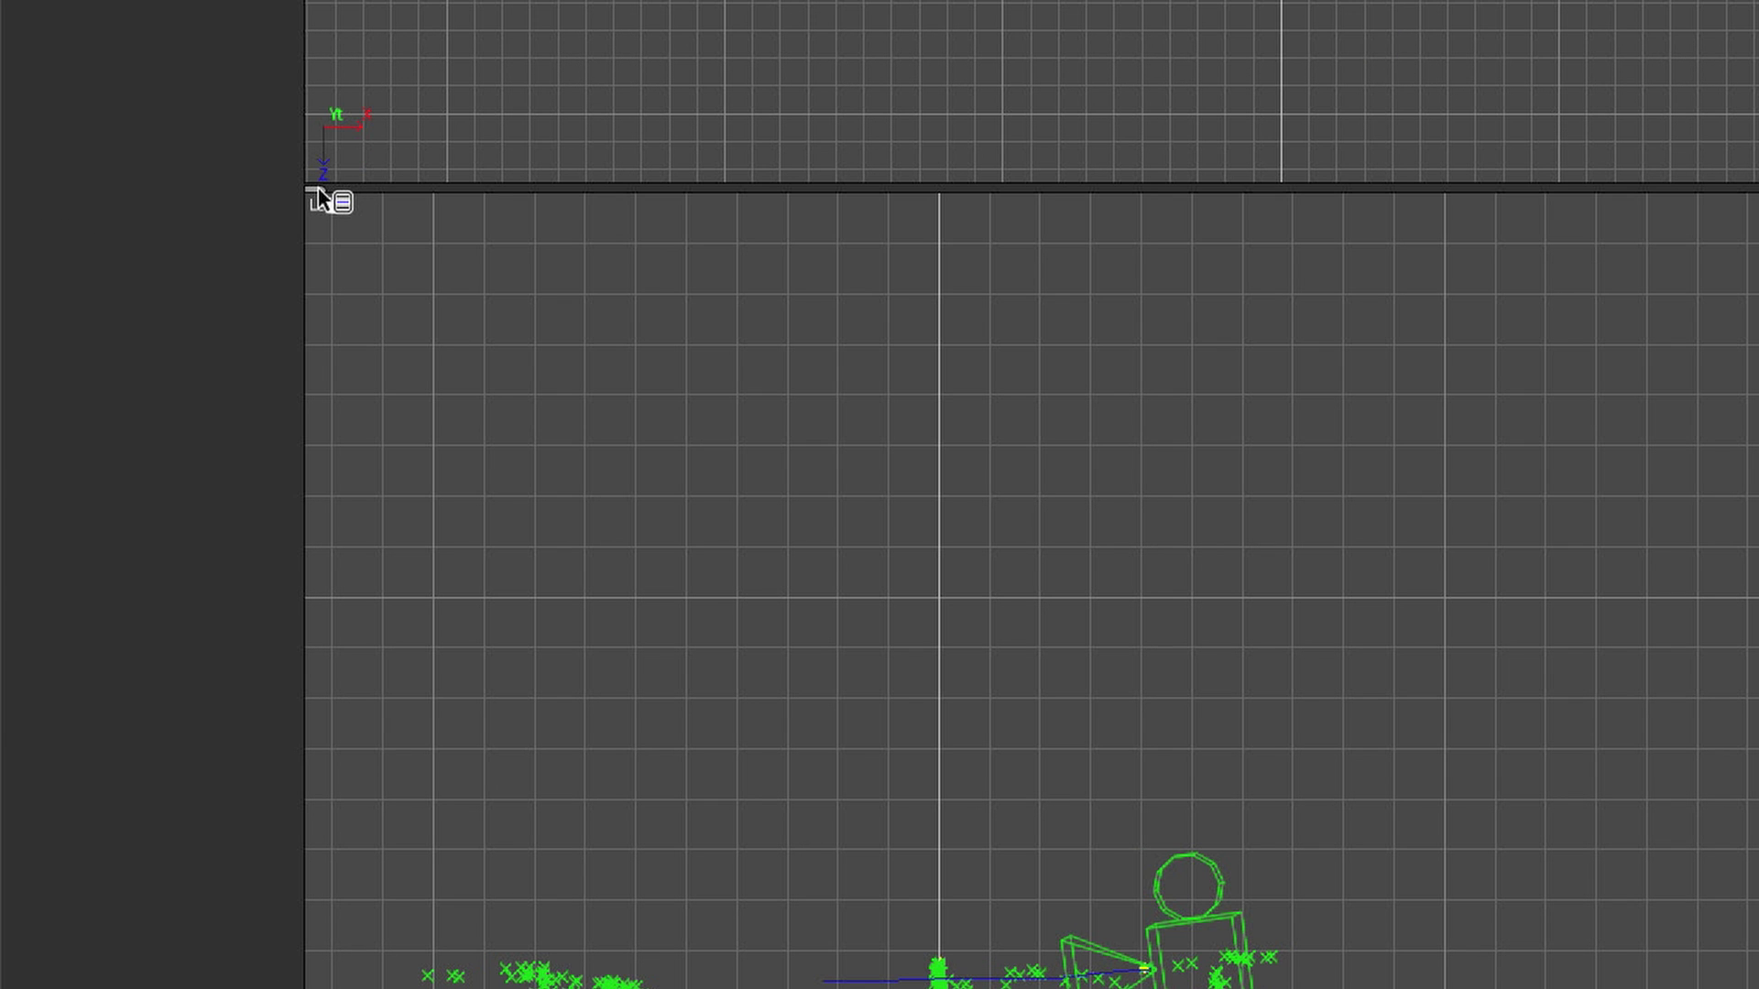
pyautogui.click(317, 187)
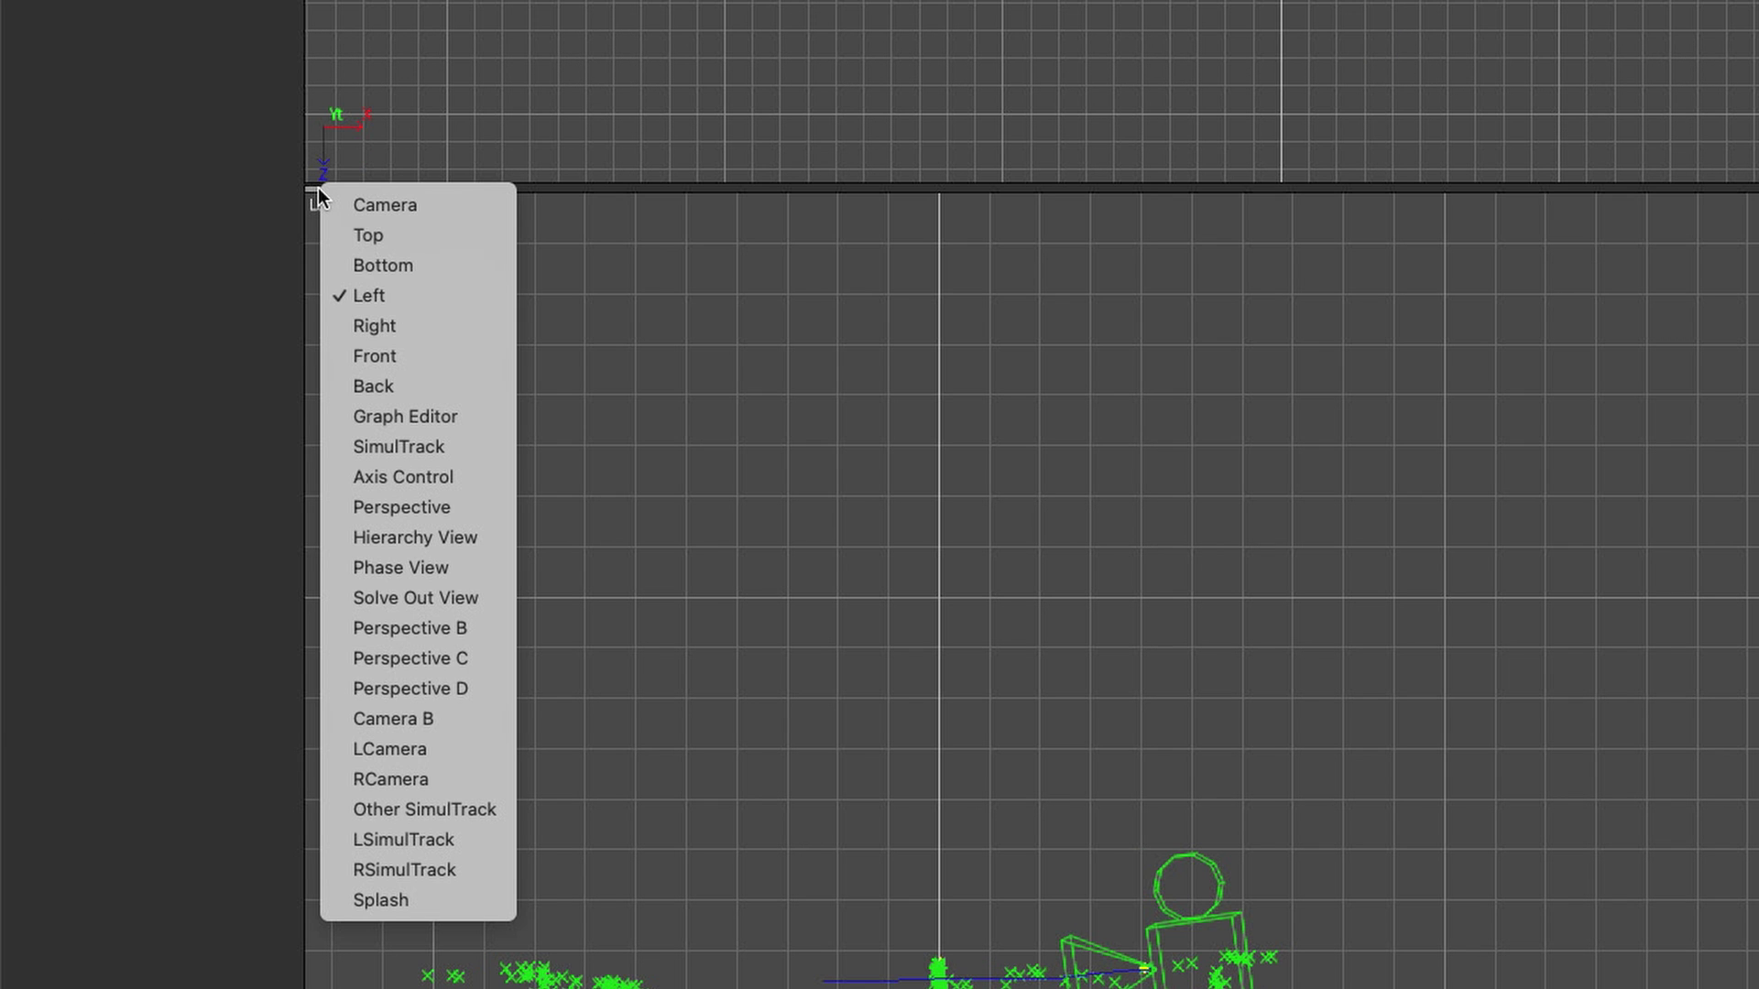
pyautogui.click(482, 634)
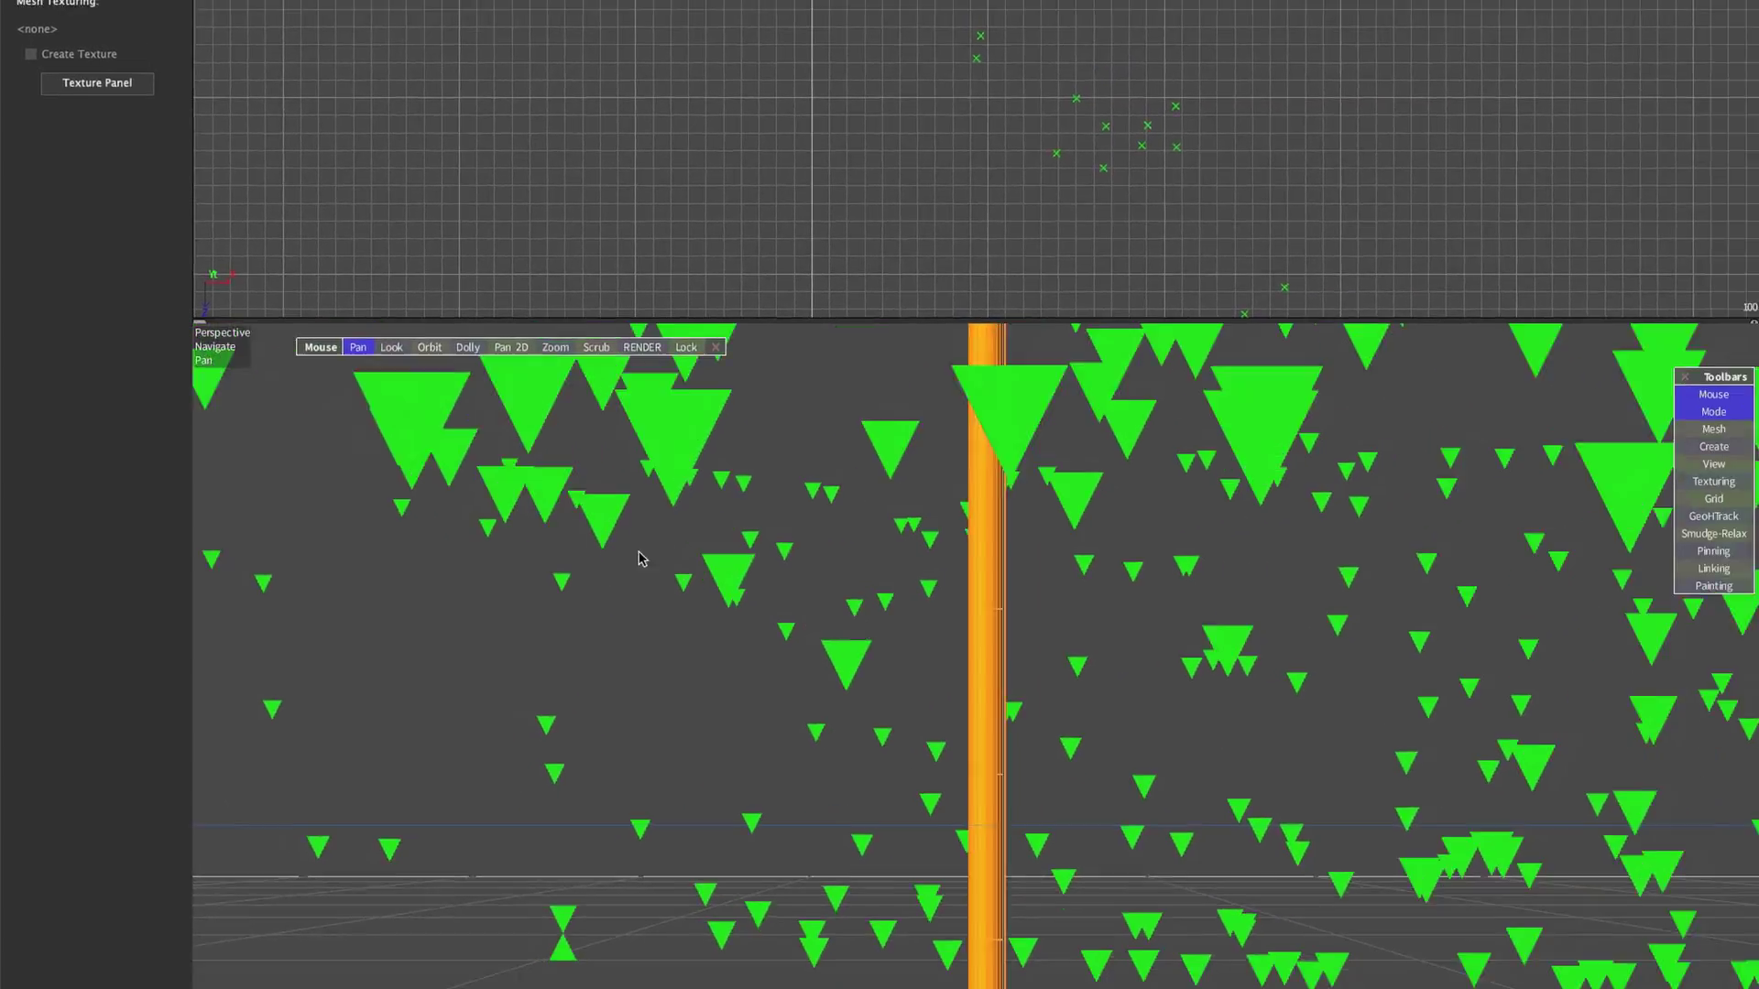
# Zoom, pan and orbit around the cylinder in Perspective B to examine the tracker cloud and camera path.
pyautogui.scroll(-5, 376, 547)
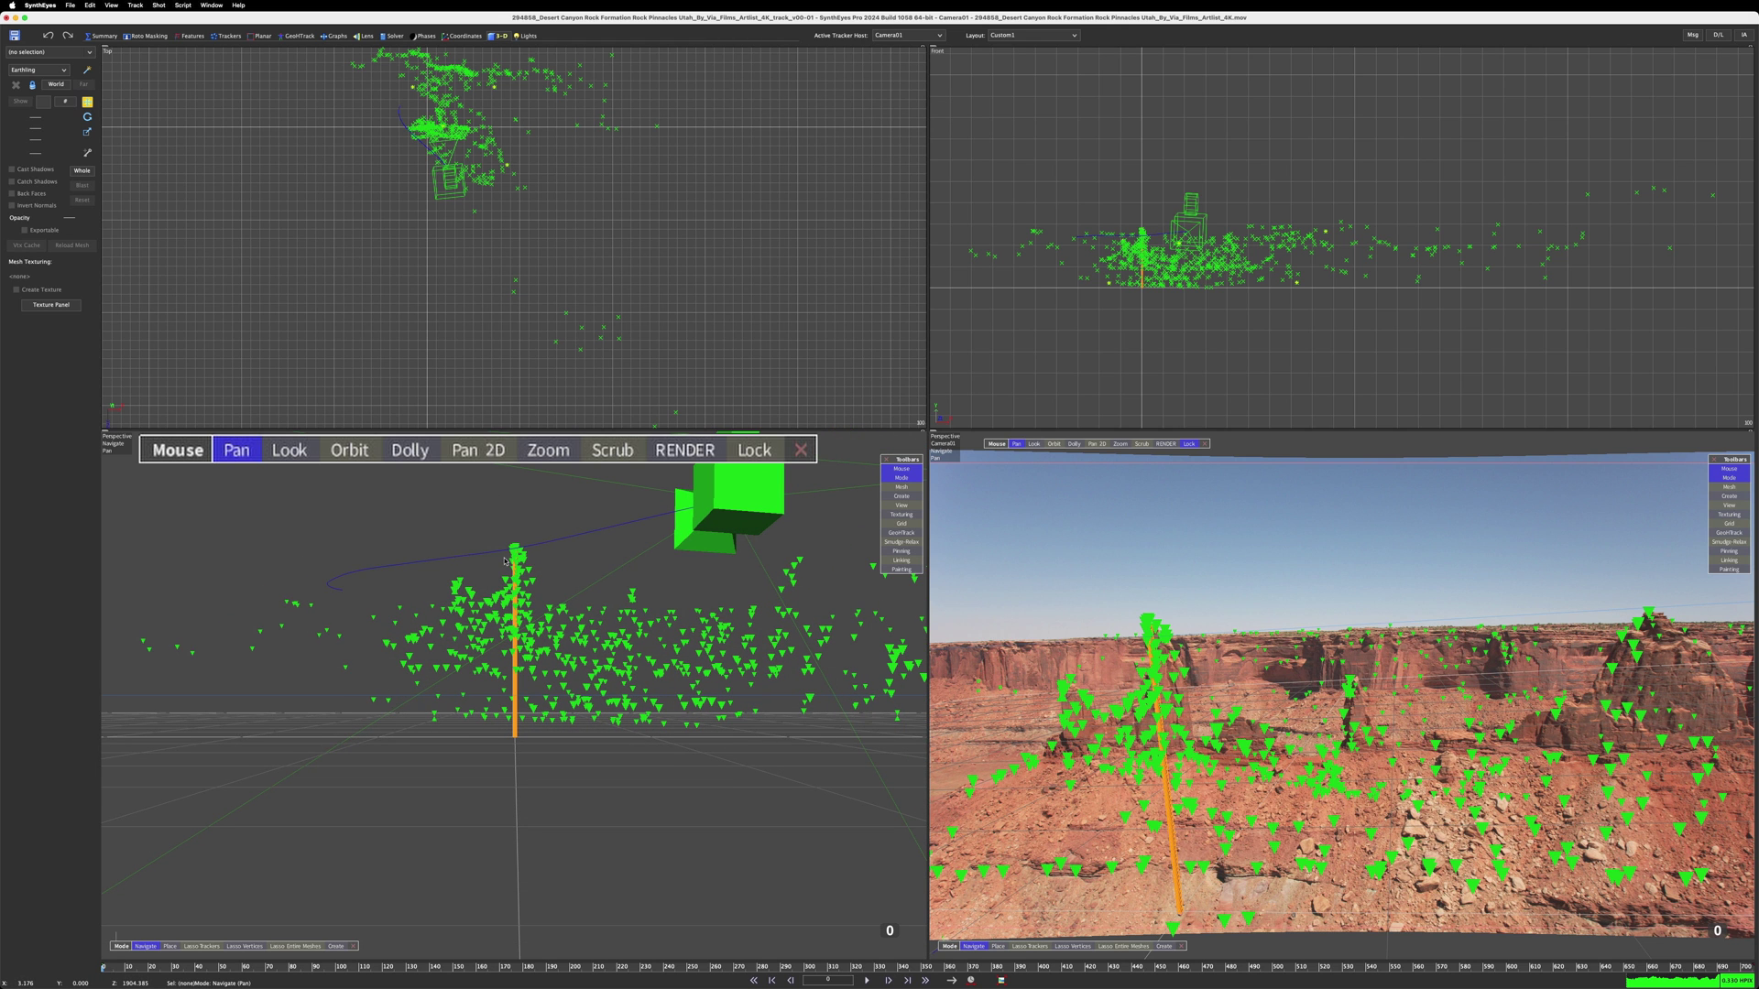
pyautogui.moveTo(504, 561); pyautogui.dragTo(490, 609)
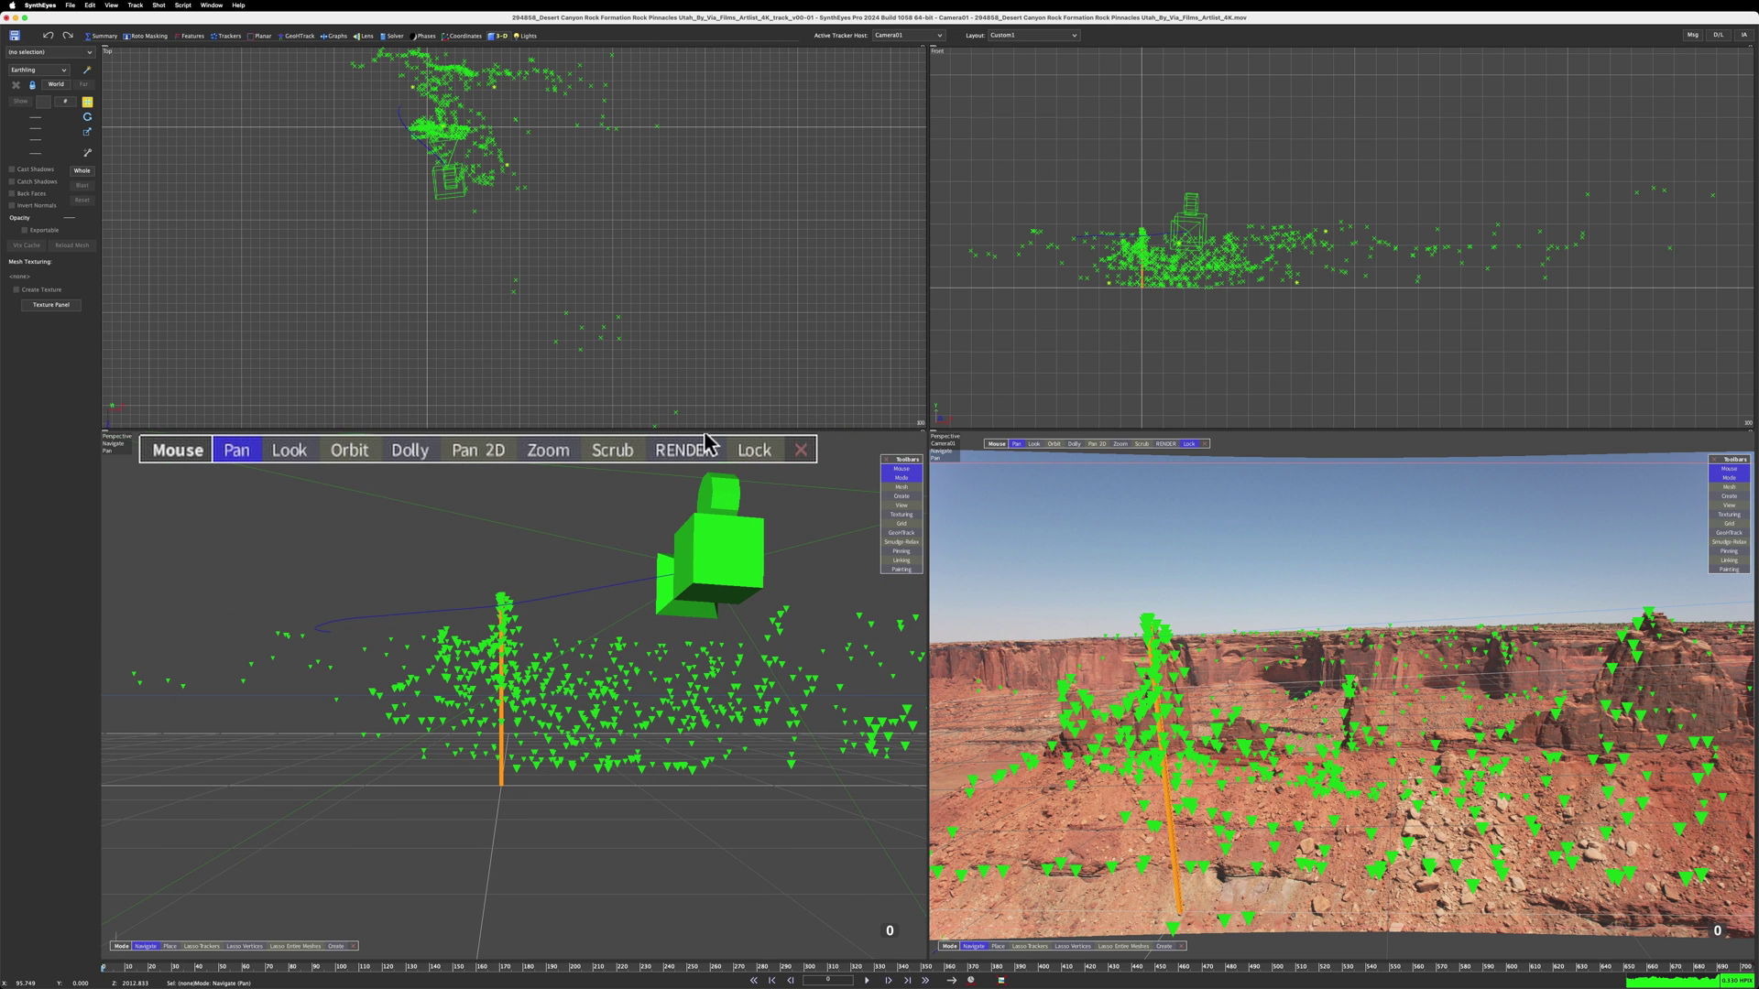
pyautogui.click(349, 450)
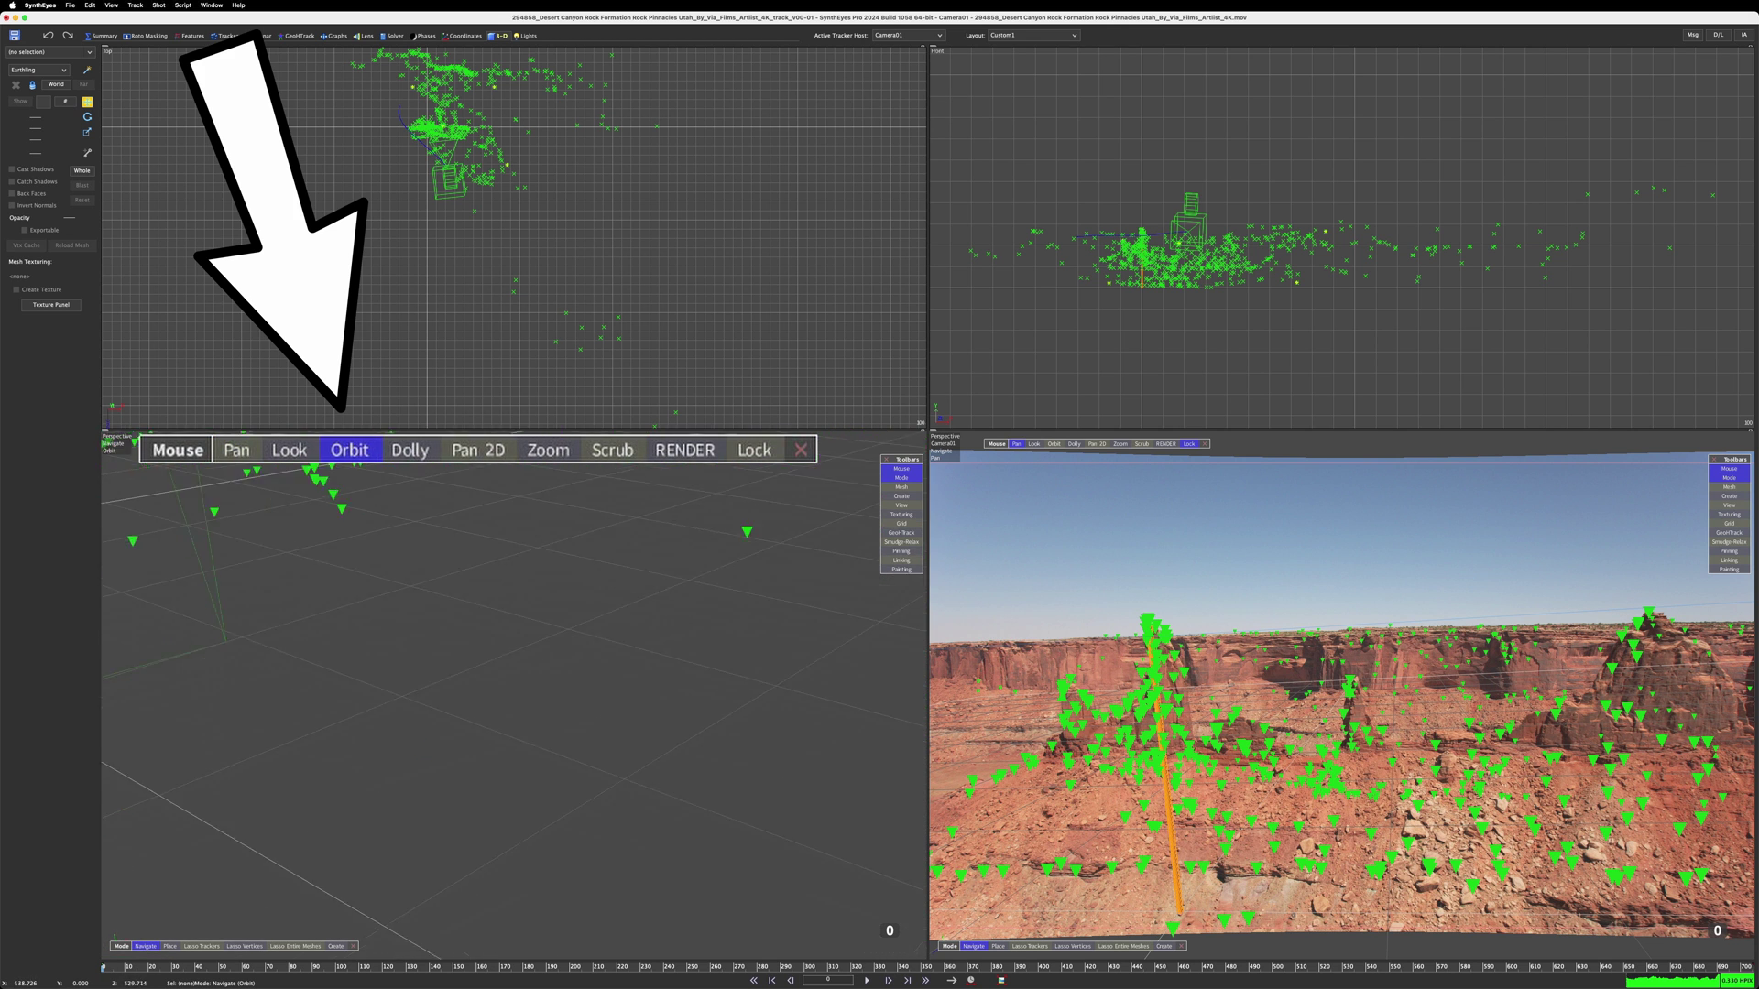
pyautogui.moveTo(513, 696); pyautogui.dragTo(614, 735)
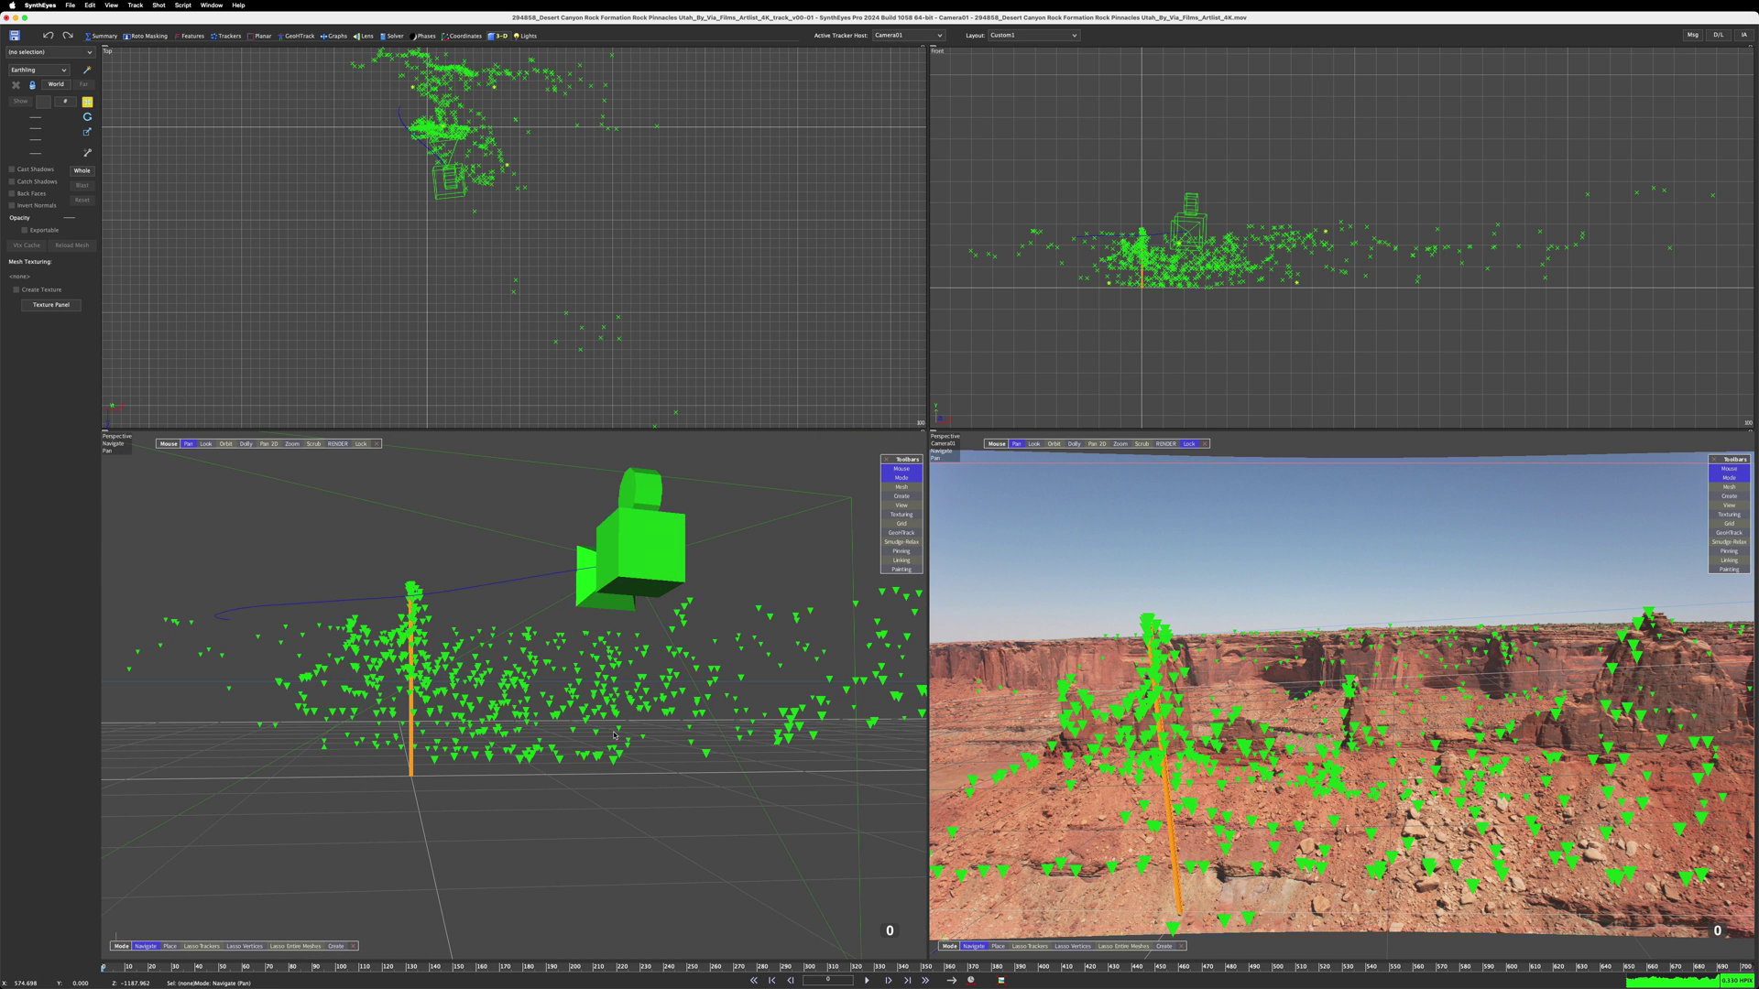
pyautogui.keyDown('super'); pyautogui.moveTo(594, 828); pyautogui.dragTo(605, 911); pyautogui.keyUp('super')
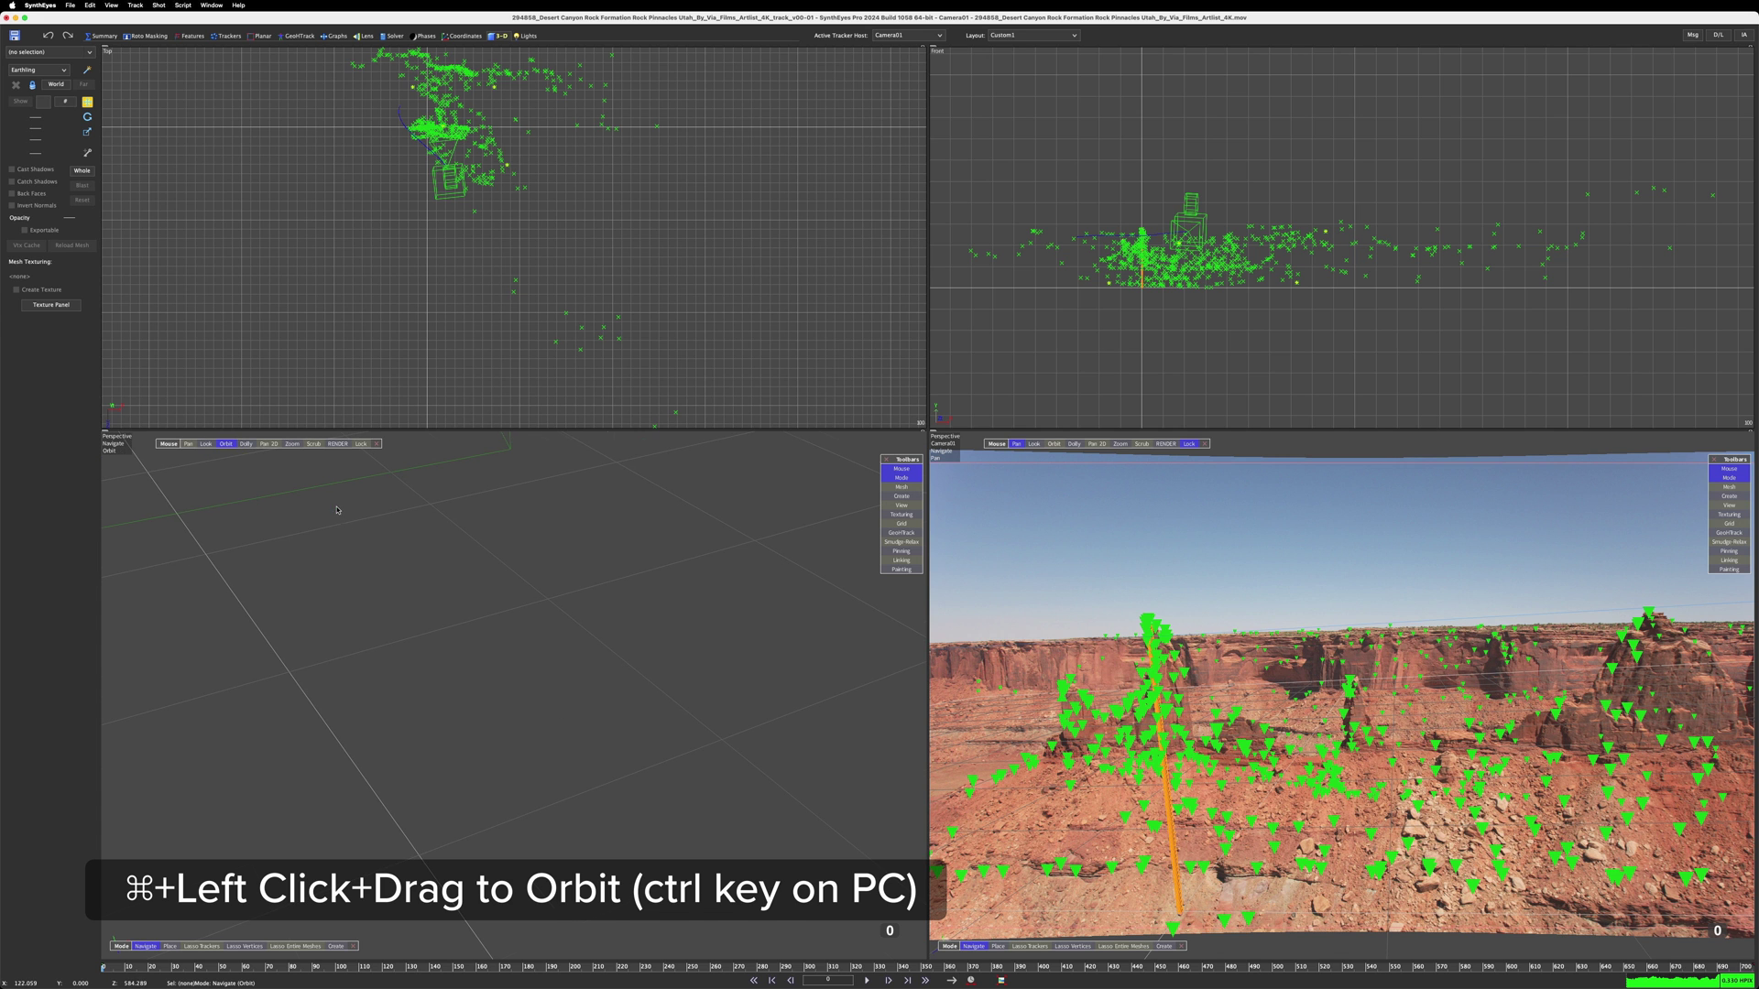
pyautogui.moveTo(337, 510); pyautogui.dragTo(436, 575, button='middle')
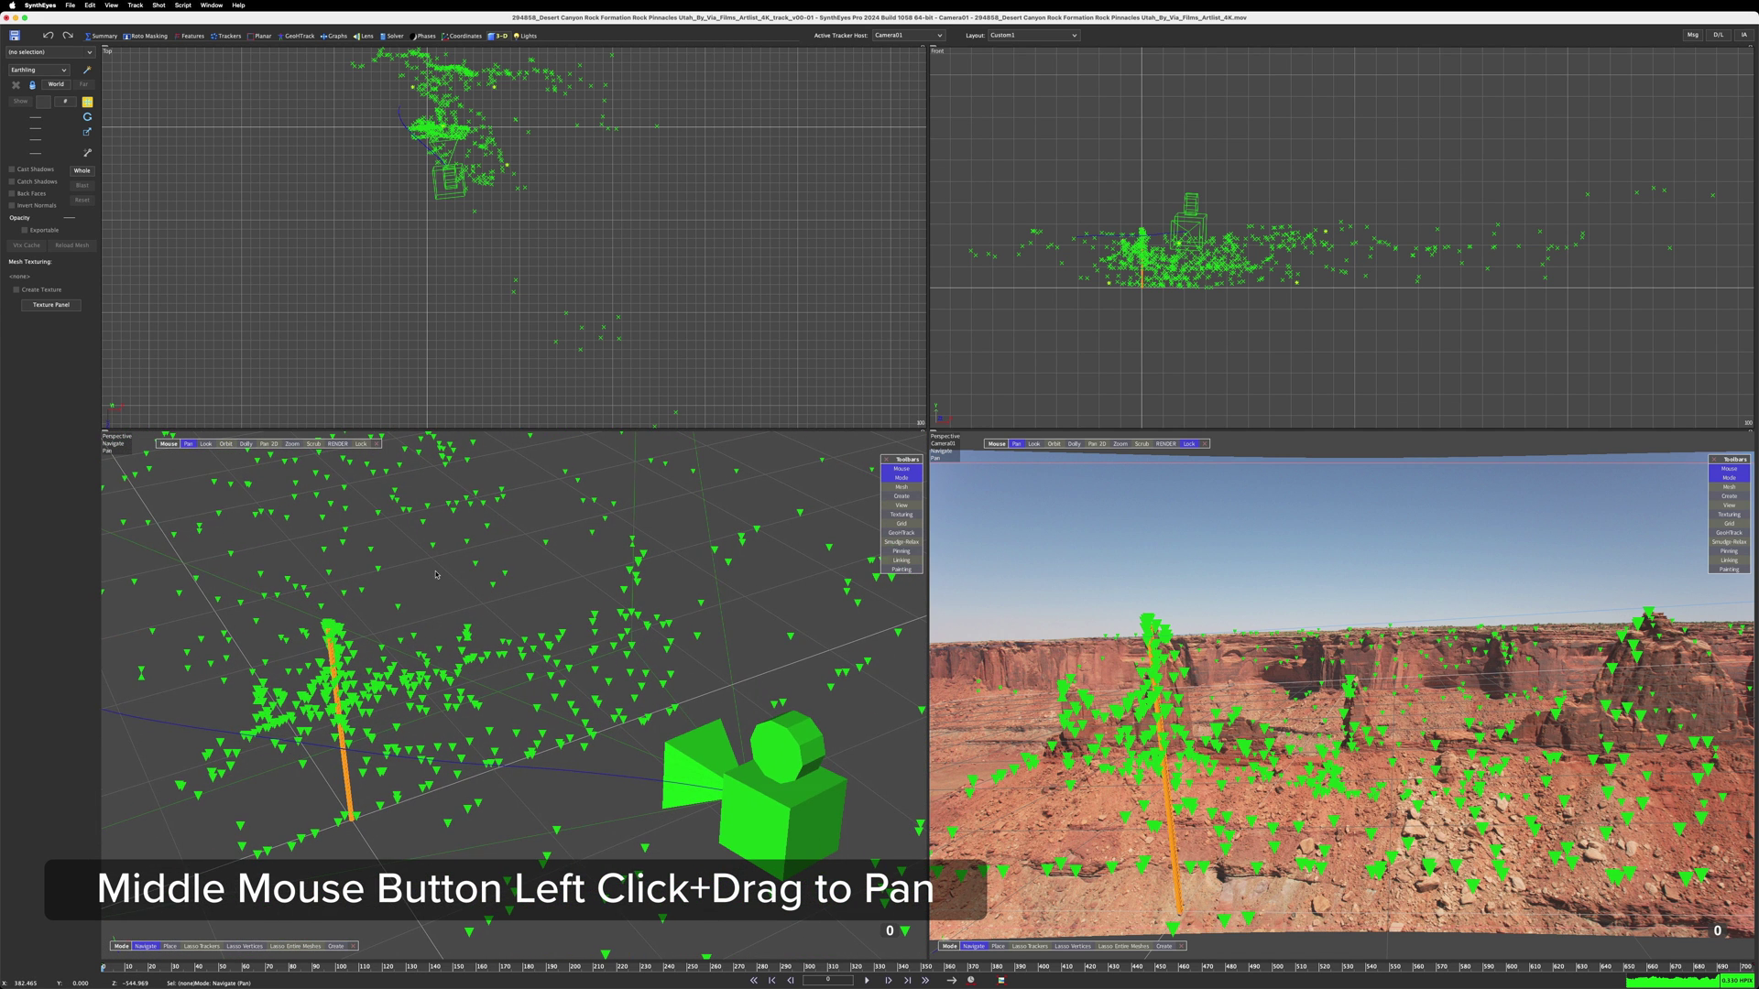
pyautogui.moveTo(457, 588); pyautogui.dragTo(427, 614, button='right')
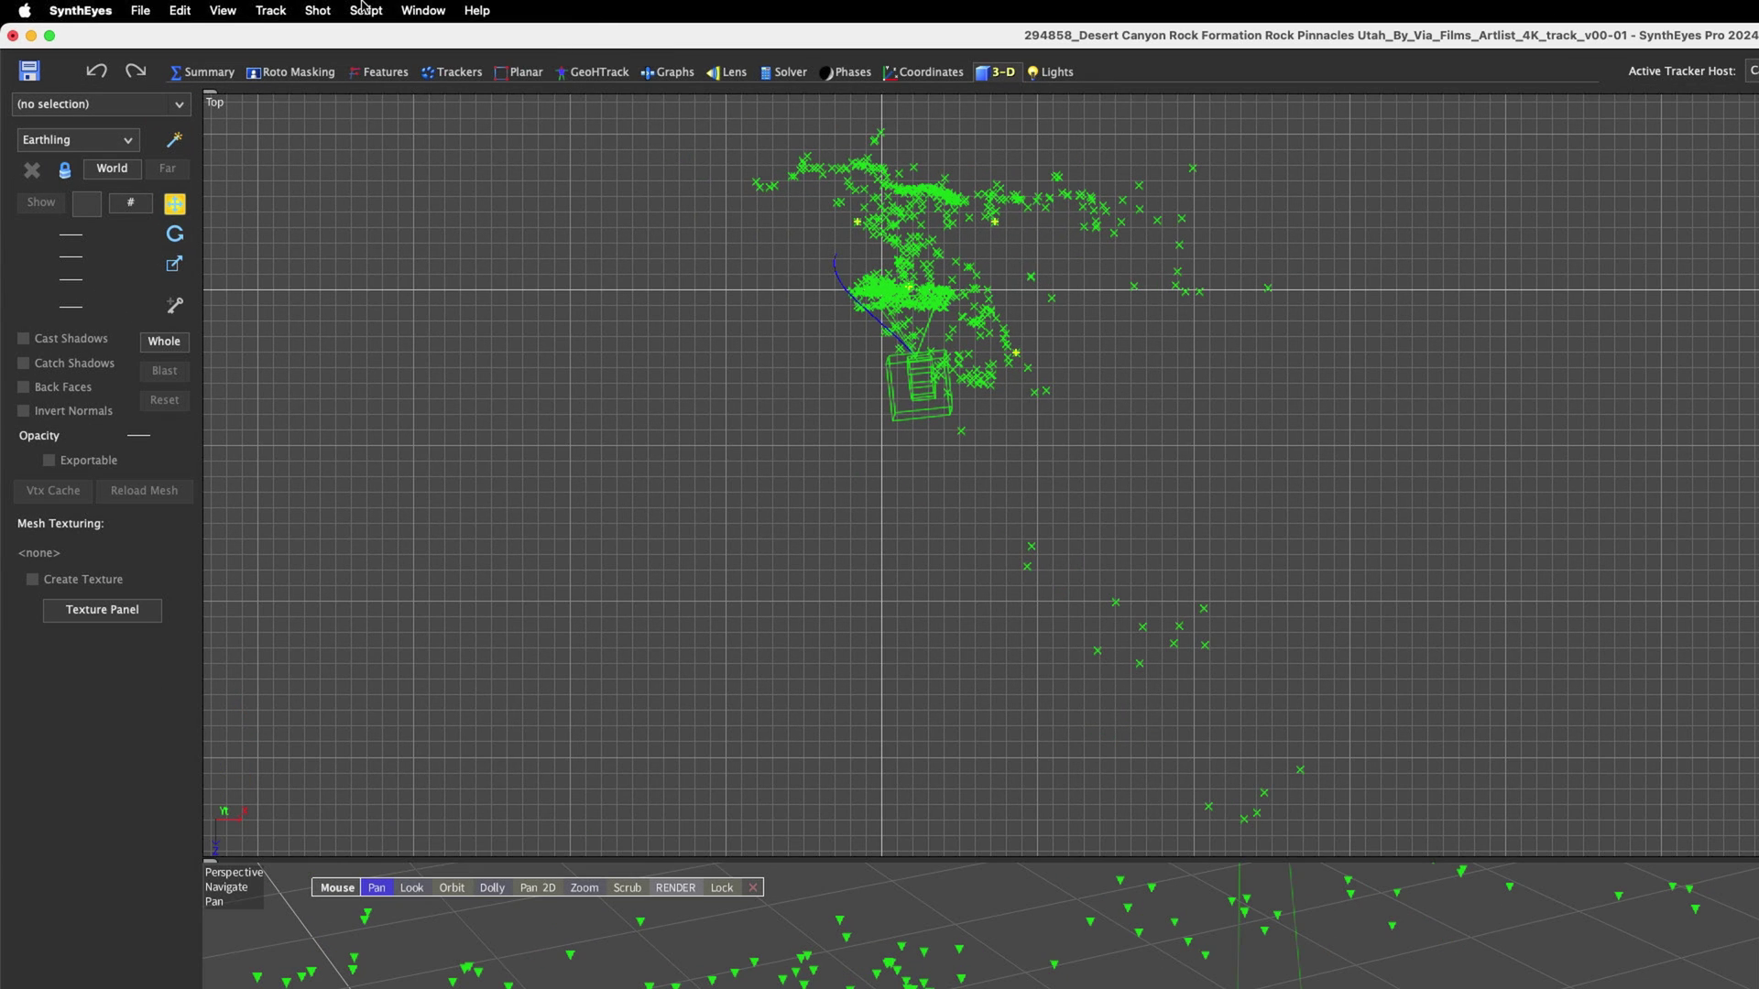
# Review the Custom1 arrangement in the Viewport Layout Manager and keep Custom1 as the active layout.
pyautogui.click(411, 9)
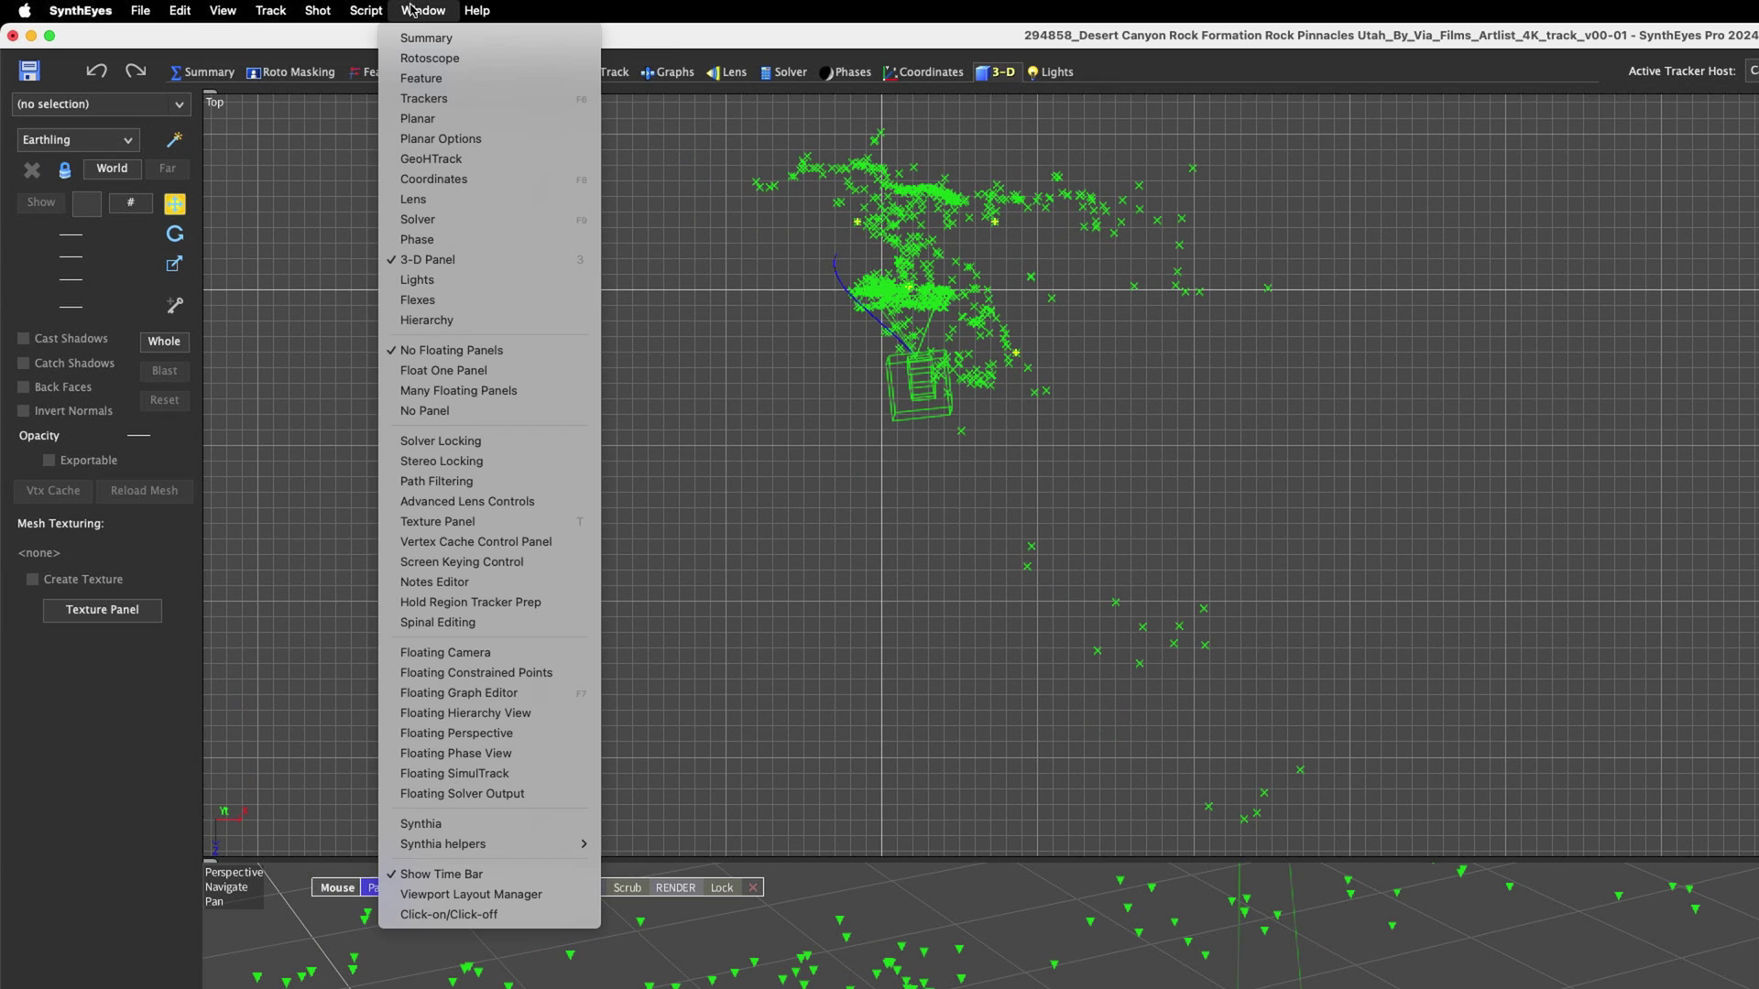
pyautogui.click(535, 894)
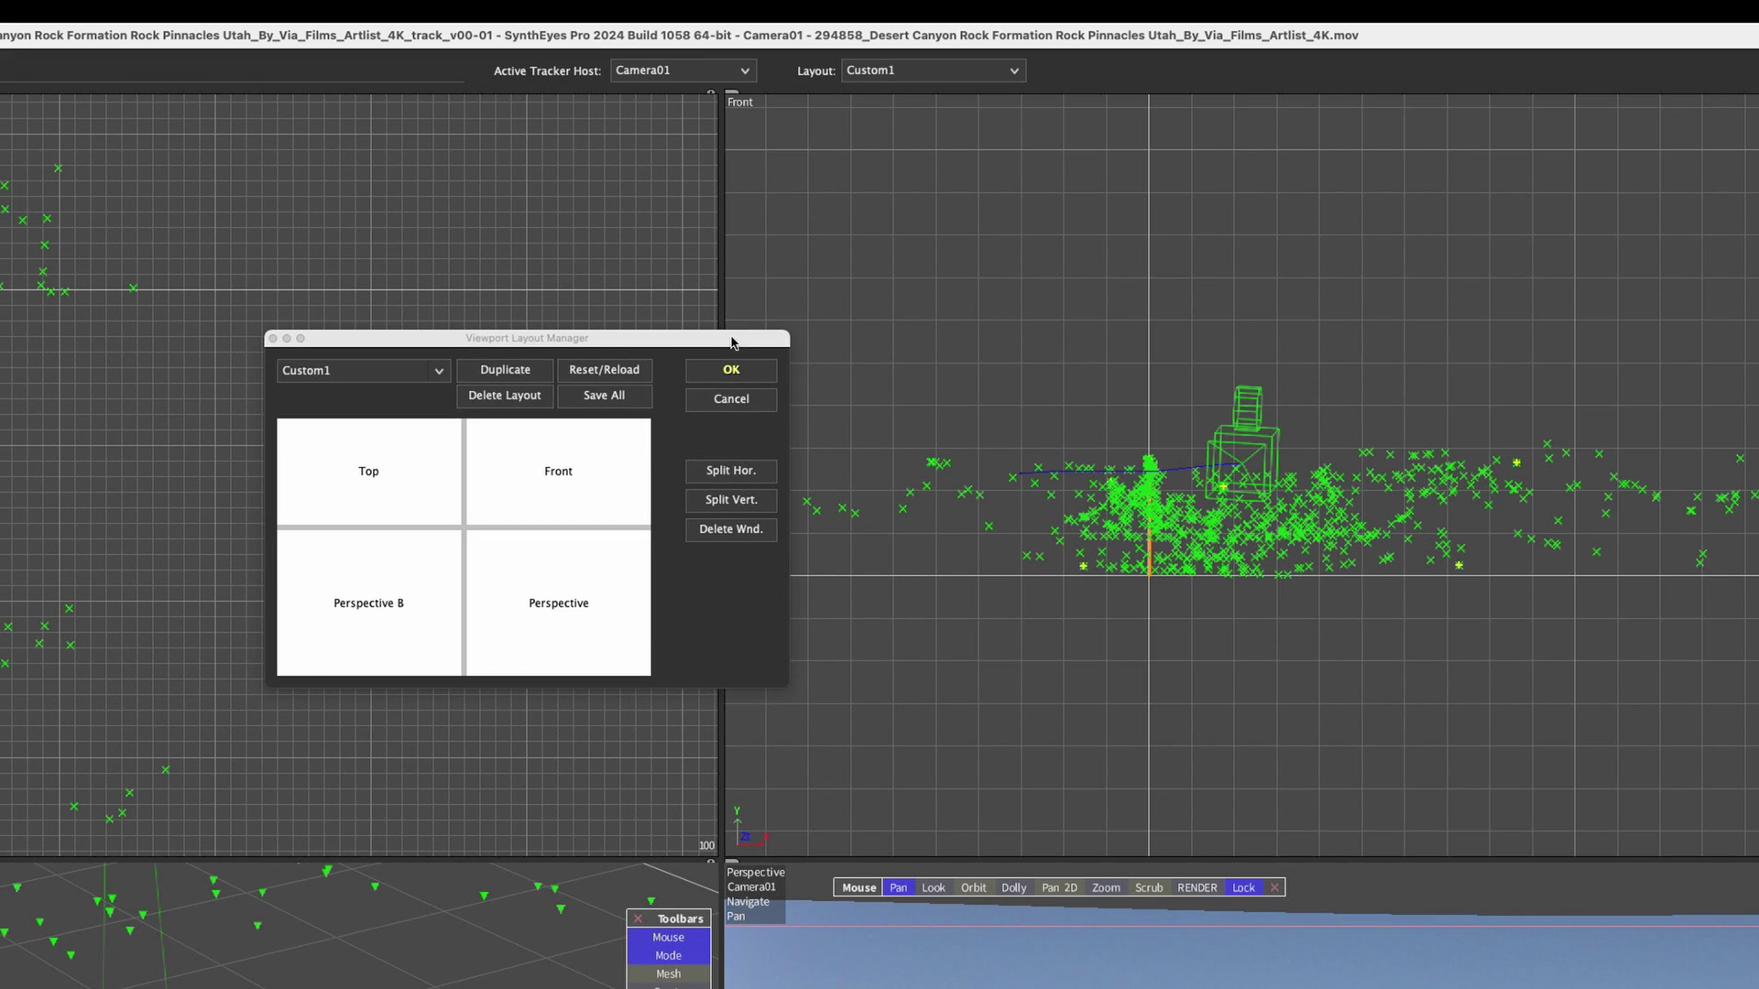
pyautogui.click(938, 70)
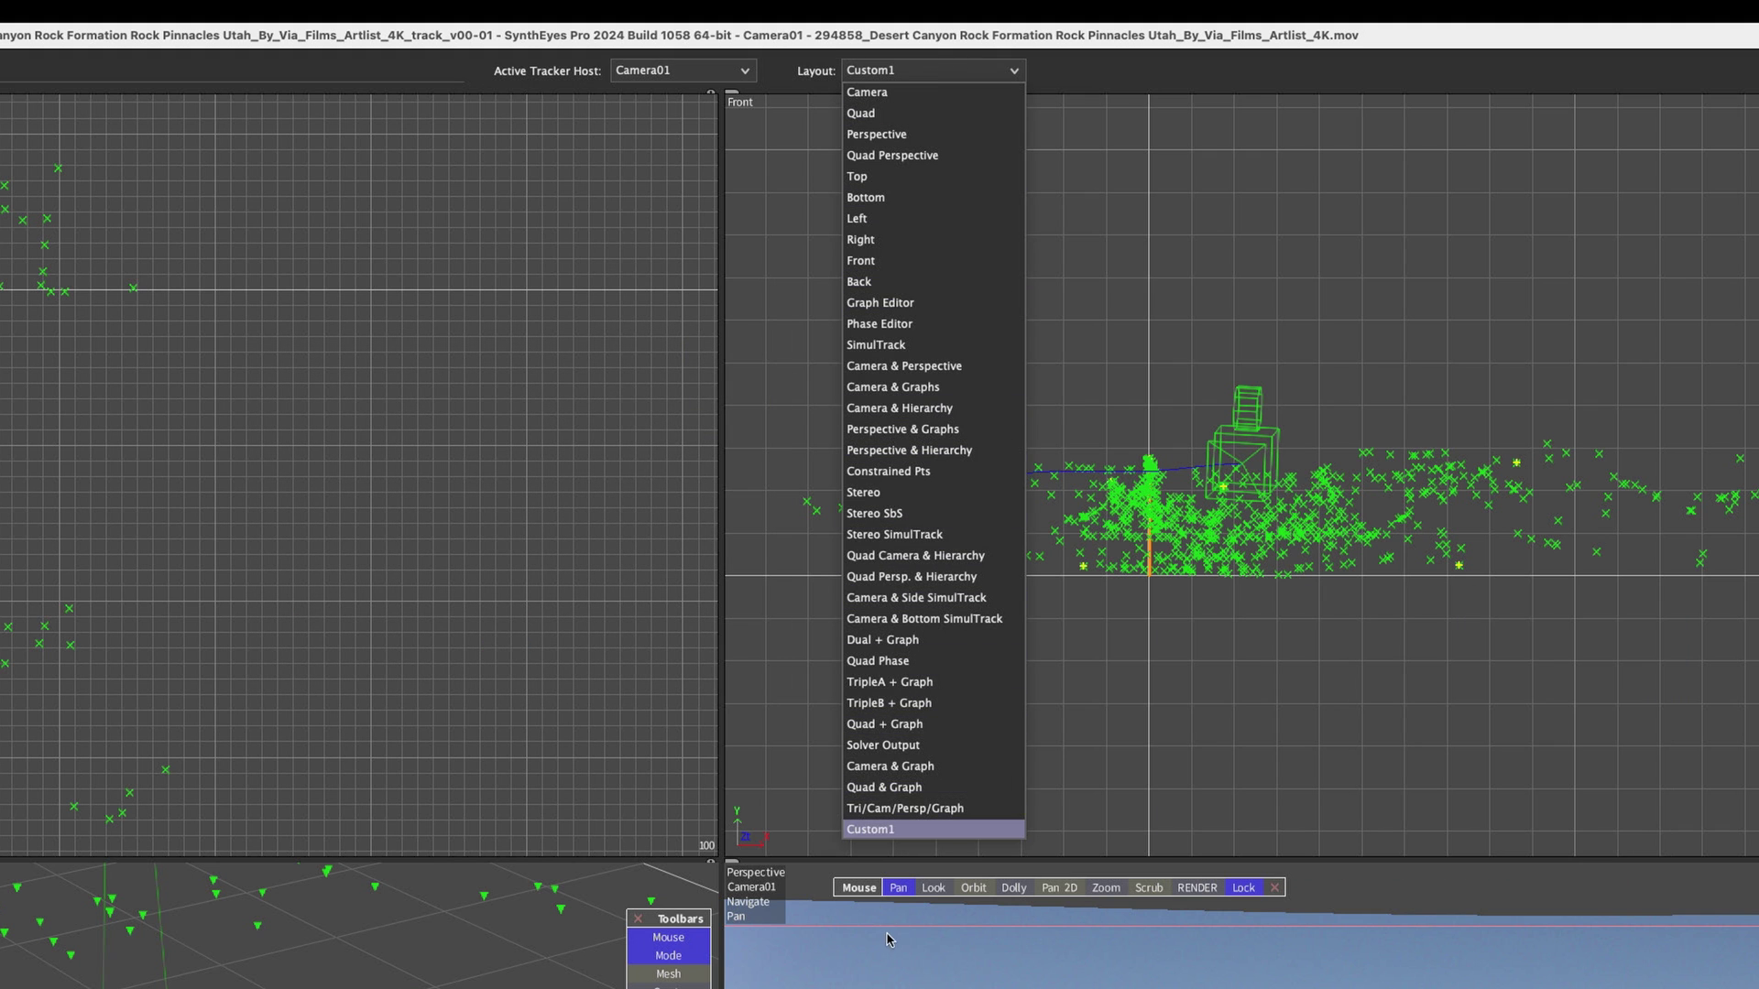
pyautogui.click(907, 830)
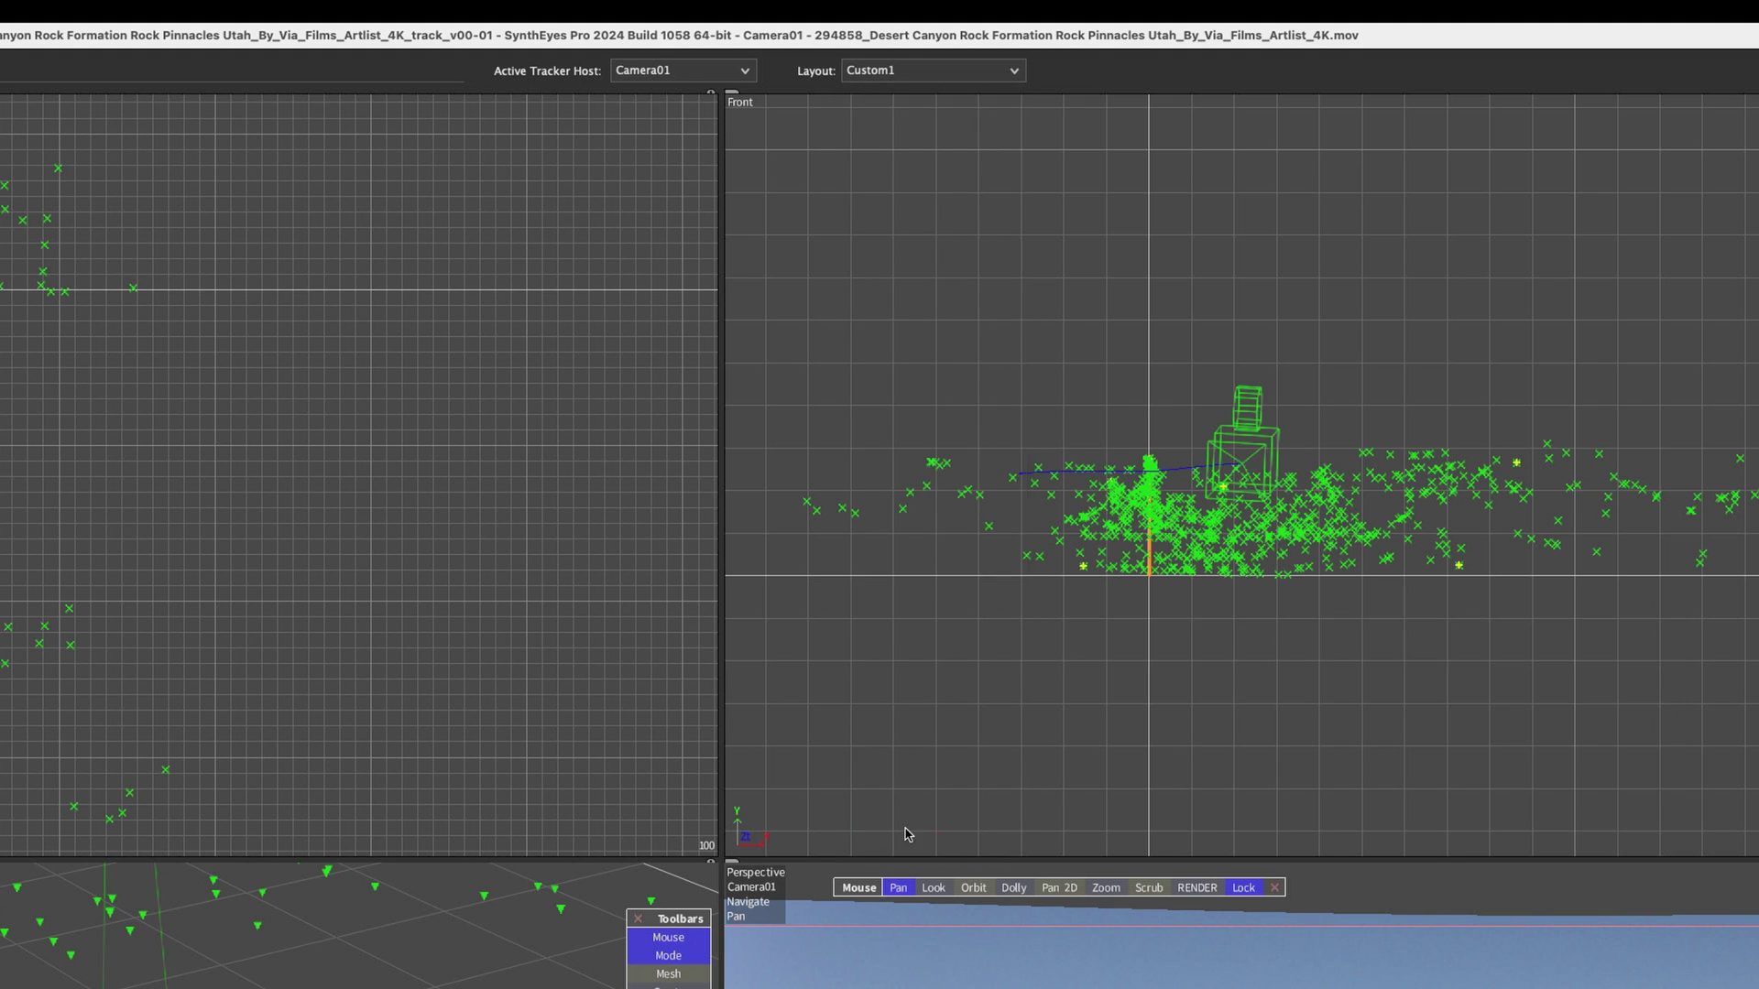
# Rename the Custom1 layout to "Two Perspectives" in the Viewport Layout Manager.
pyautogui.click(423, 10)
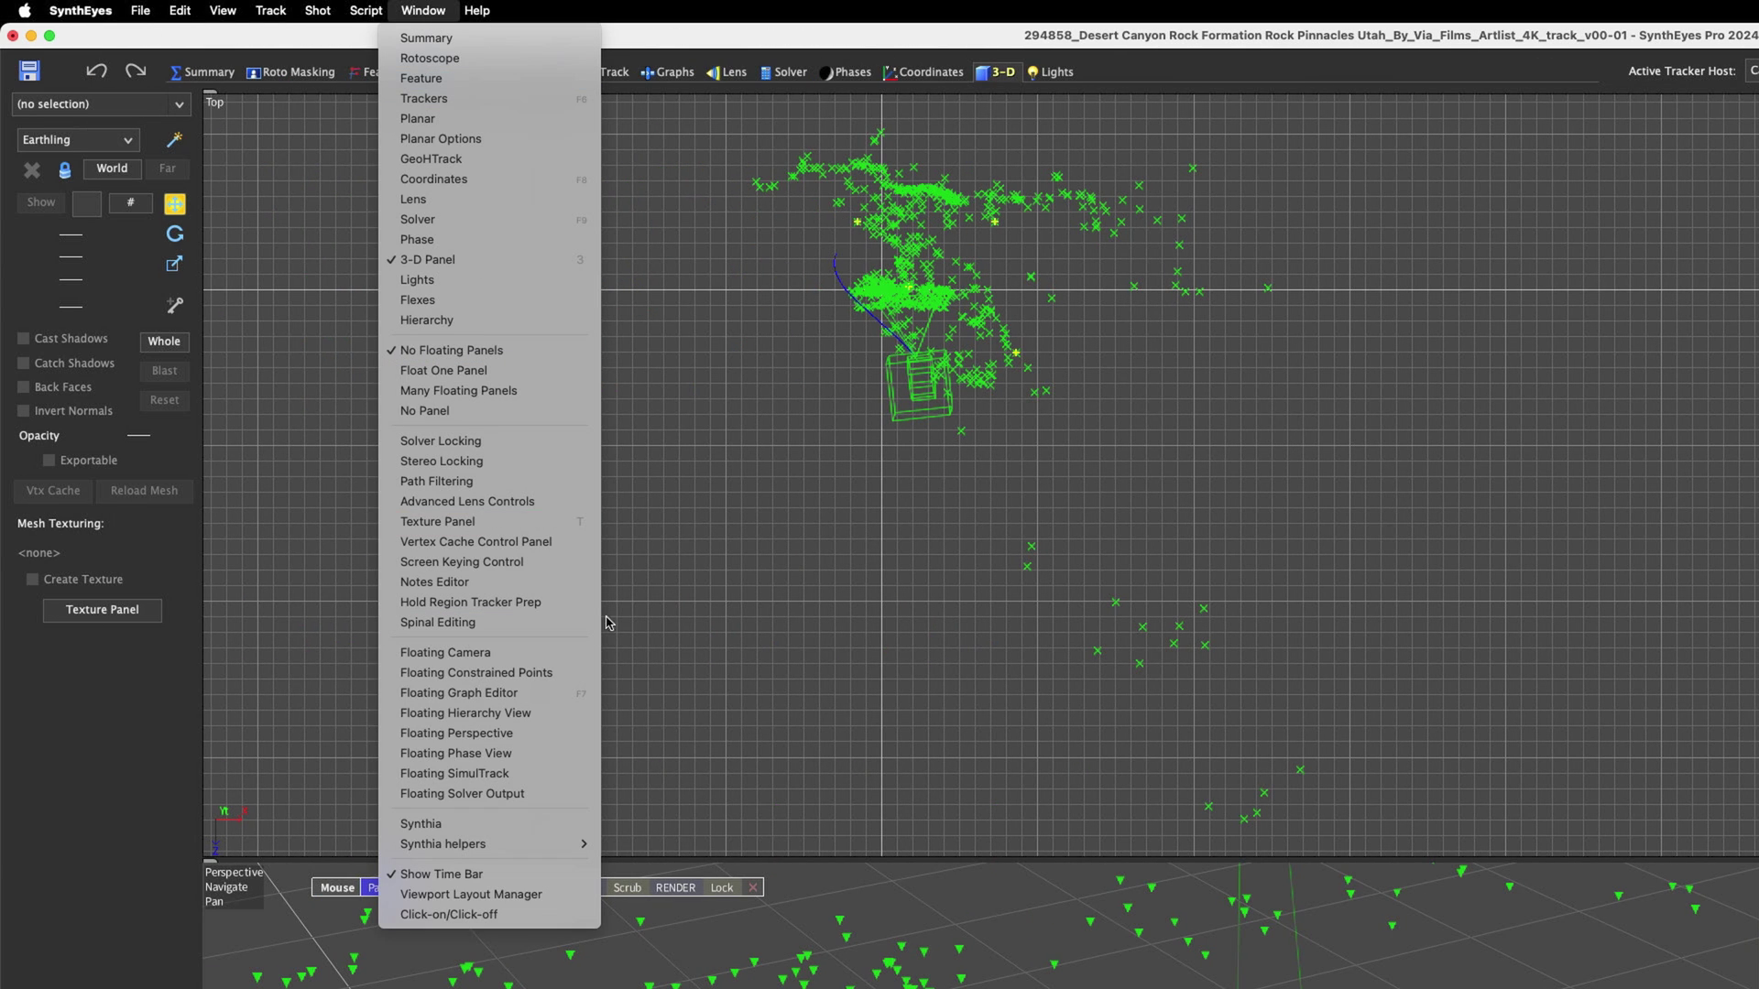
pyautogui.click(524, 901)
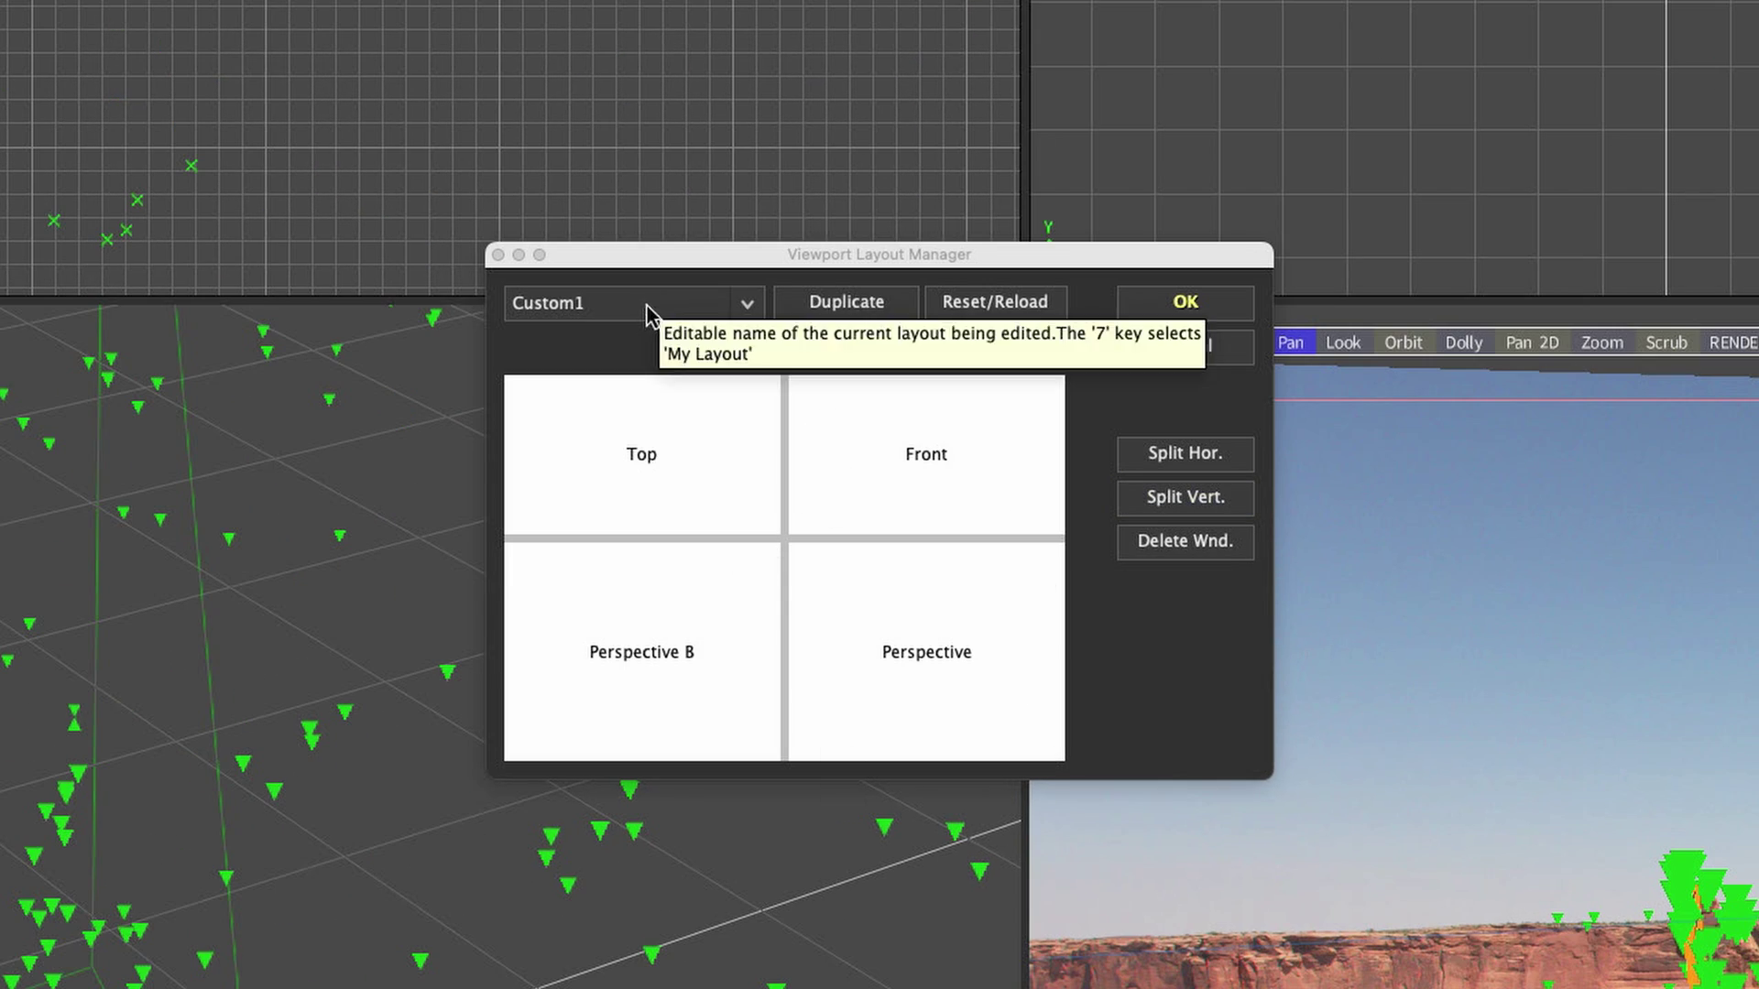
pyautogui.click(642, 306)
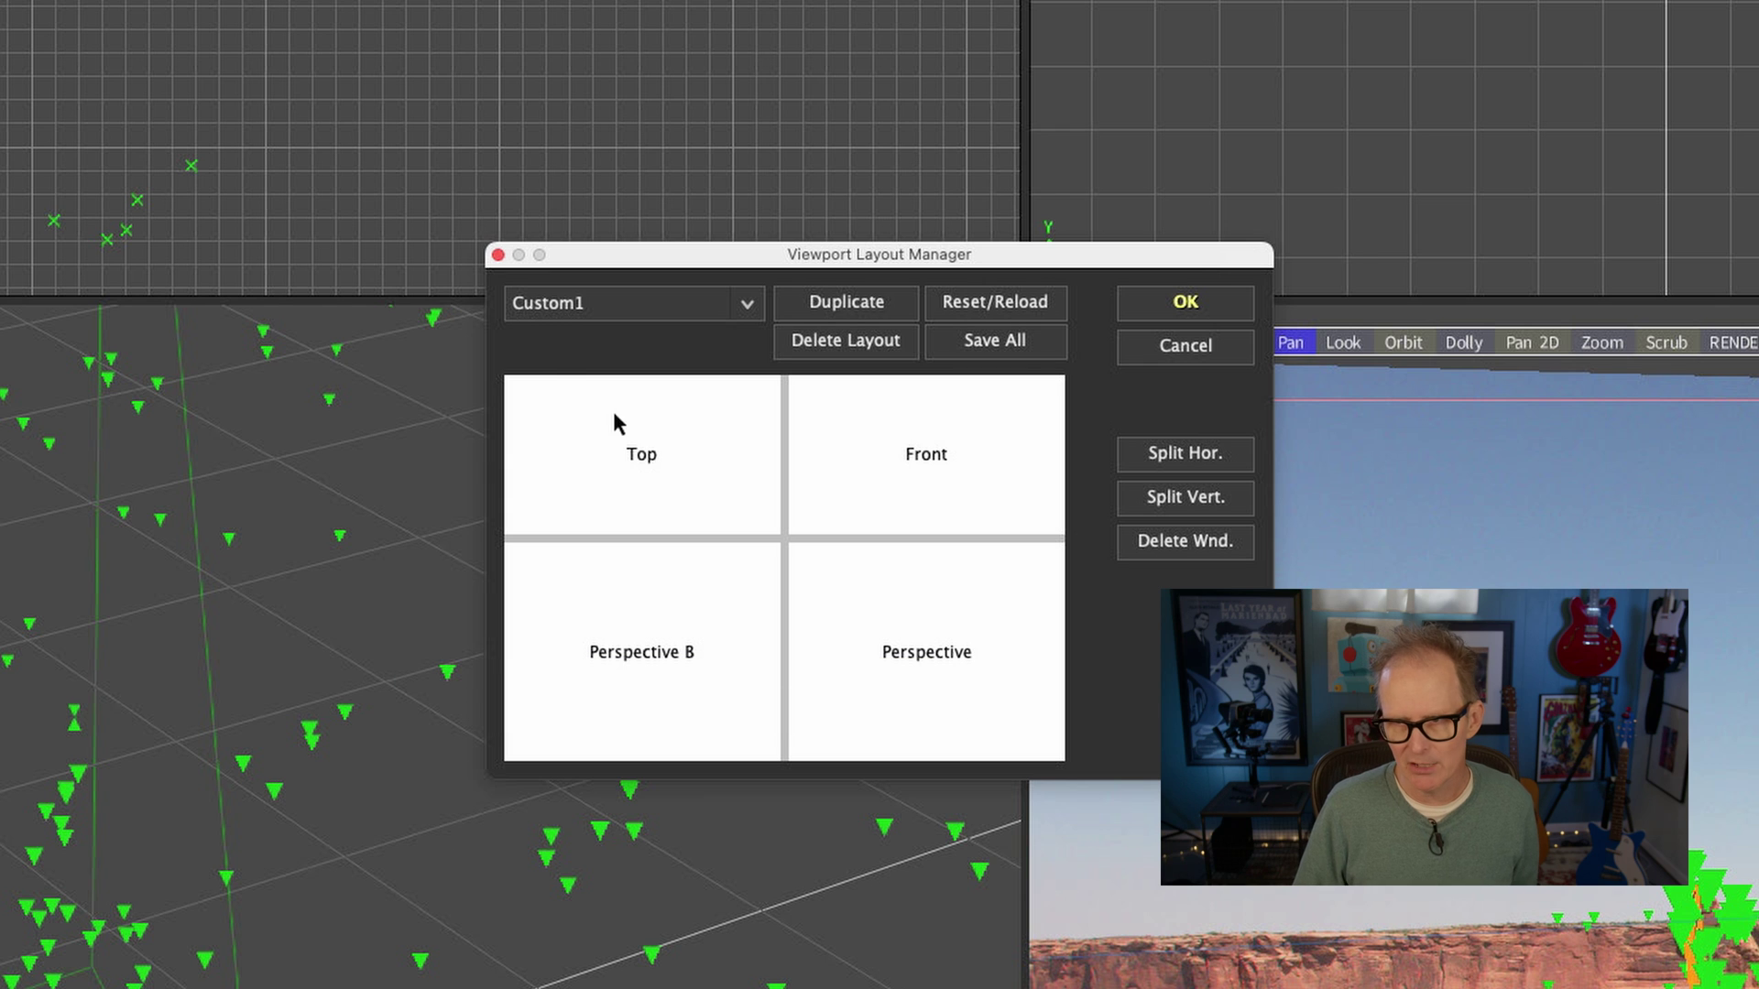
pyautogui.doubleClick(559, 309)
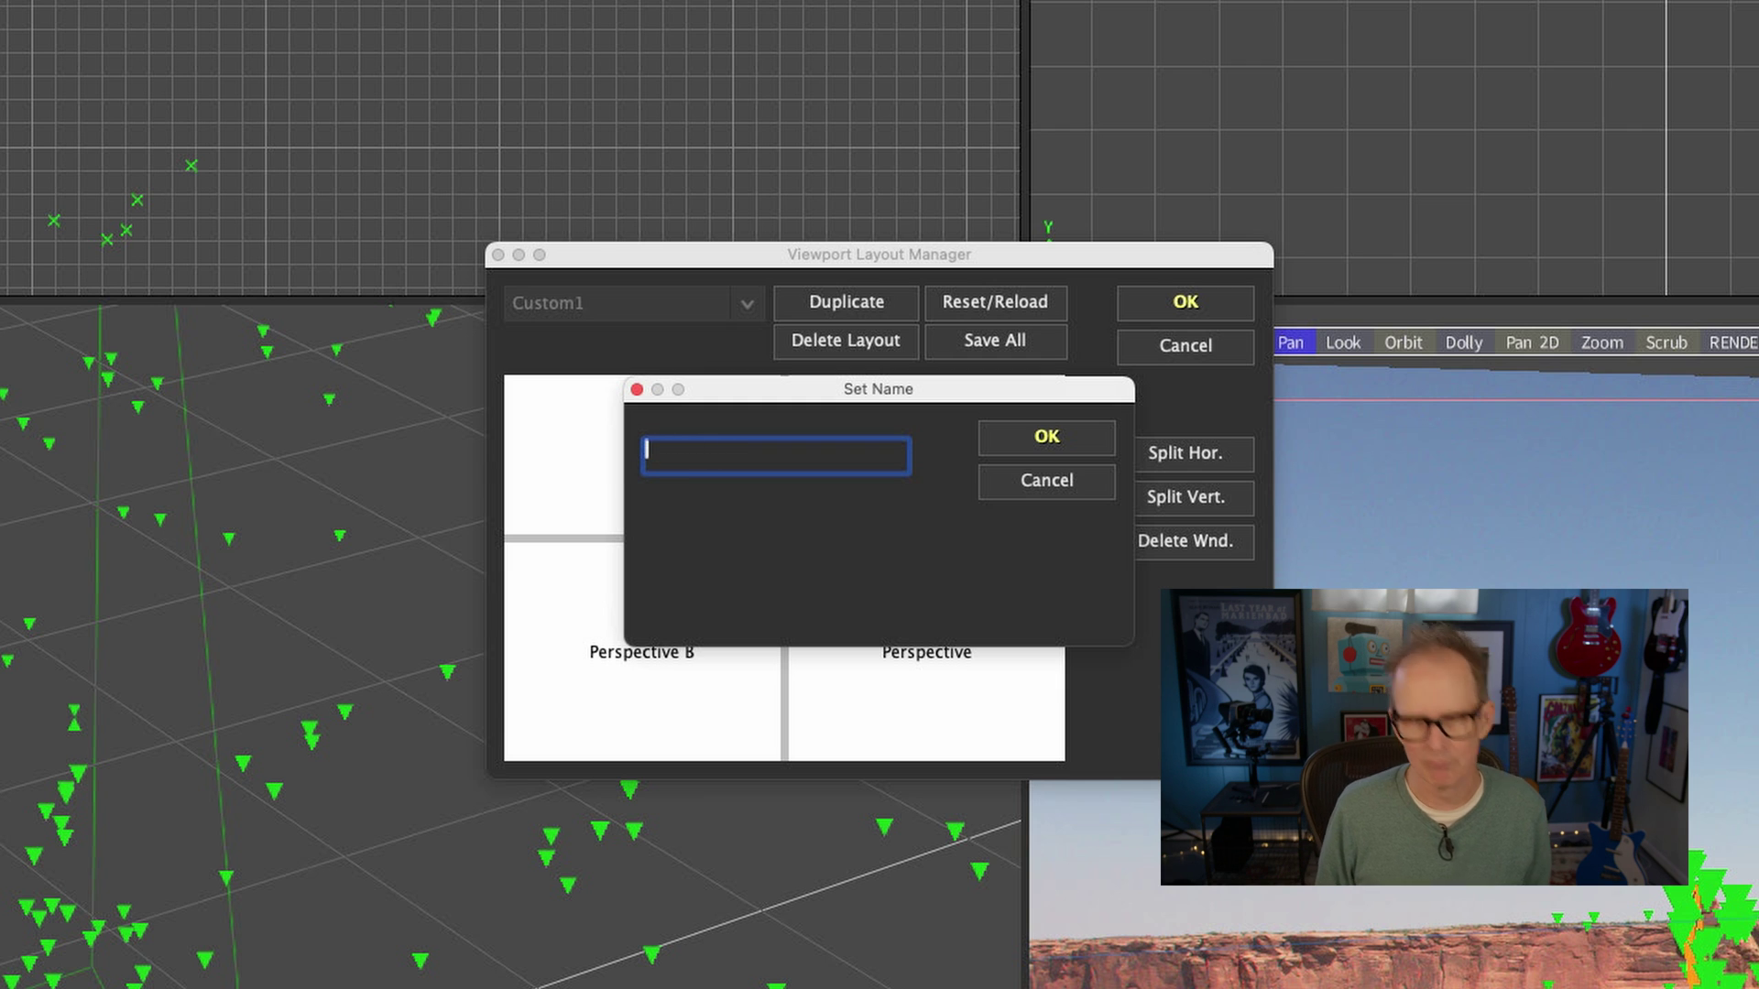
pyautogui.write('two')
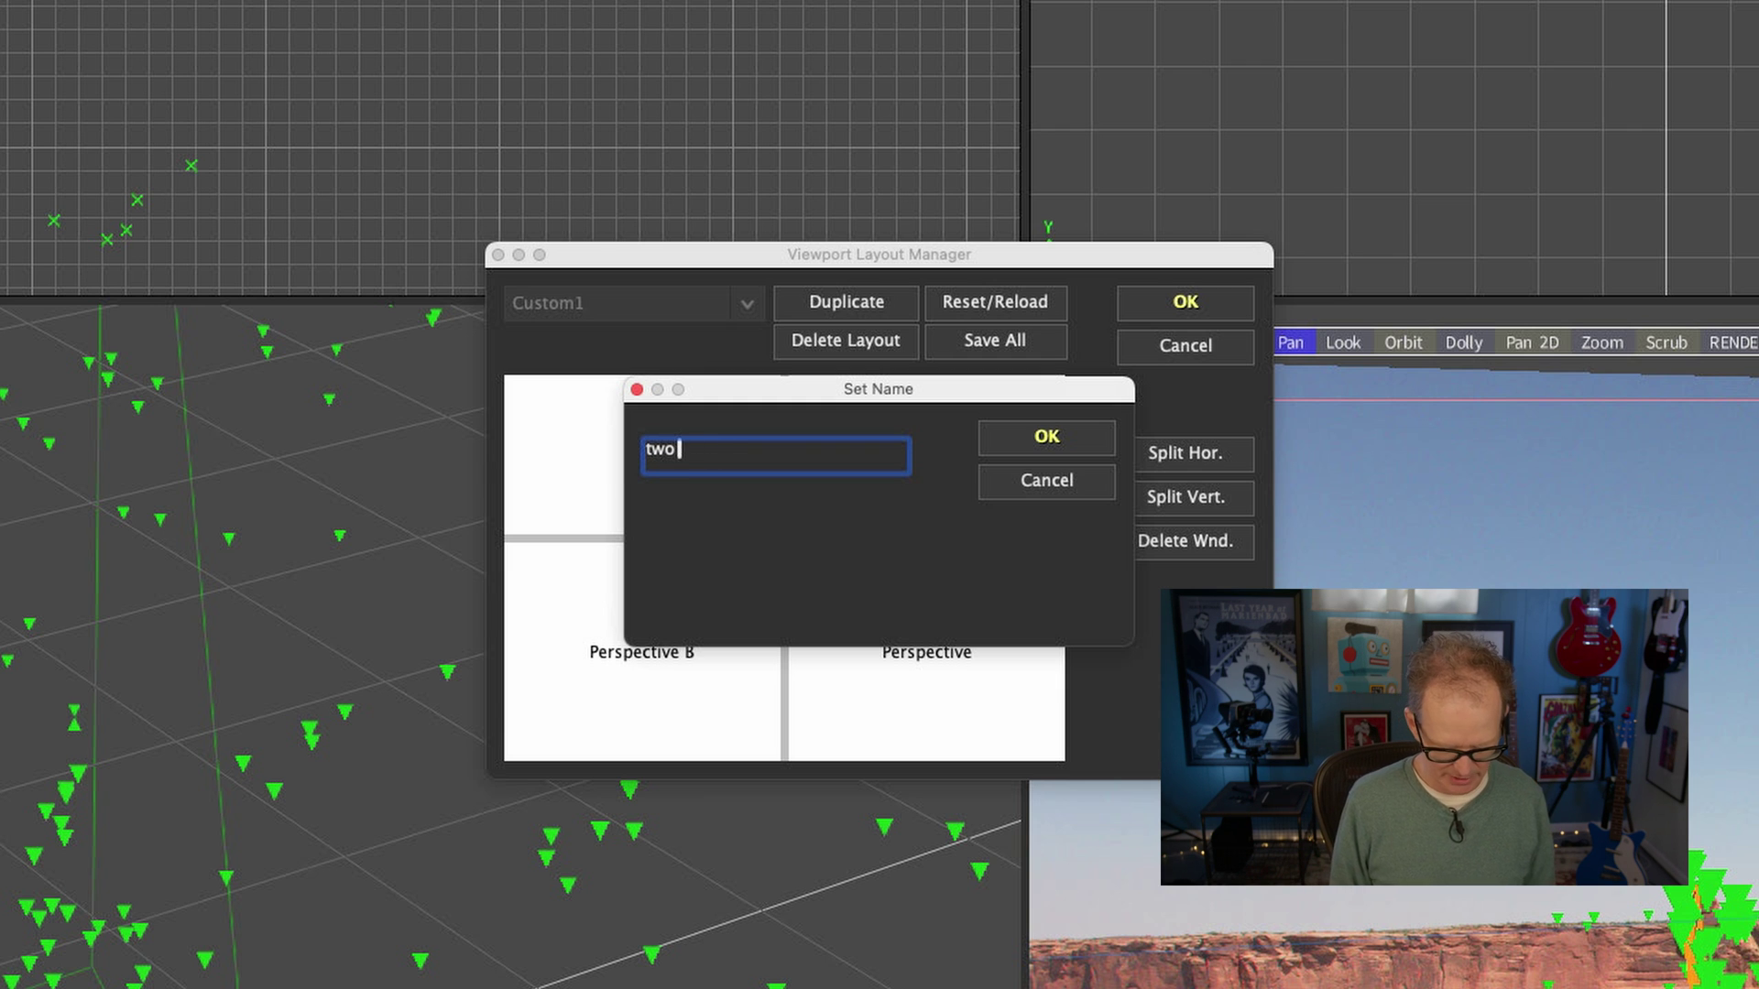
pyautogui.write(' Perspectives')
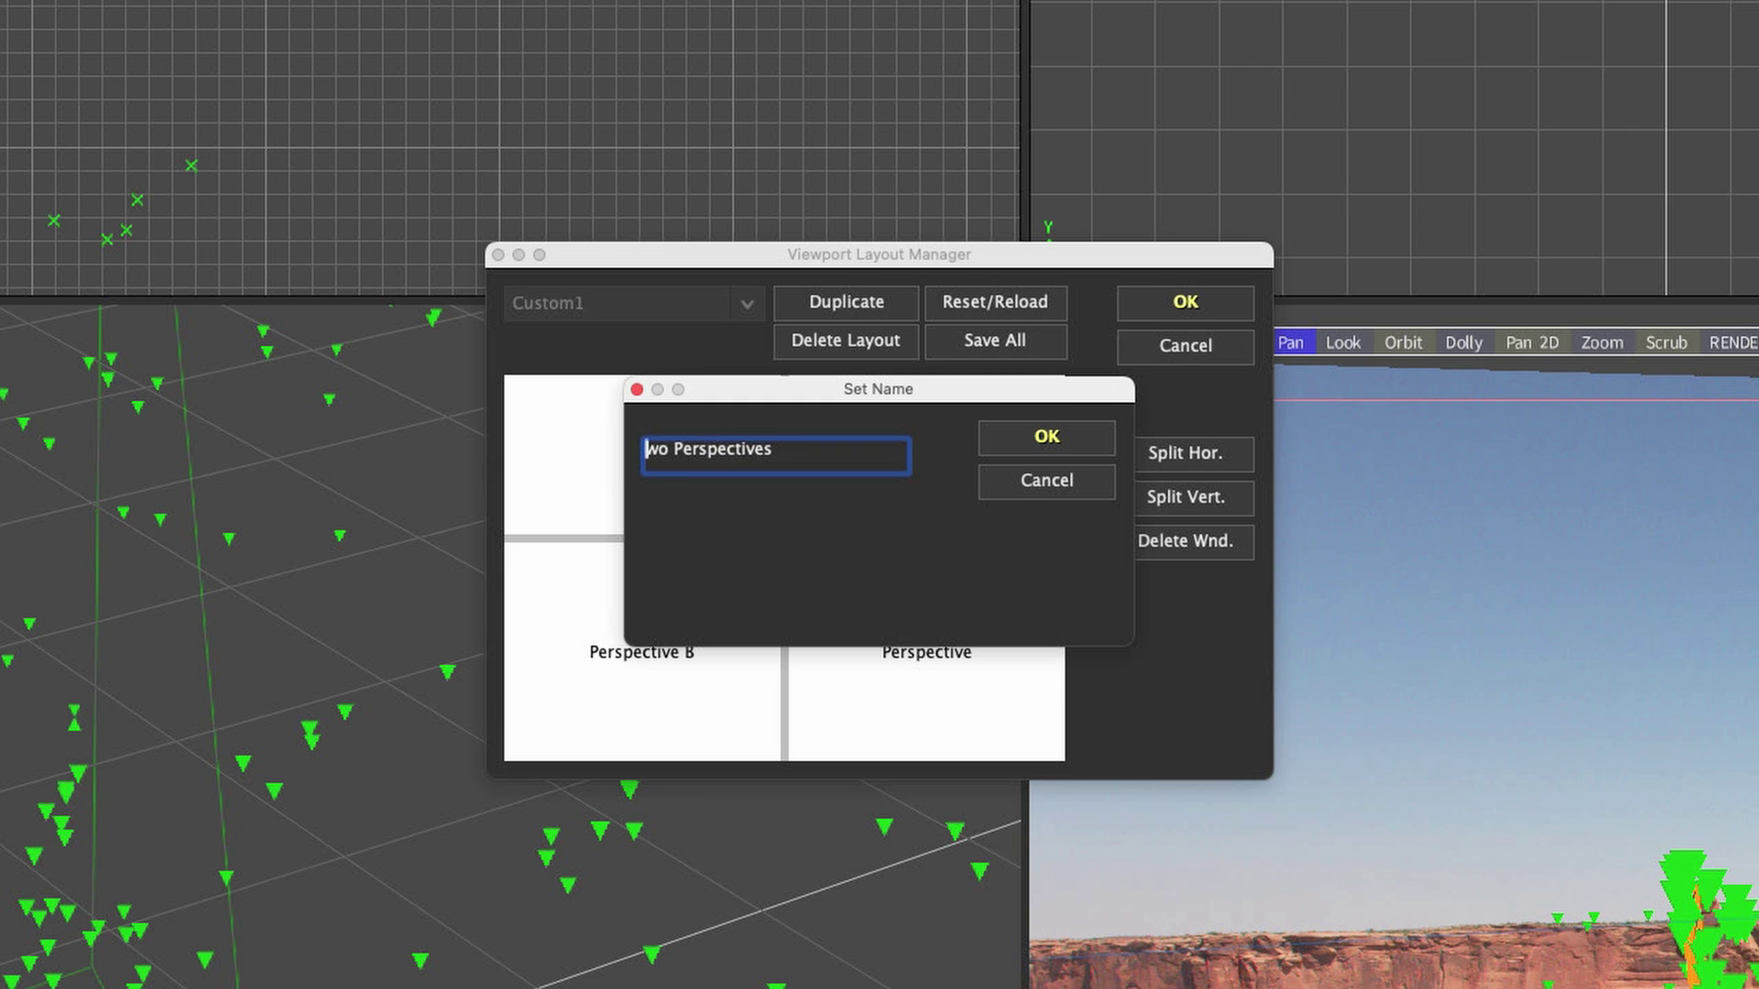
pyautogui.click(1065, 437)
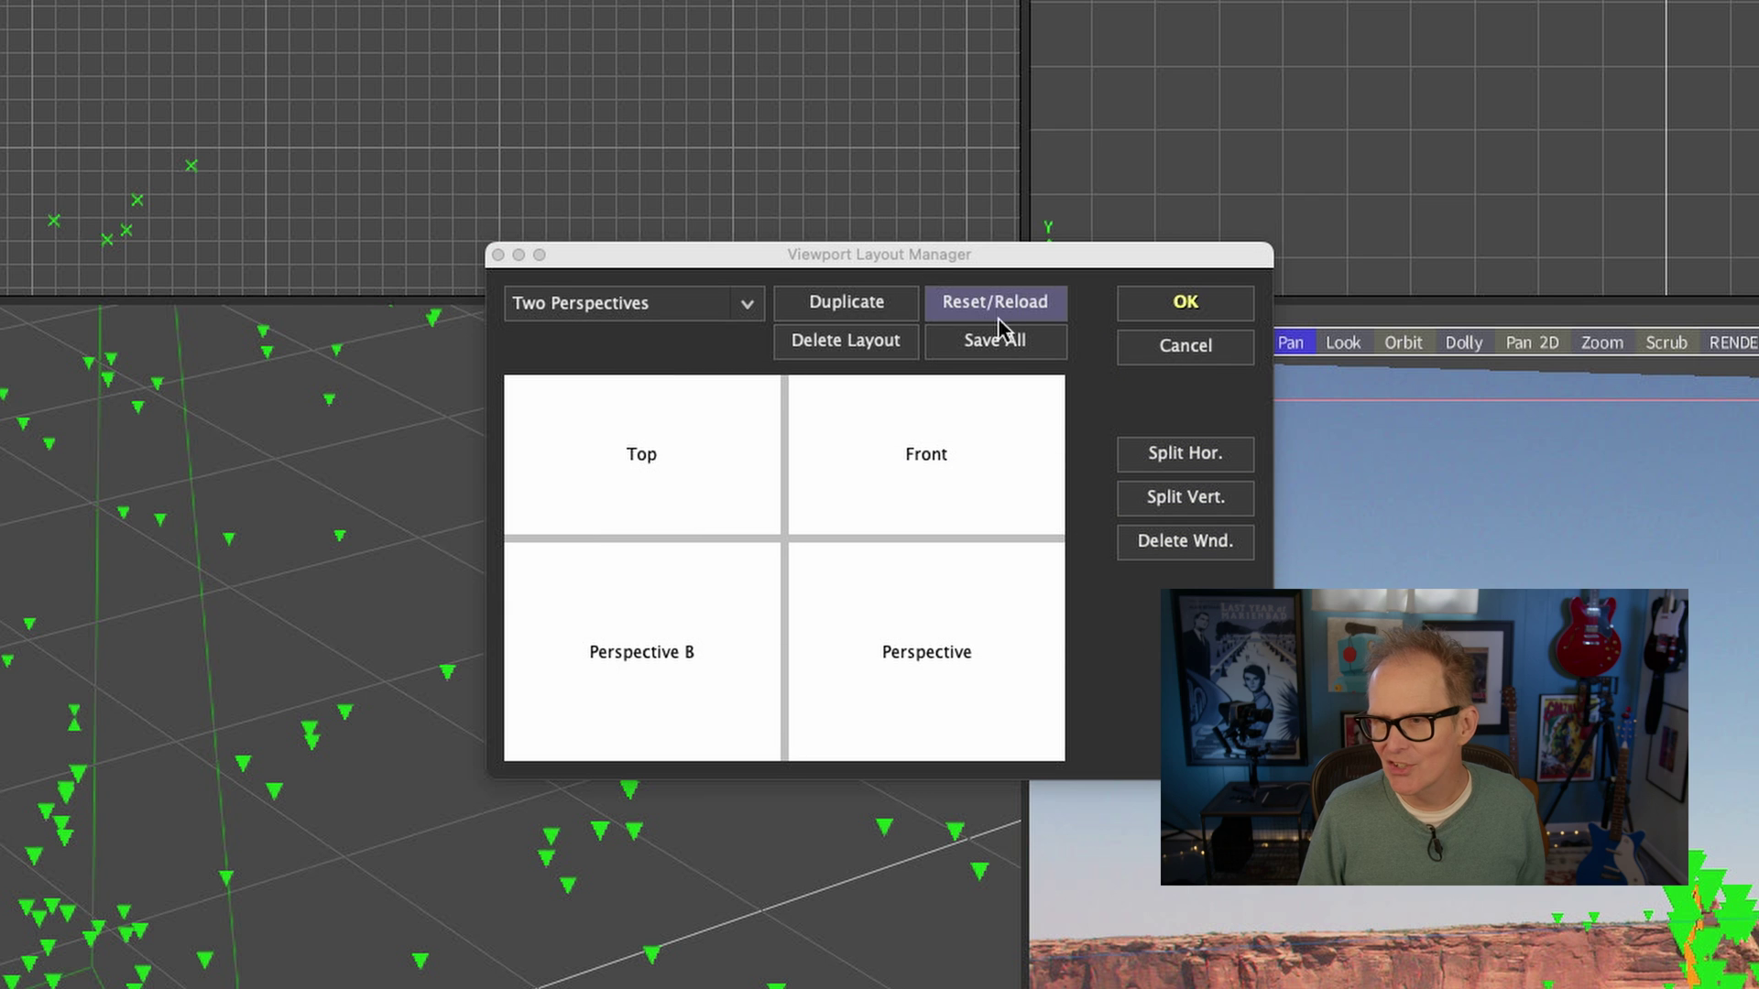
# Request saving all layouts, decline keeping them for future runs, and accept the Viewport Layout Manager changes.
pyautogui.click(1011, 355)
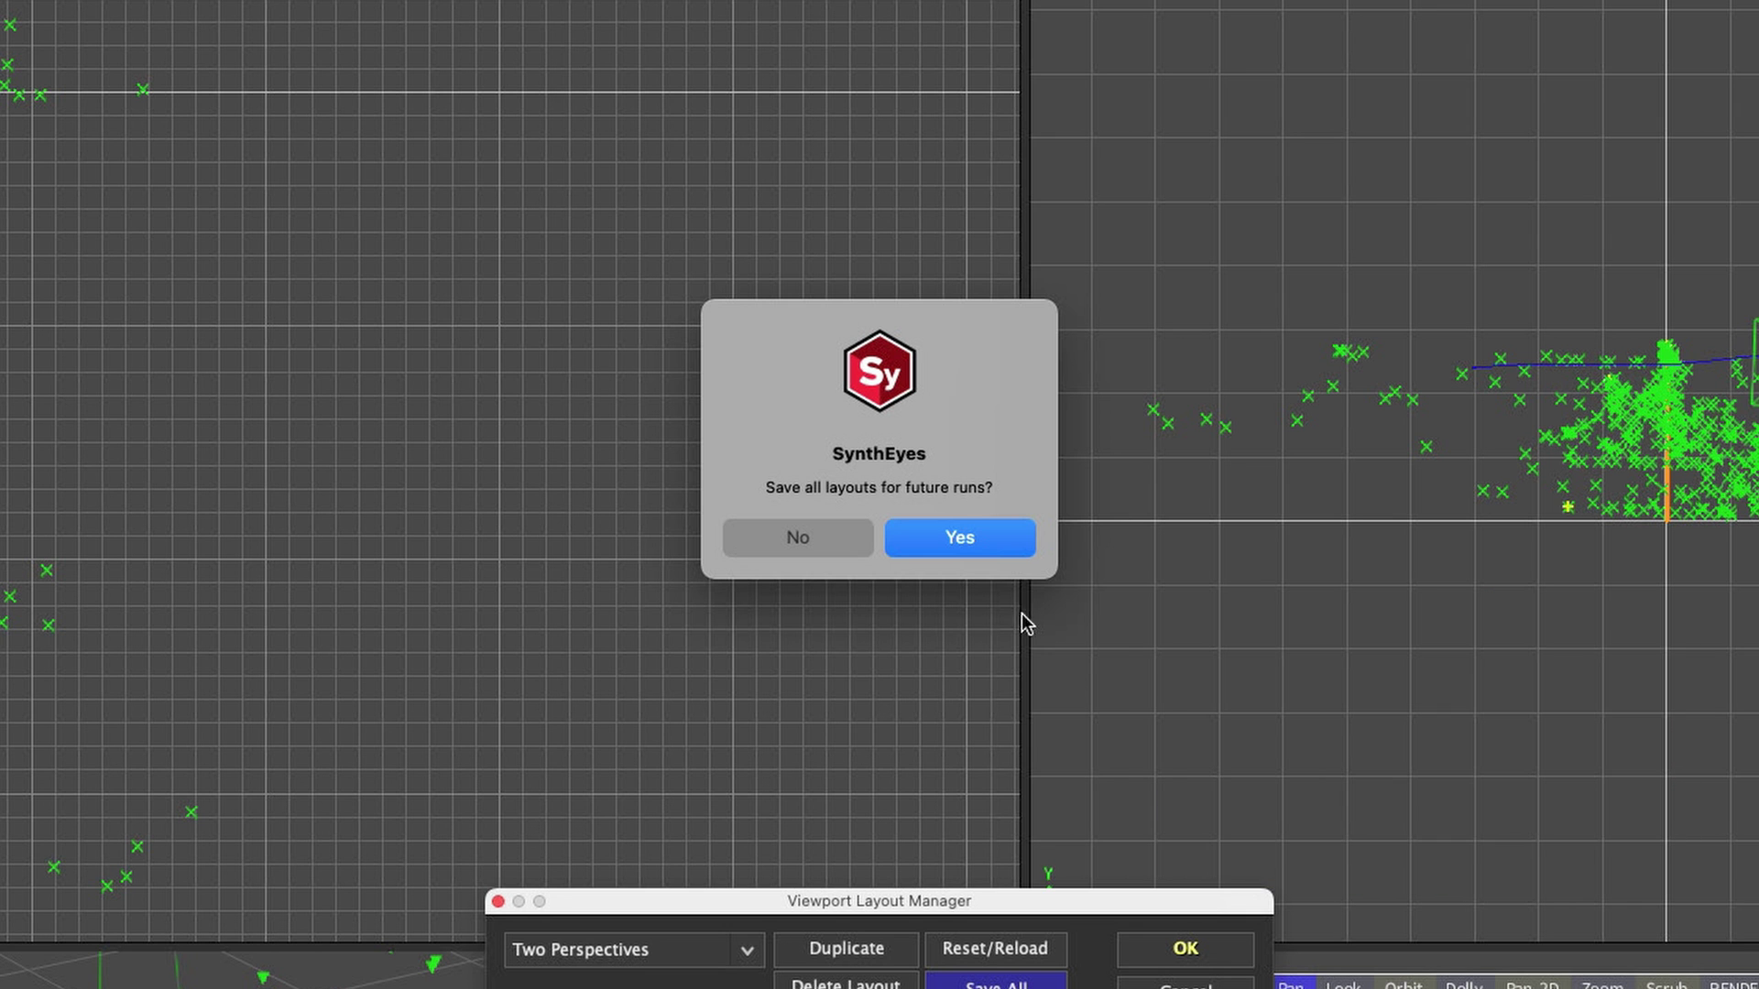
pyautogui.click(819, 541)
pyautogui.click(1191, 948)
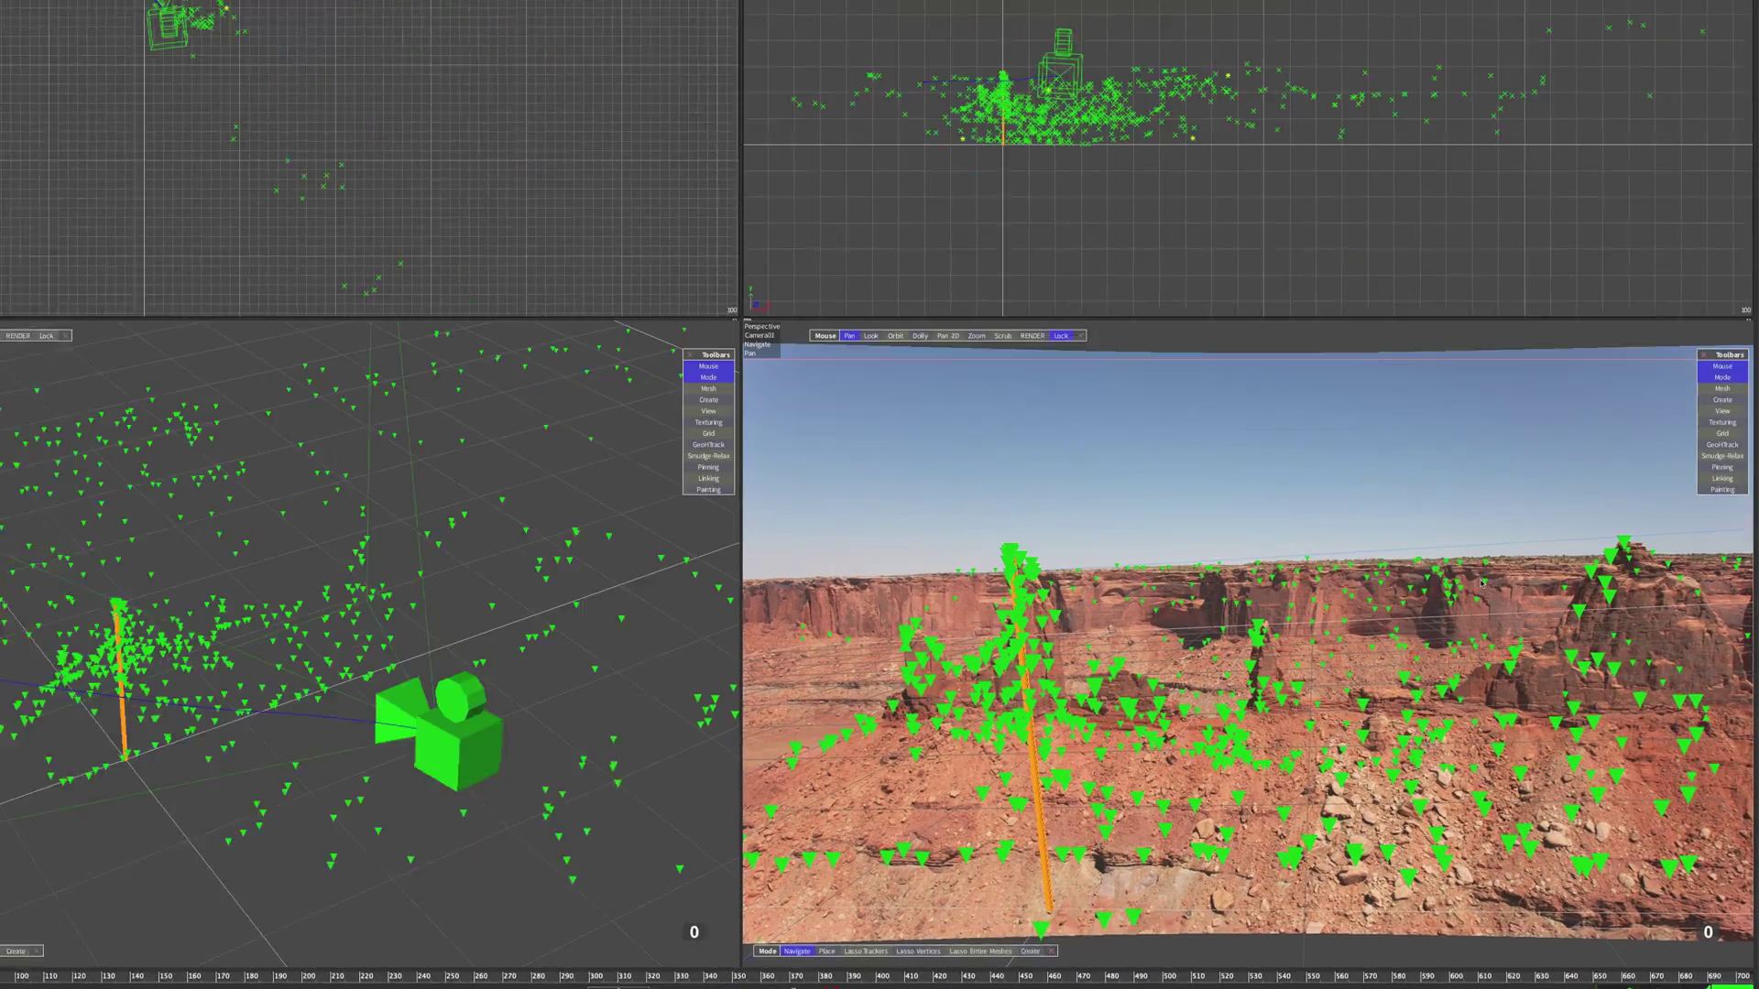
# Review the display options available for the camera-locked perspective view.
pyautogui.rightClick(1422, 587)
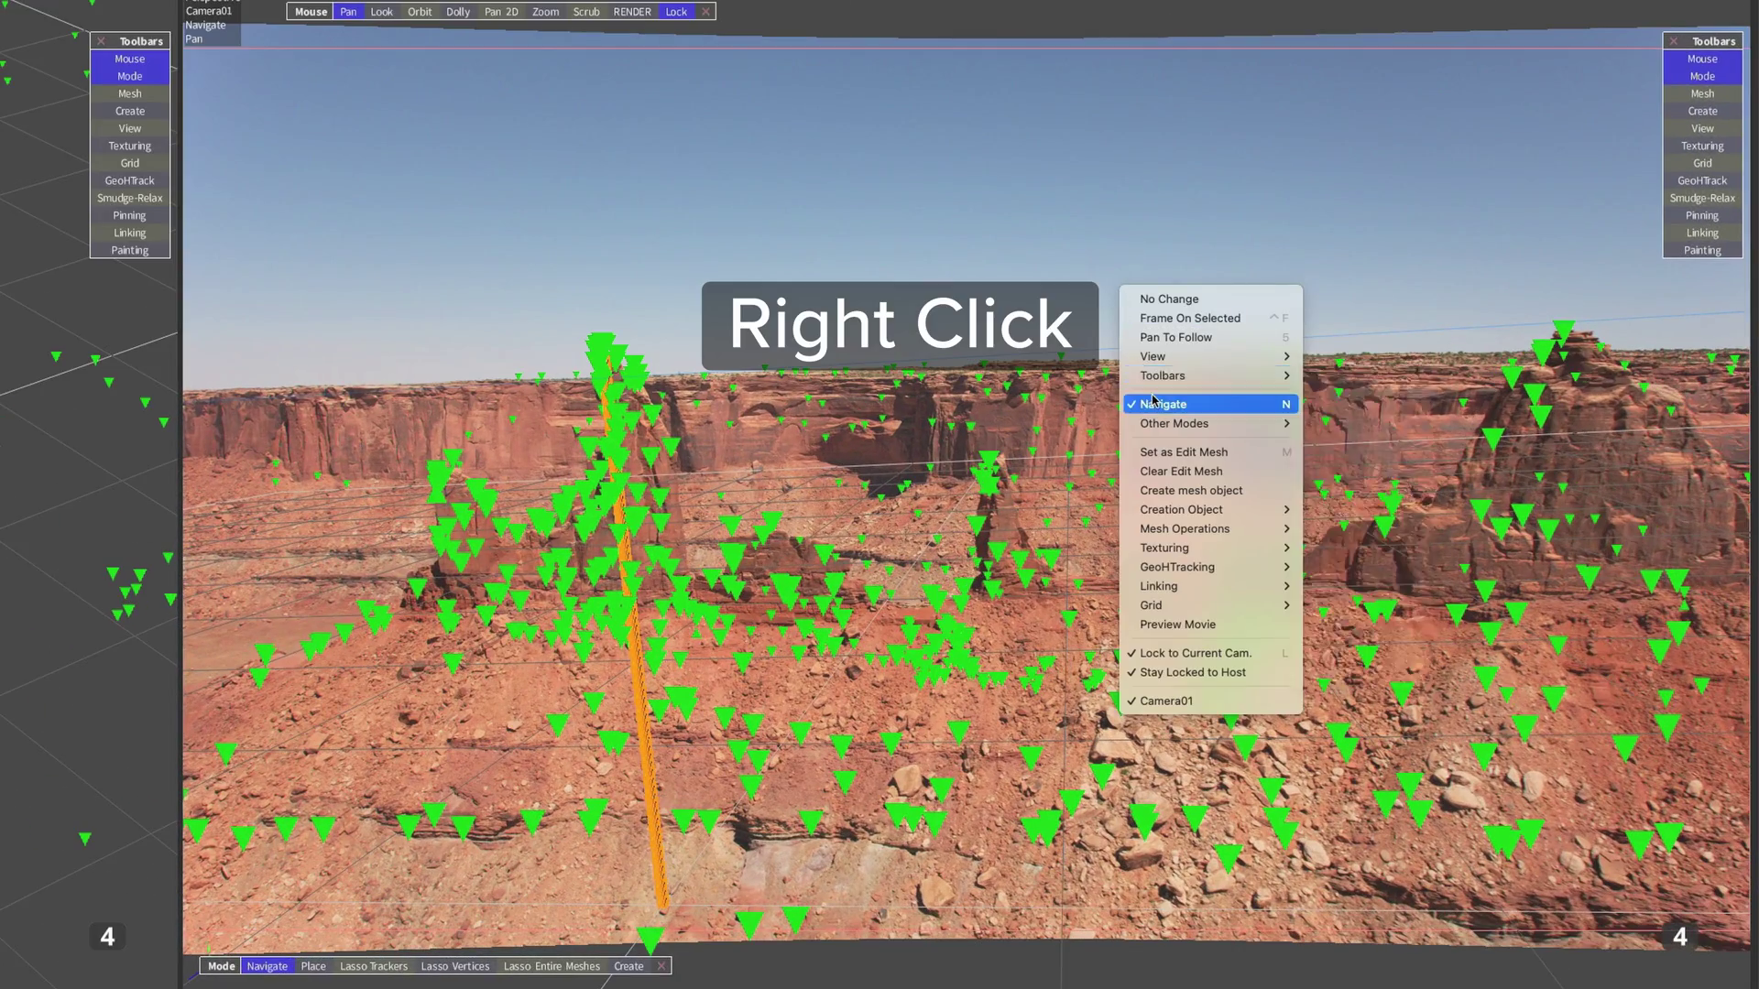
pyautogui.moveTo(1165, 356)
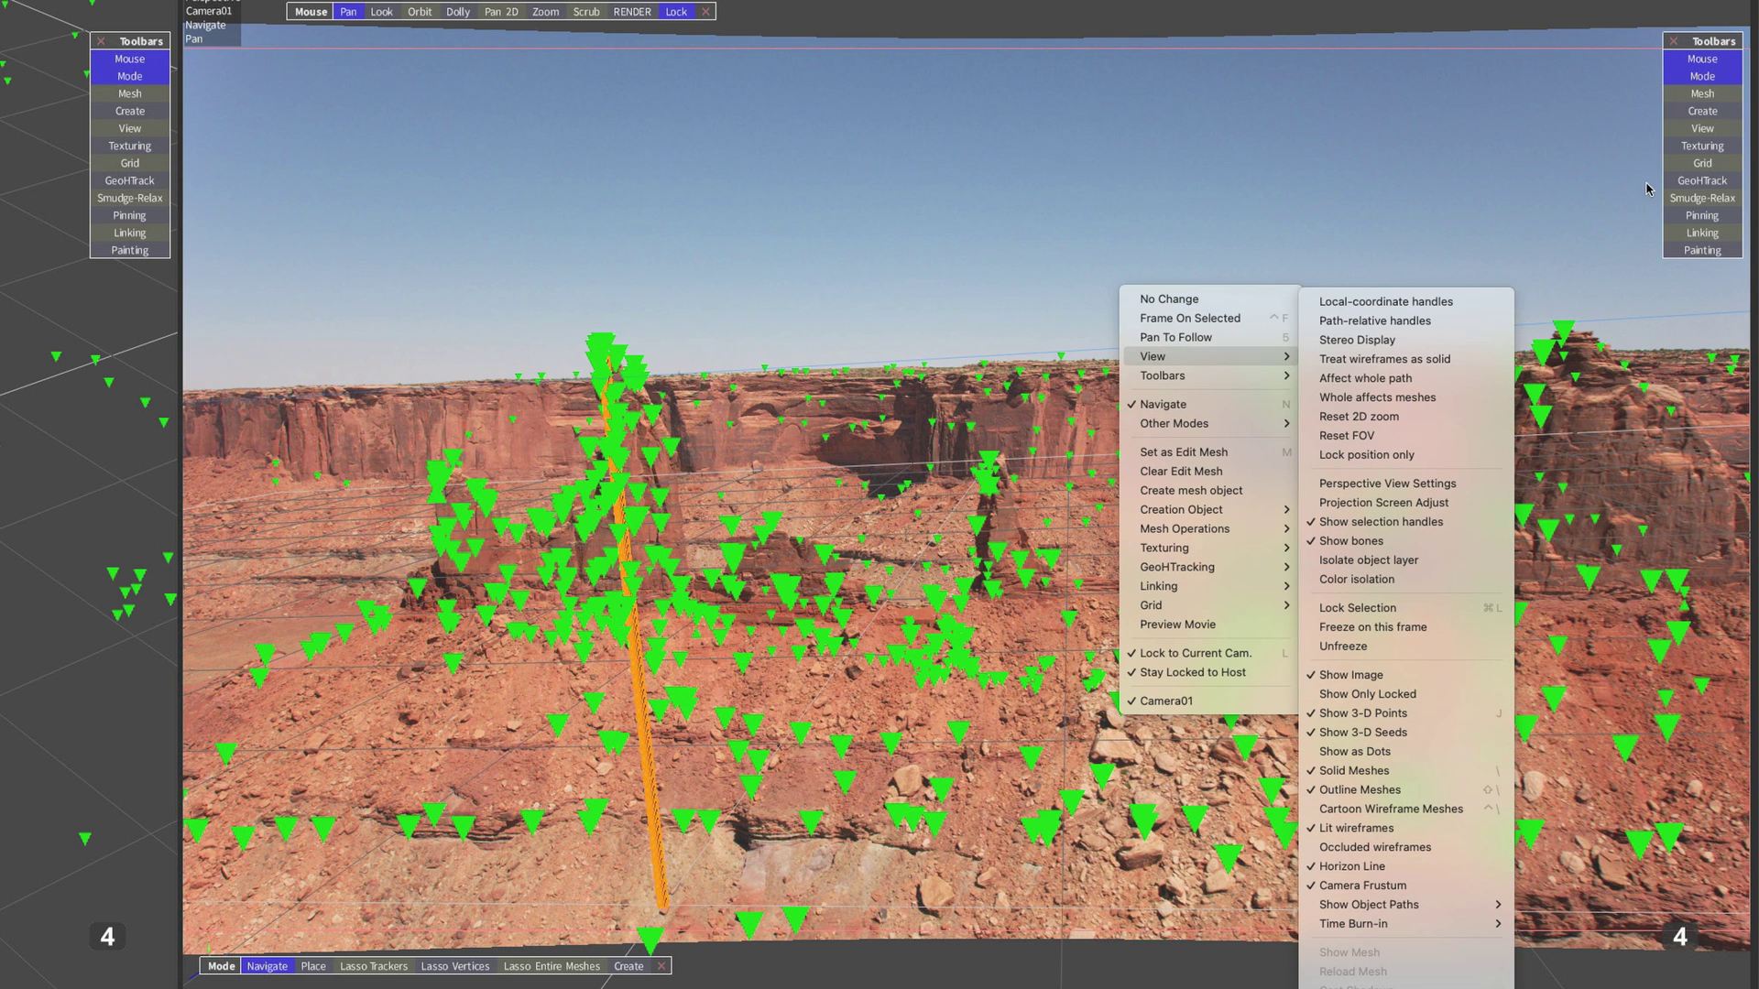
pyautogui.click(1645, 273)
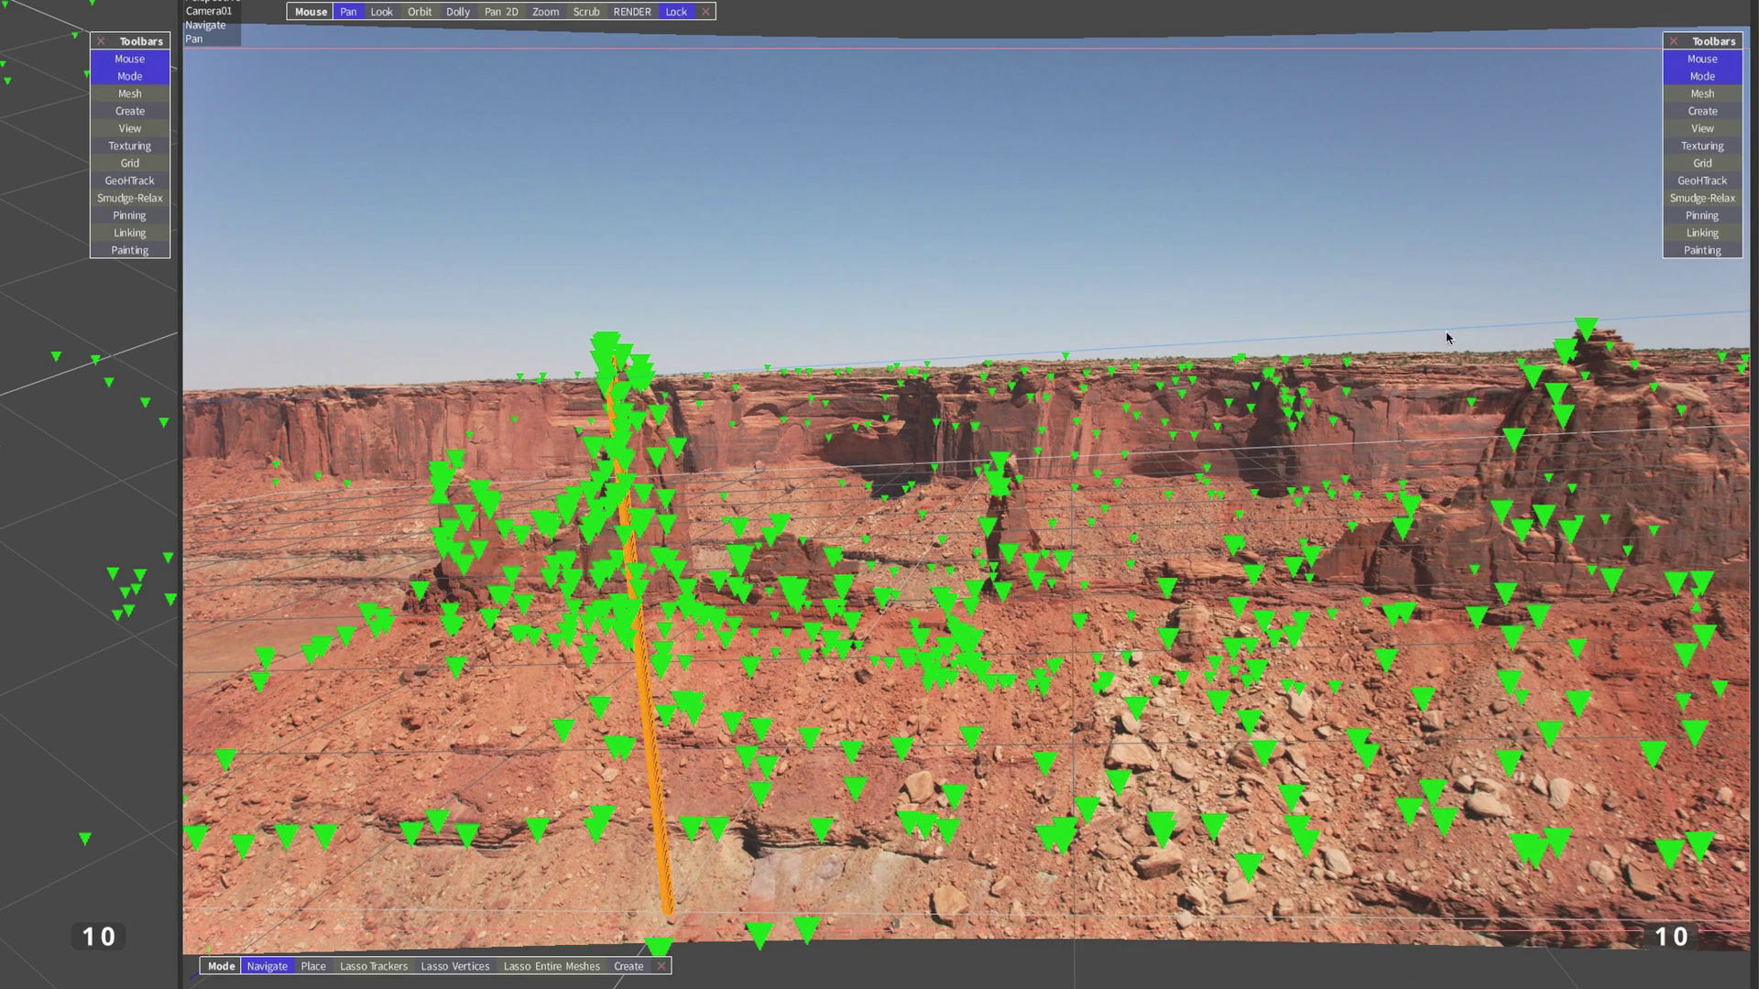
# Unlock the perspective view from Camera01, move freely through the tracker cloud, and lock the view back to the camera.
pyautogui.press('l')
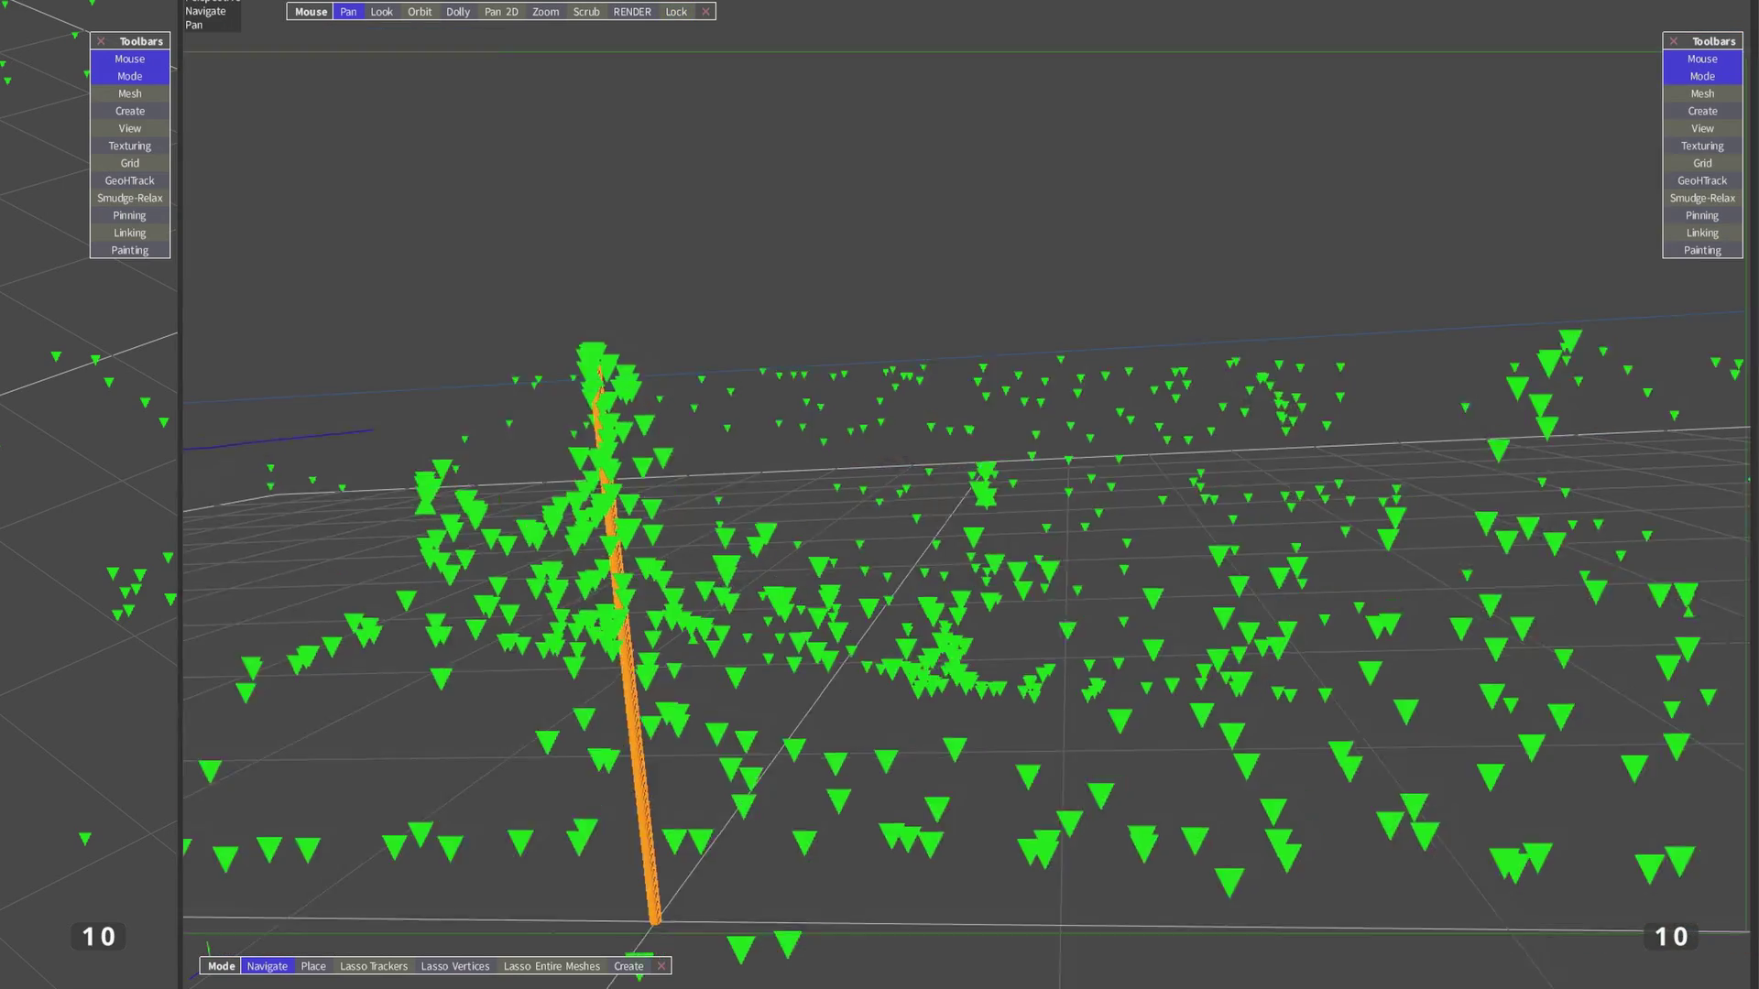
pyautogui.moveTo(1645, 275); pyautogui.dragTo(1237, 554, button='middle')
pyautogui.scroll(4, 1432, 336)
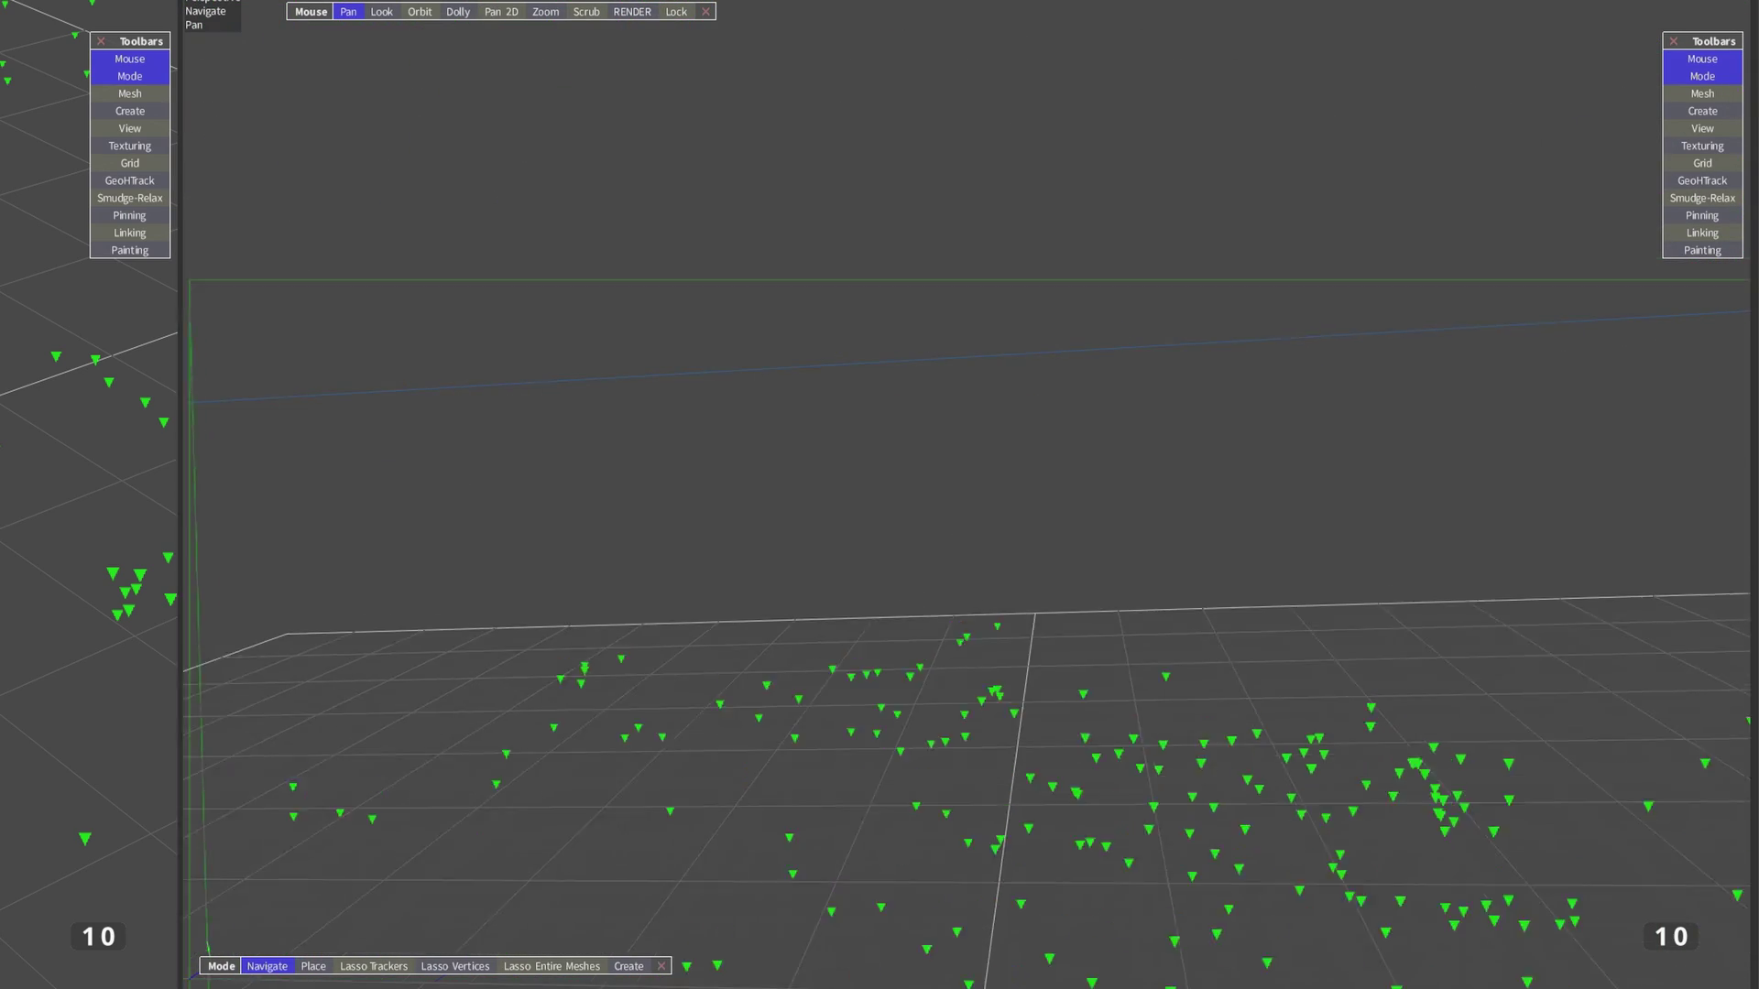
pyautogui.moveTo(1378, 386); pyautogui.dragTo(1397, 313, button='middle')
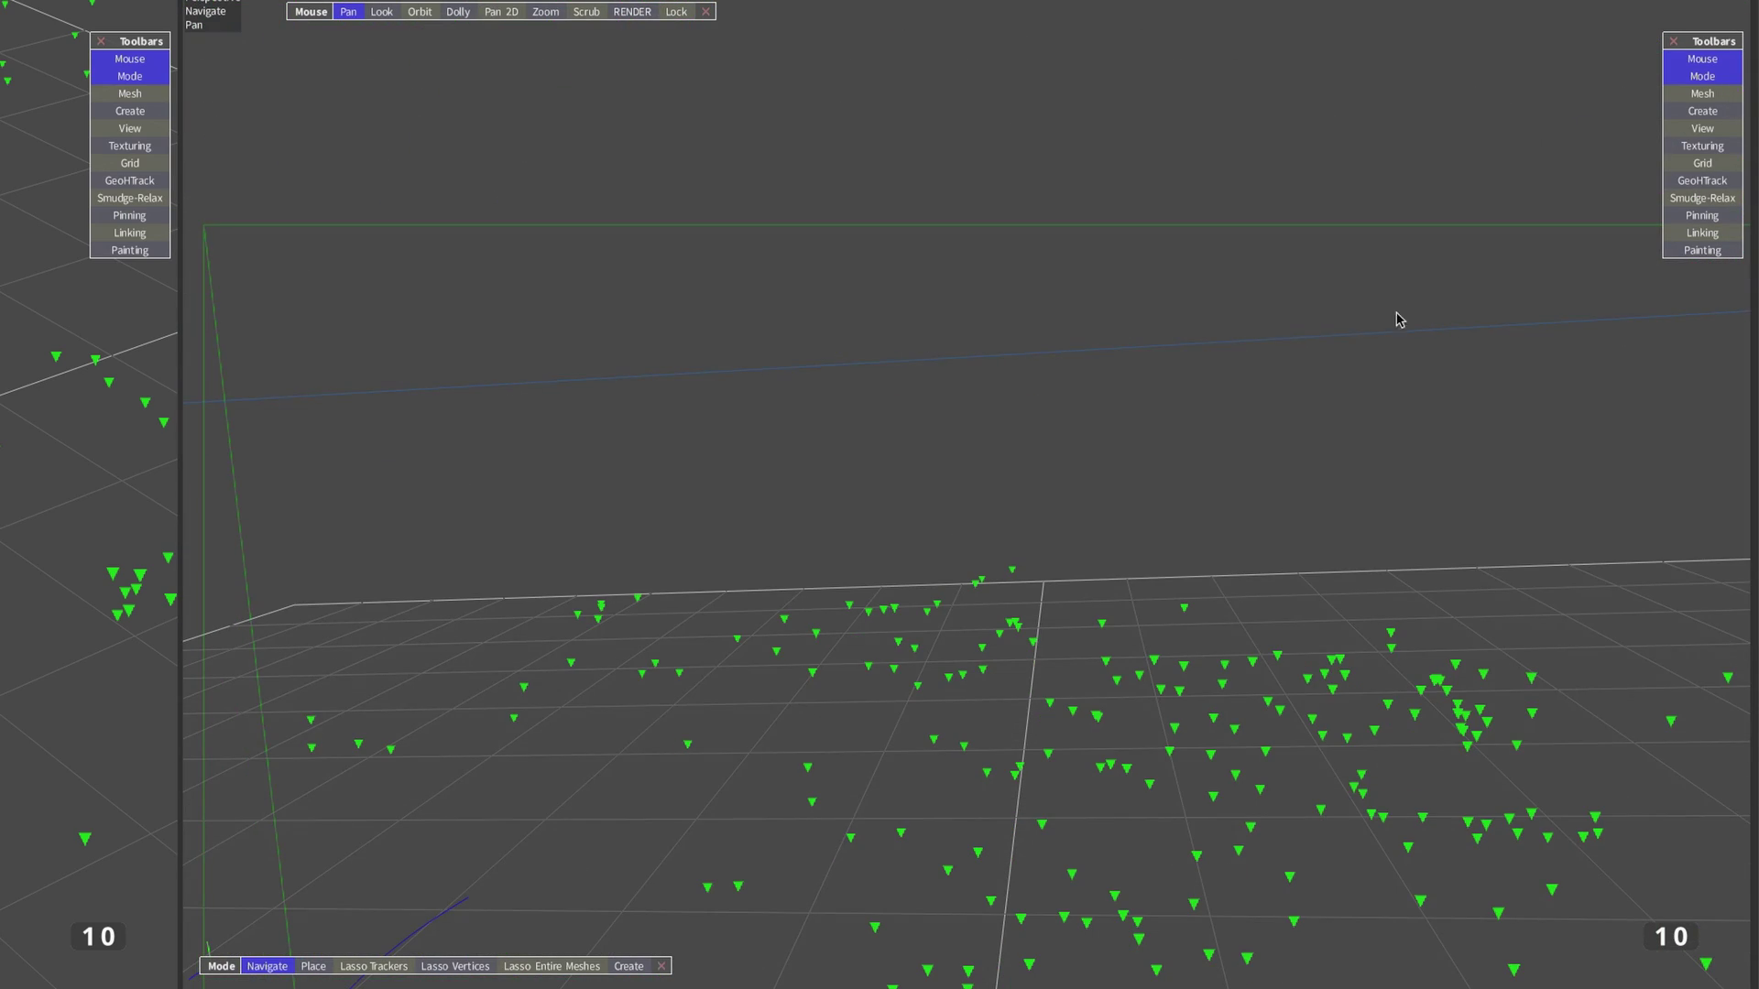
pyautogui.click(685, 12)
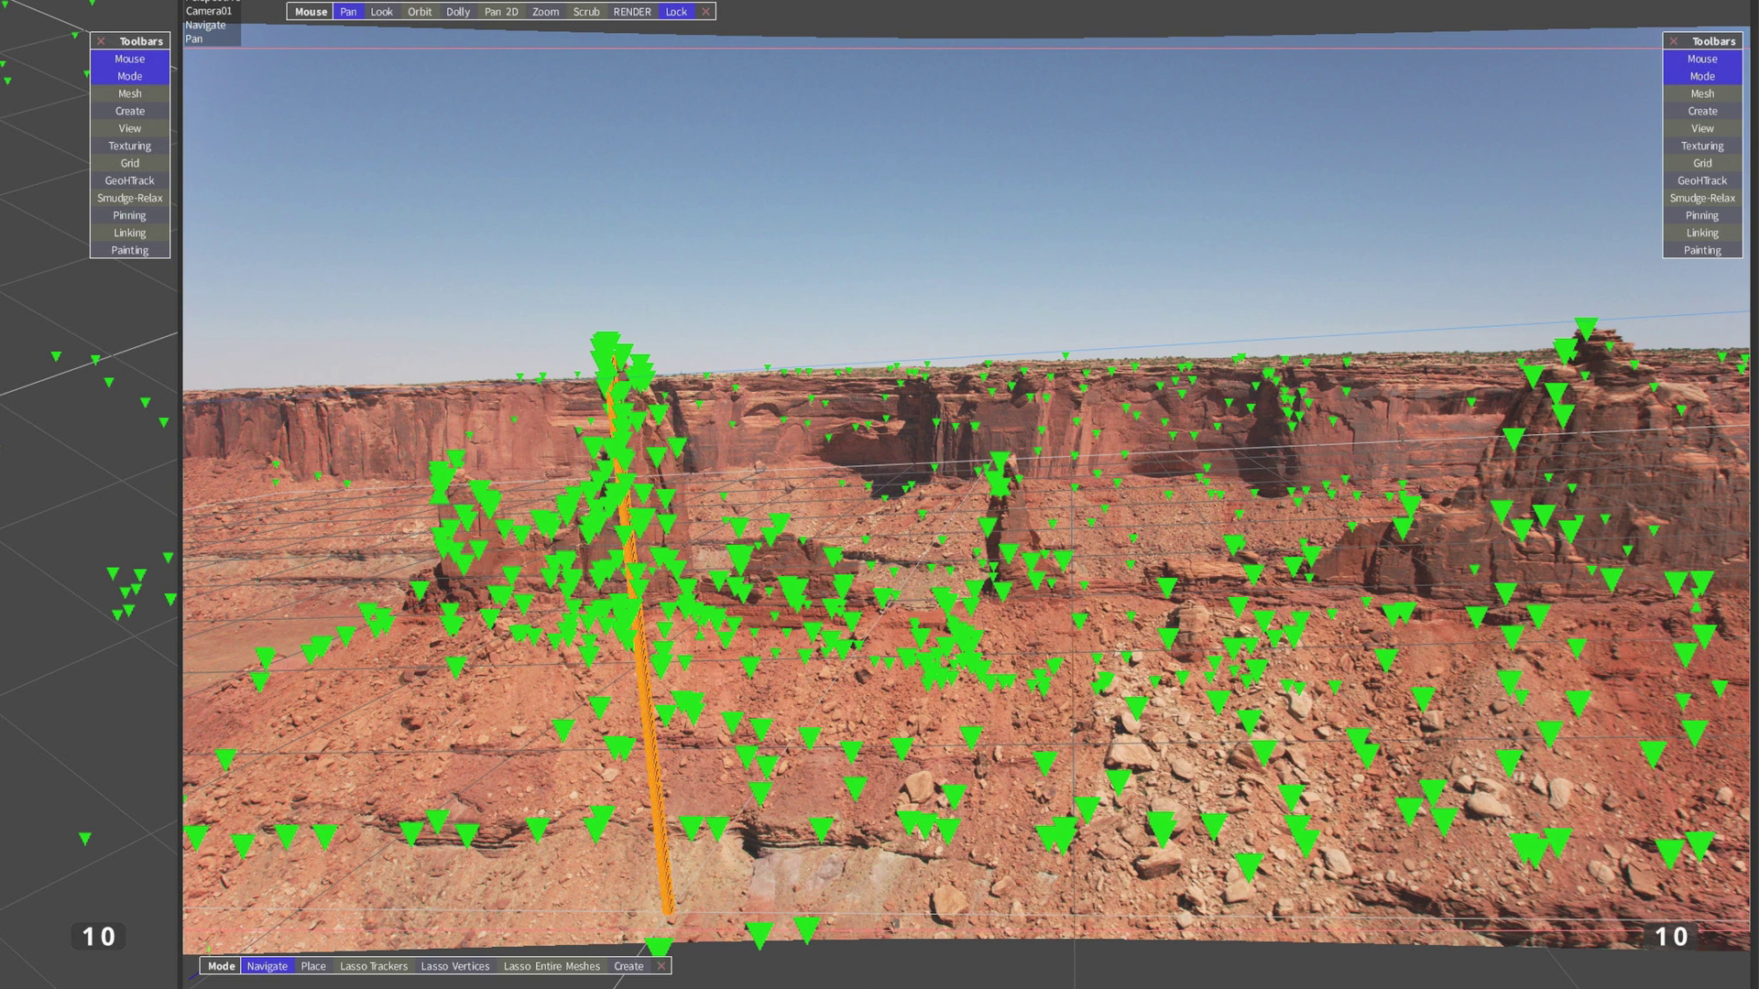
# Open the floating Constrained Points view, make it wider and shorter, and place it over the middle of the viewports.
pyautogui.click(424, 11)
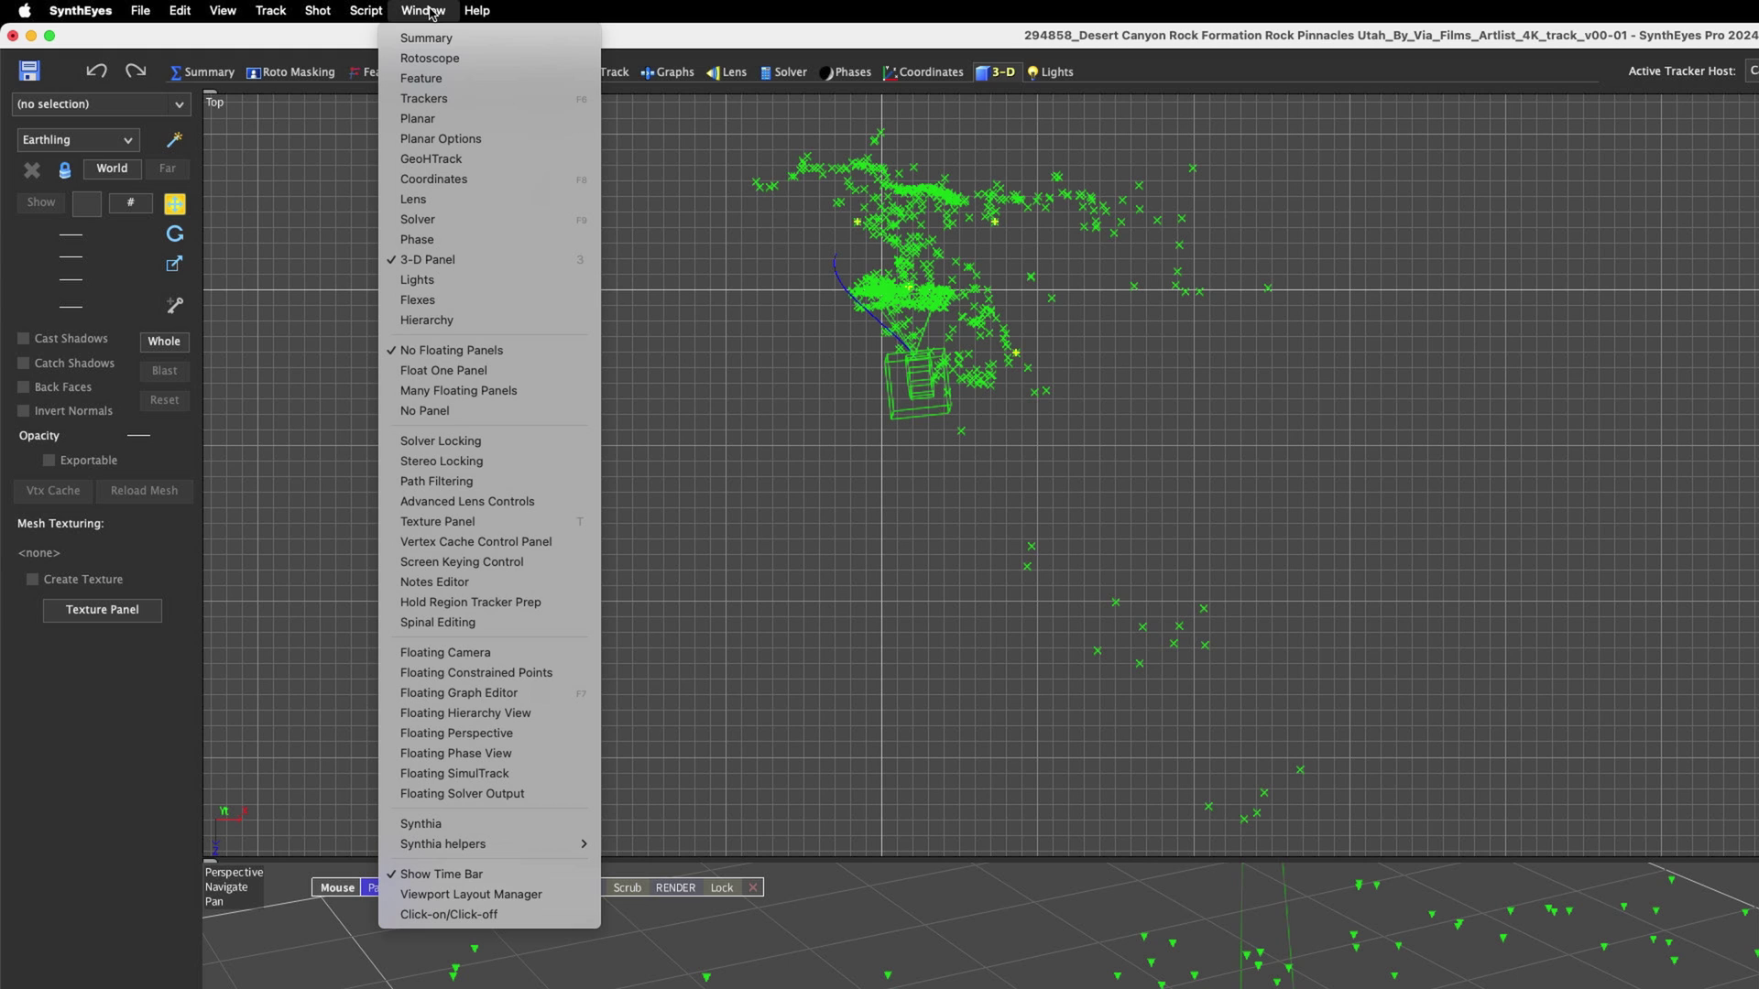
pyautogui.click(519, 674)
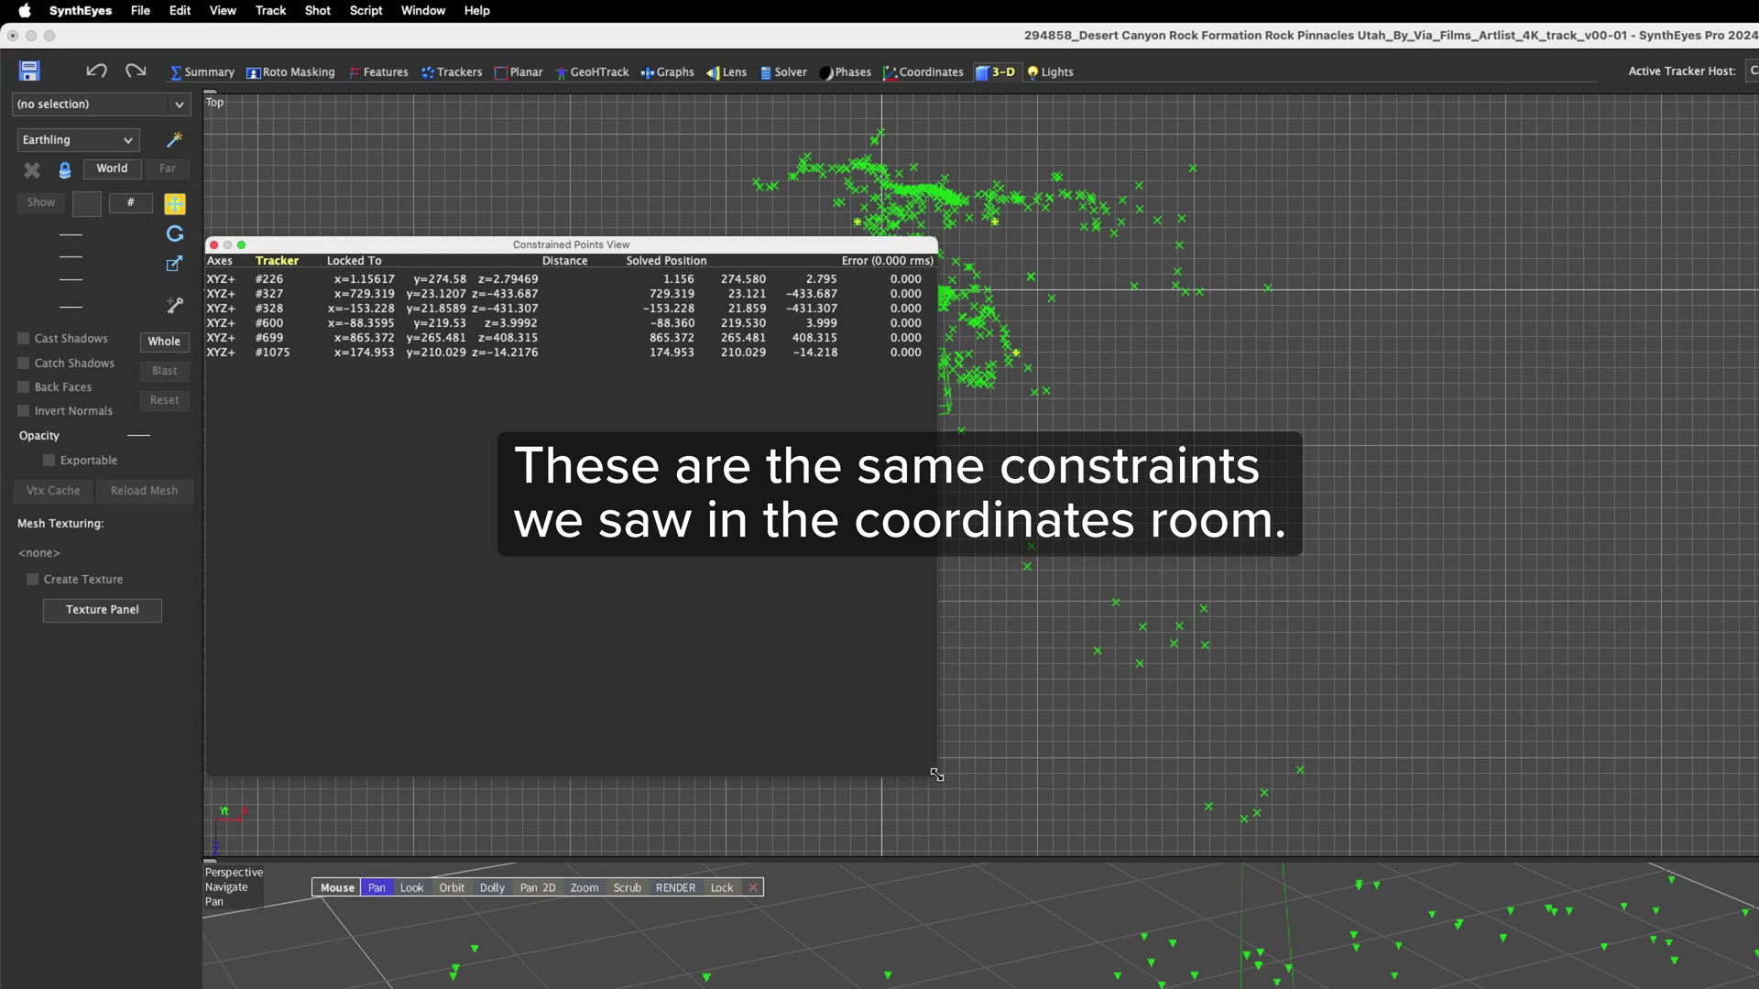
pyautogui.moveTo(936, 776); pyautogui.dragTo(1080, 419)
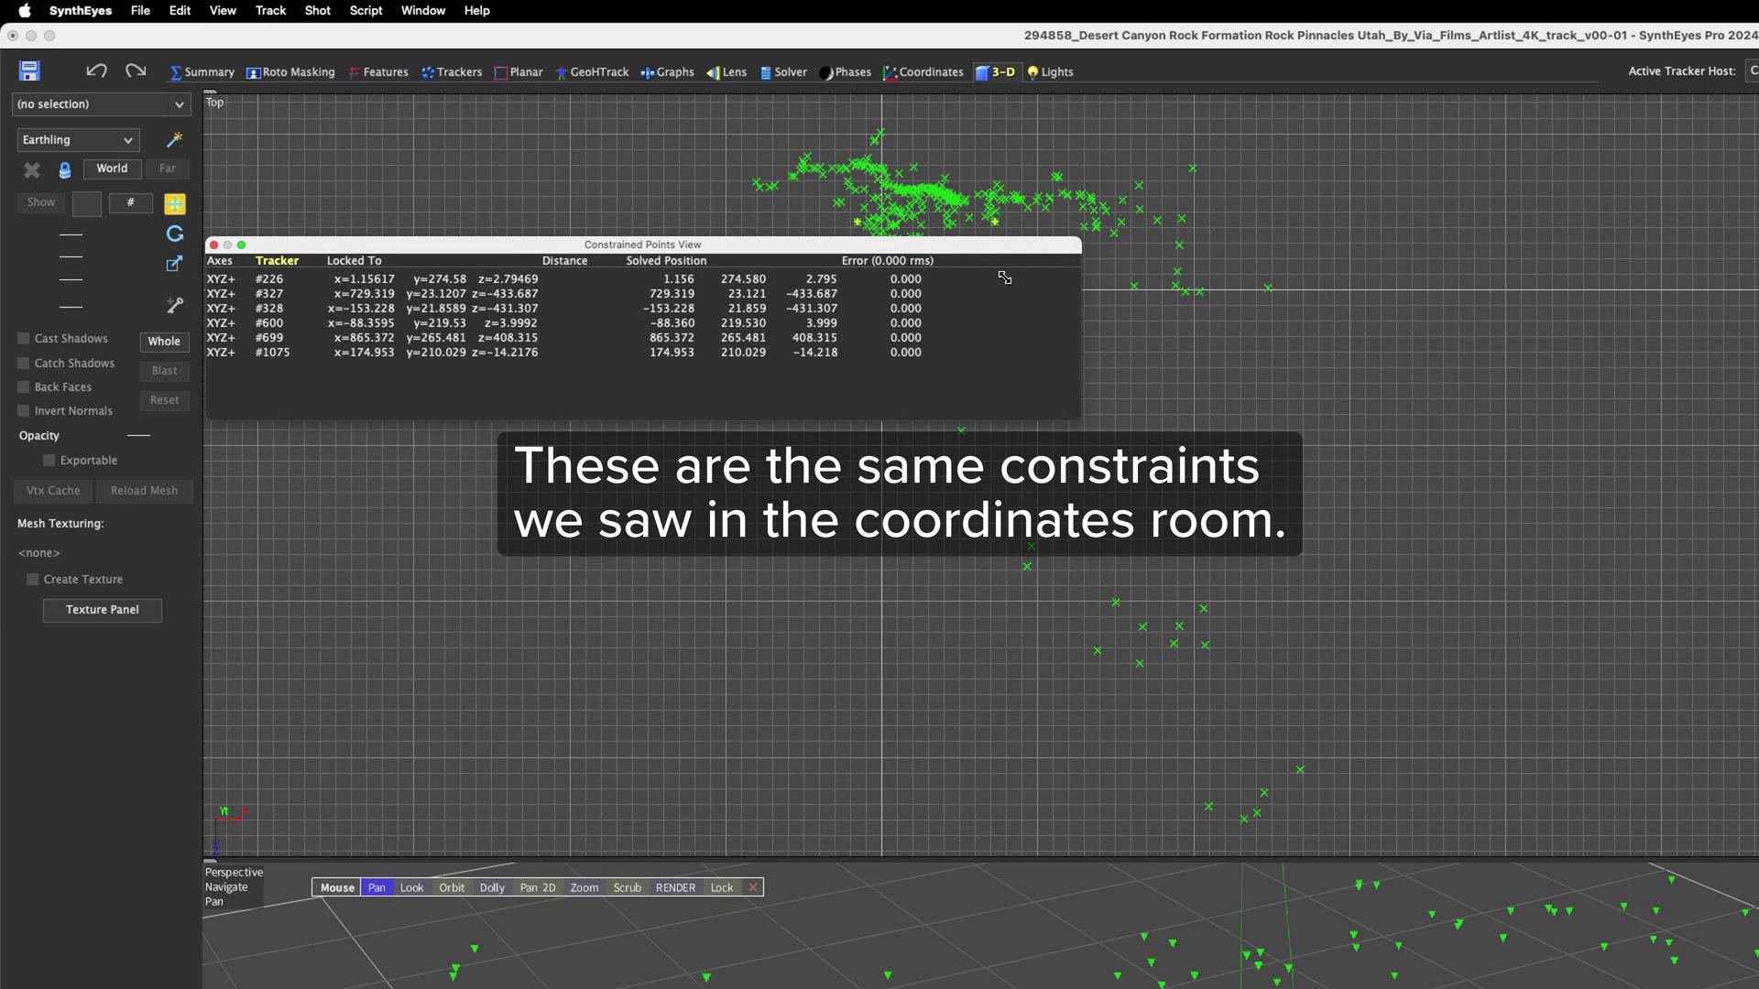
pyautogui.moveTo(988, 245); pyautogui.dragTo(1066, 319)
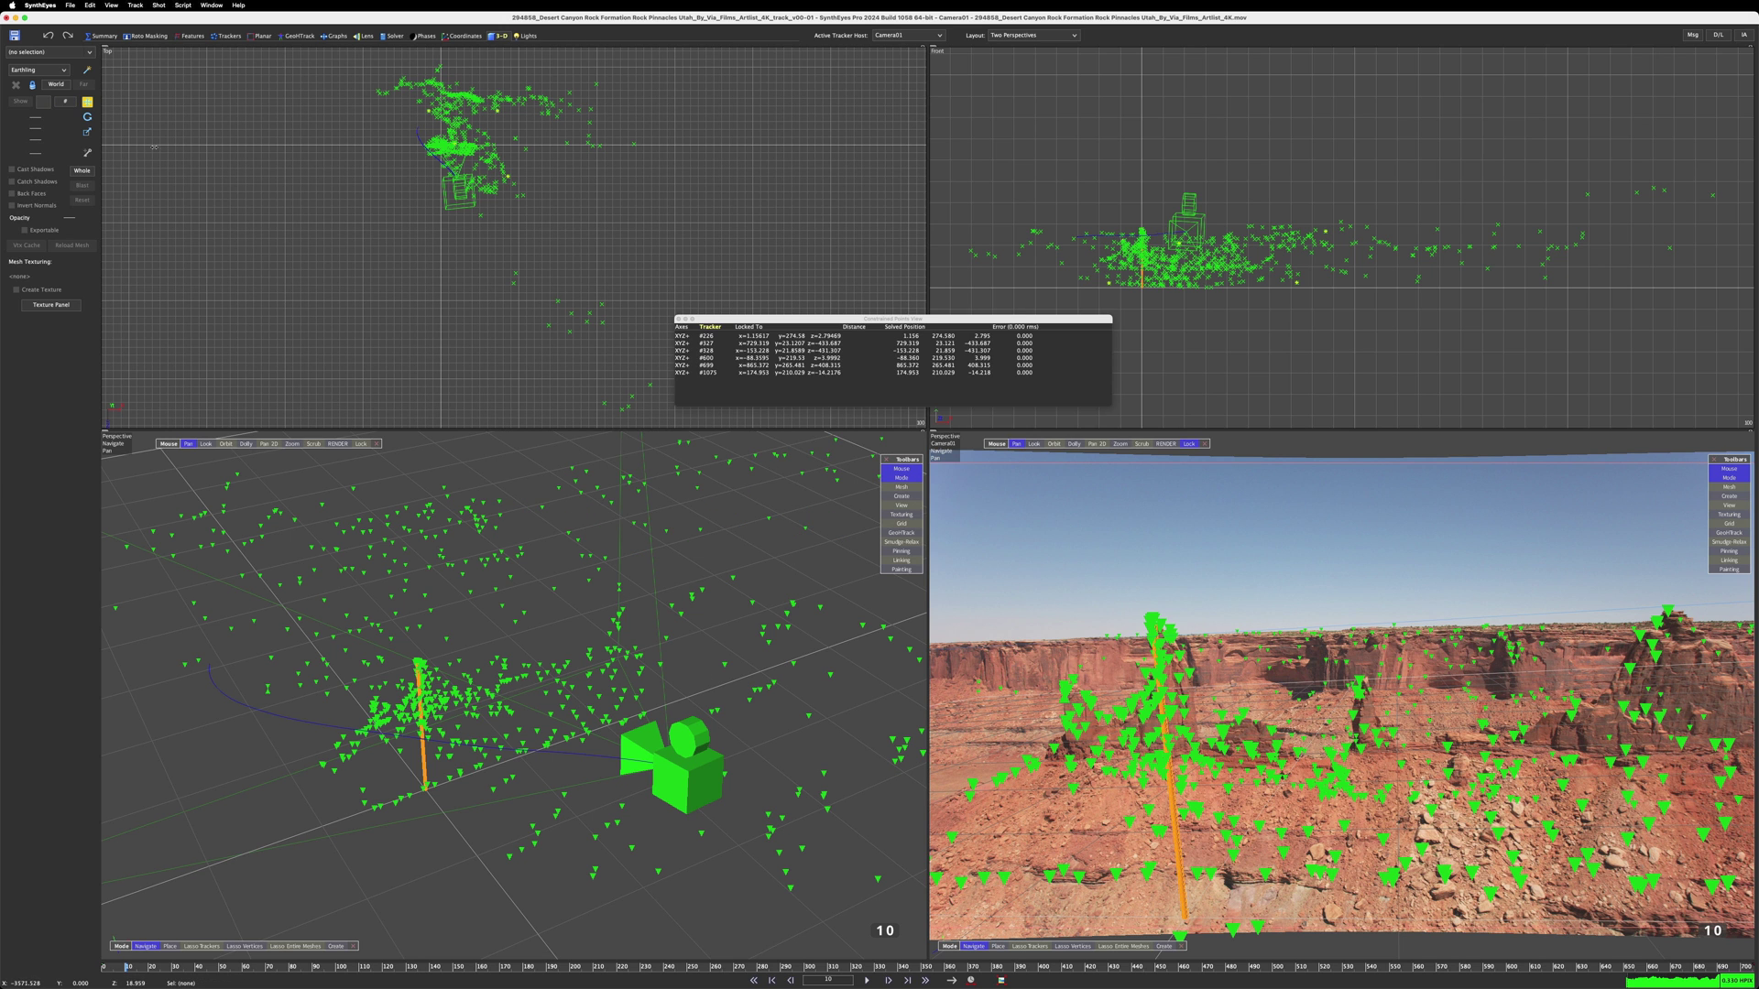
# Turn on Whole for Camera01 and rotate the whole solved scene slightly in the Front view to level the trackers.
pyautogui.click(78, 170)
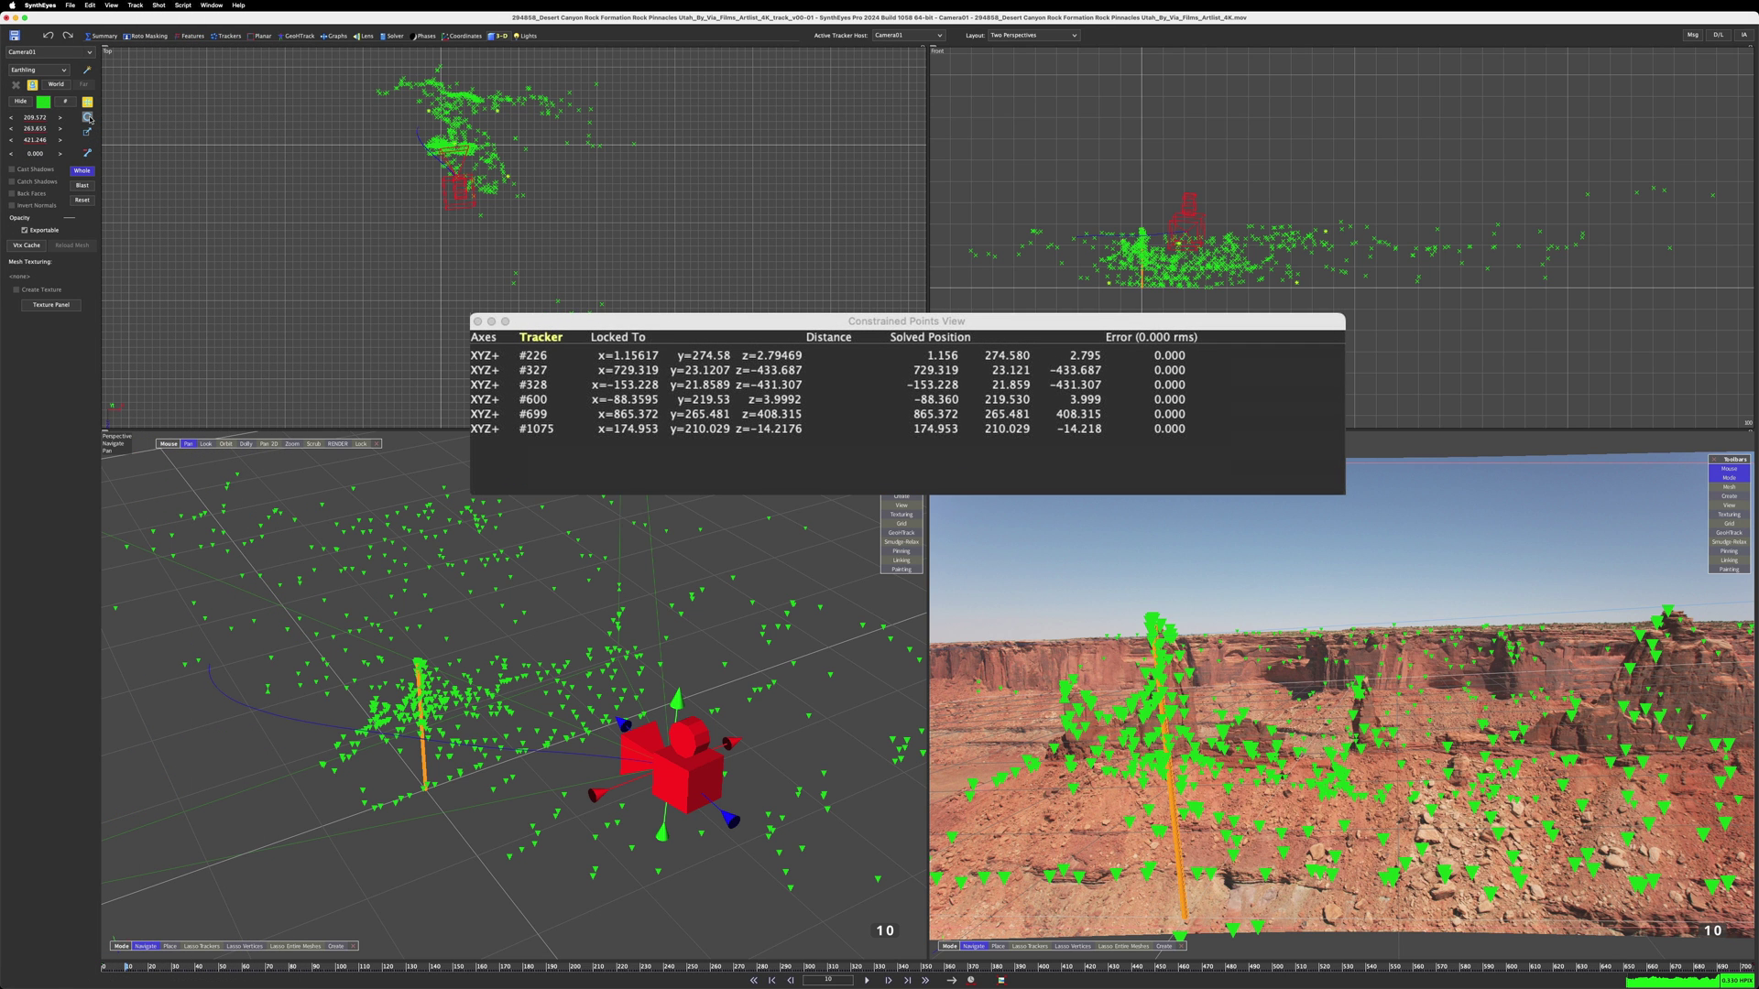
pyautogui.scroll(3, 1200, 233)
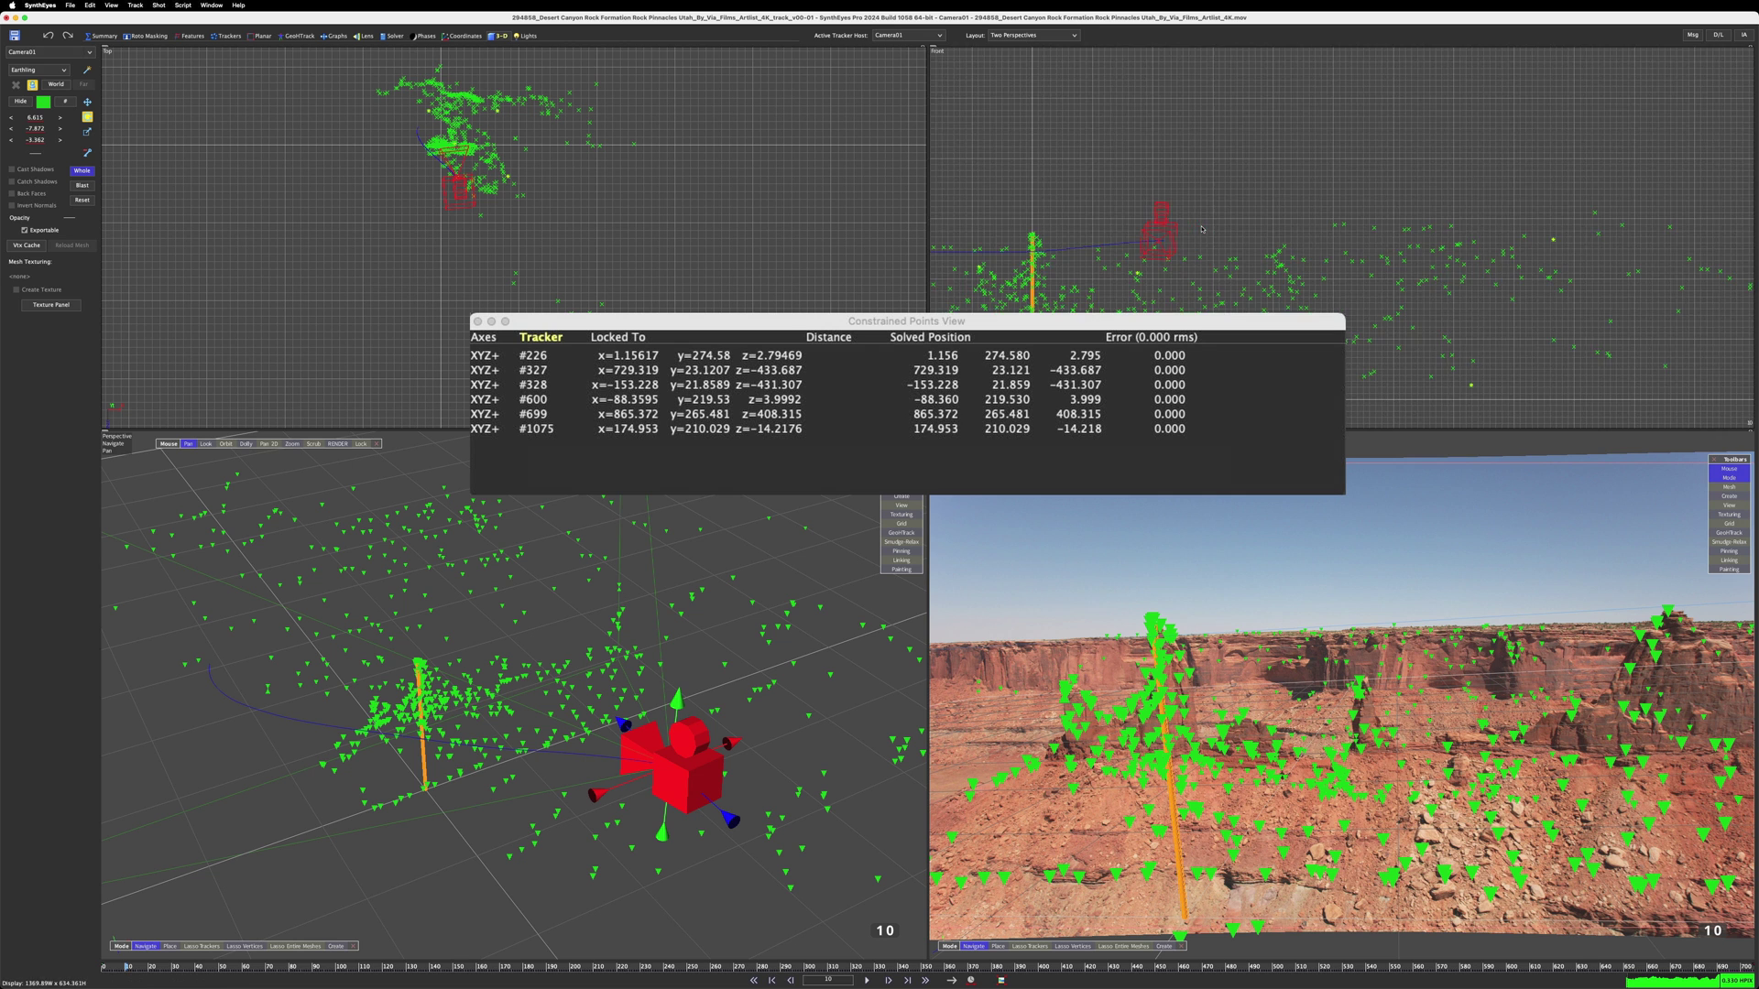
pyautogui.scroll(-1, 1201, 232)
pyautogui.moveTo(1202, 231); pyautogui.dragTo(1388, 230, button='middle')
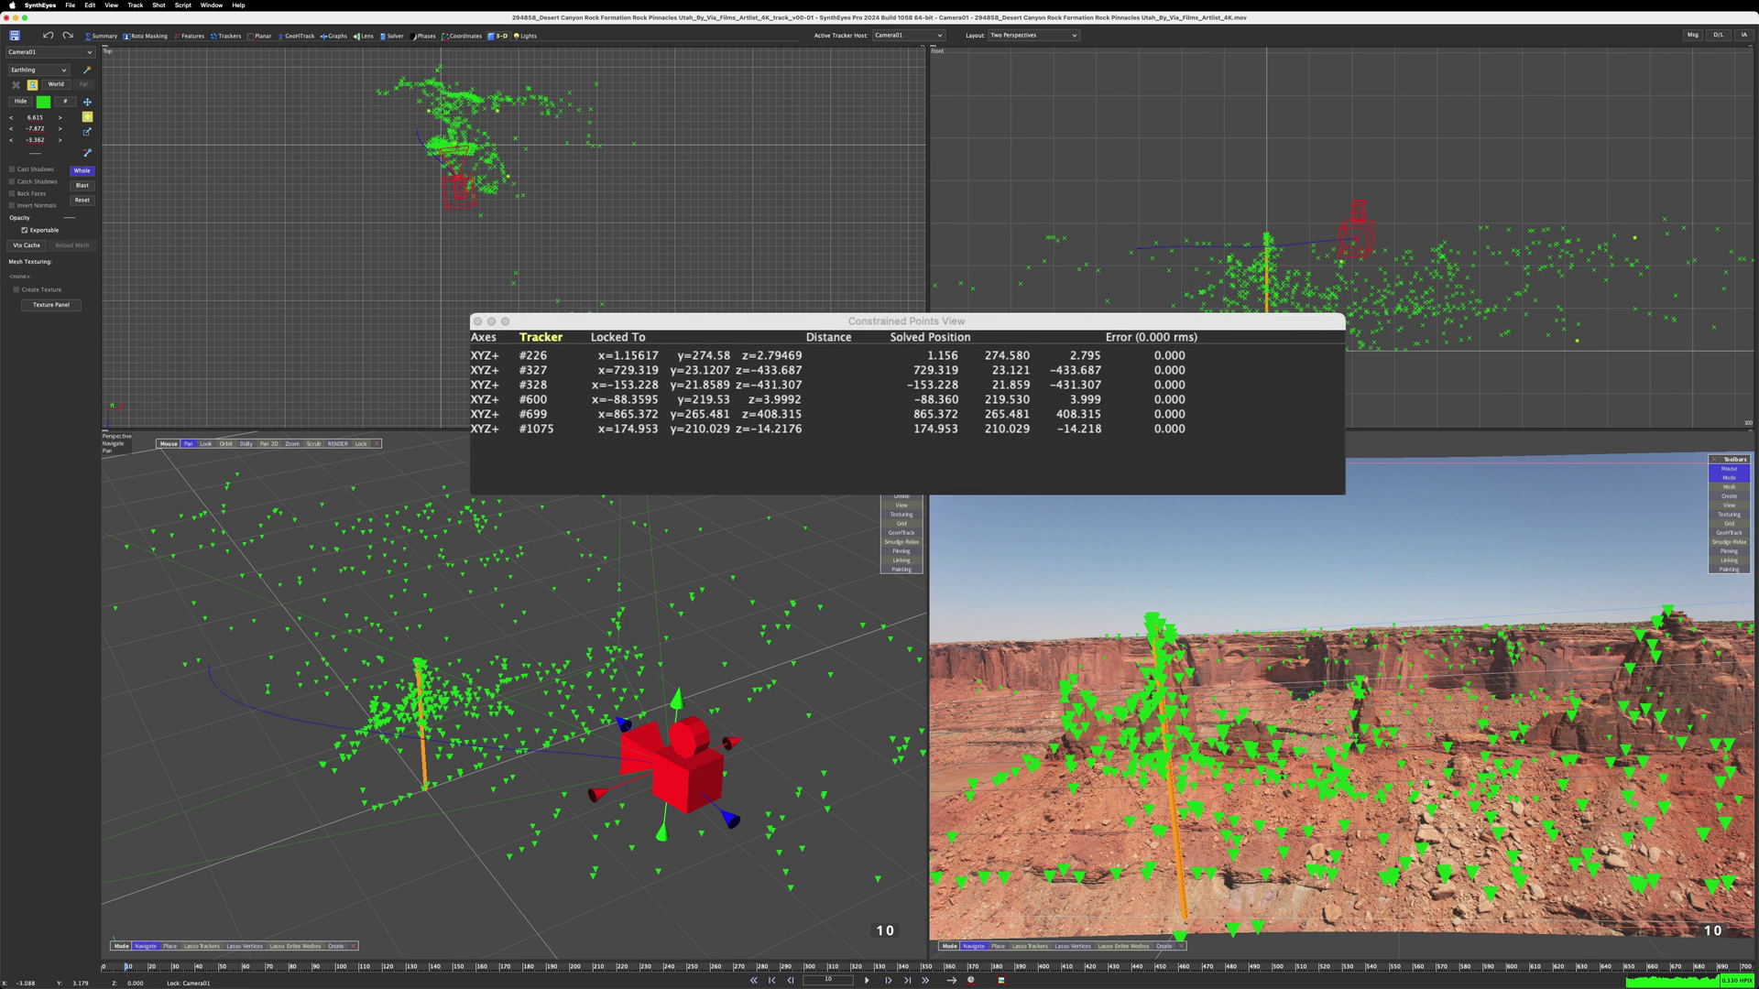
pyautogui.moveTo(1266, 350); pyautogui.dragTo(1271, 346)
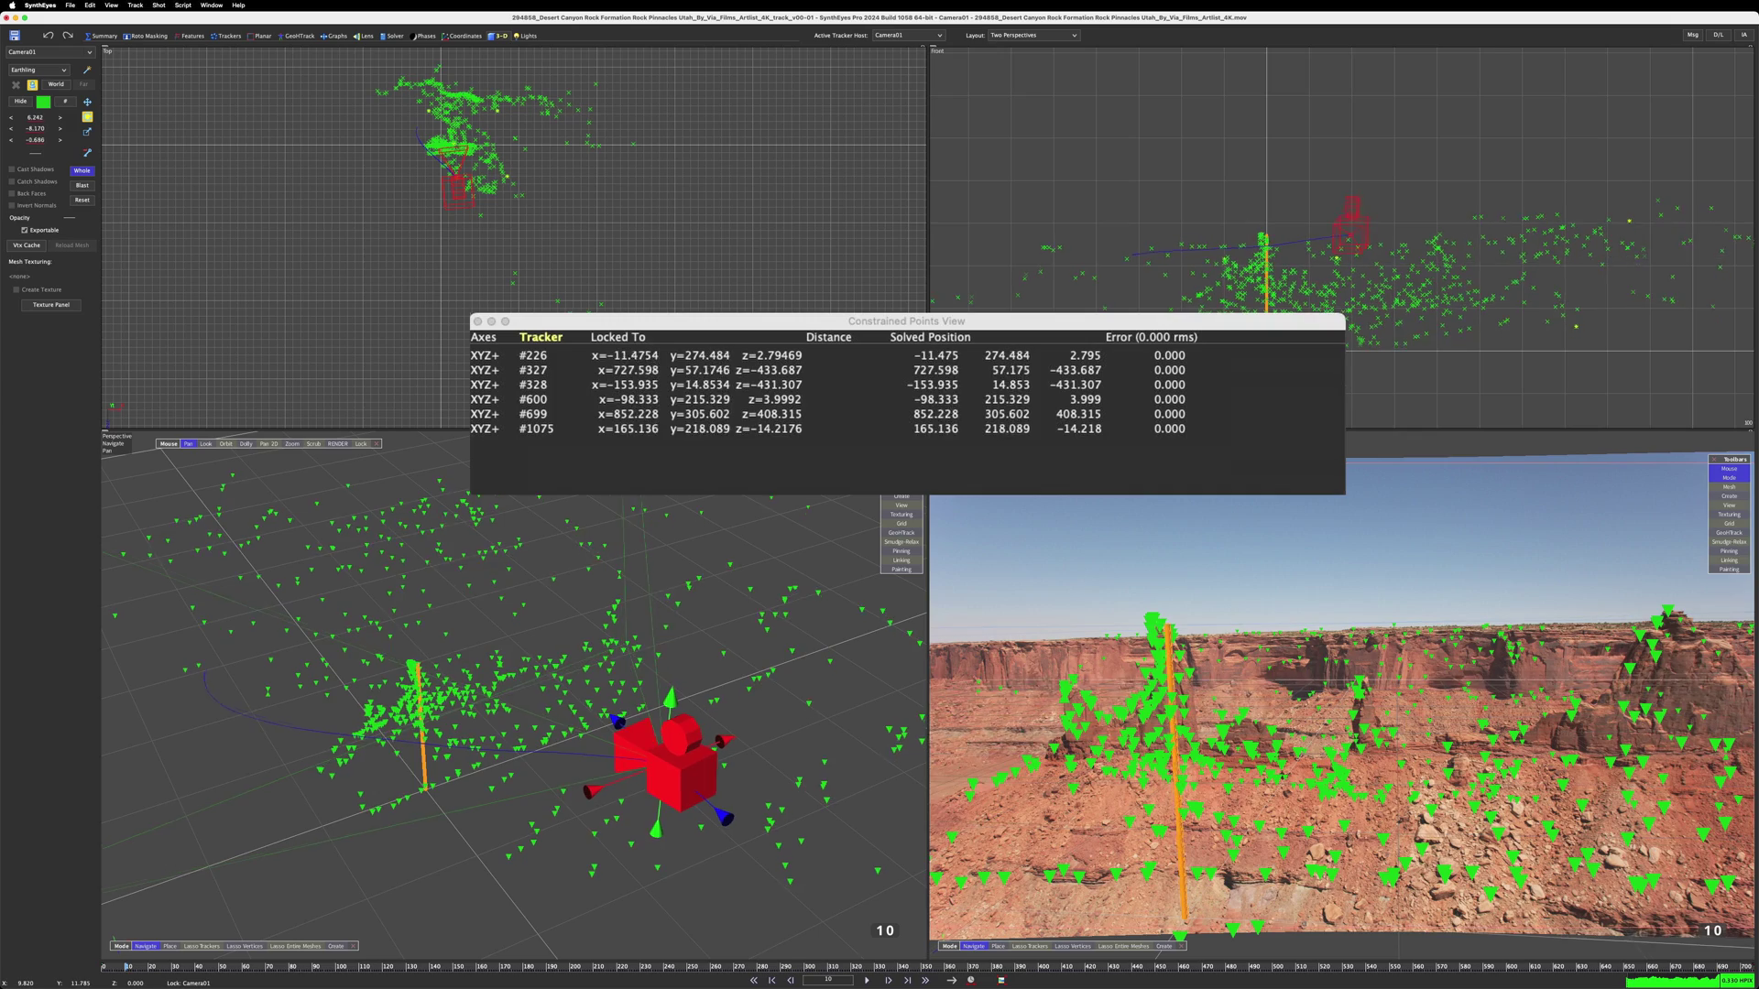
pyautogui.moveTo(412, 664); pyautogui.dragTo(418, 661)
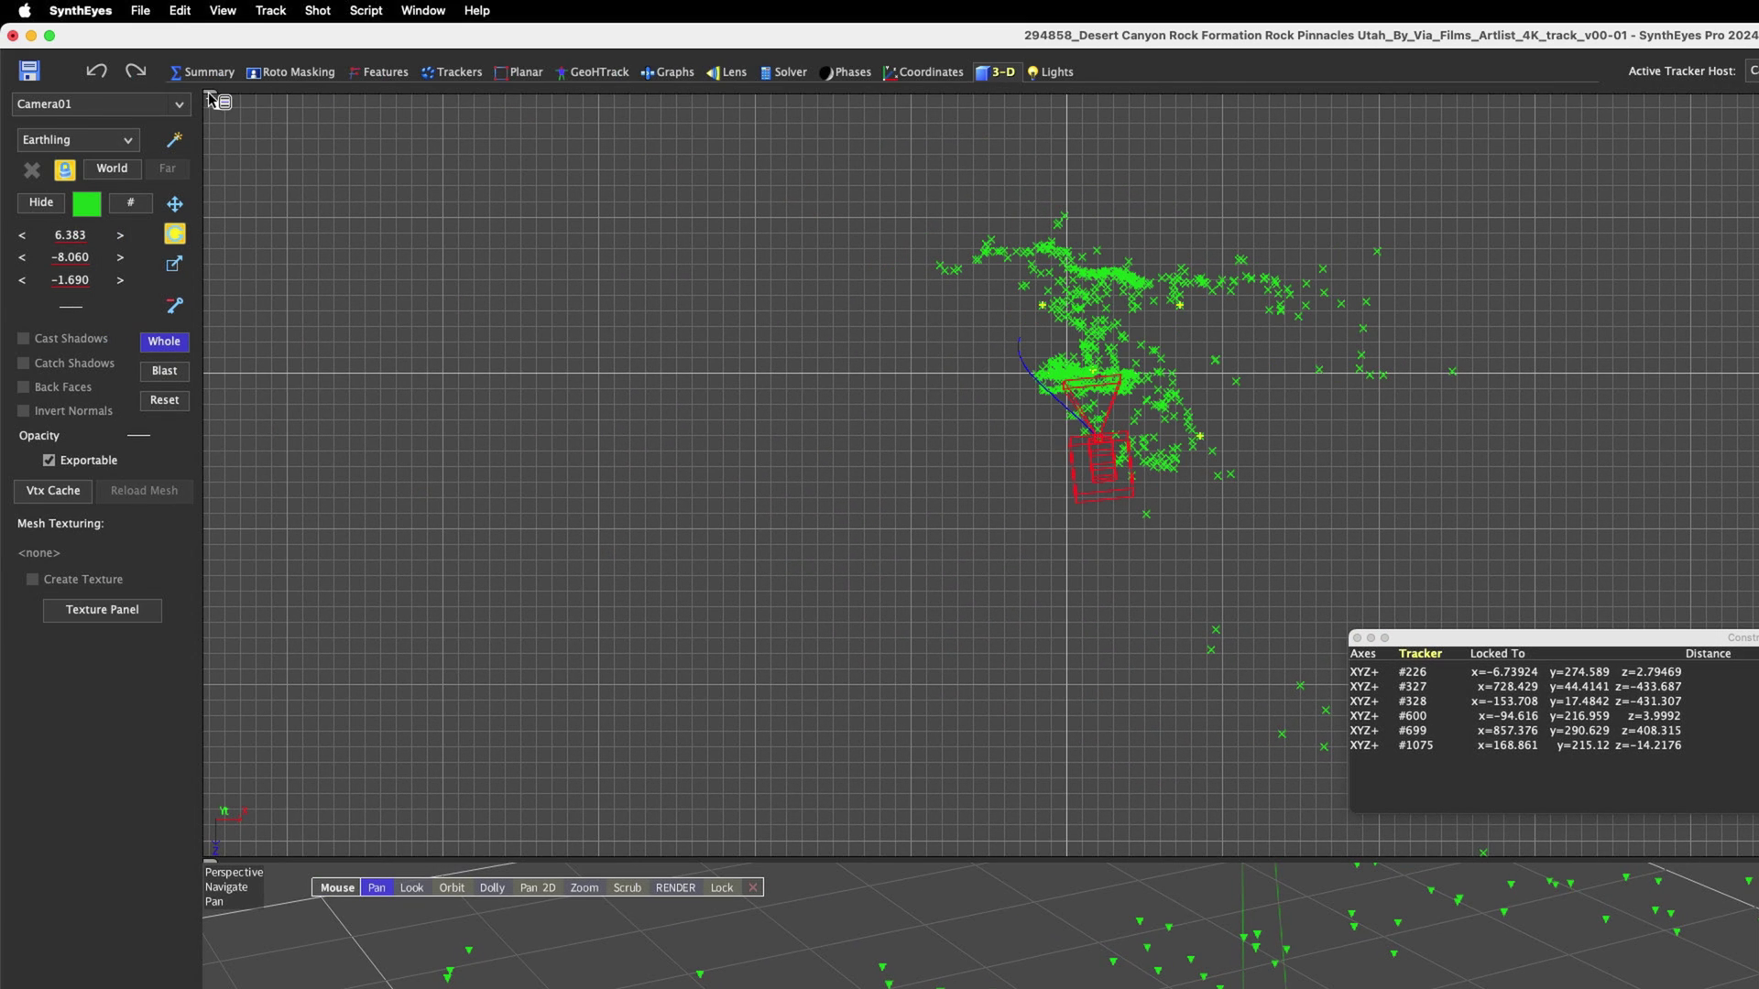
# Switch the Top viewport to the Left view and check the available layouts, keeping Custom1 active.
pyautogui.click(212, 100)
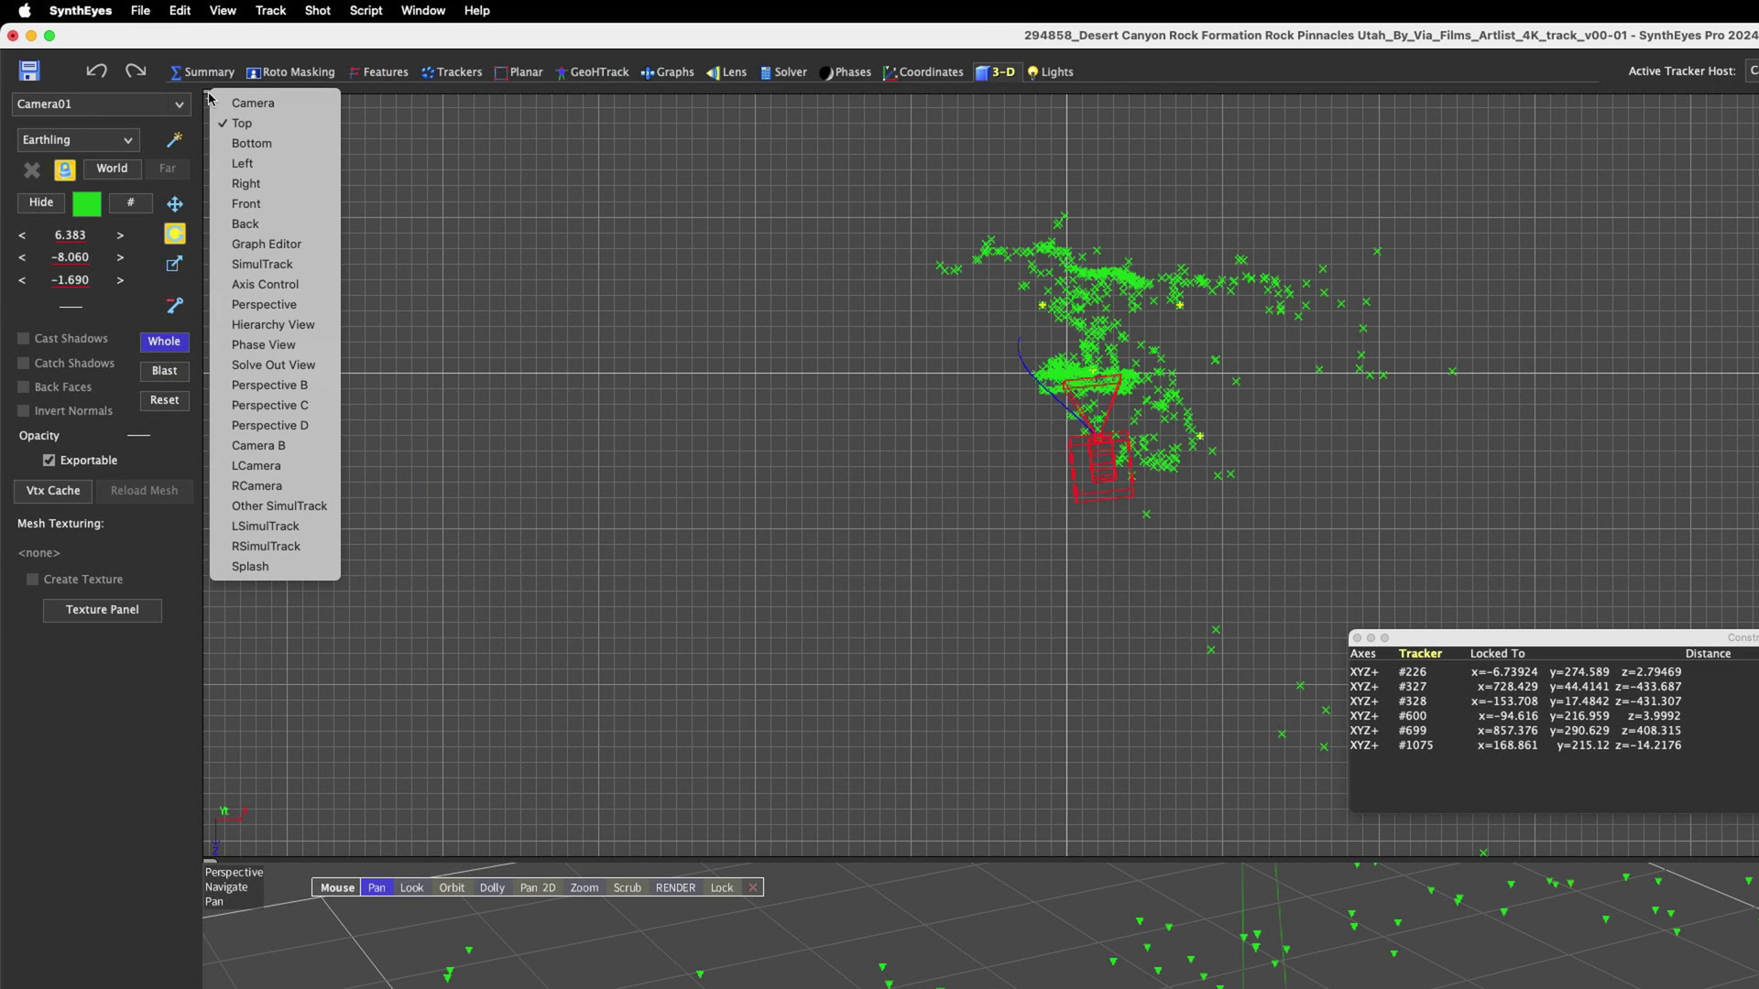
pyautogui.click(269, 165)
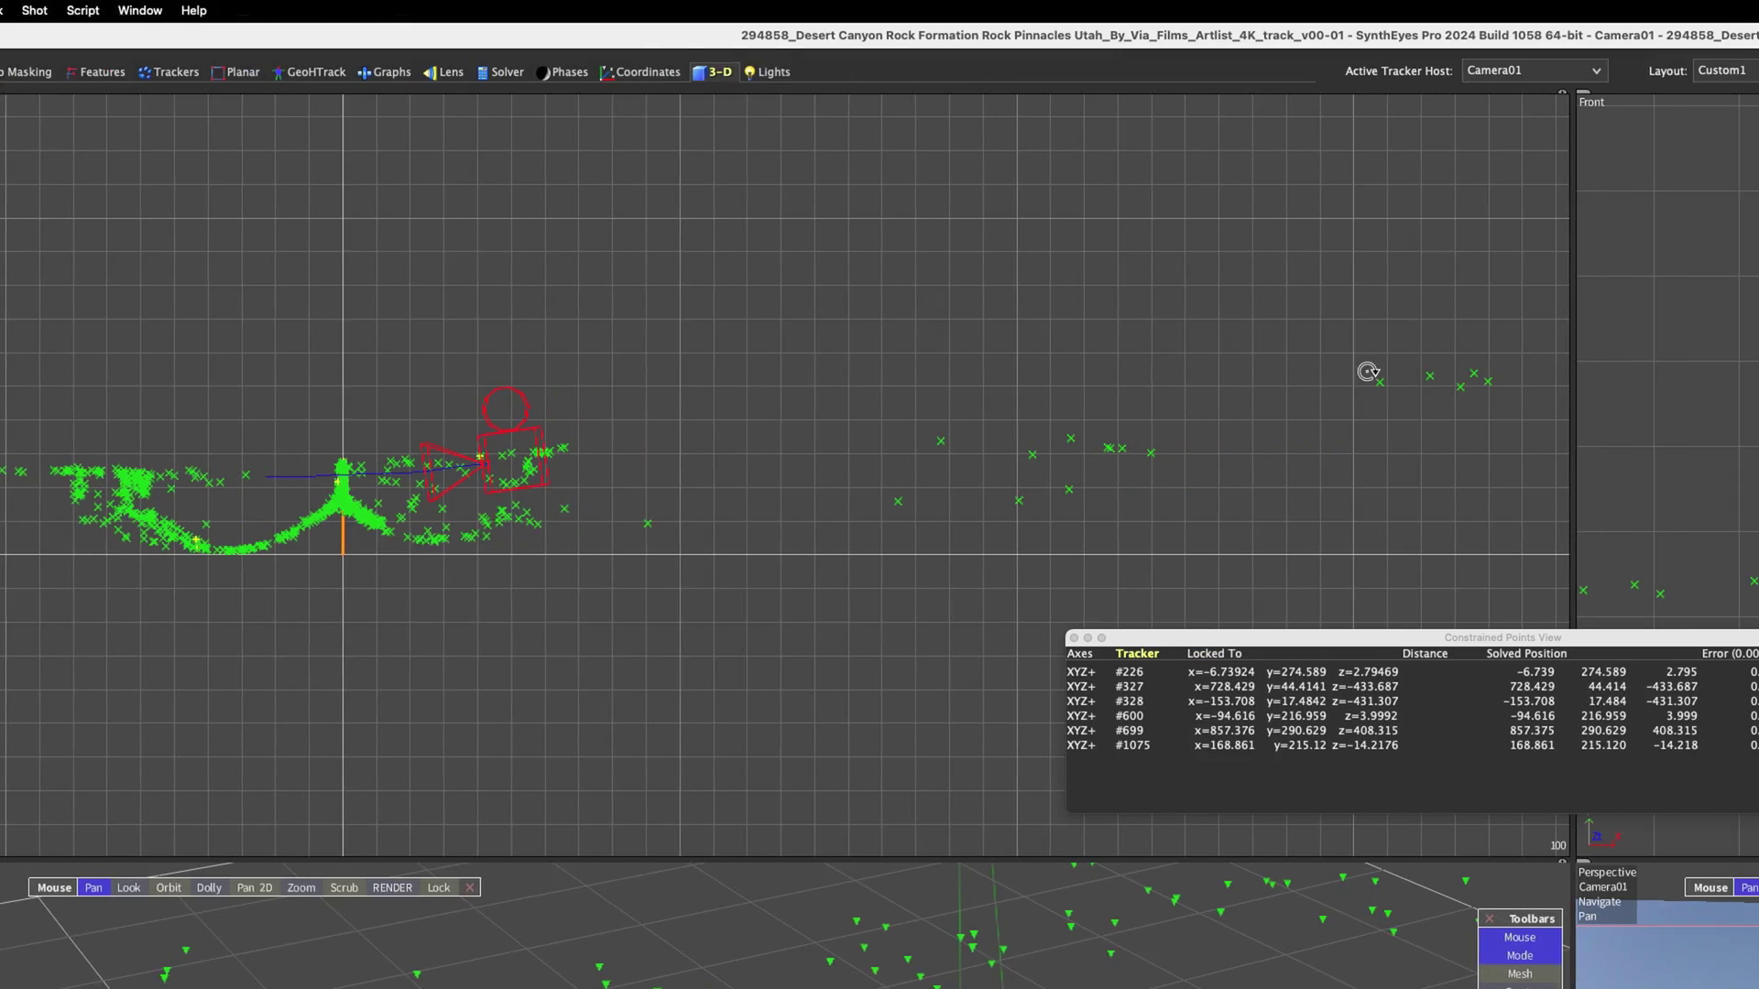
pyautogui.click(824, 73)
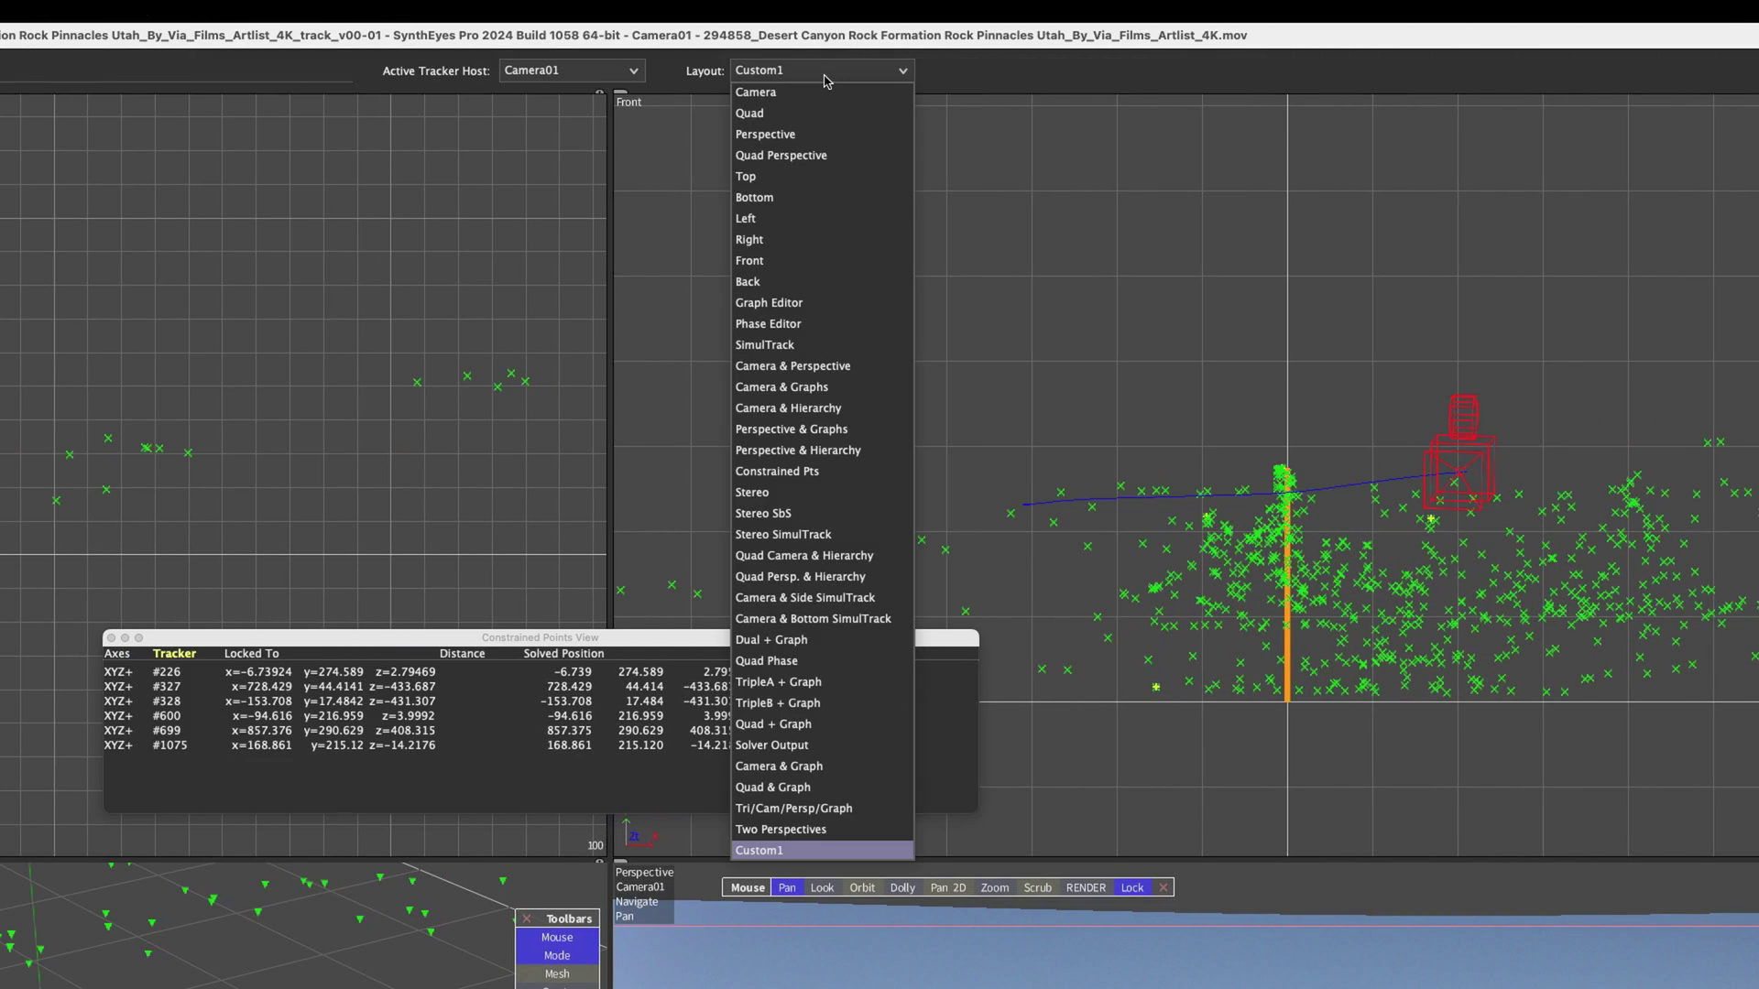
pyautogui.click(1072, 83)
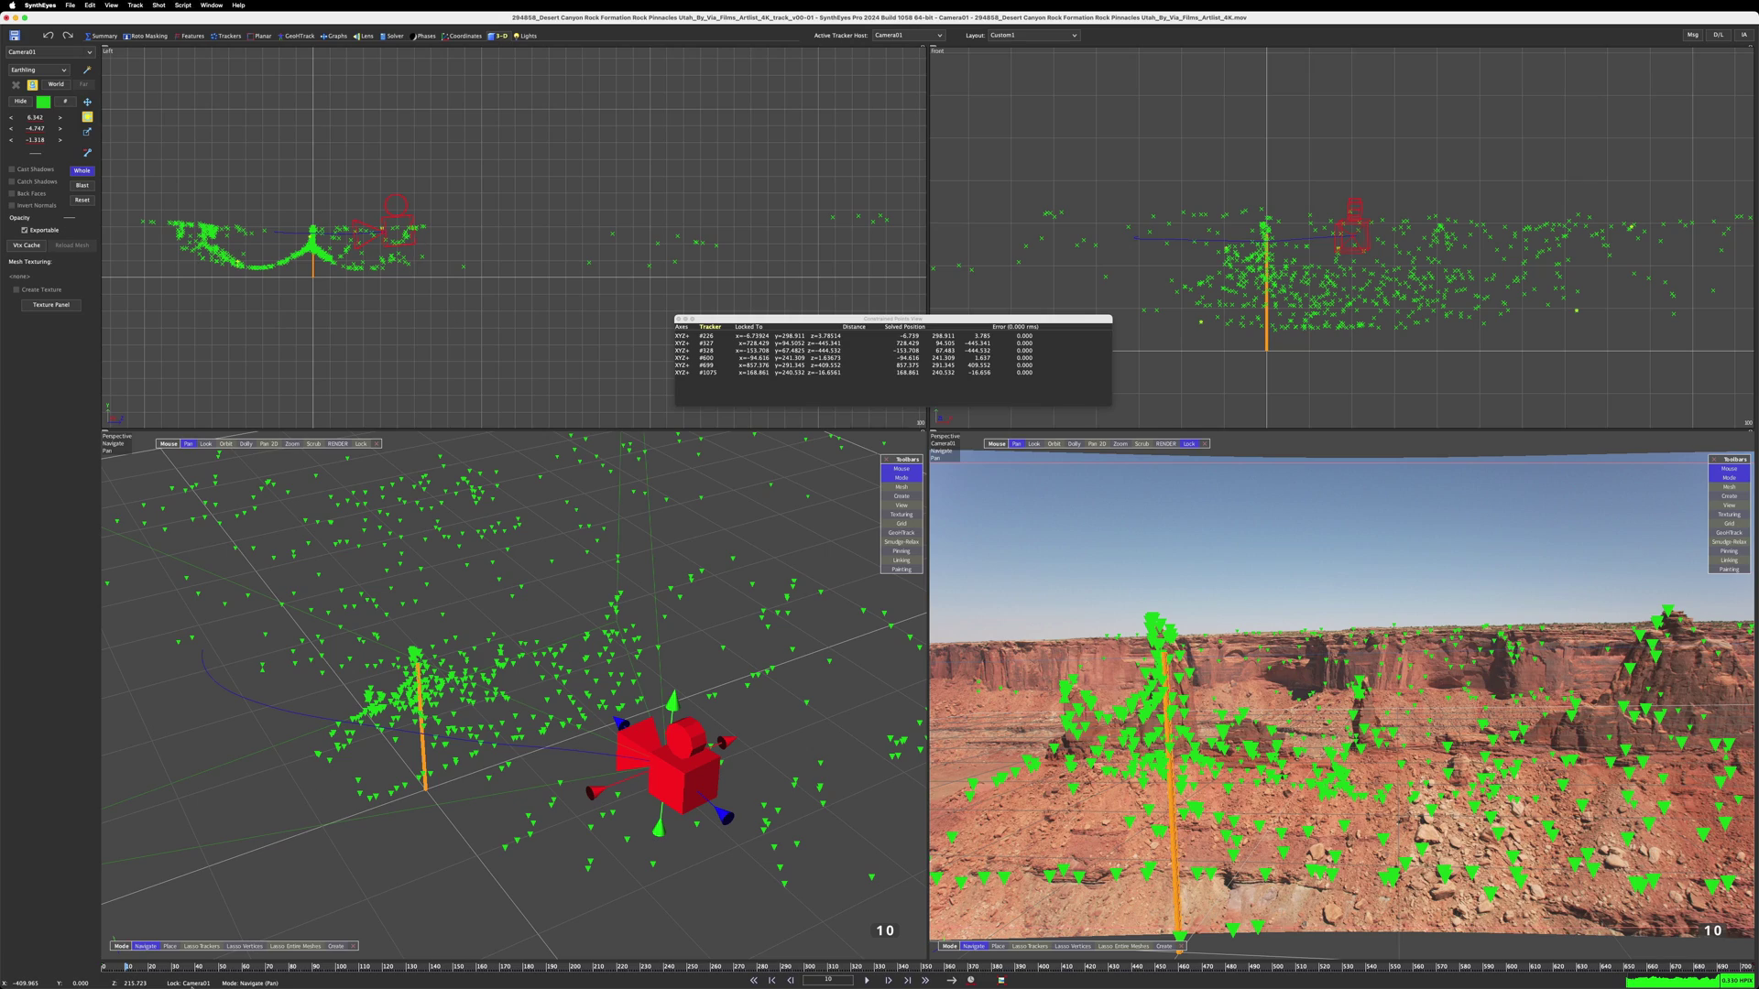
# Scrub the shot to about frame 481 and examine closely how the trackers fit the footage in the camera perspective.
pyautogui.moveTo(188, 973); pyautogui.dragTo(1212, 984)
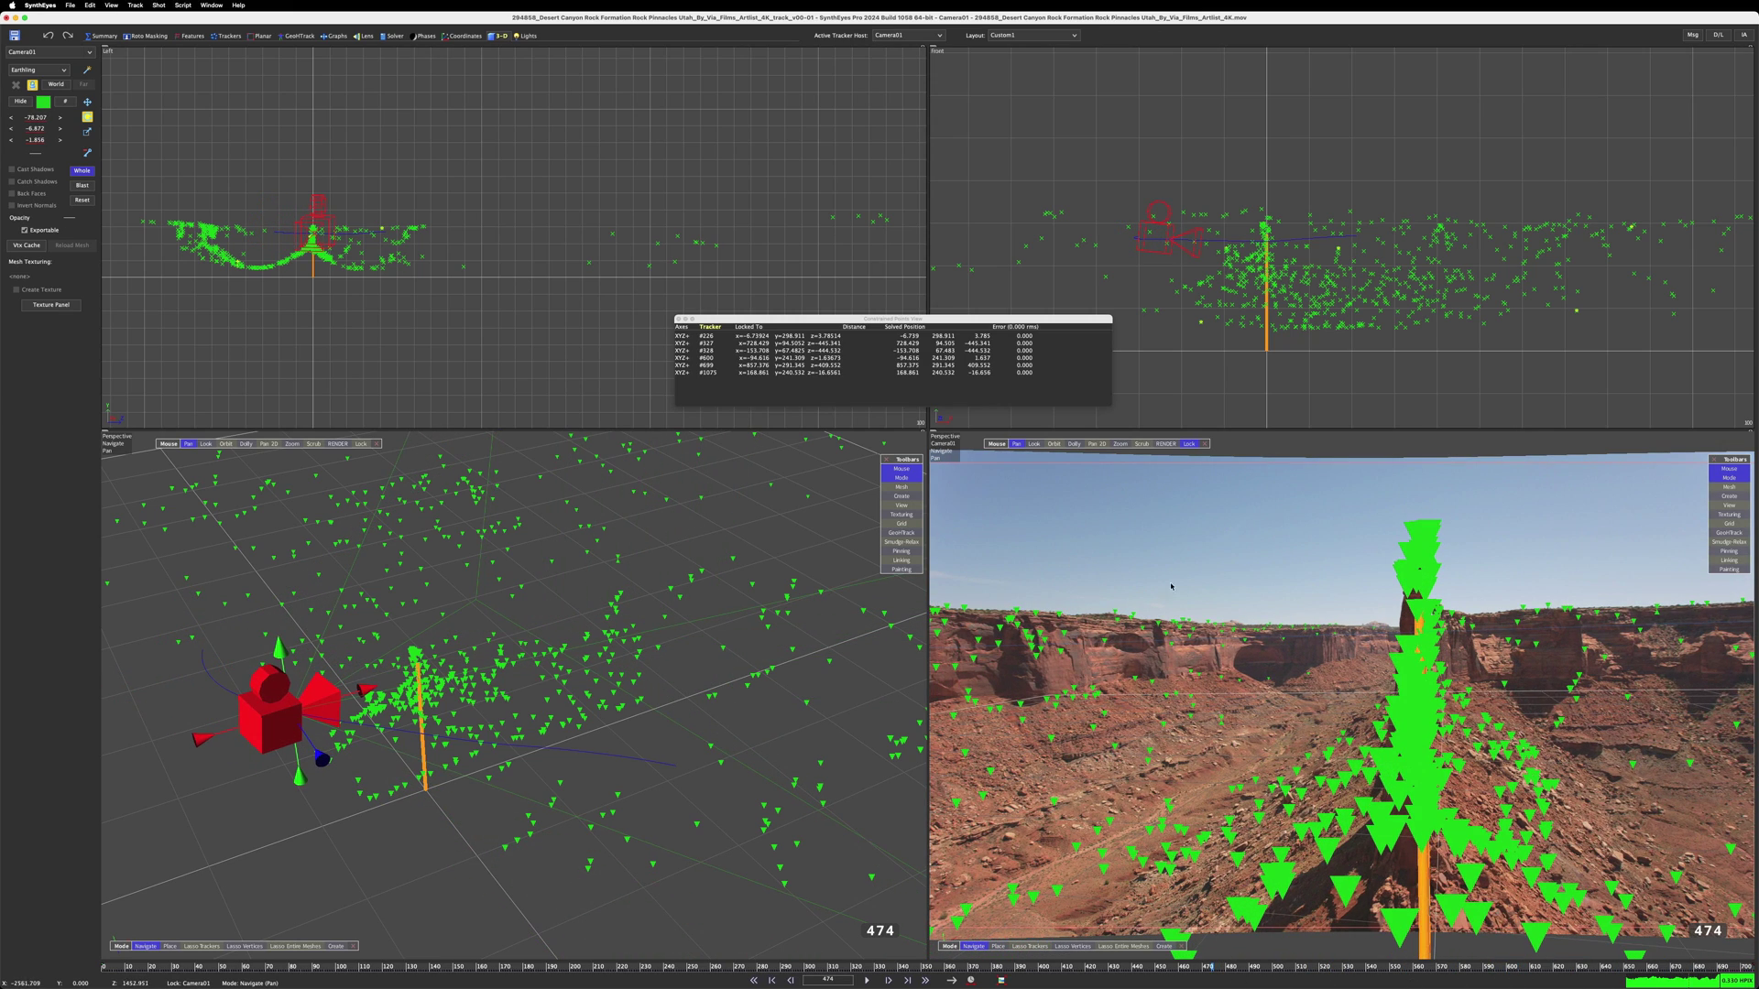
pyautogui.scroll(-7, 1304, 650)
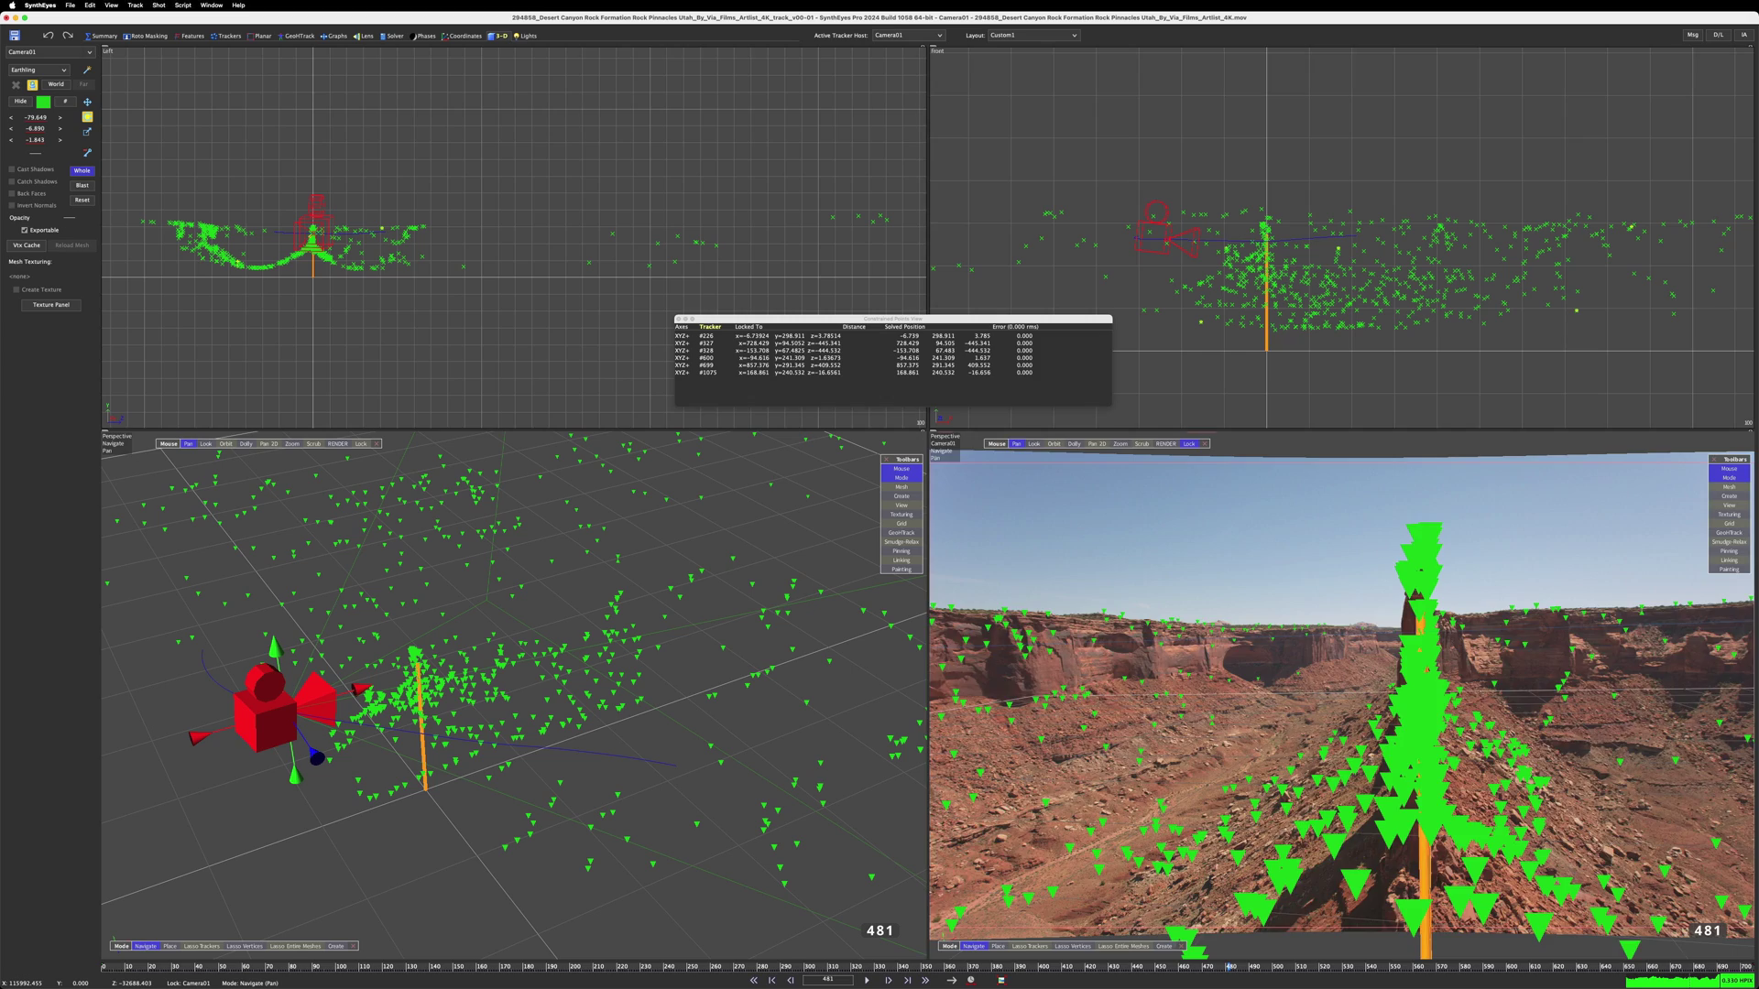
pyautogui.keyDown('ctrl'); pyautogui.scroll(10, 1294, 640); pyautogui.keyUp('ctrl')
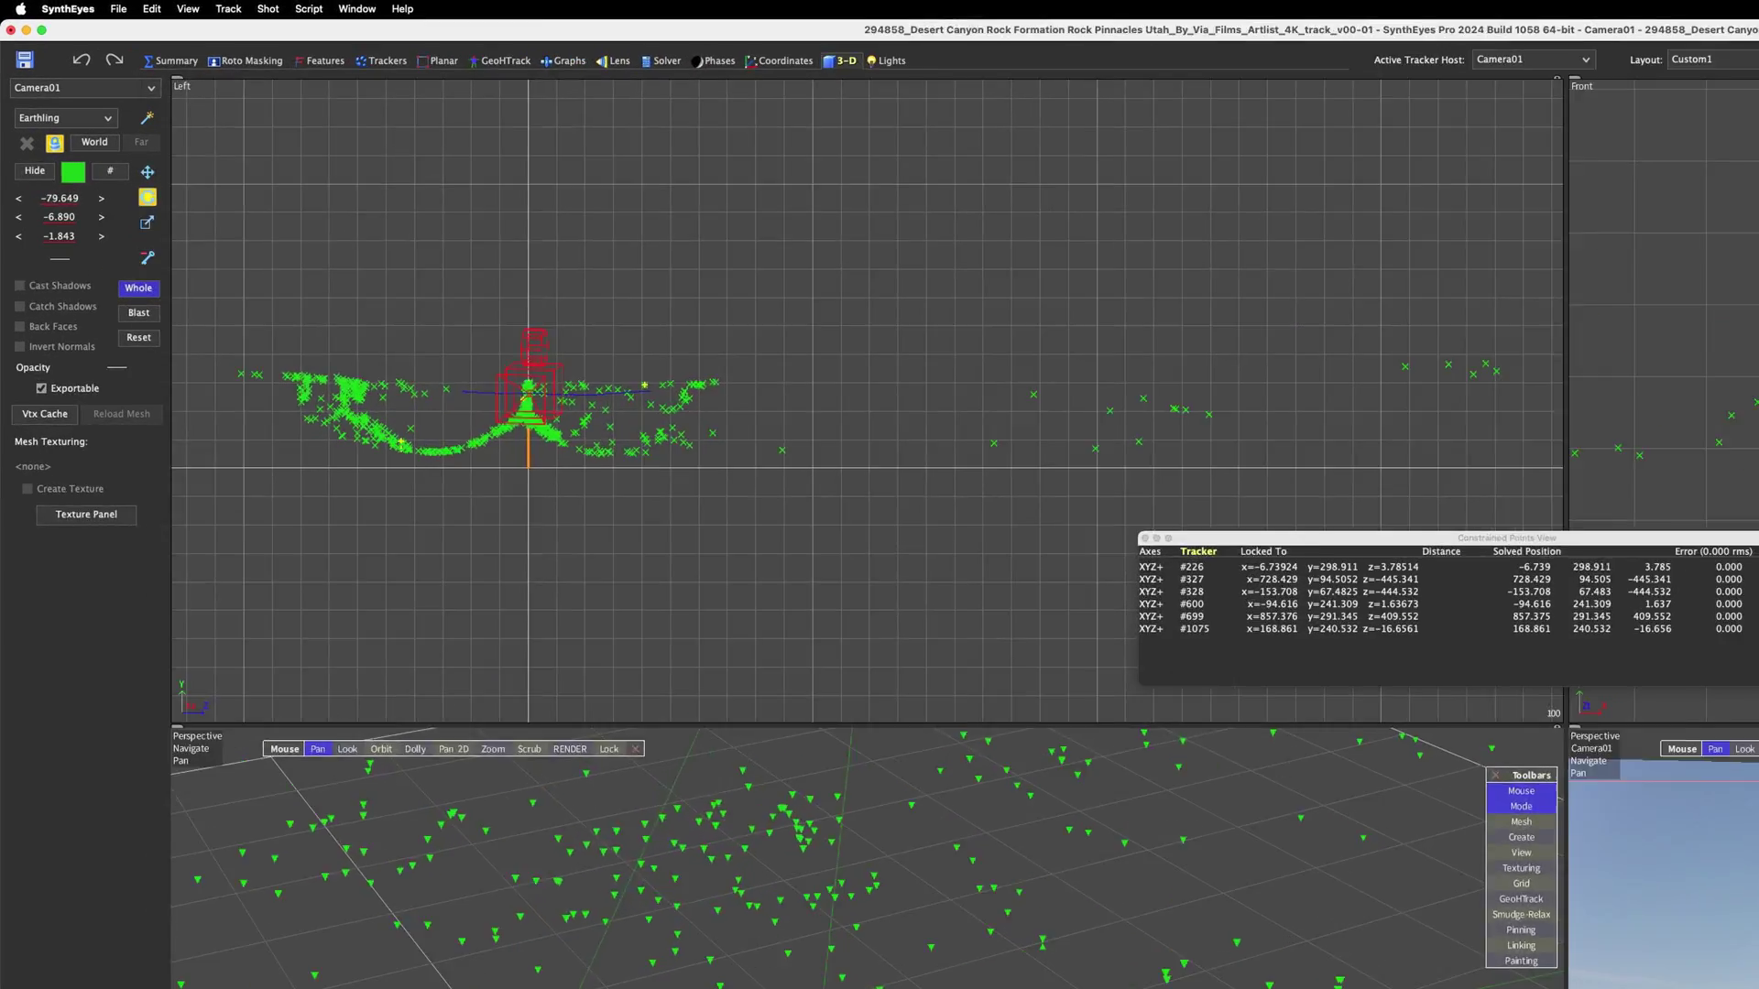
# Move the whole scene down about 43 units in the Left view so the lowest trackers meet the ground line, and deselect Camera01.
pyautogui.press('w')
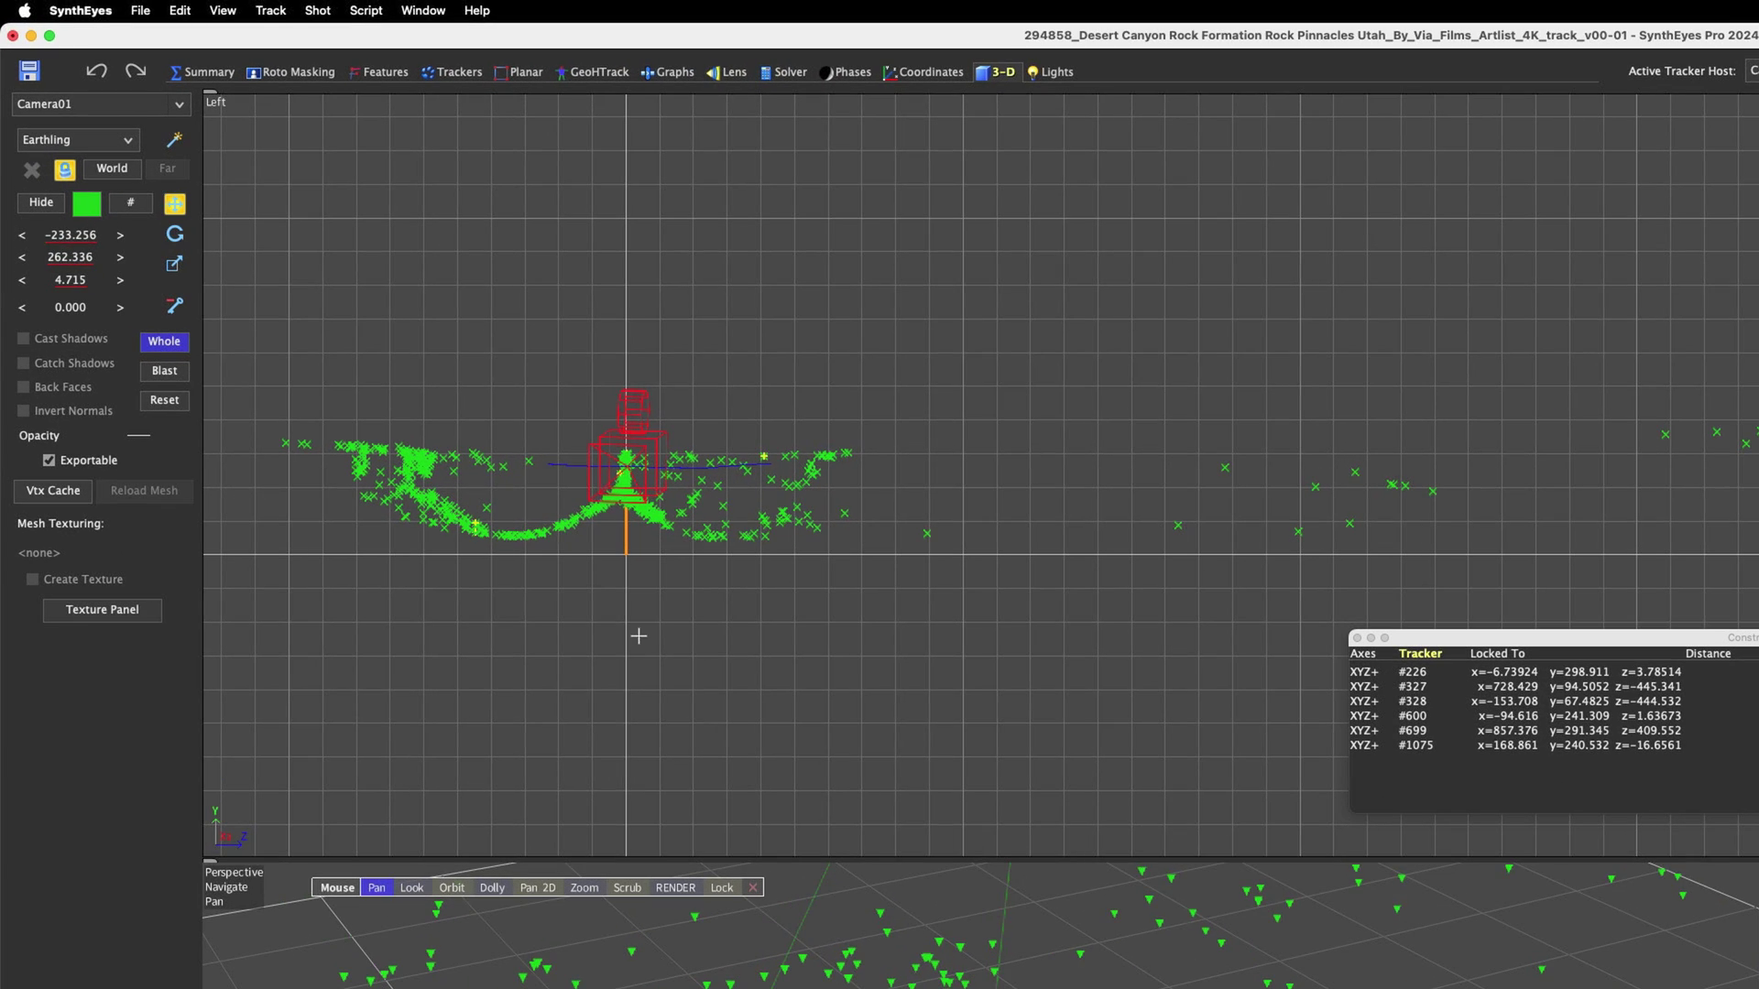
pyautogui.moveTo(638, 636)
pyautogui.mouseDown()
pyautogui.moveTo(636, 543)
pyautogui.moveTo(639, 650)
pyautogui.mouseUp()
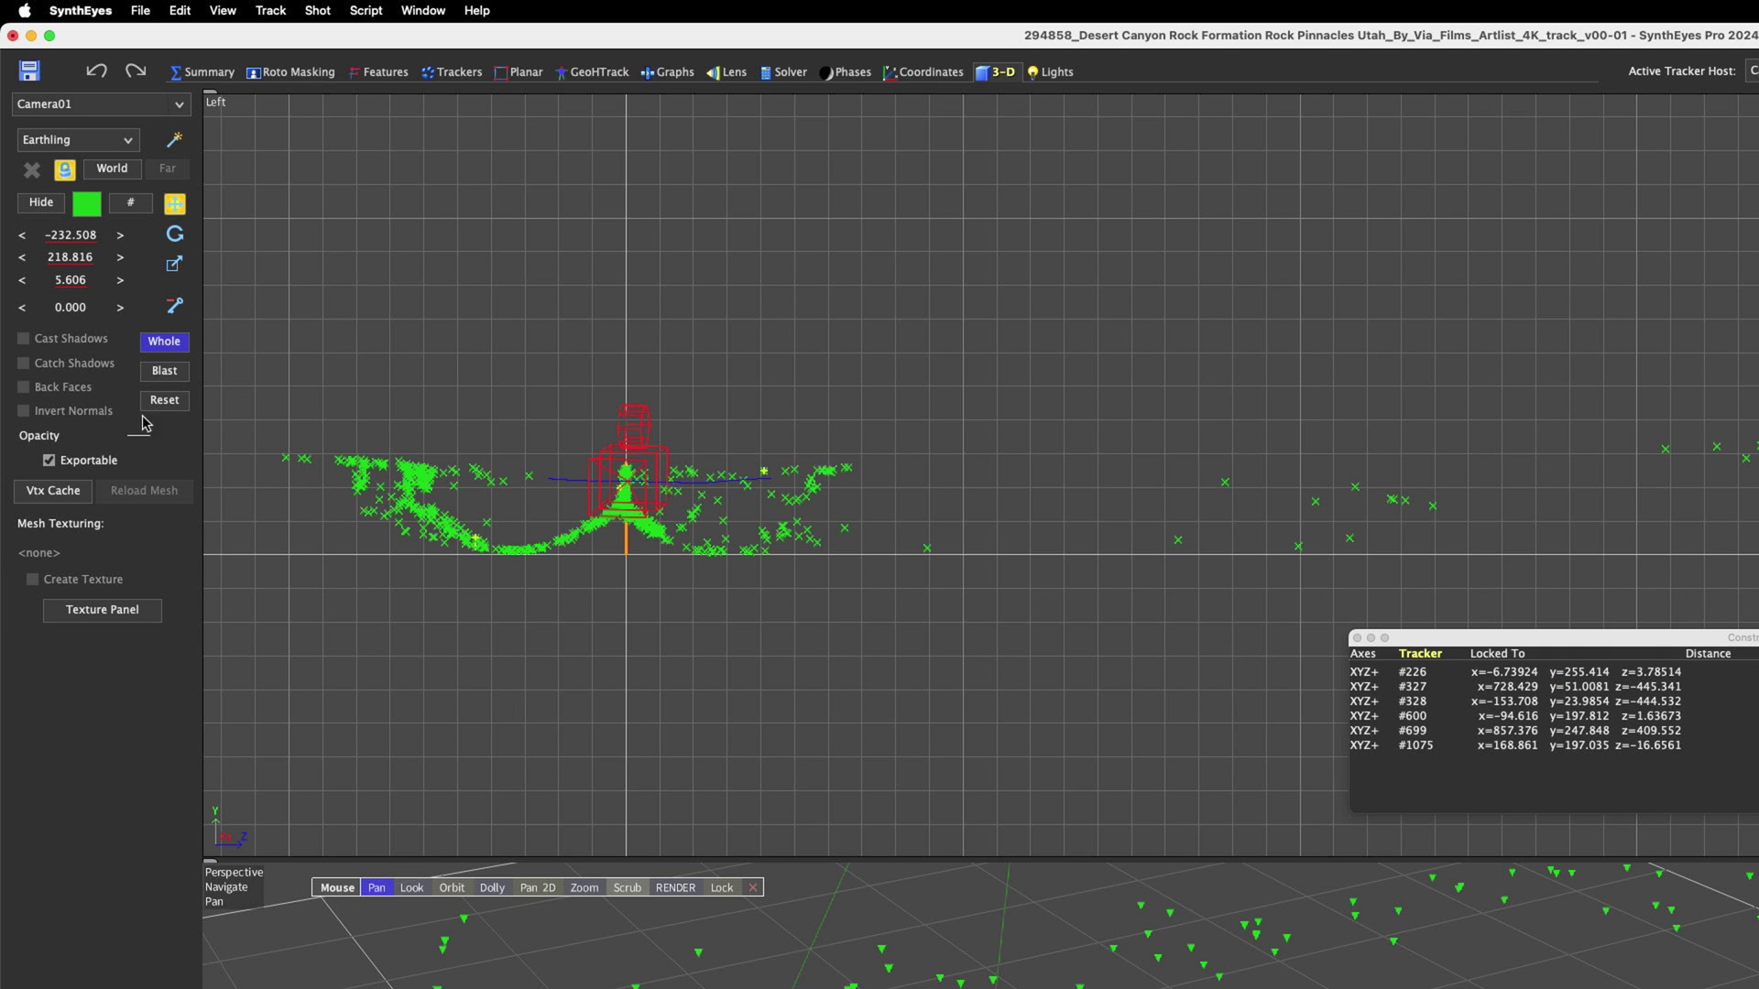
pyautogui.click(940, 687)
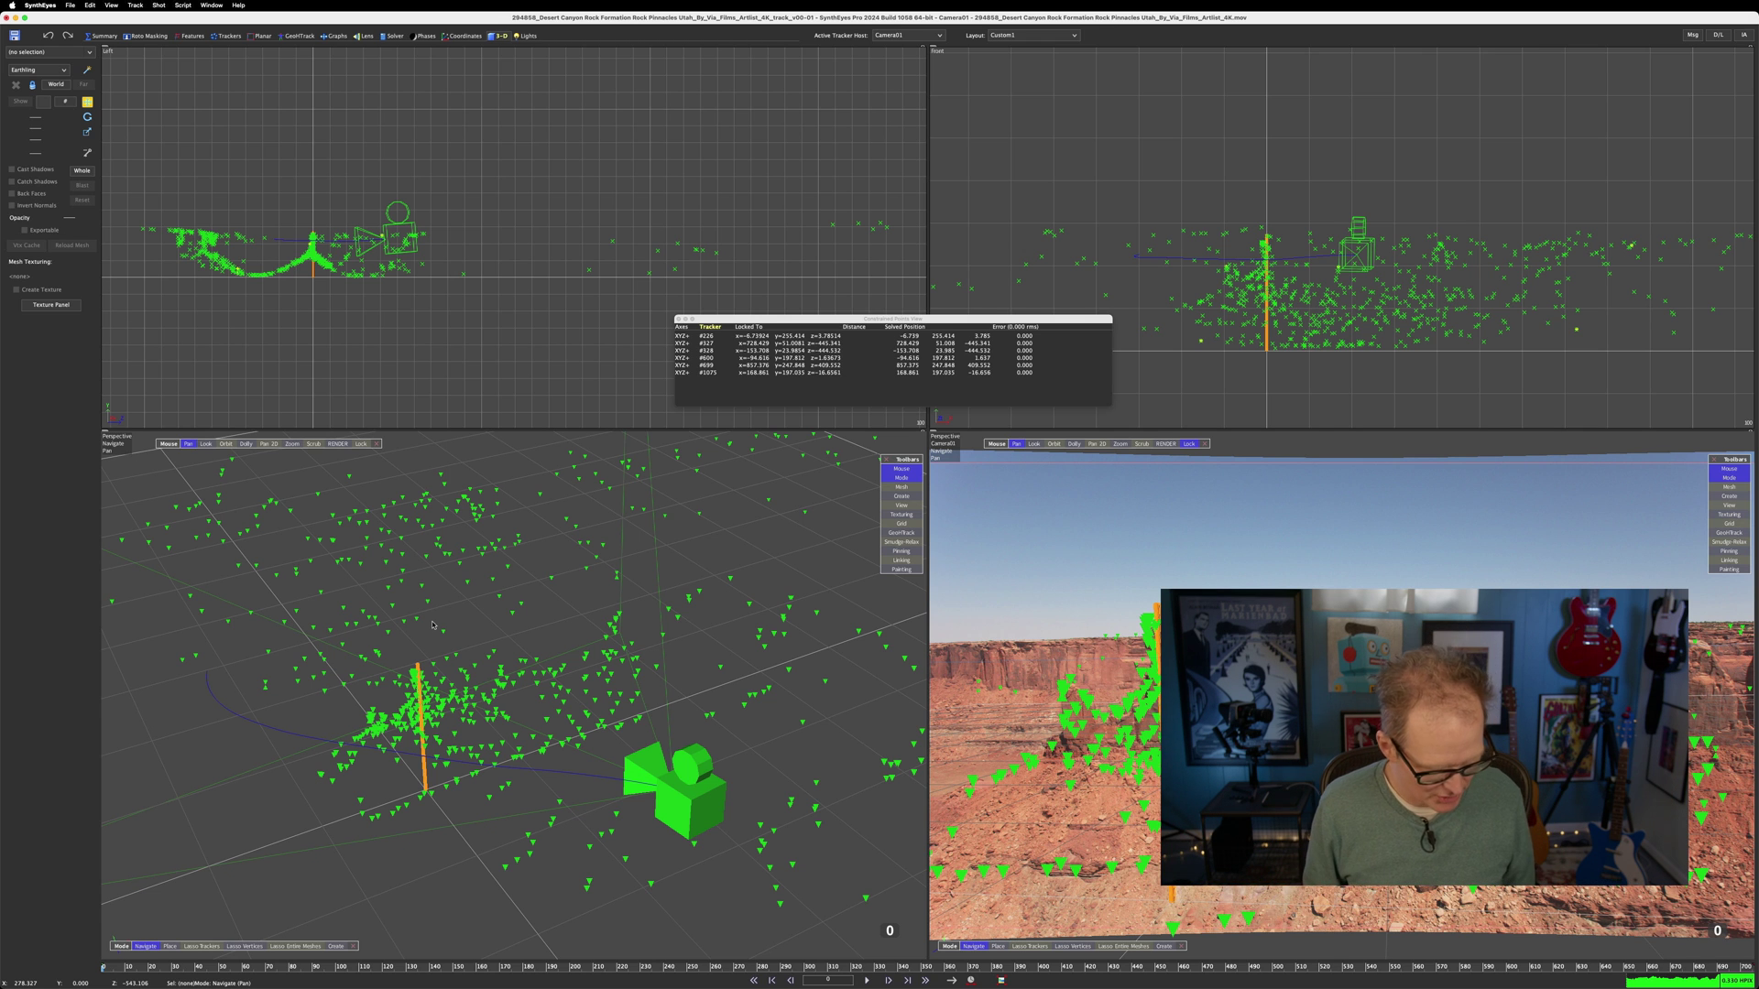
# Select all trackers and show the mesh tools in the camera perspective view to convert the trackers to a mesh.
pyautogui.press('super')
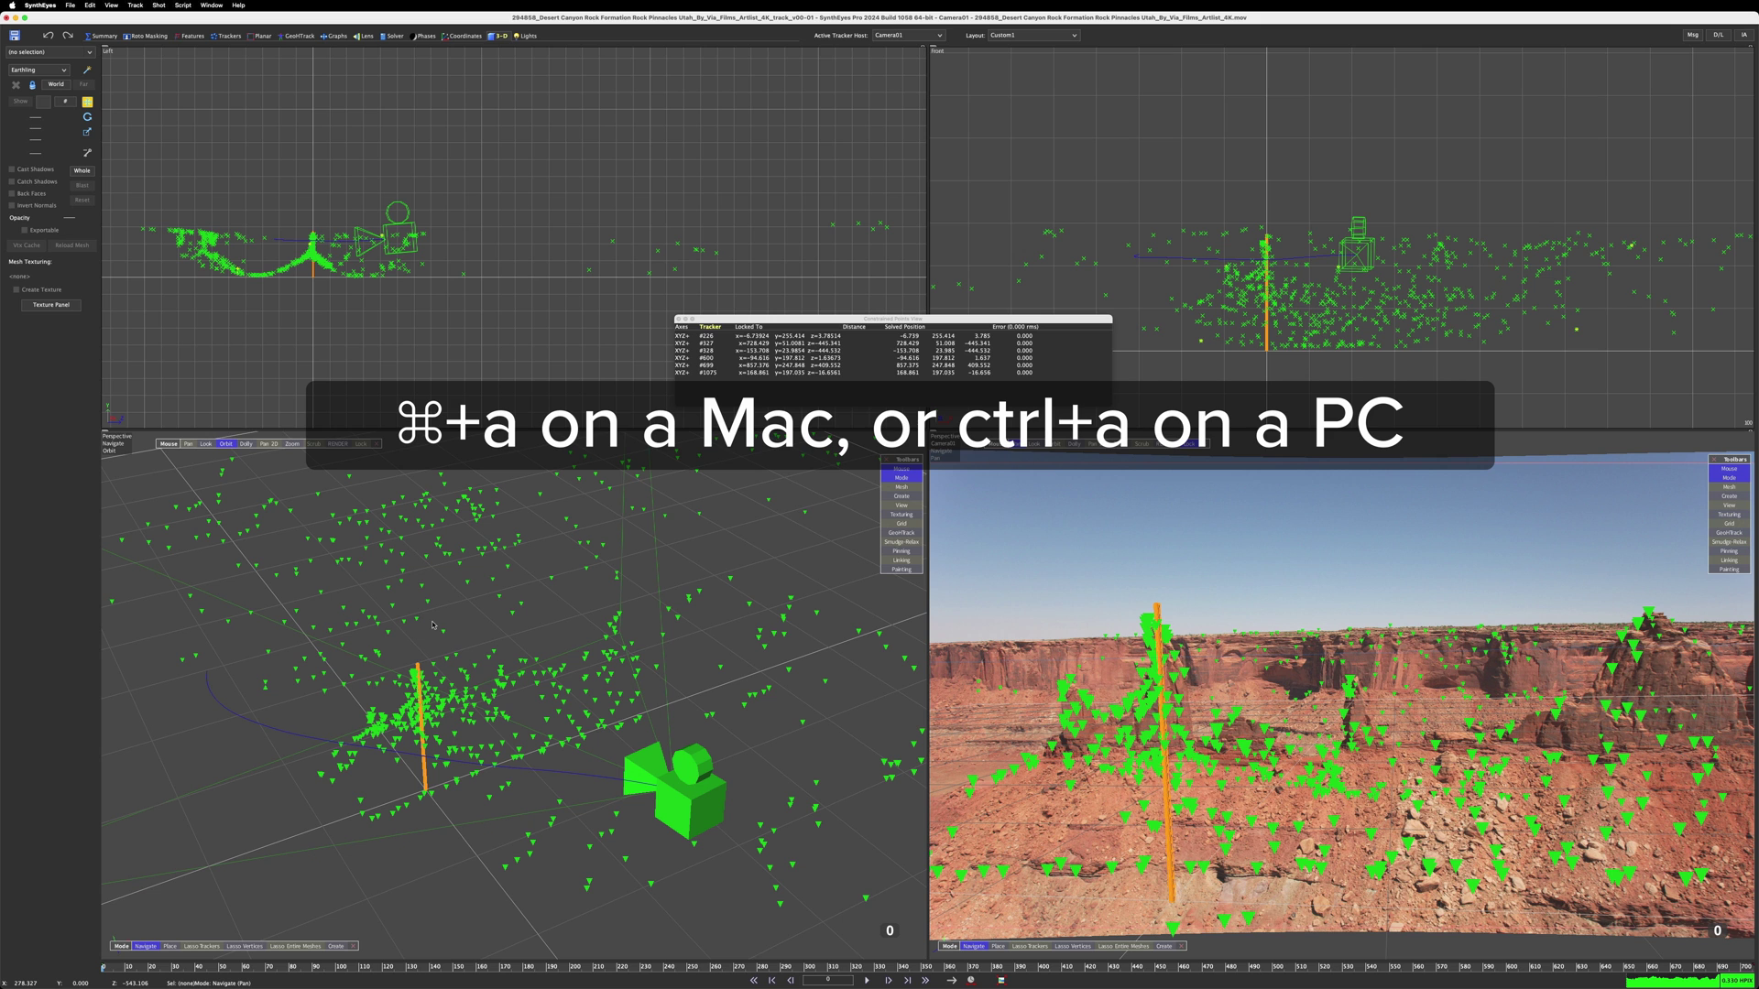
pyautogui.press('super+a')
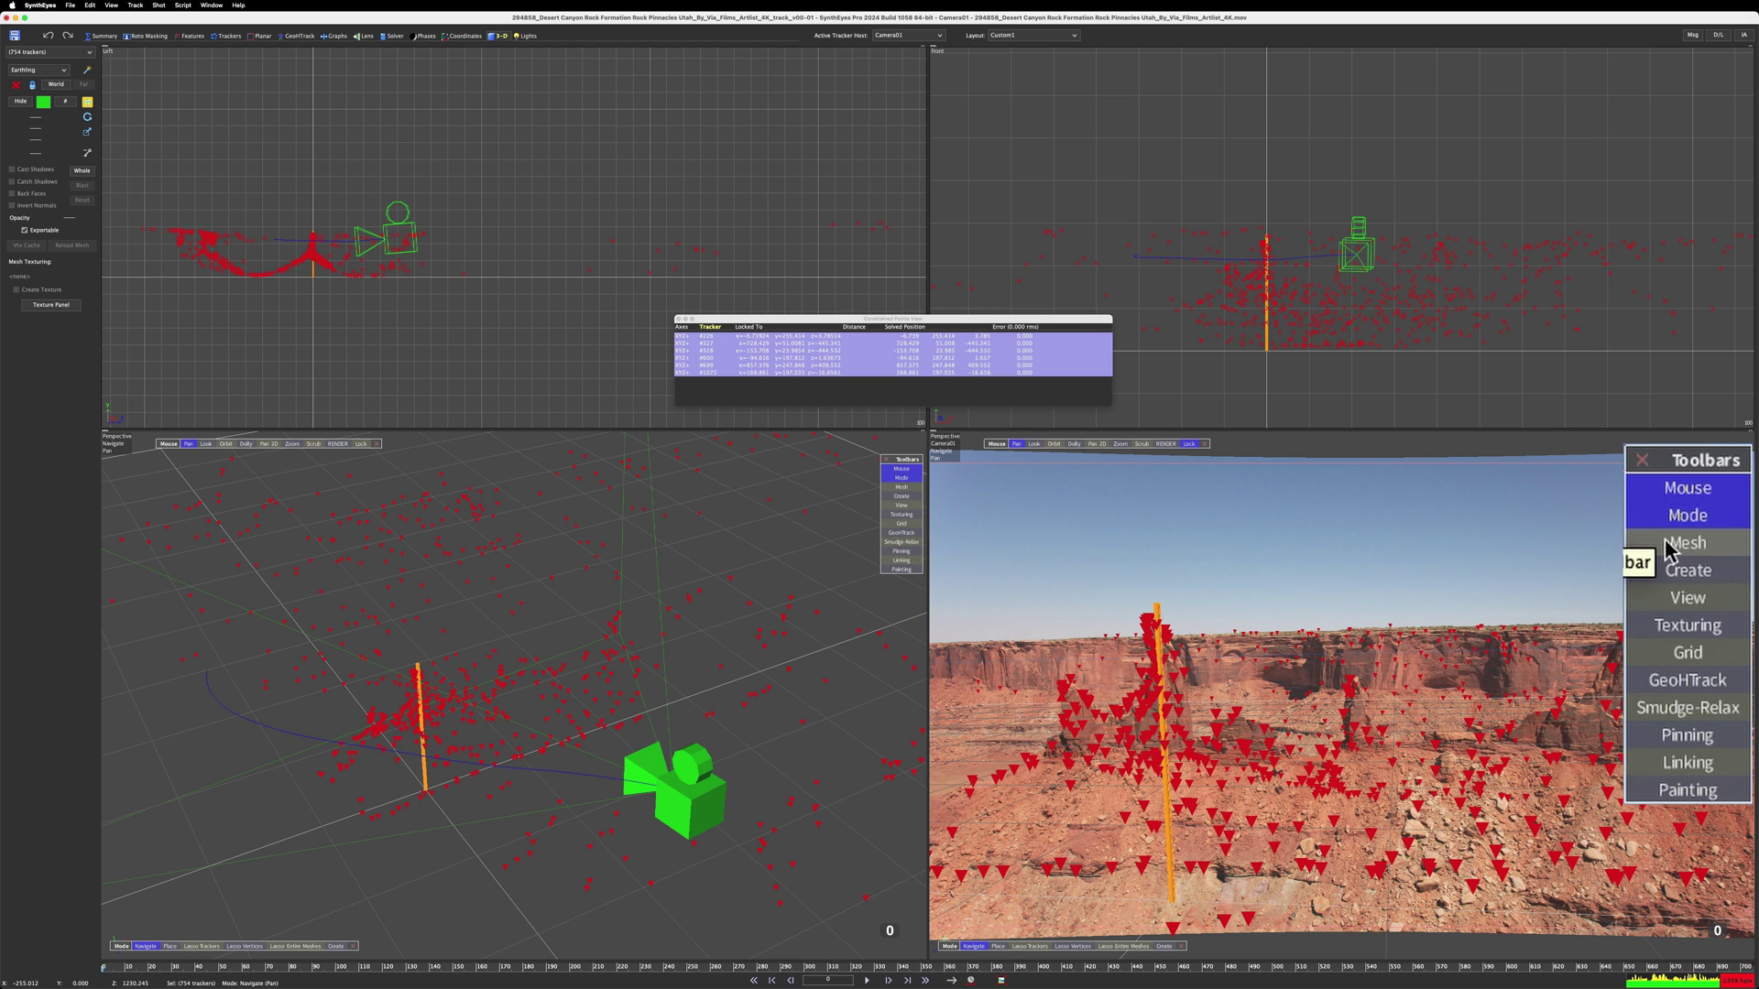
pyautogui.click(1722, 488)
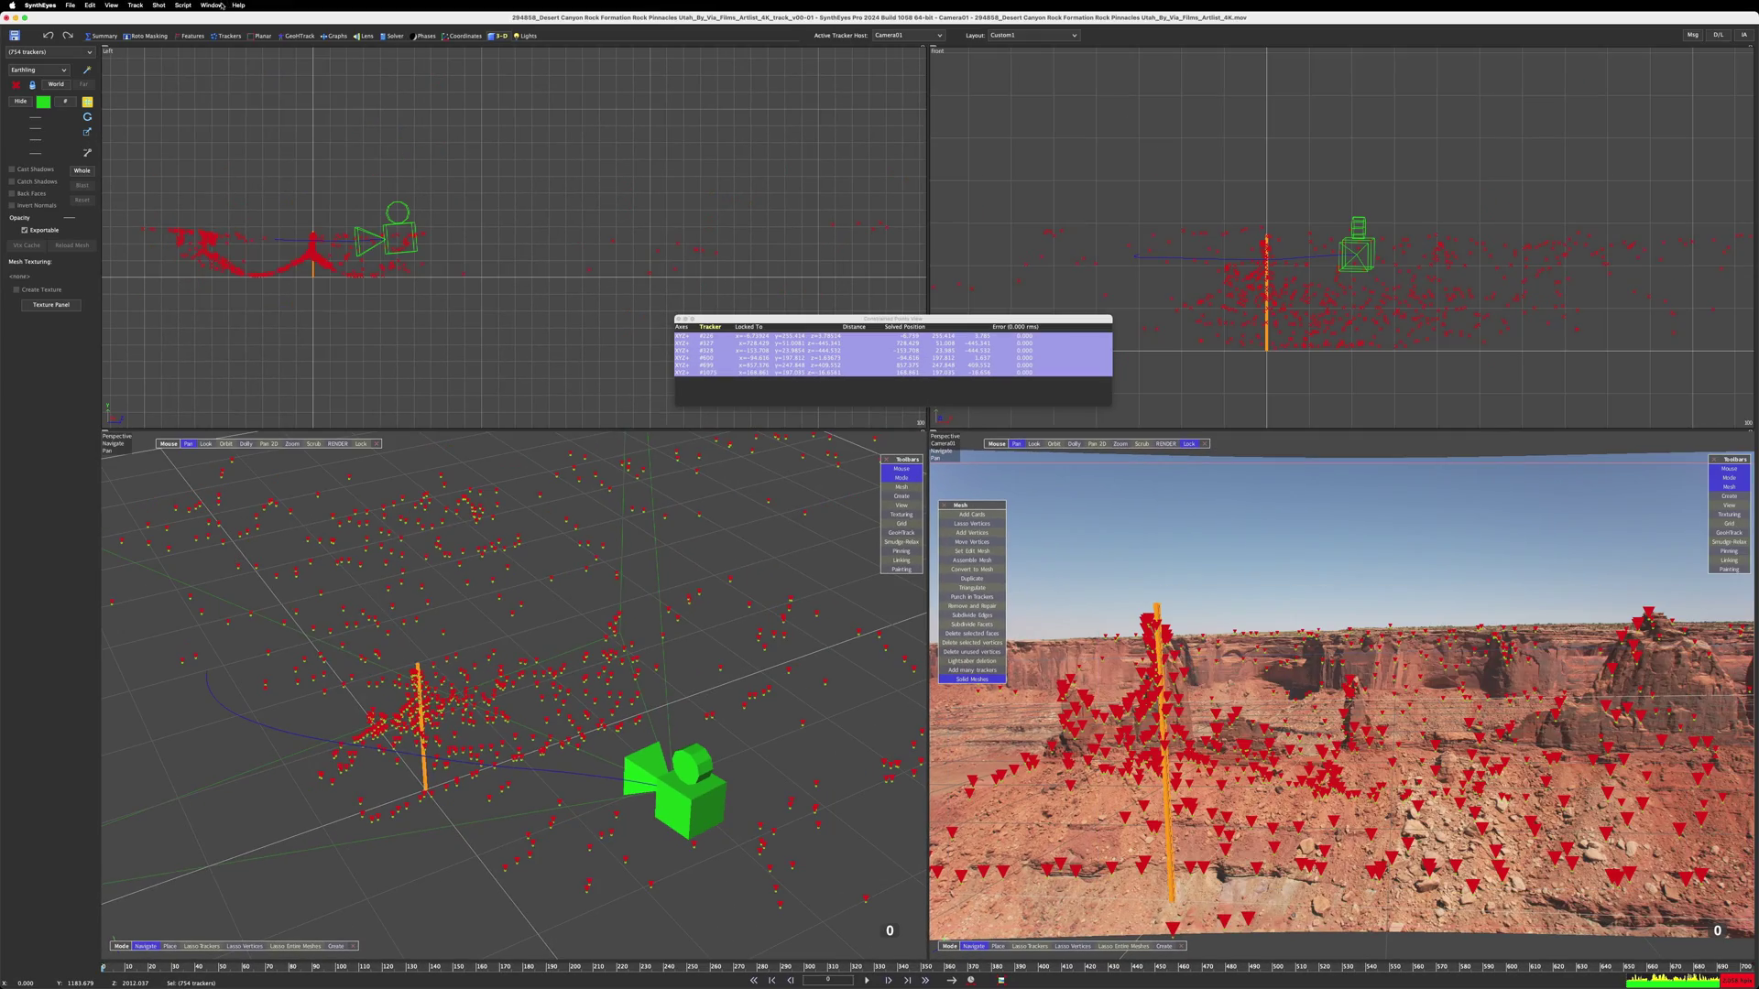
# Open the floating Hierarchy View, place it beside the lower perspective view, and collapse the Trackers group under Camera01.
pyautogui.click(220, 6)
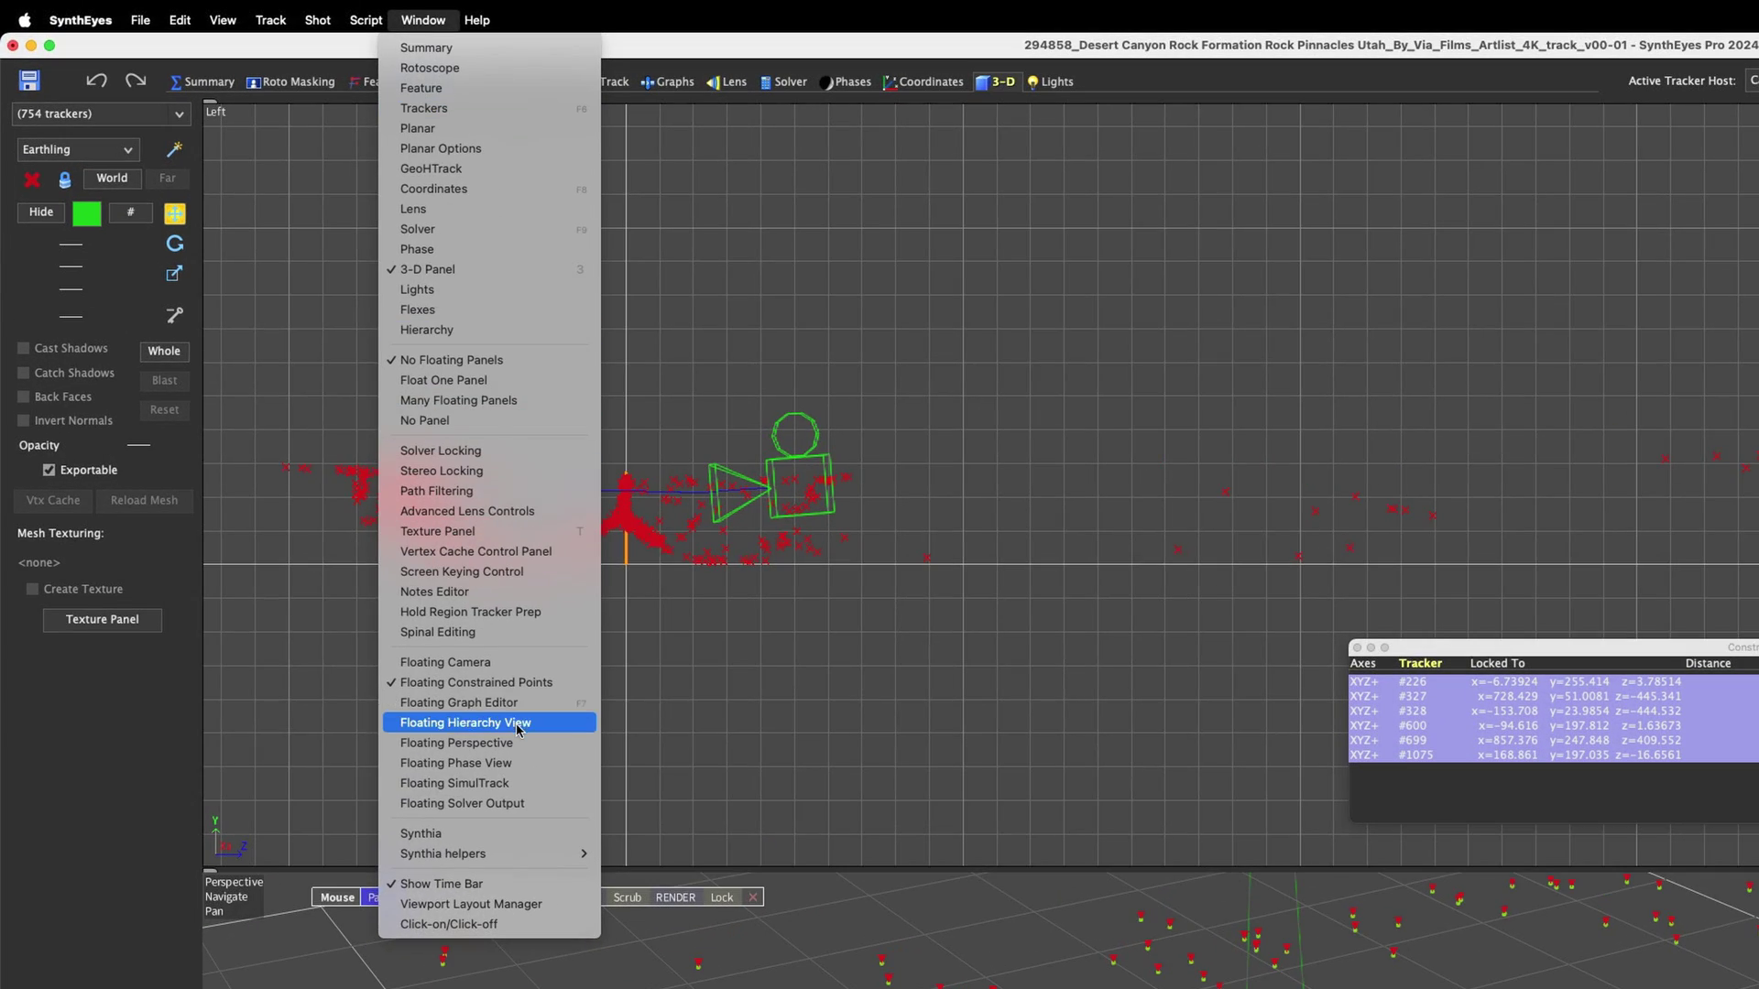
pyautogui.click(515, 722)
pyautogui.moveTo(420, 281); pyautogui.dragTo(258, 854)
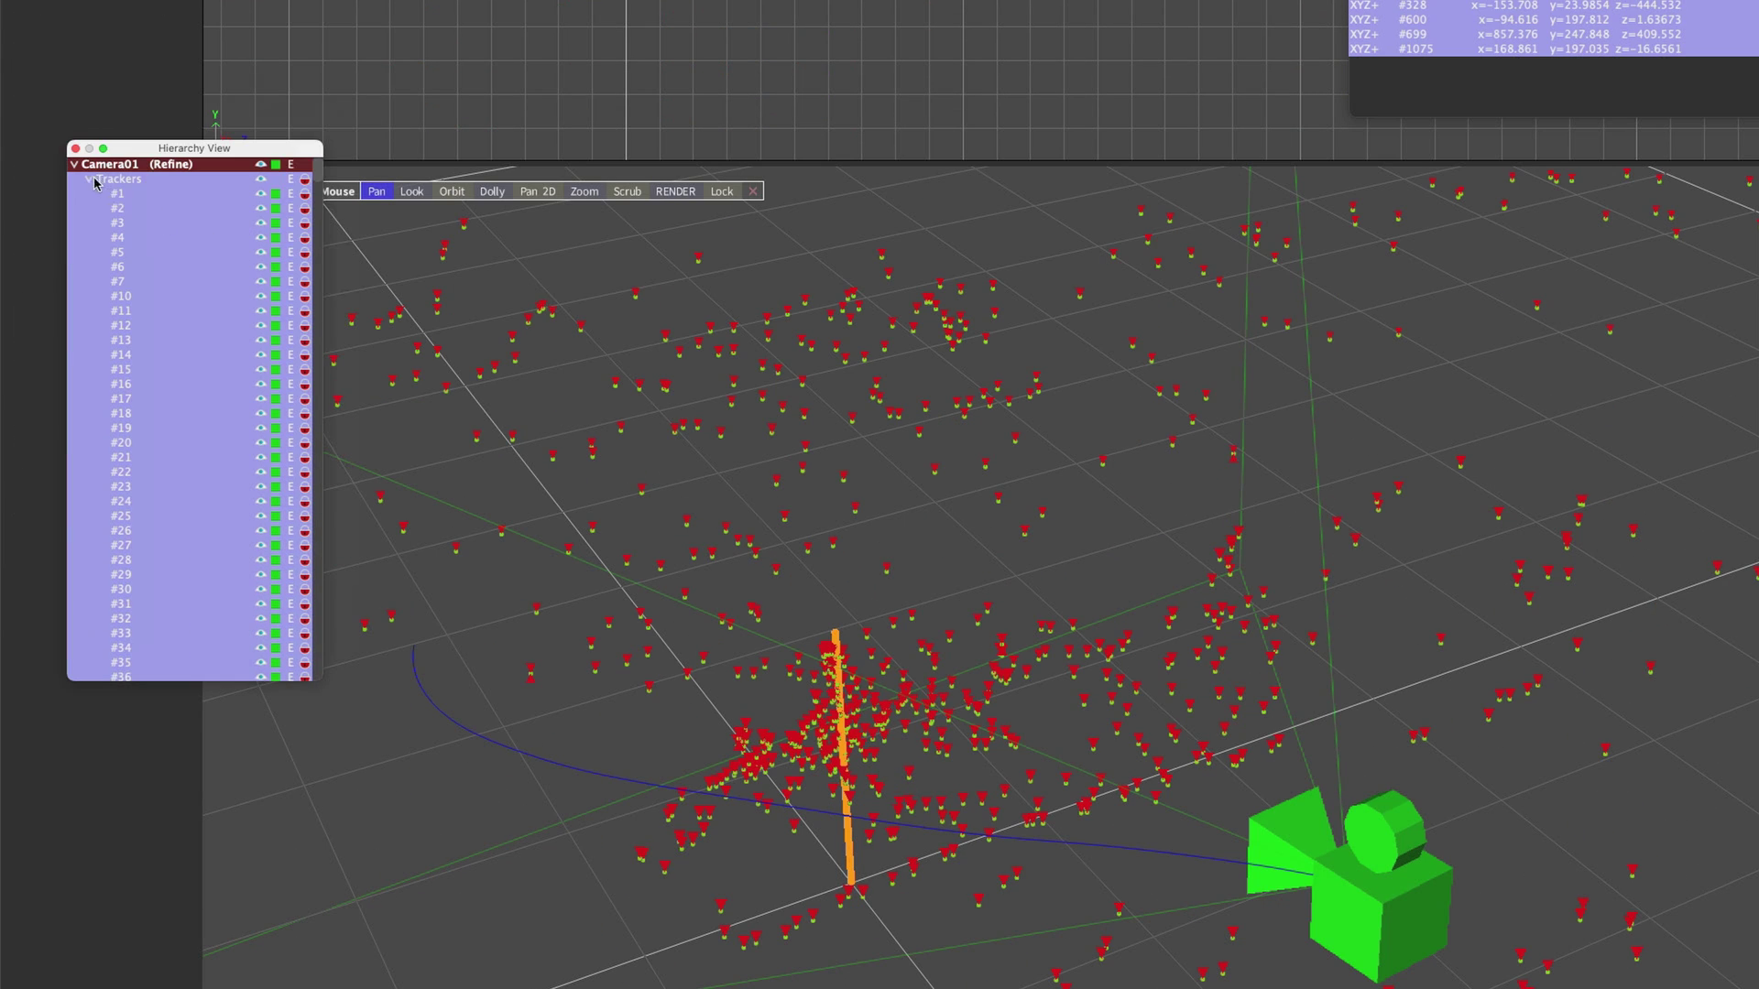
pyautogui.click(88, 180)
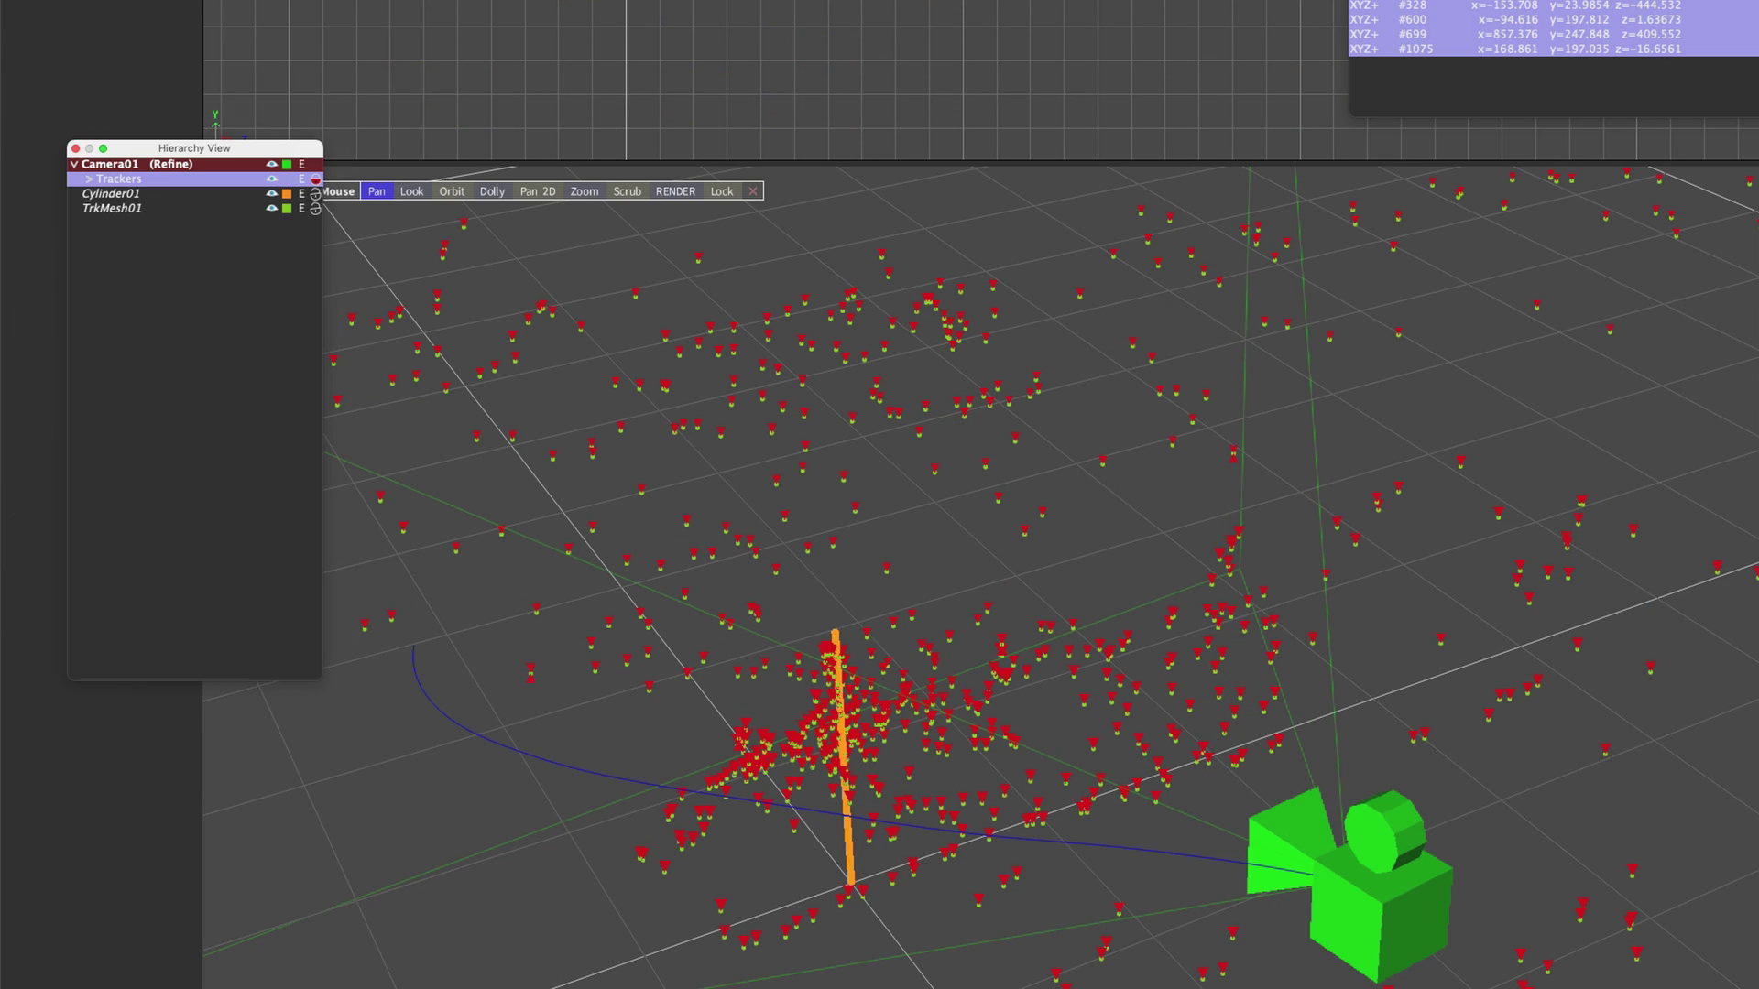
# Select the TrkMesh01 mesh in the Hierarchy View and set its colour to Flora.
pyautogui.click(112, 209)
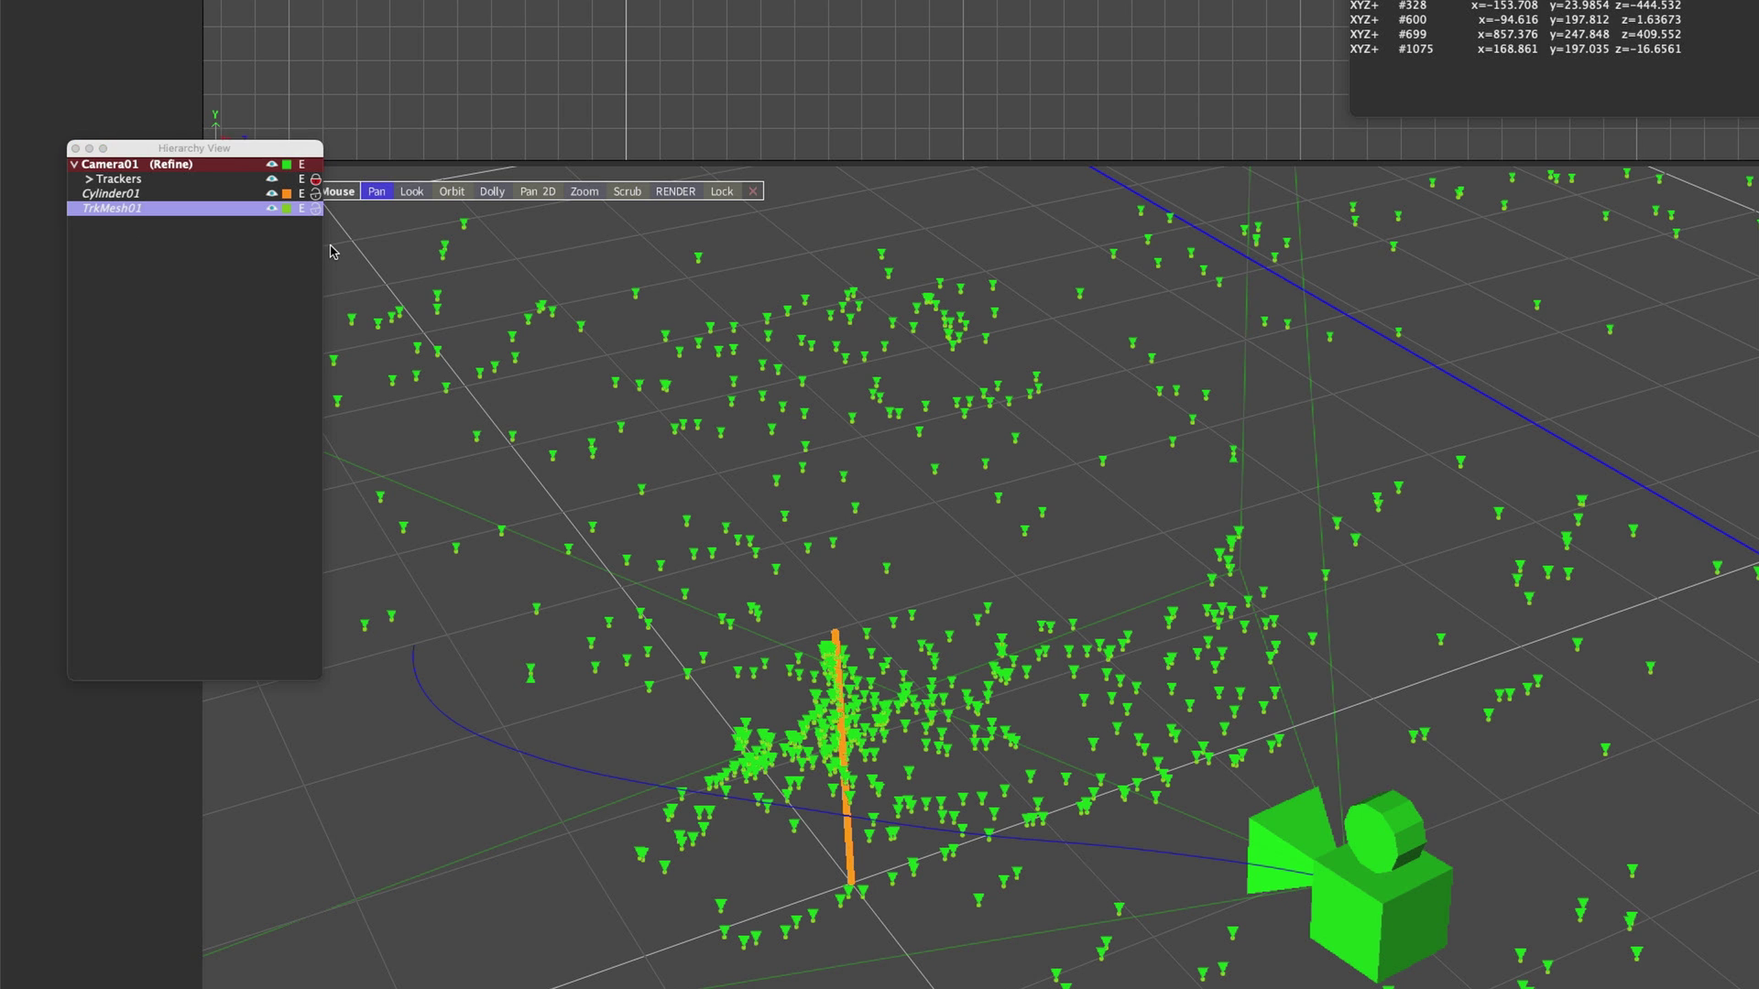
pyautogui.click(289, 209)
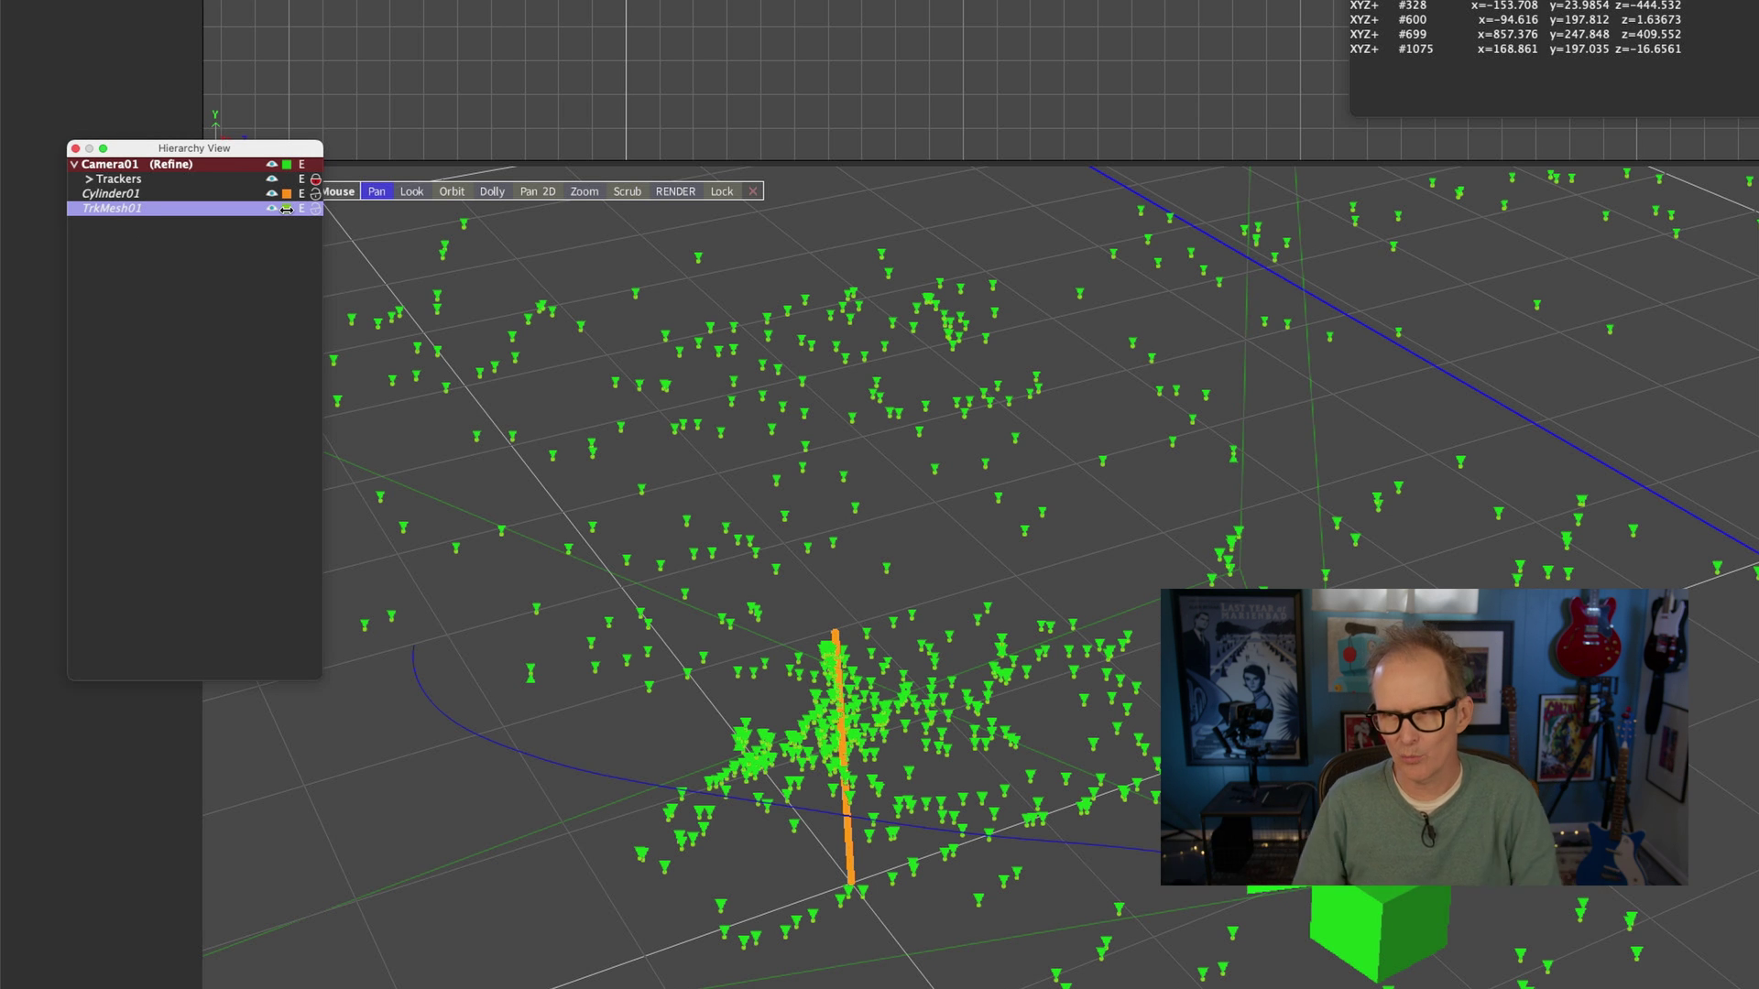
pyautogui.click(286, 210)
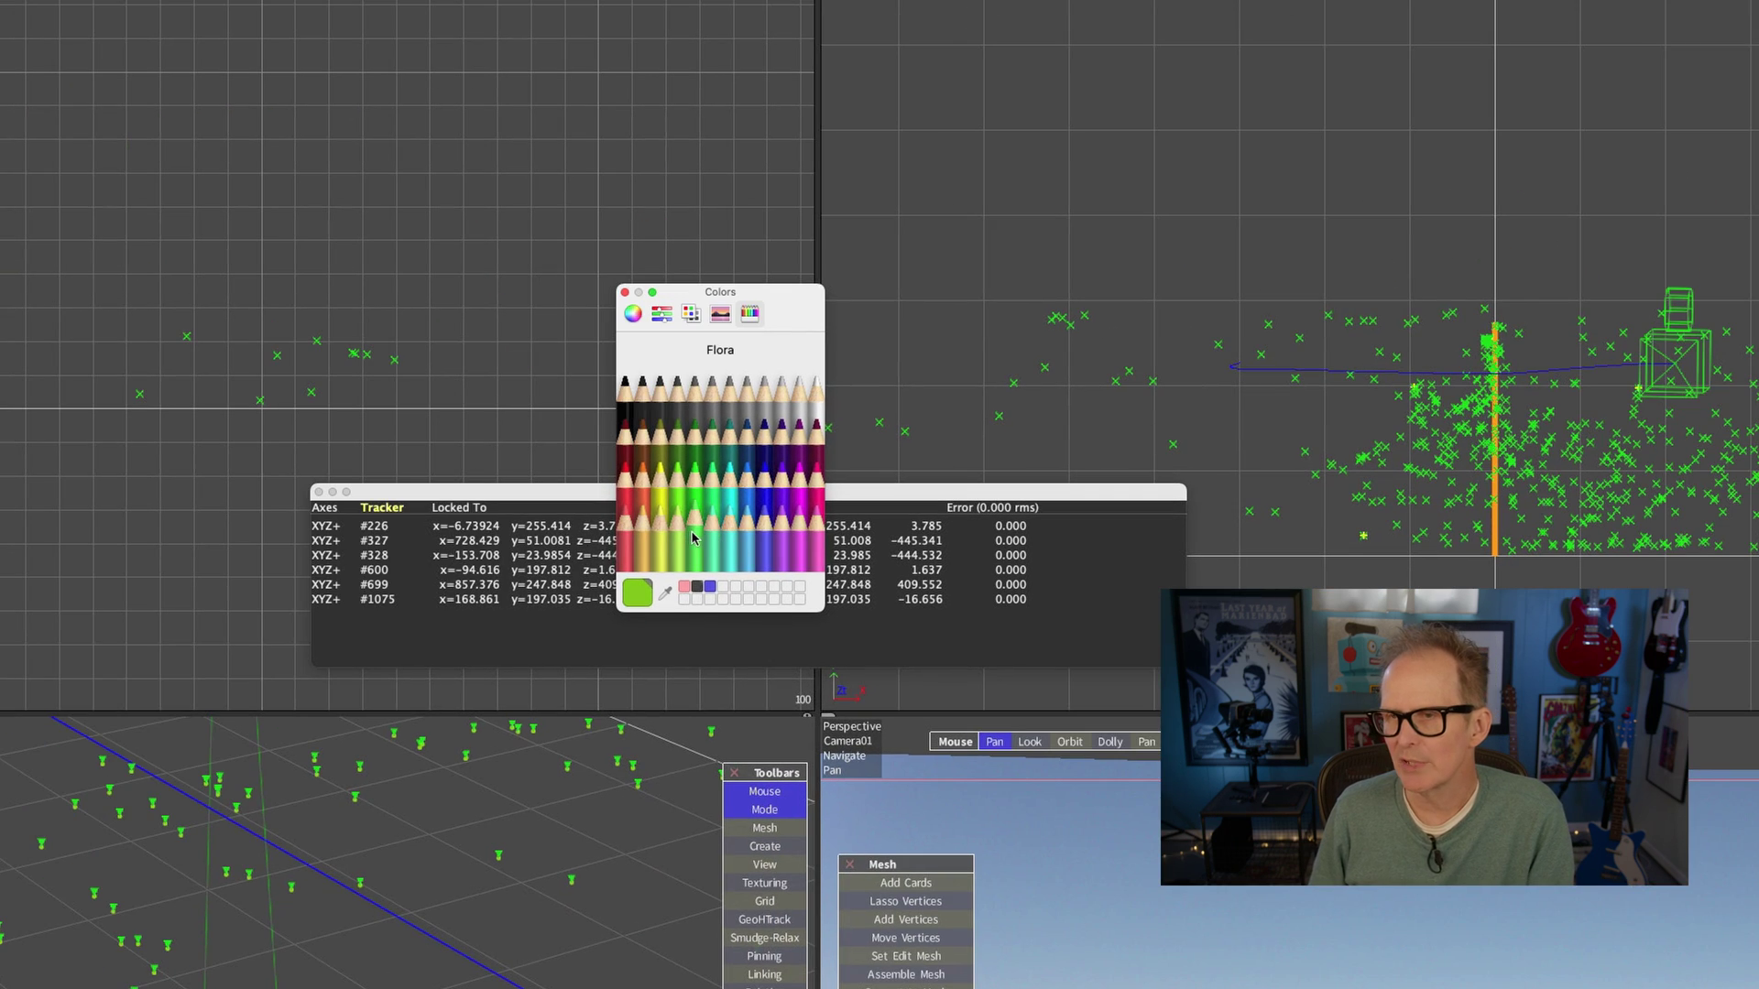
pyautogui.click(625, 292)
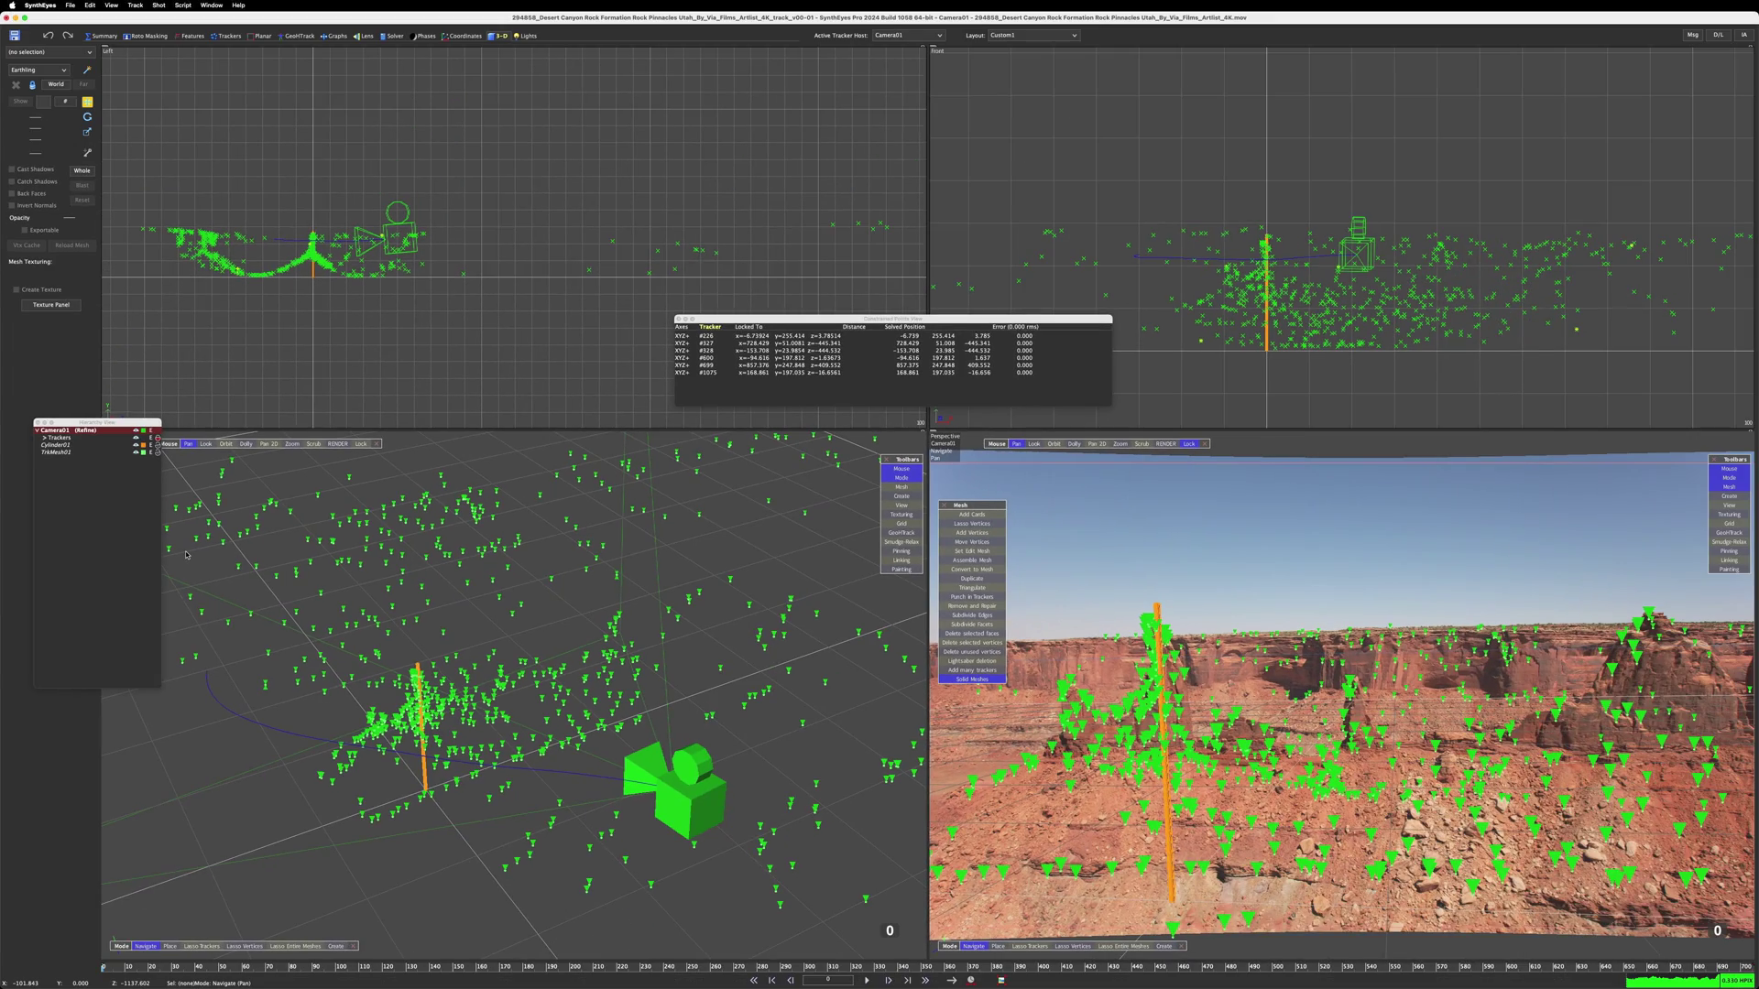
# Set the perspective view Tracker Size to 2 in the Scene Settings.
pyautogui.press('g')
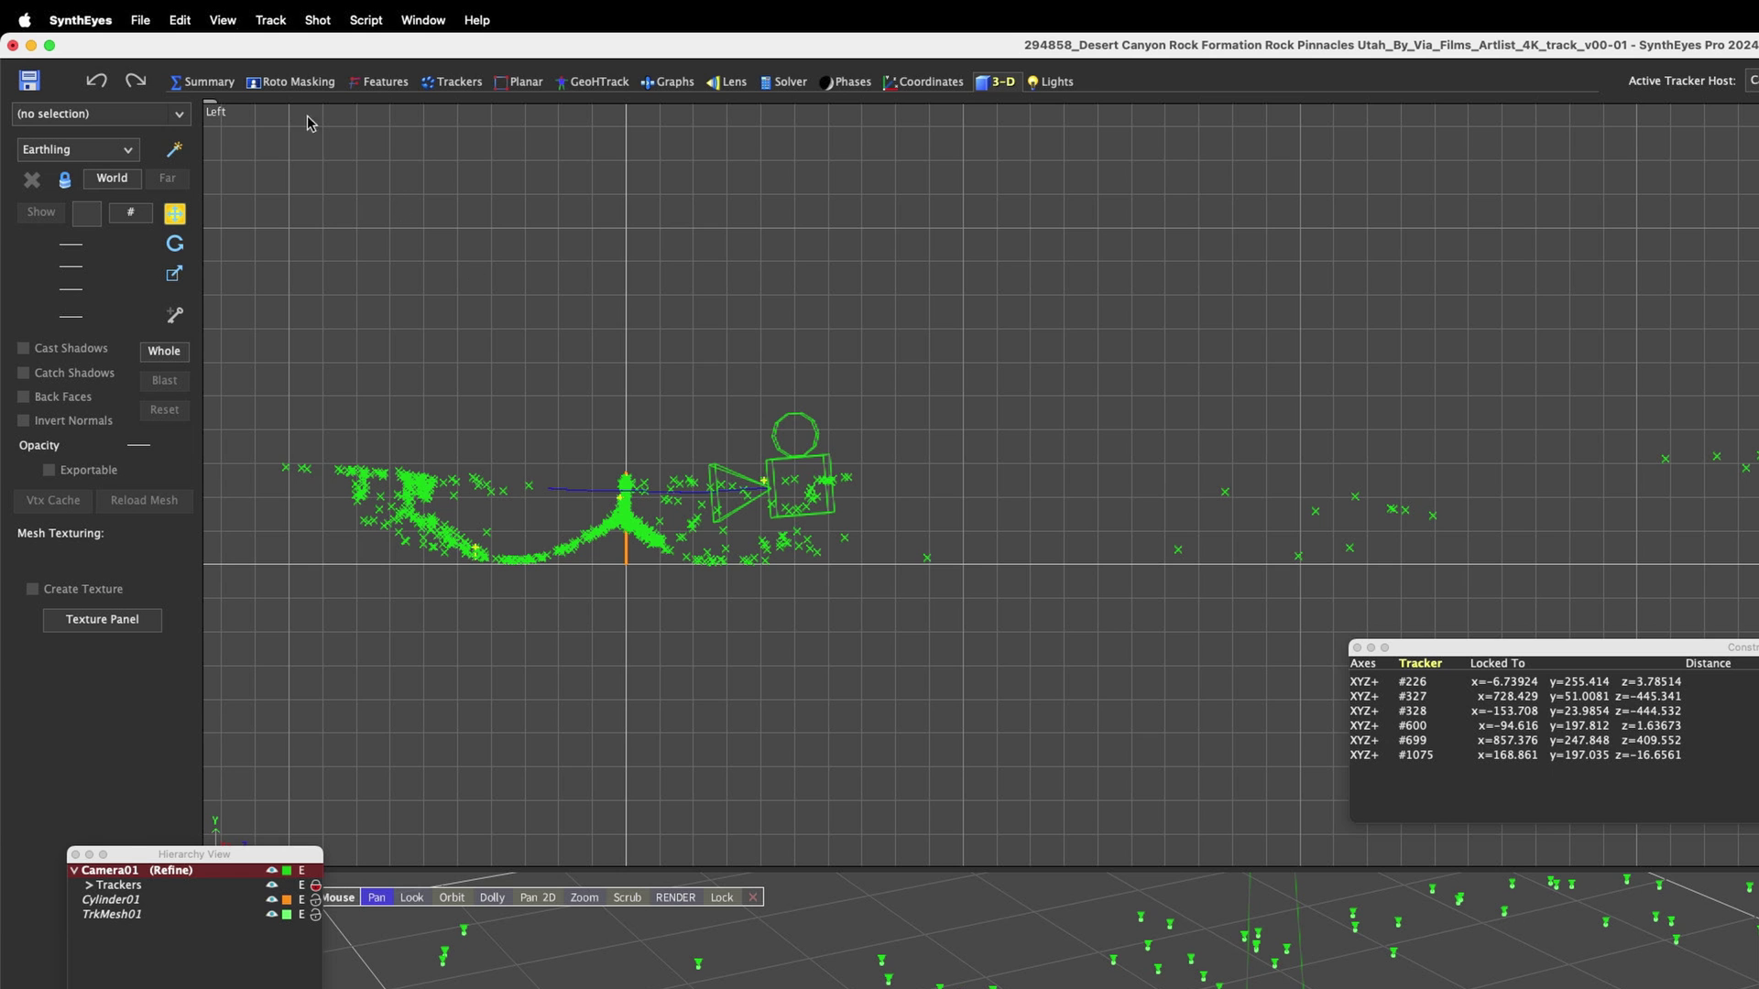
pyautogui.click(191, 18)
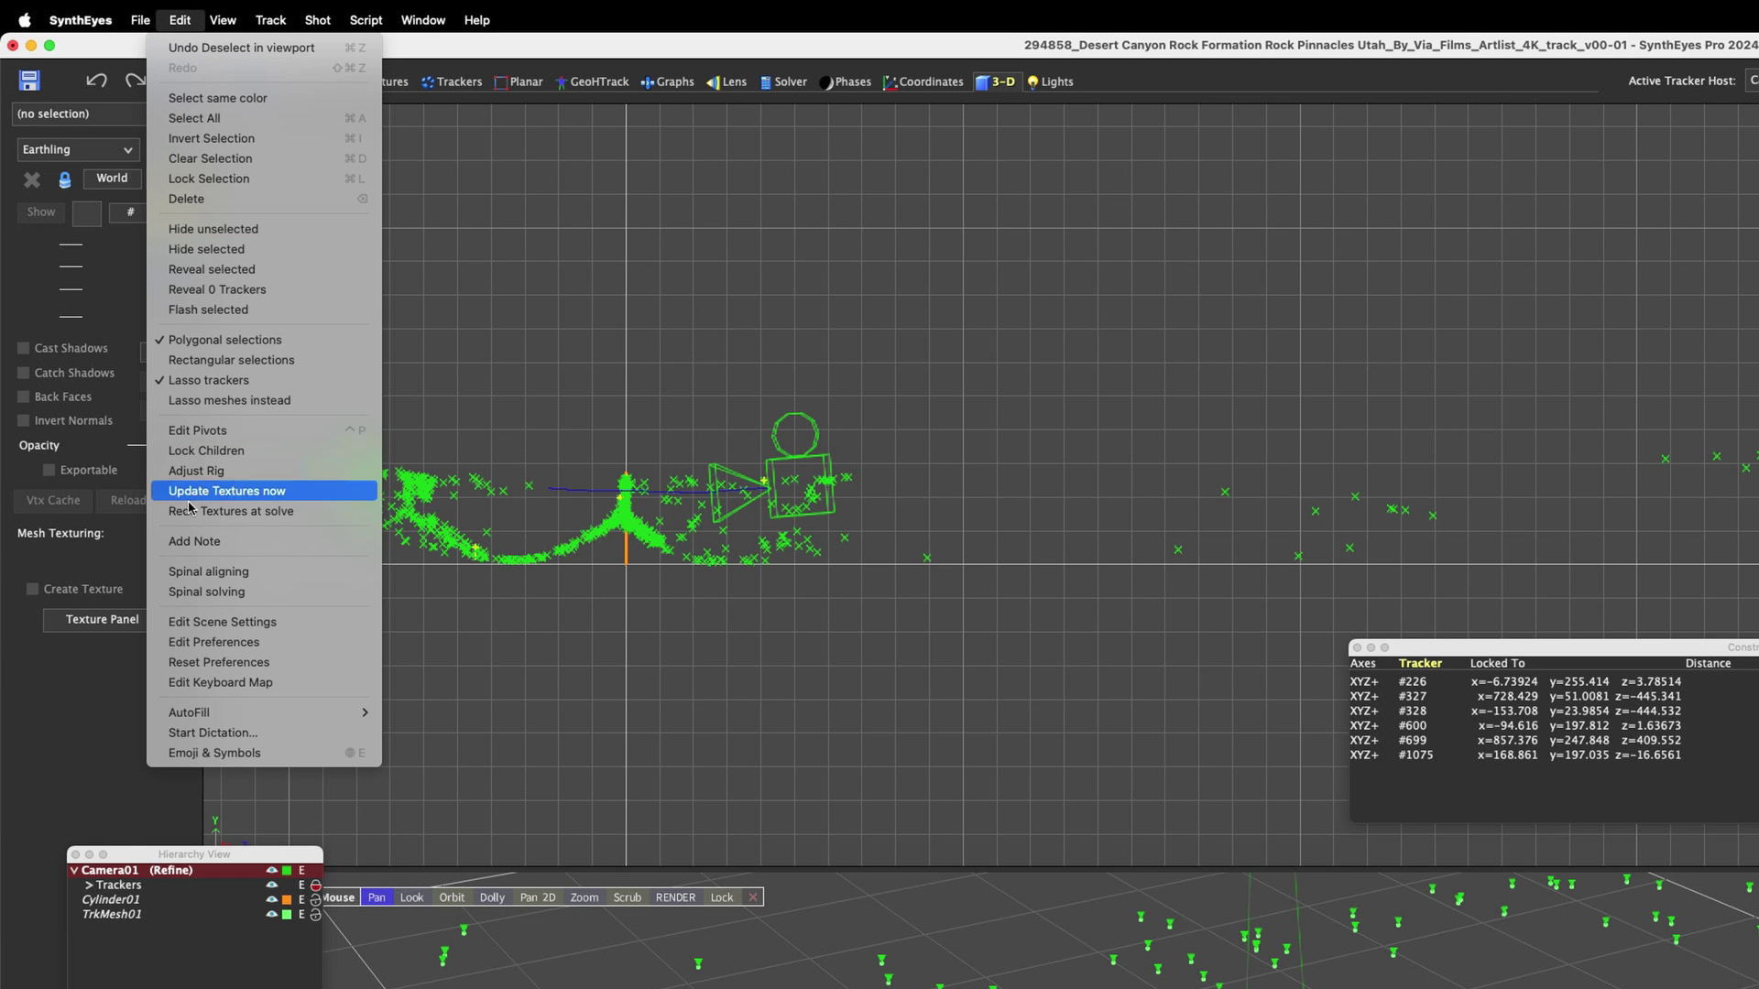
pyautogui.click(221, 623)
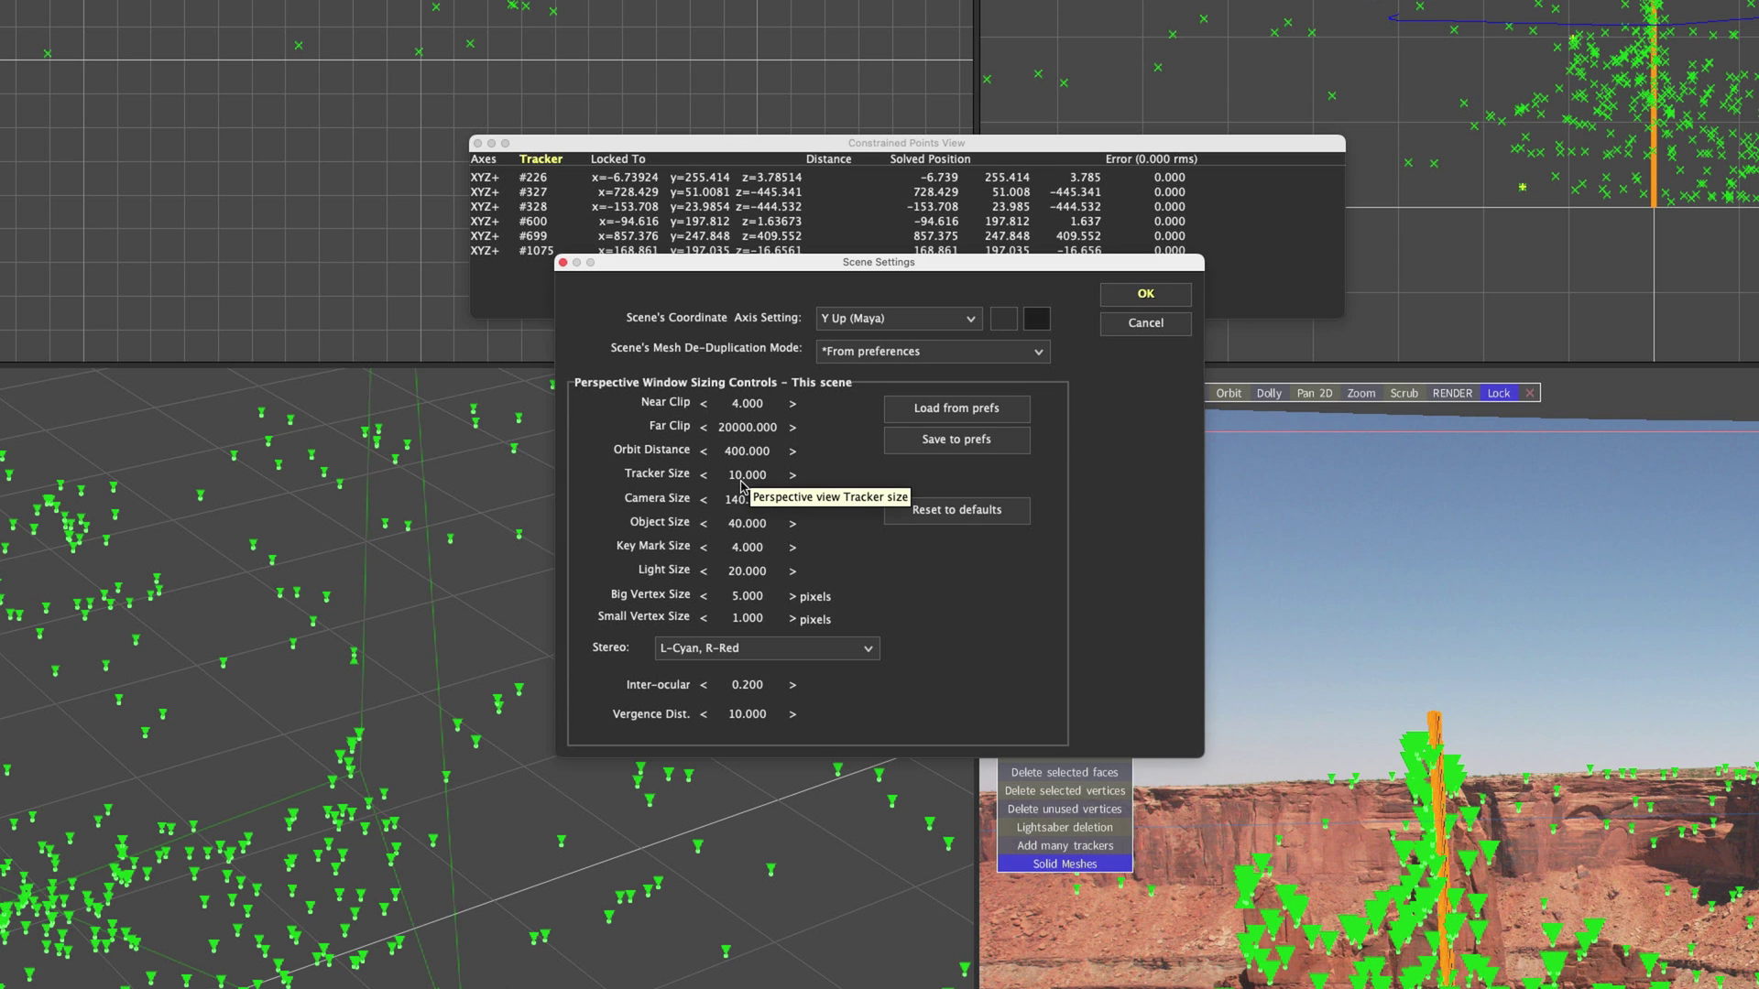
pyautogui.doubleClick(741, 476)
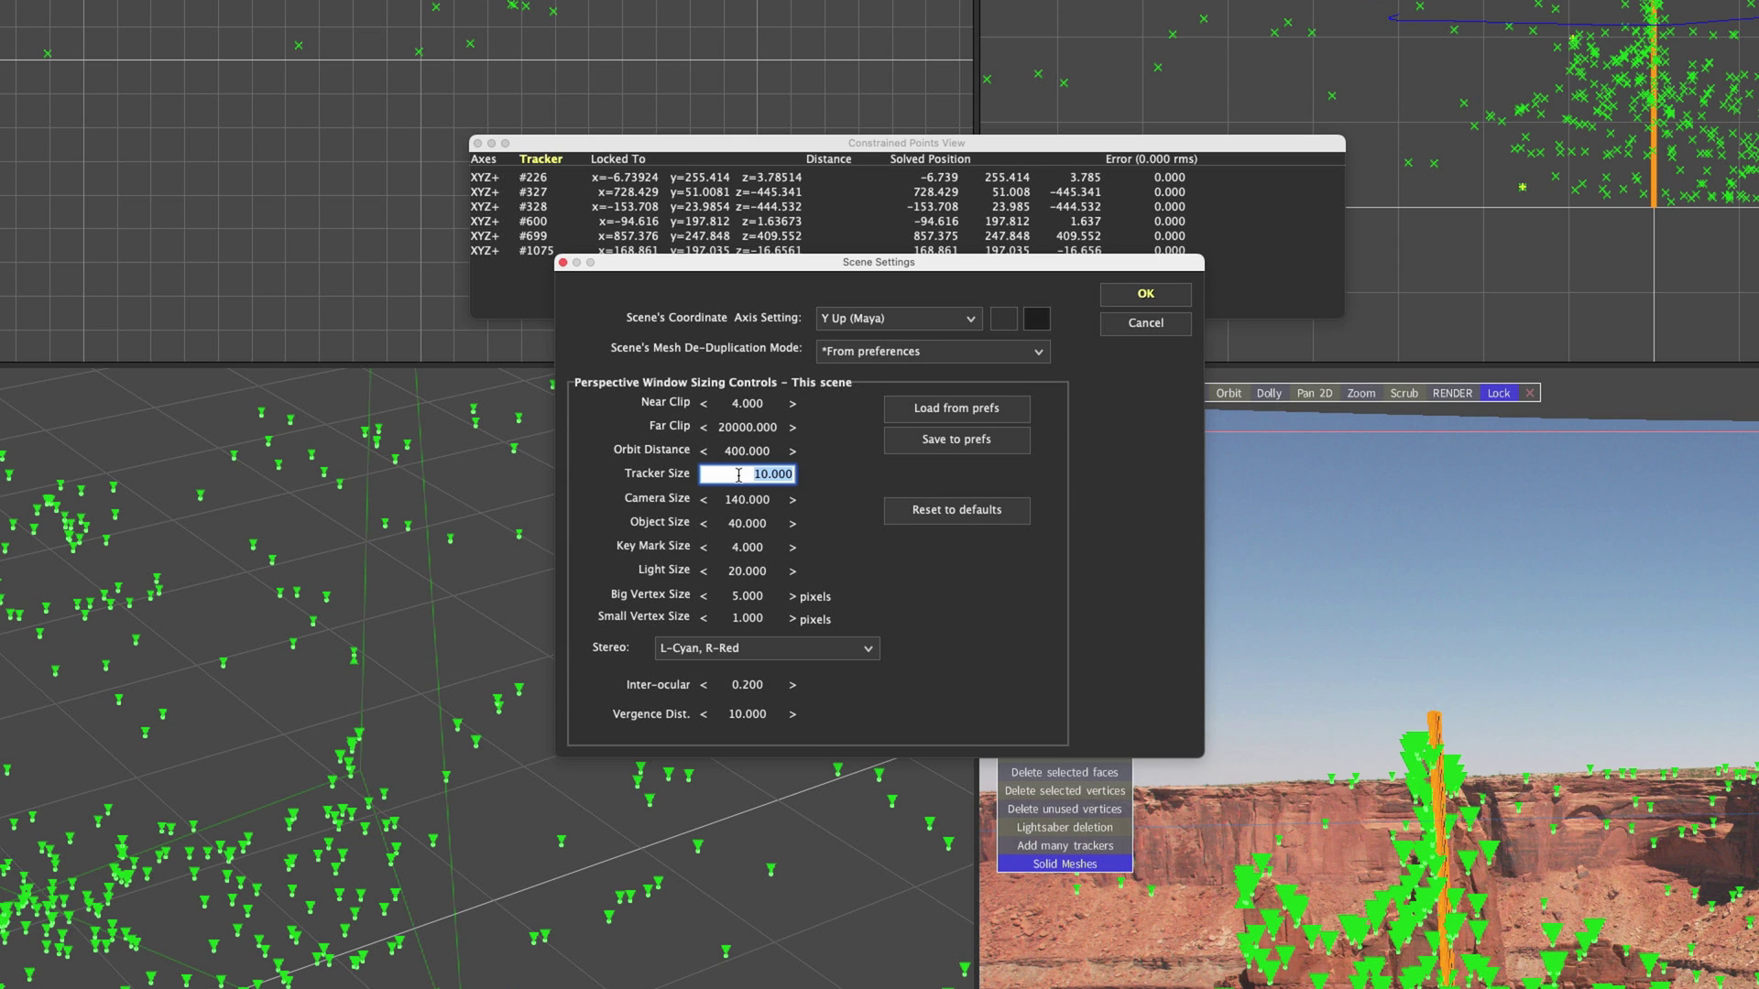
pyautogui.write('2')
pyautogui.press('Return')
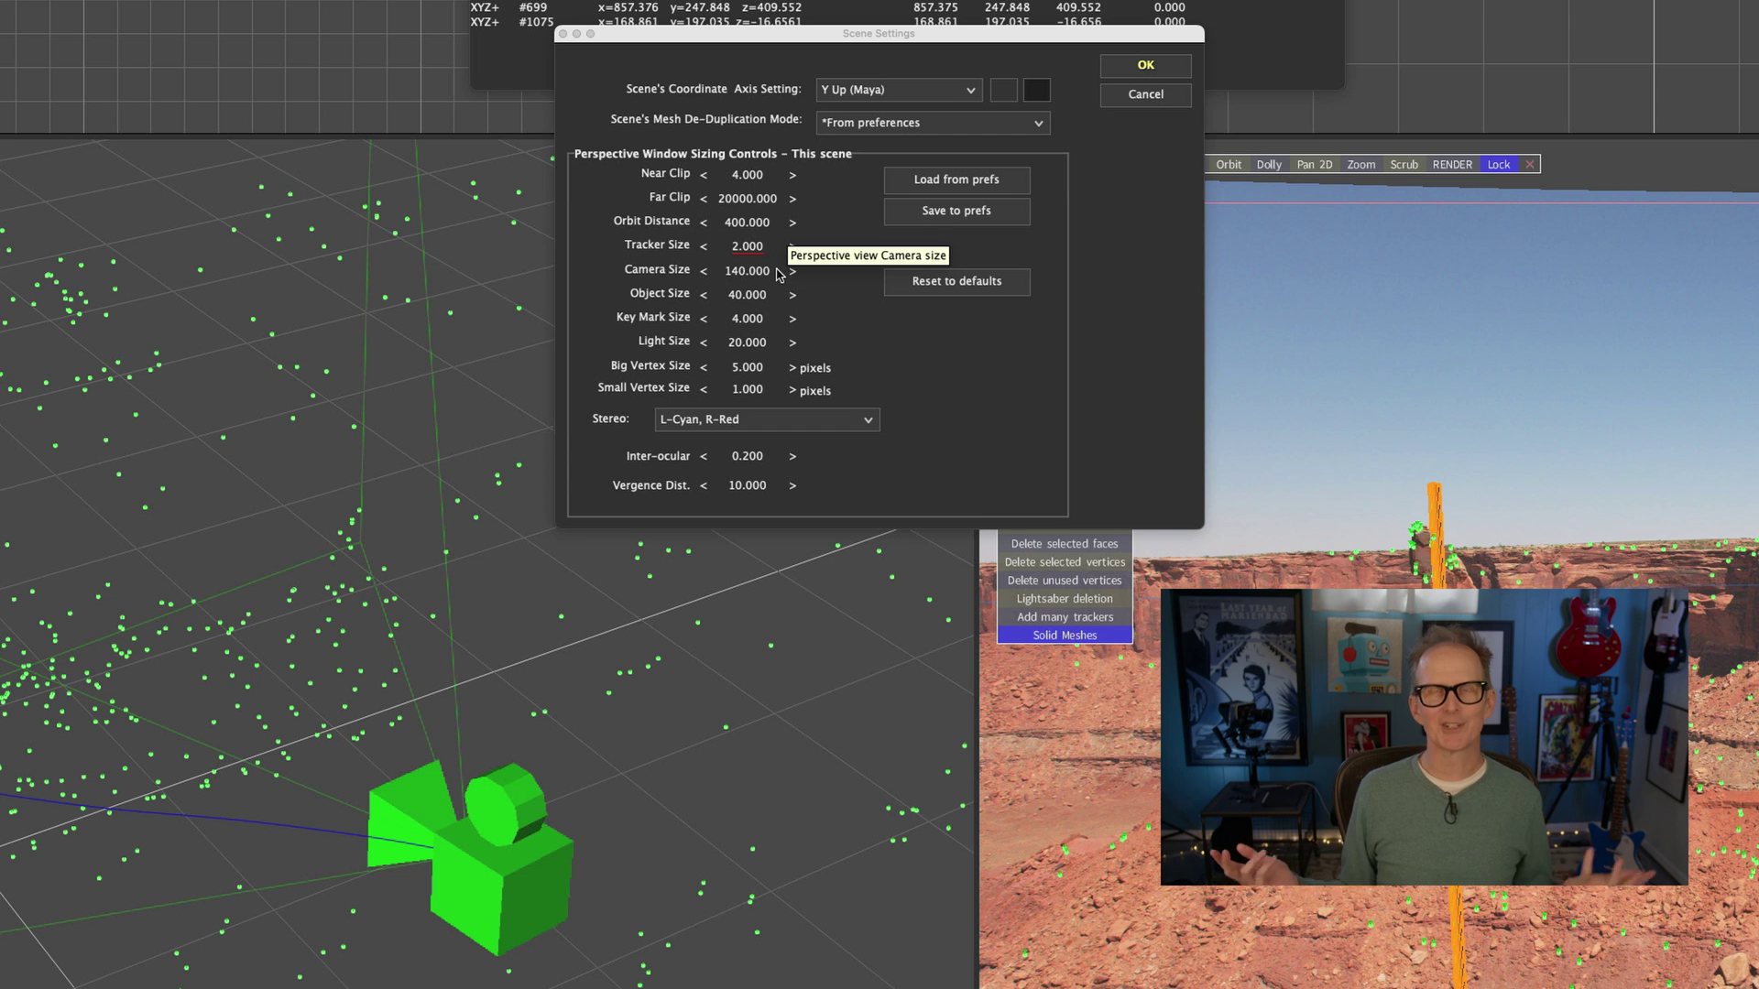
# Set the perspective view Camera Size to 30 and accept the scene settings.
pyautogui.click(751, 266)
pyautogui.press('Return')
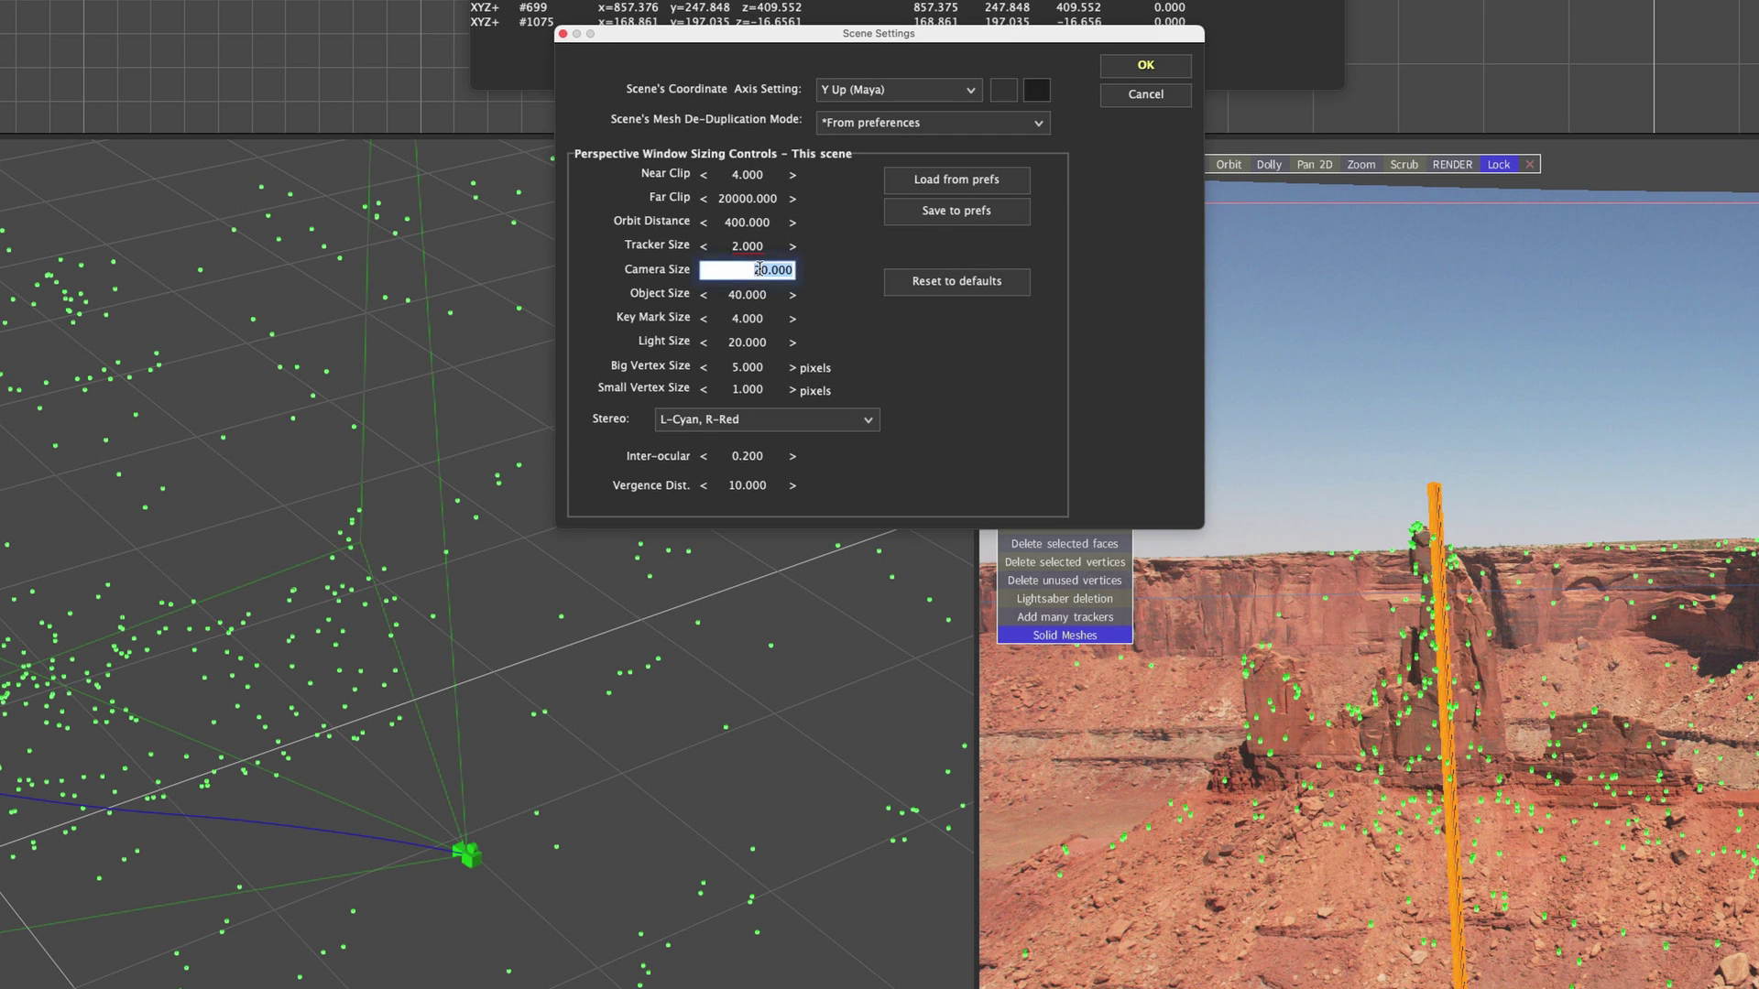
pyautogui.write('30')
pyautogui.click(552, 830)
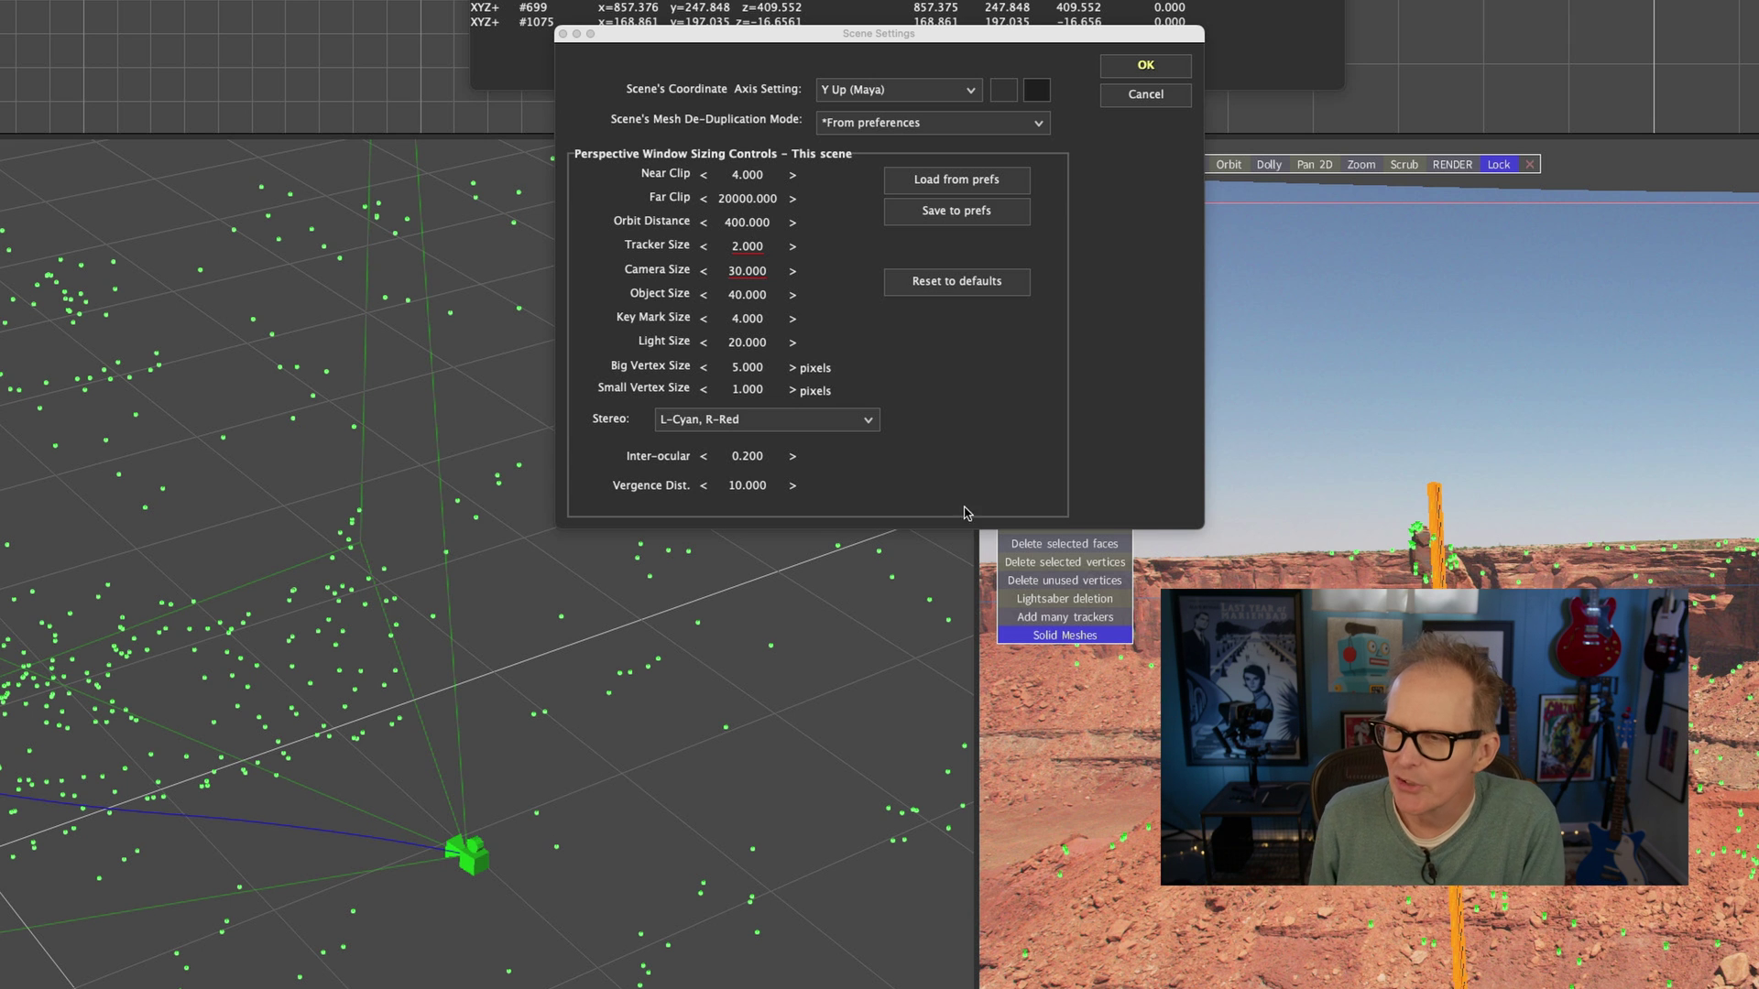
pyautogui.click(1145, 65)
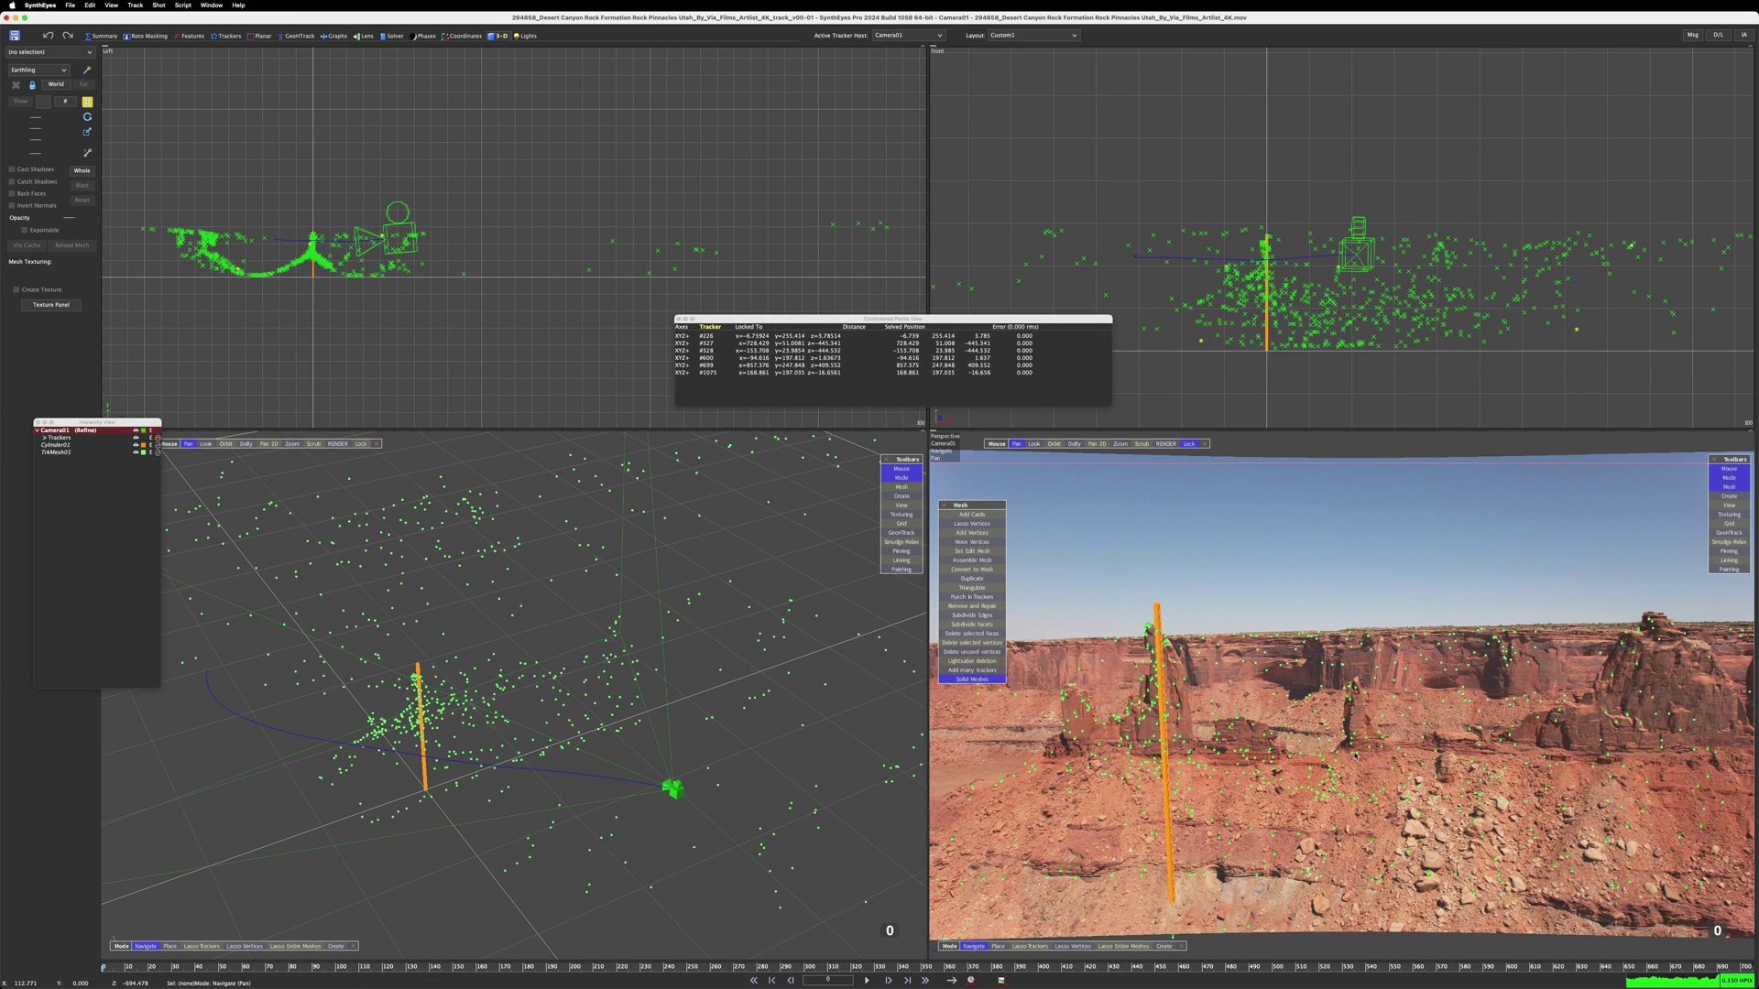
# Select Camera01 and scale the whole scene up slightly in the Left and Front views so the pinnacle's top trackers meet the orange cylinder's top.
pyautogui.scroll(9, 327, 239)
pyautogui.moveTo(258, 240); pyautogui.dragTo(385, 205, button='middle')
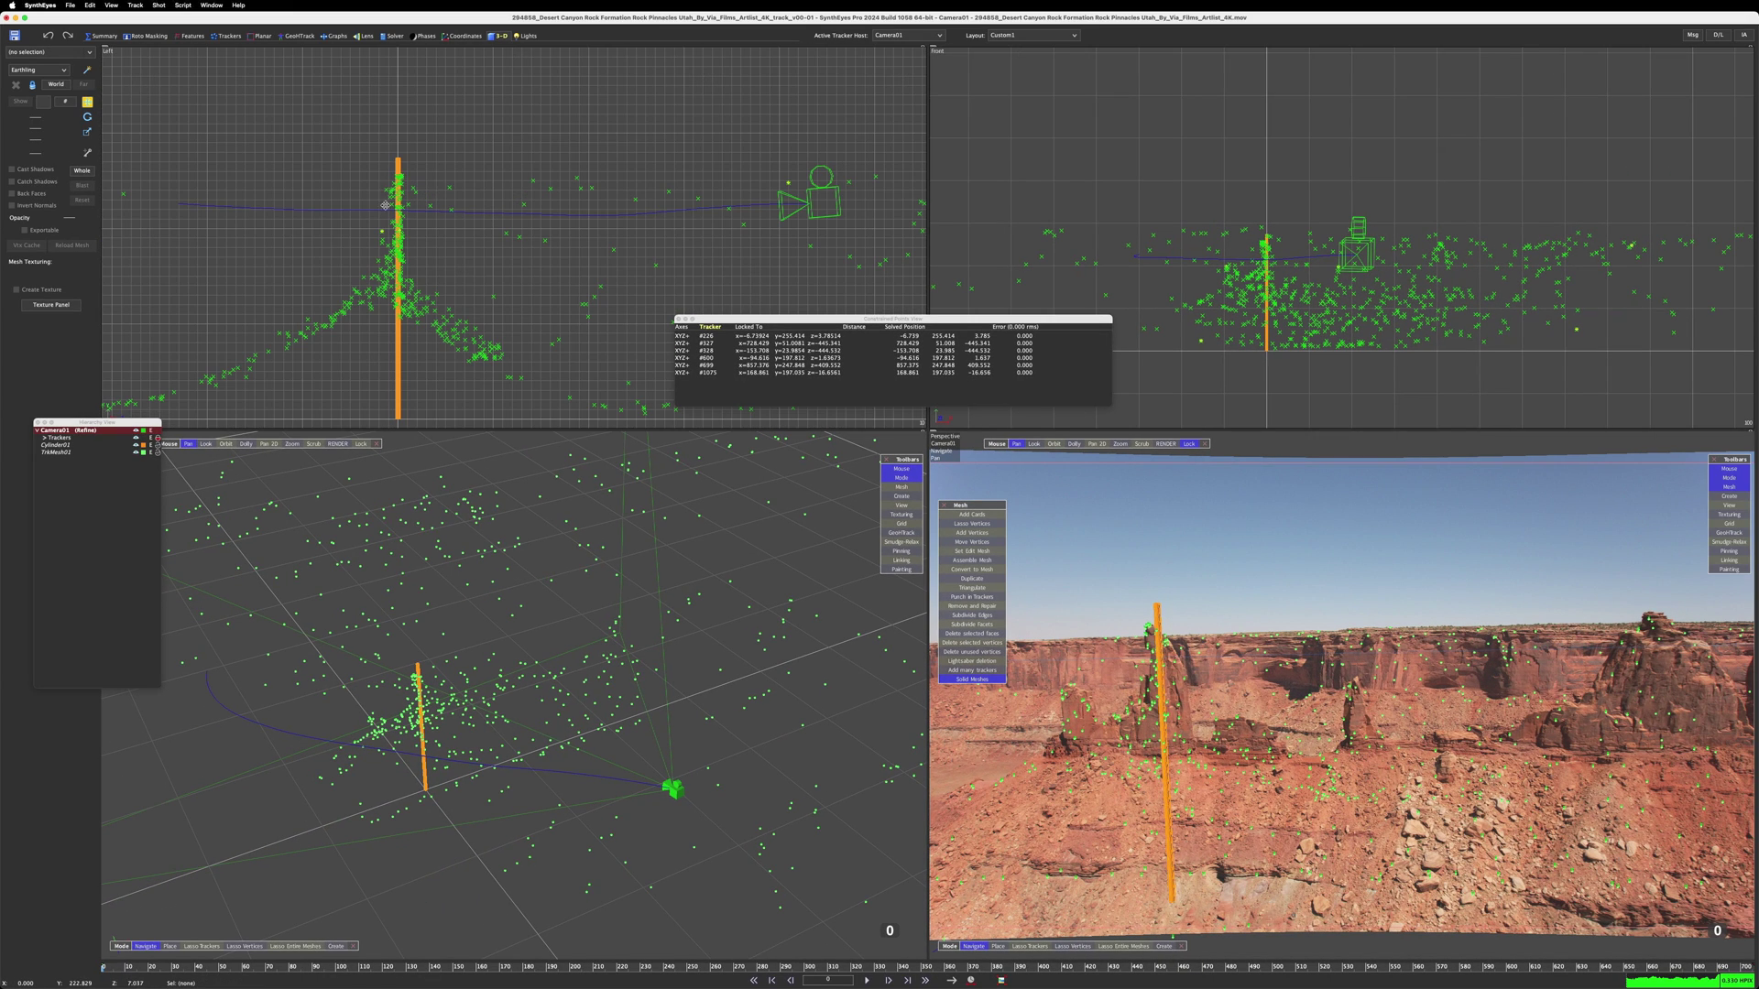
pyautogui.scroll(-4, 458, 227)
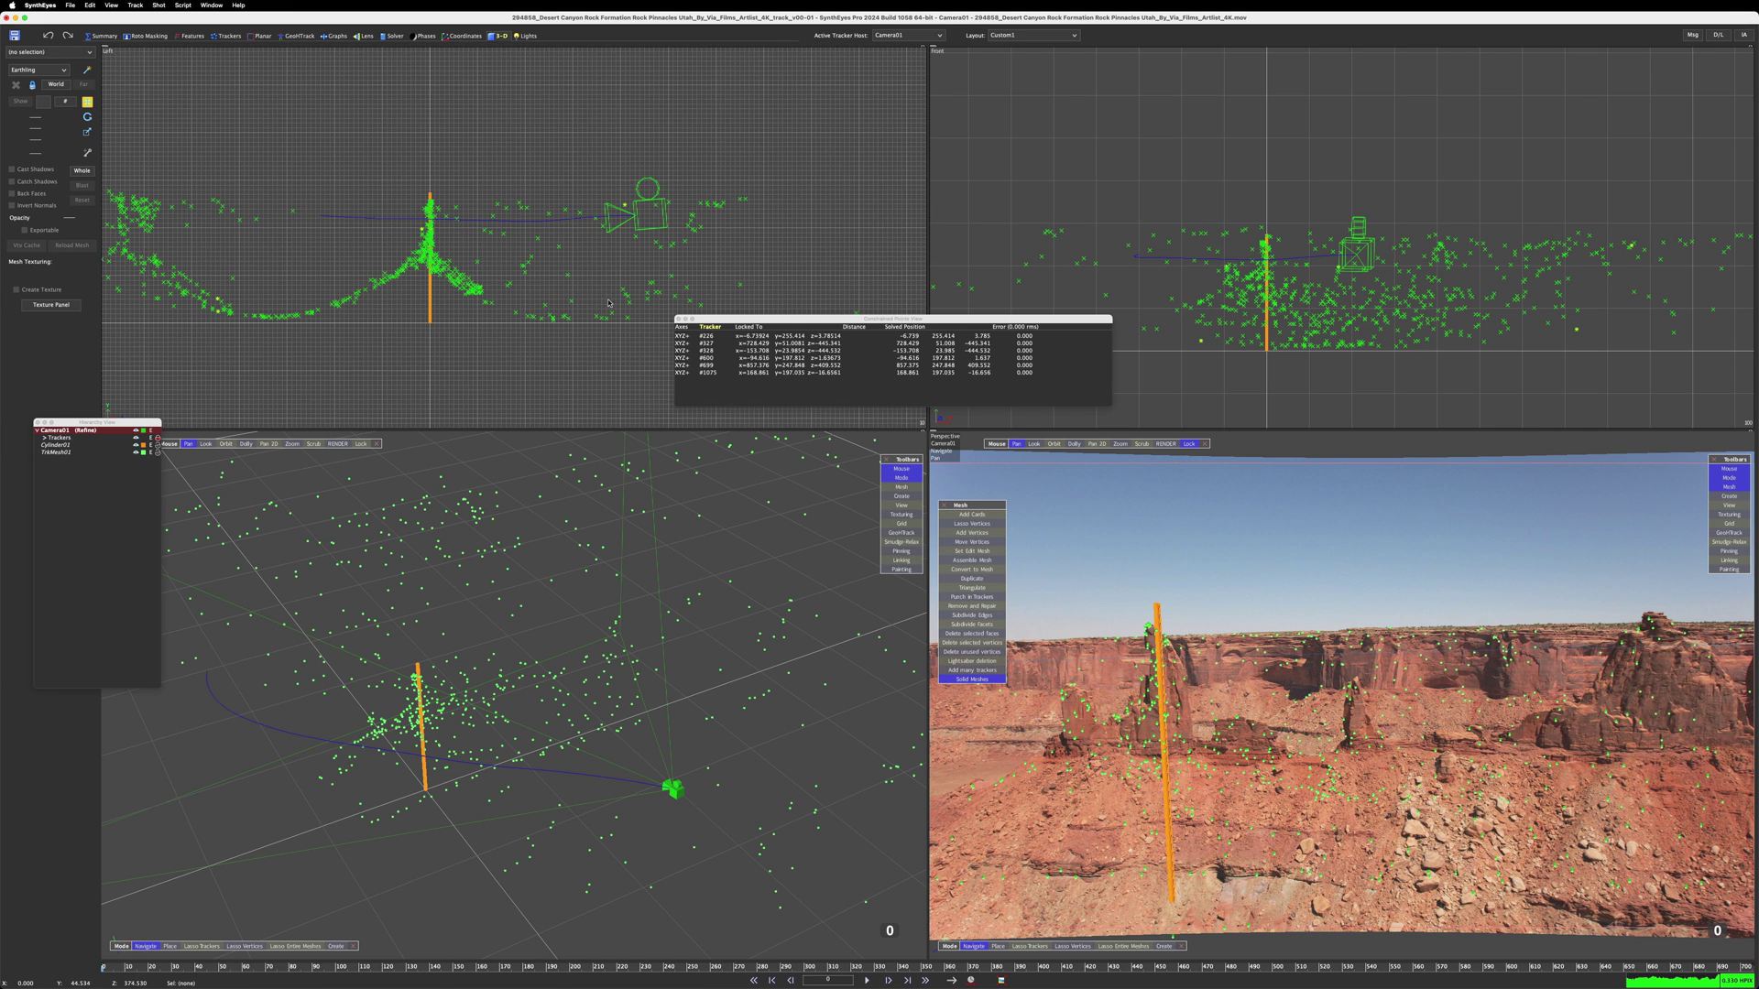
pyautogui.click(634, 216)
pyautogui.click(87, 132)
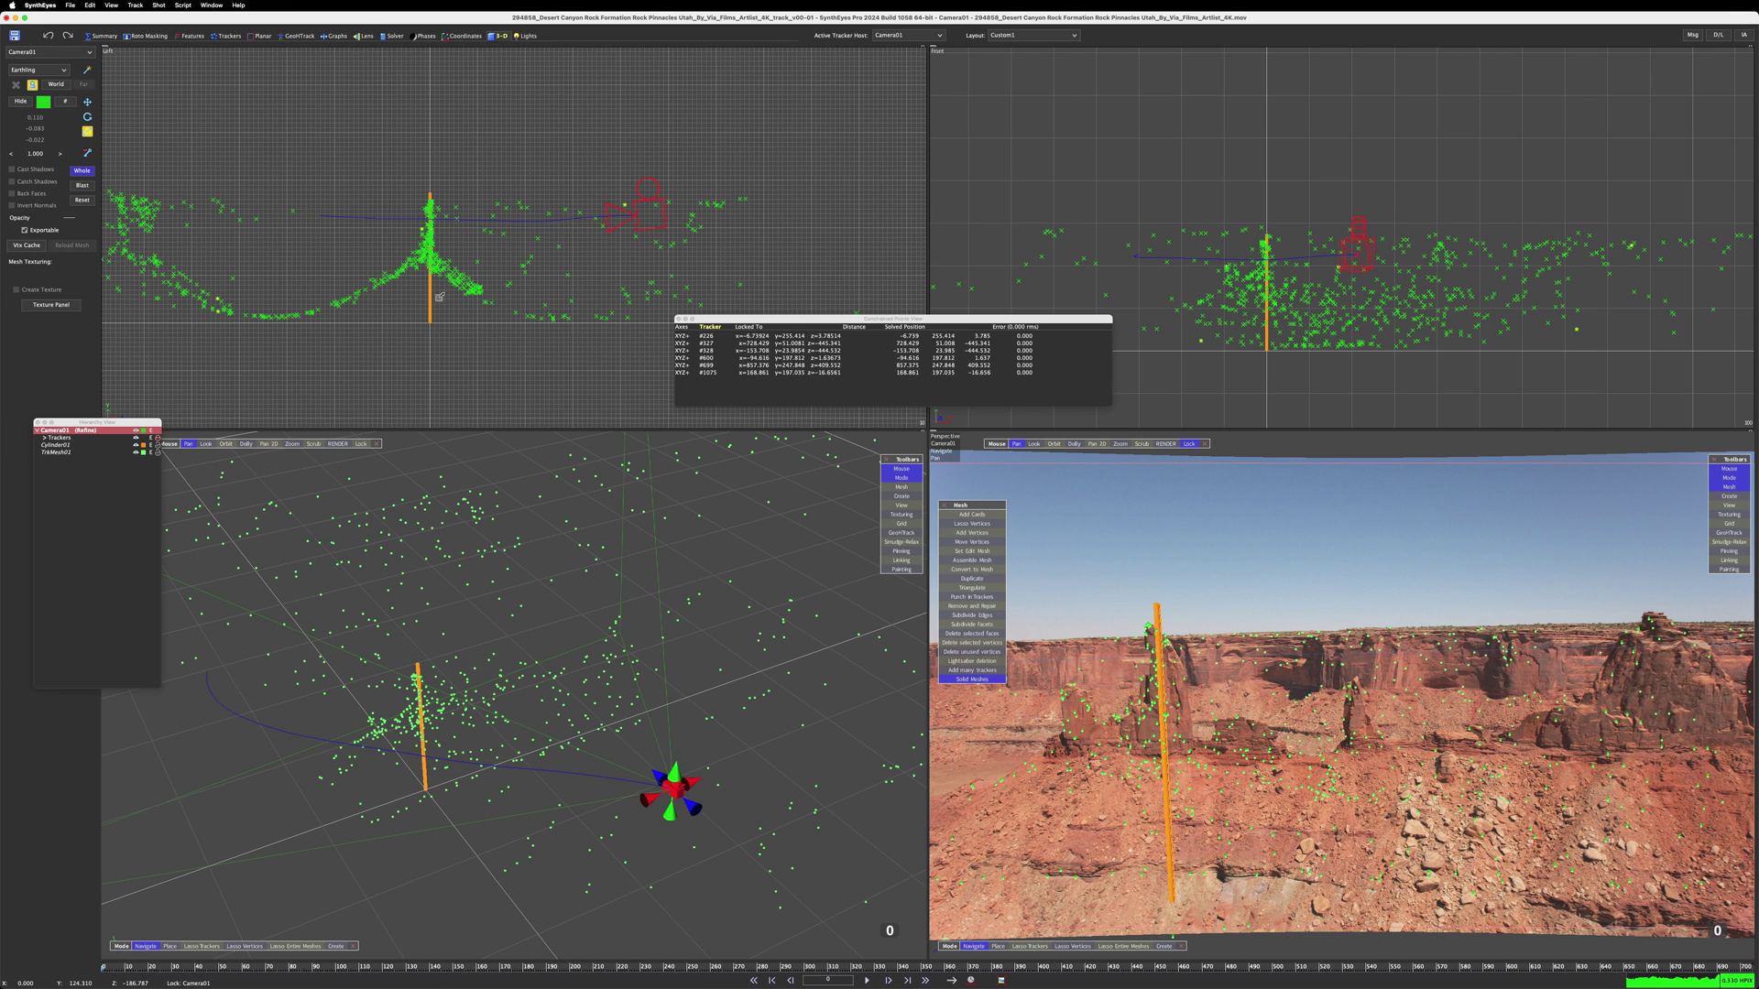
pyautogui.moveTo(429, 327); pyautogui.dragTo(441, 321)
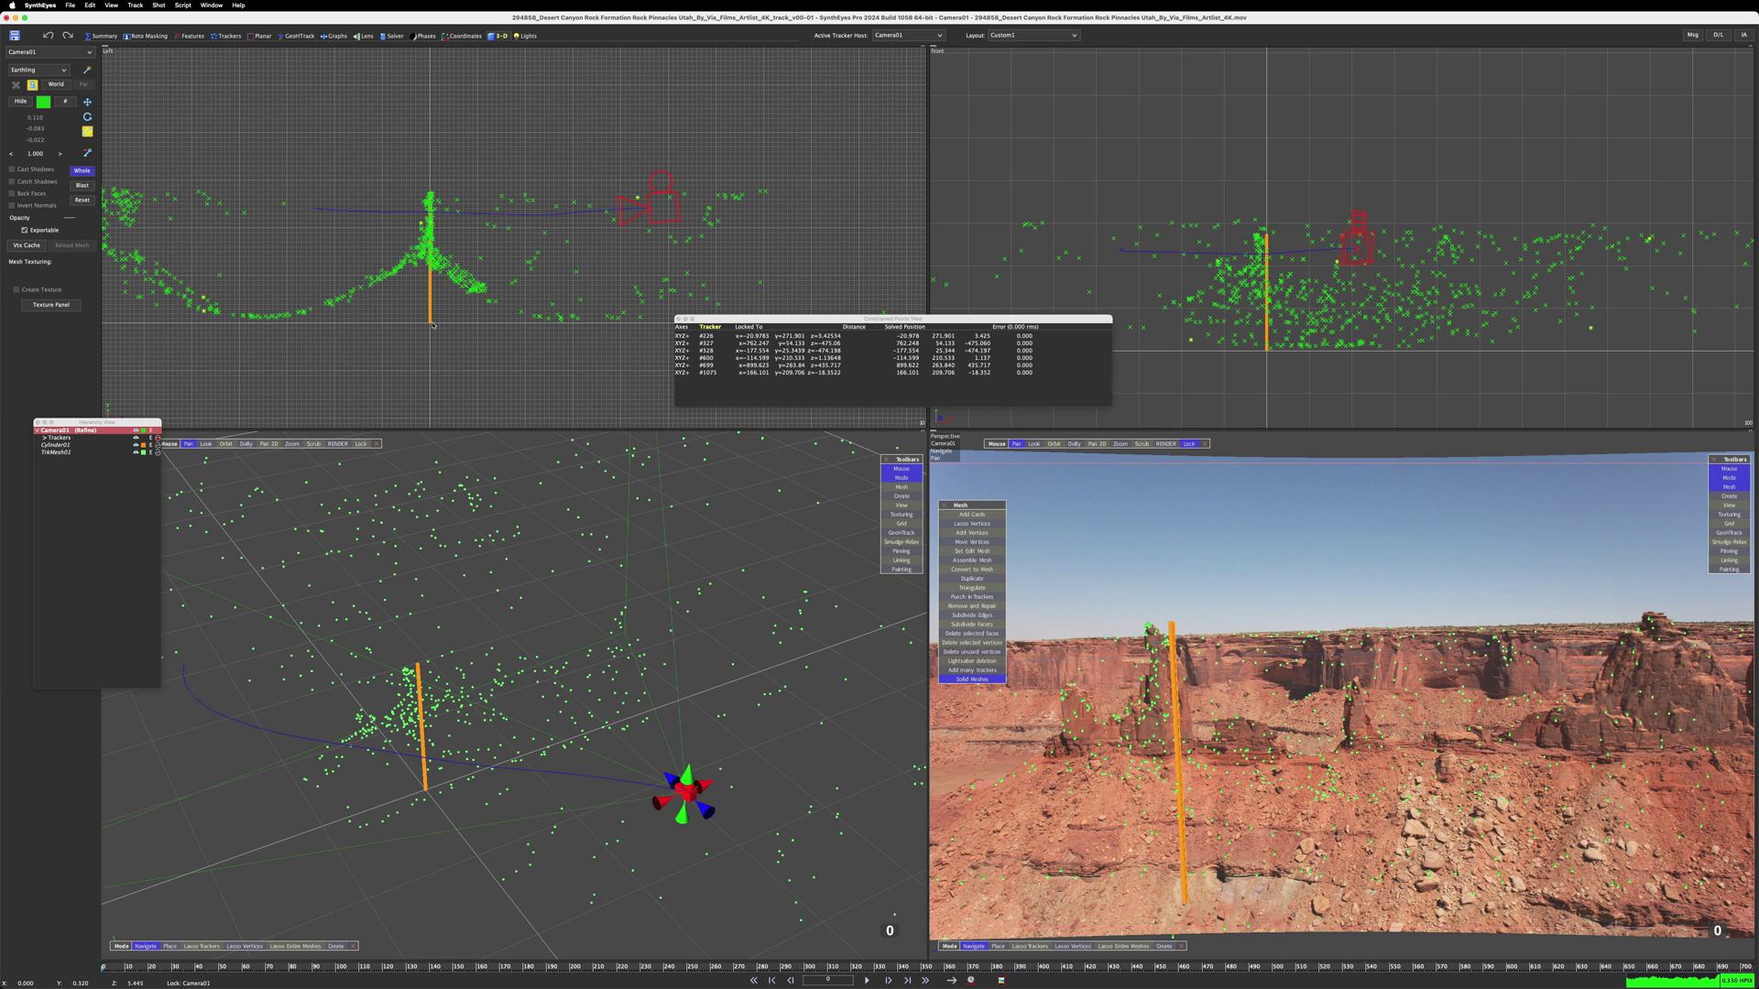
pyautogui.moveTo(433, 325); pyautogui.dragTo(436, 324)
pyautogui.moveTo(1316, 393); pyautogui.dragTo(1325, 393)
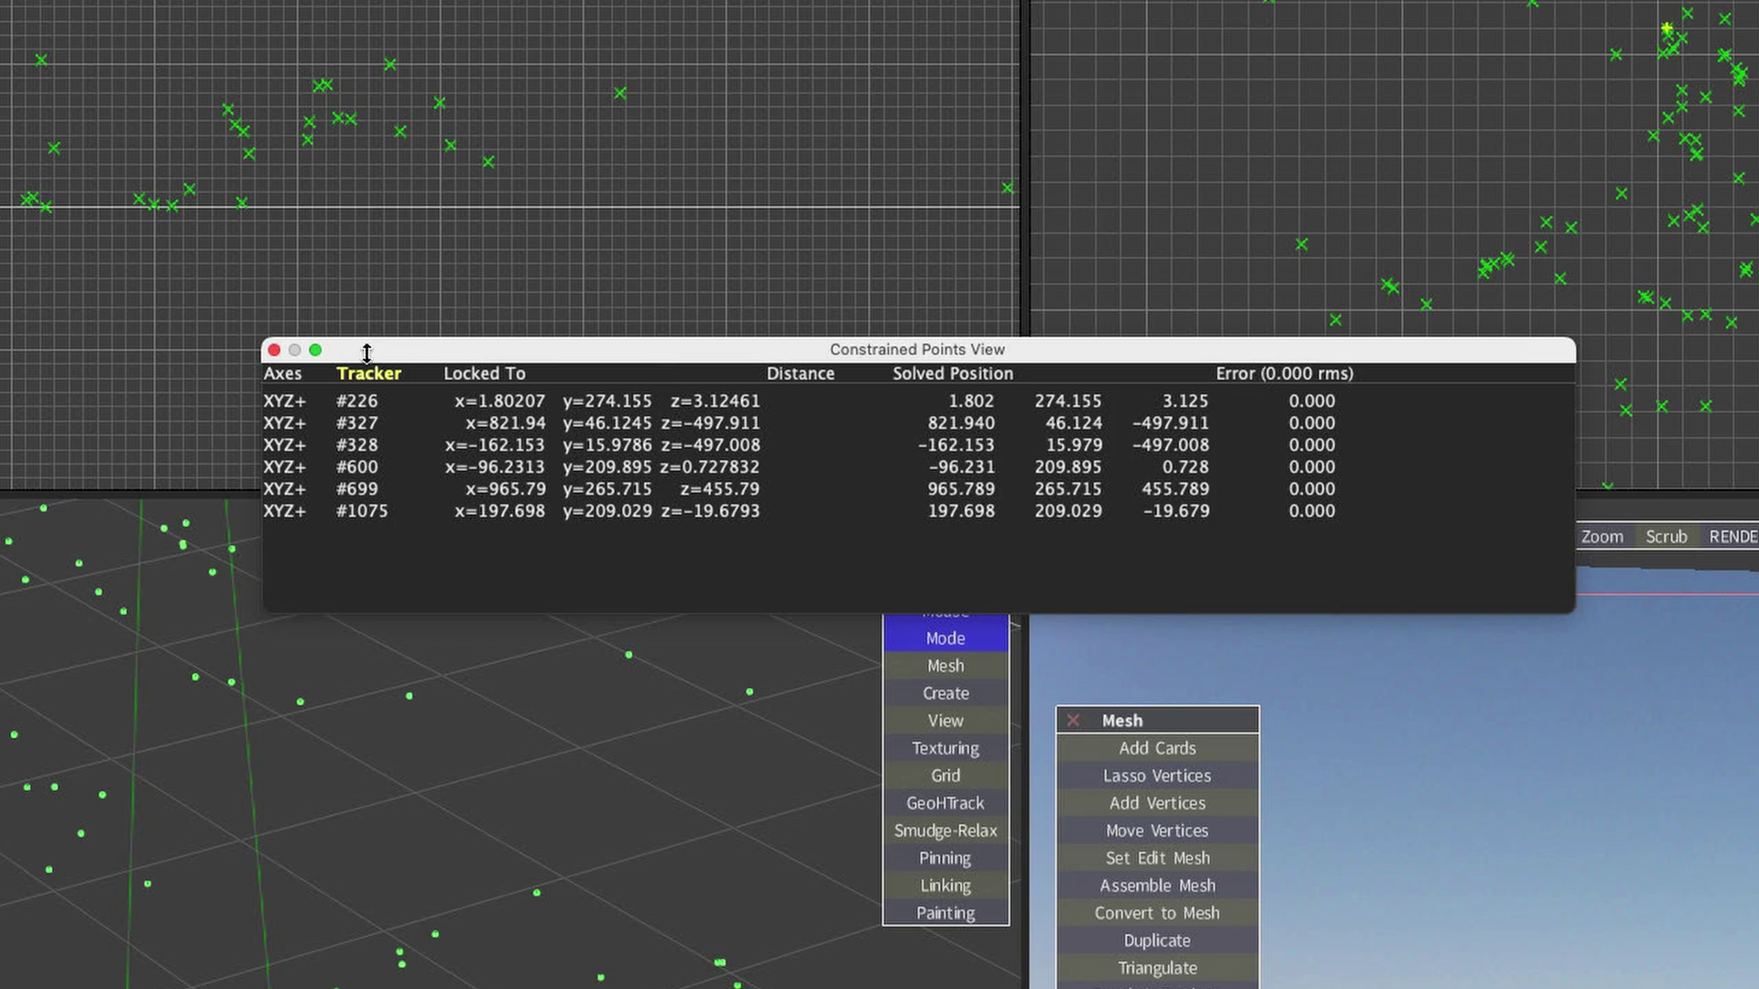
# Close the Constrained Points View, clear the selection, and recentre the Left and Front viewports on the solved scene.
pyautogui.click(274, 349)
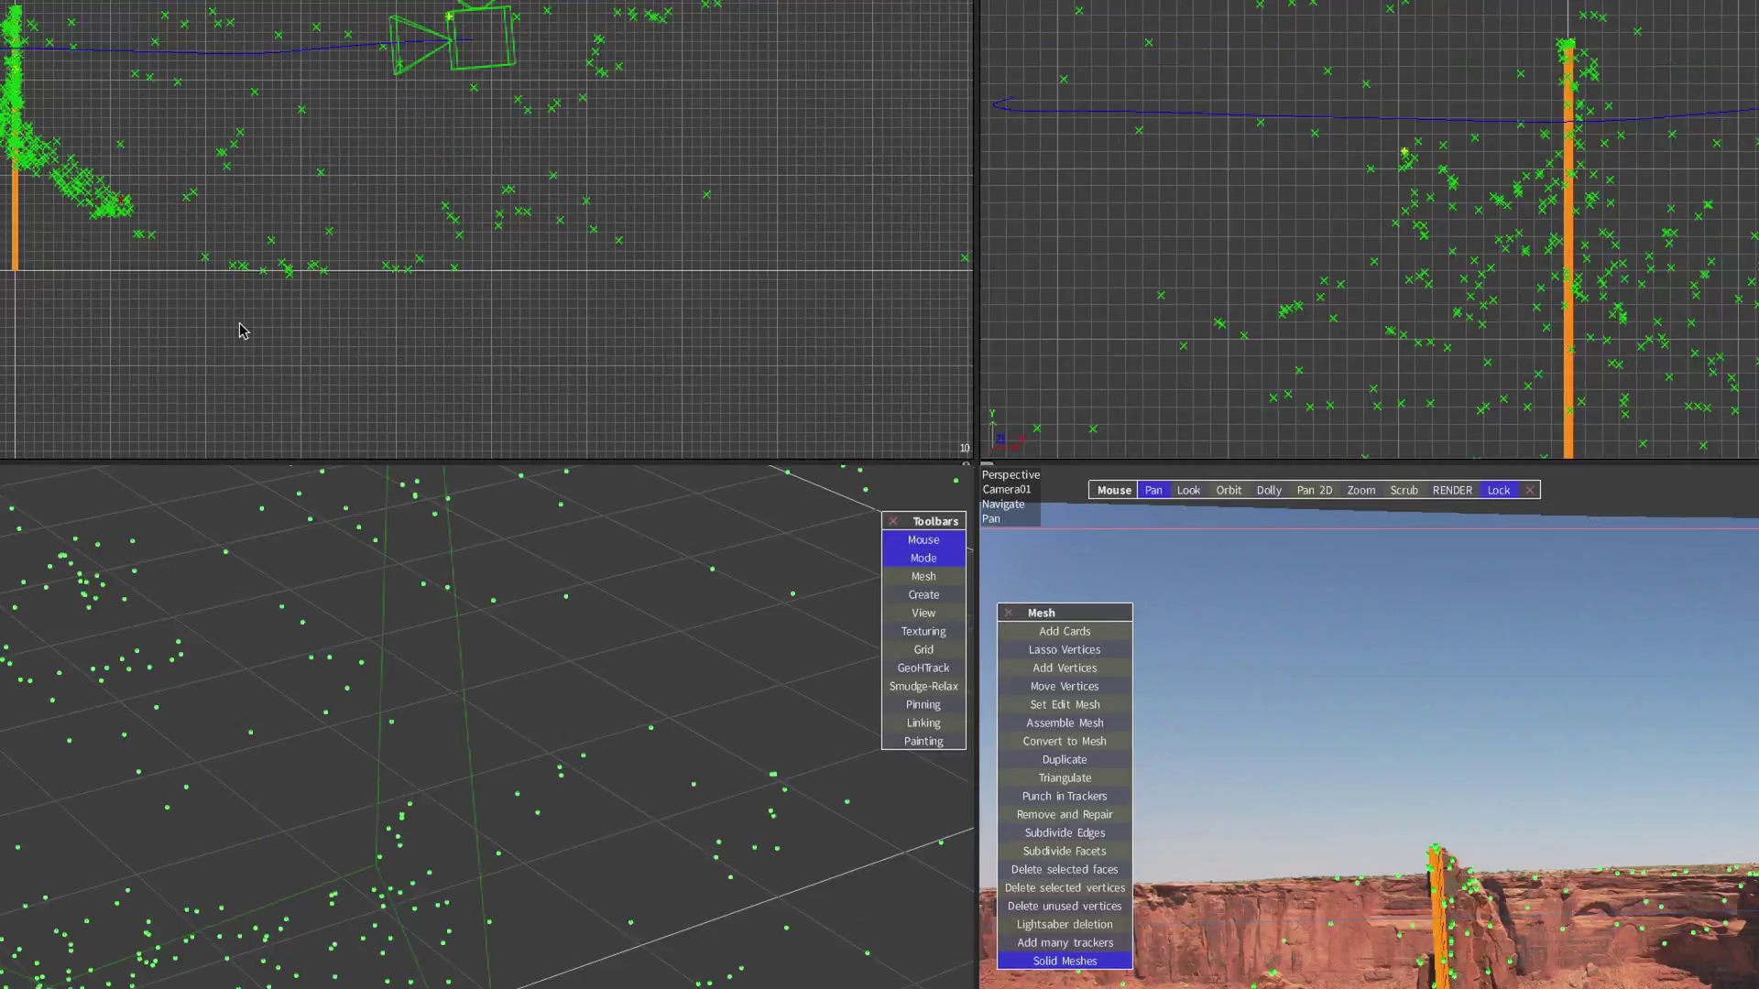
pyautogui.moveTo(242, 330); pyautogui.dragTo(606, 375, button='middle')
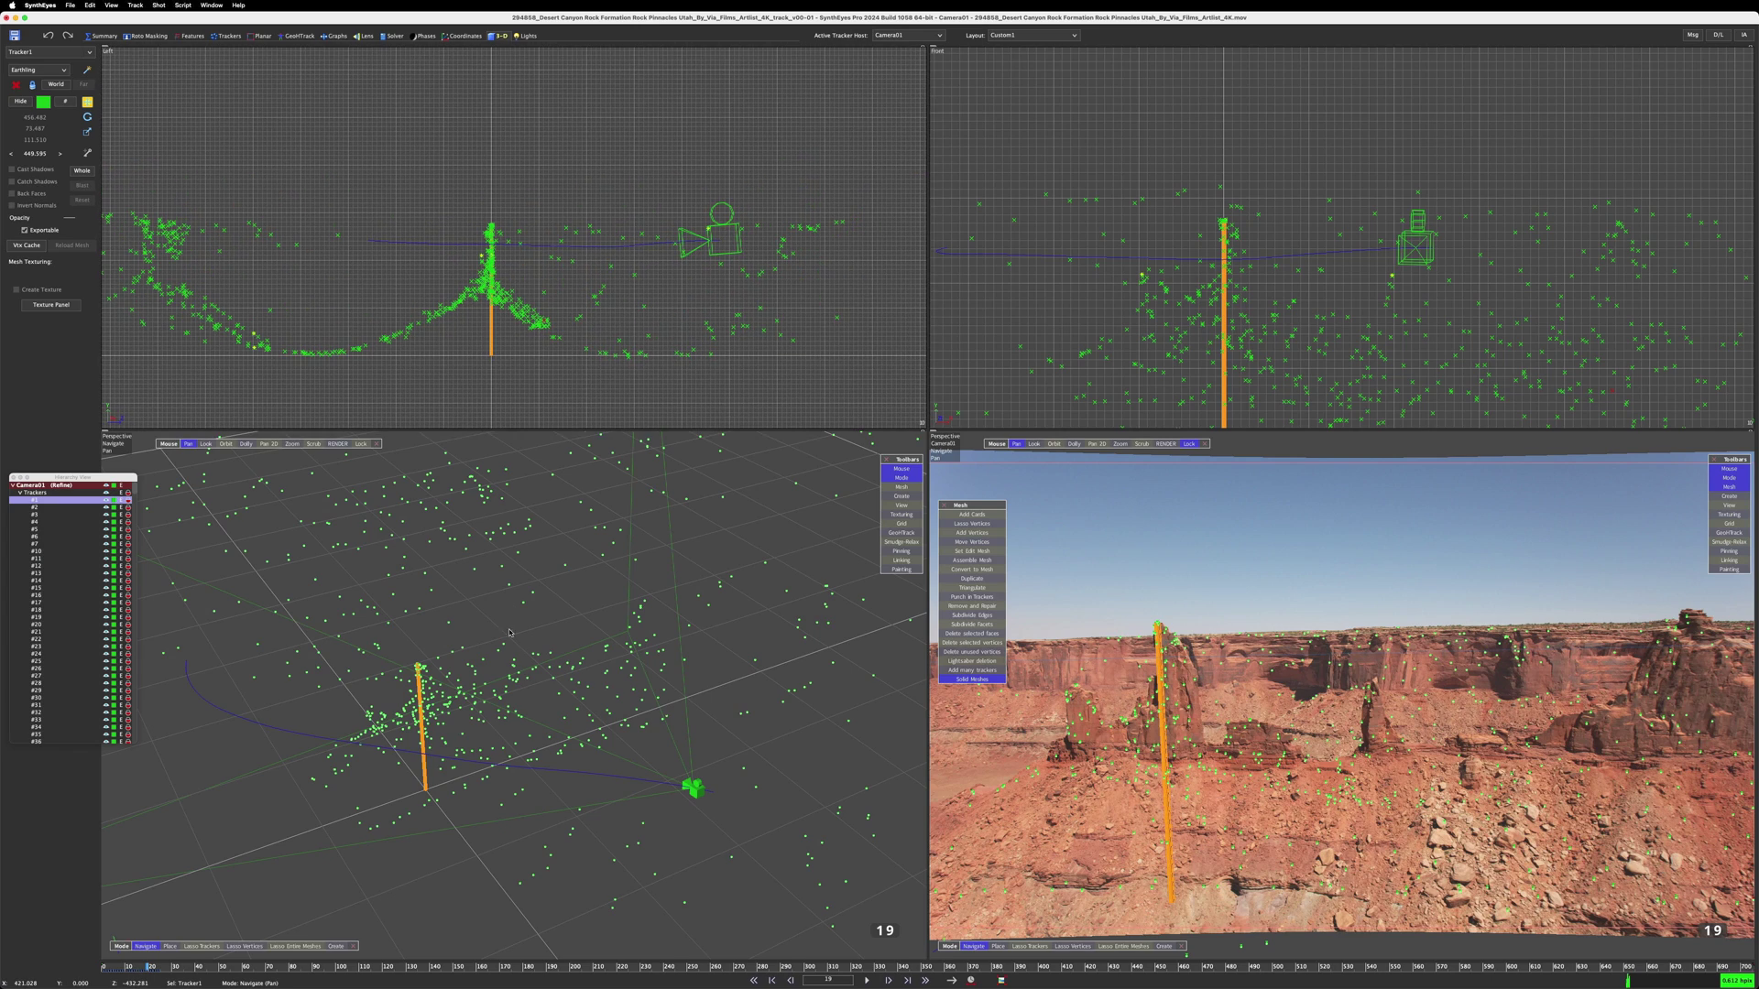
pyautogui.moveTo(510, 632); pyautogui.dragTo(552, 676, button='middle')
pyautogui.scroll(-2, 1322, 248)
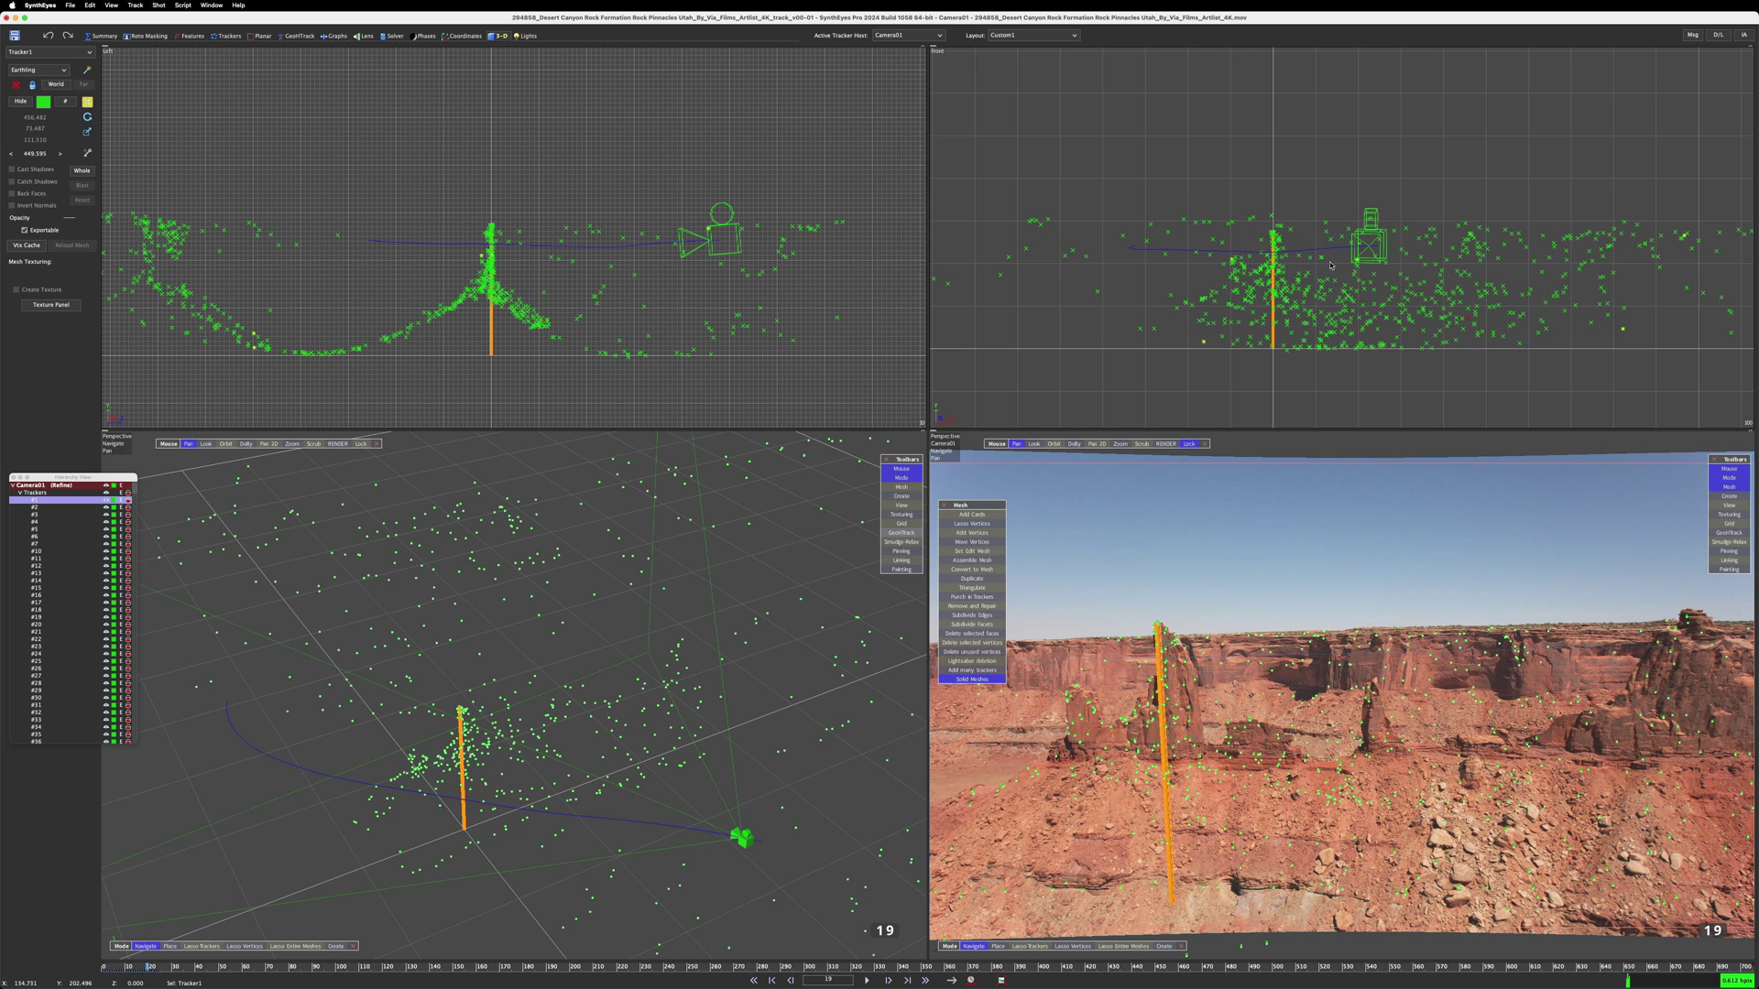
pyautogui.moveTo(1329, 271); pyautogui.dragTo(1238, 251, button='middle')
pyautogui.scroll(-1, 1237, 251)
pyautogui.click(1346, 334)
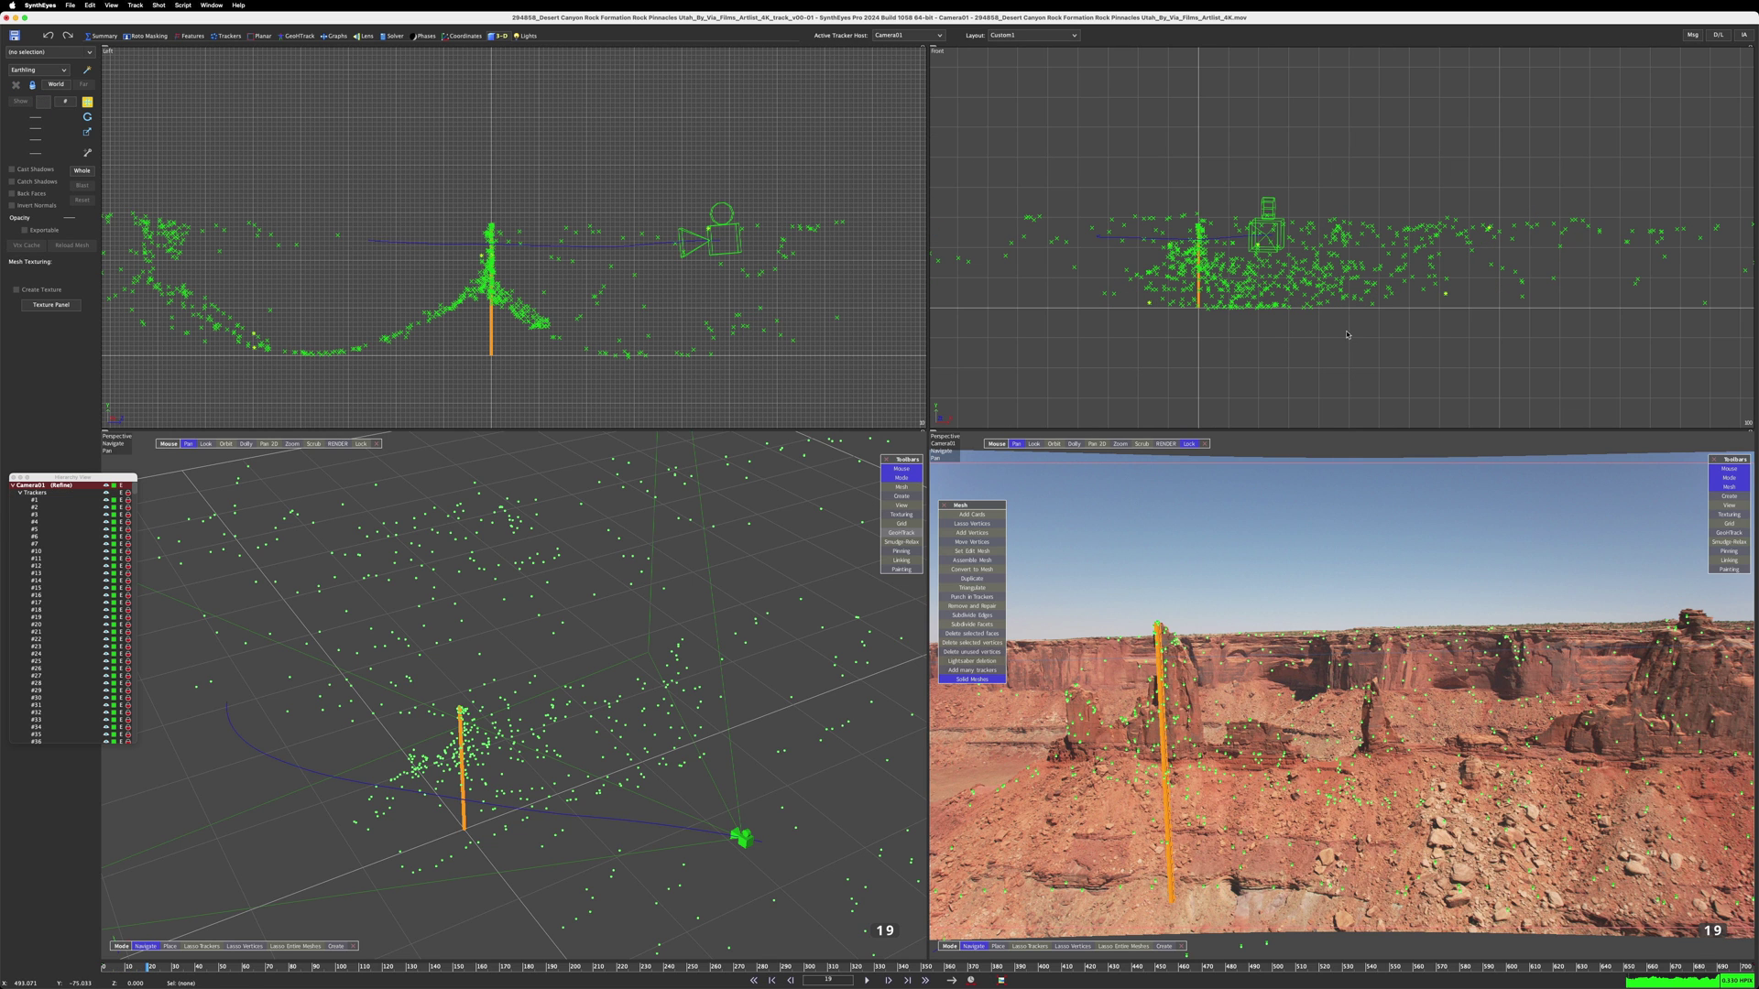
pyautogui.press('8')
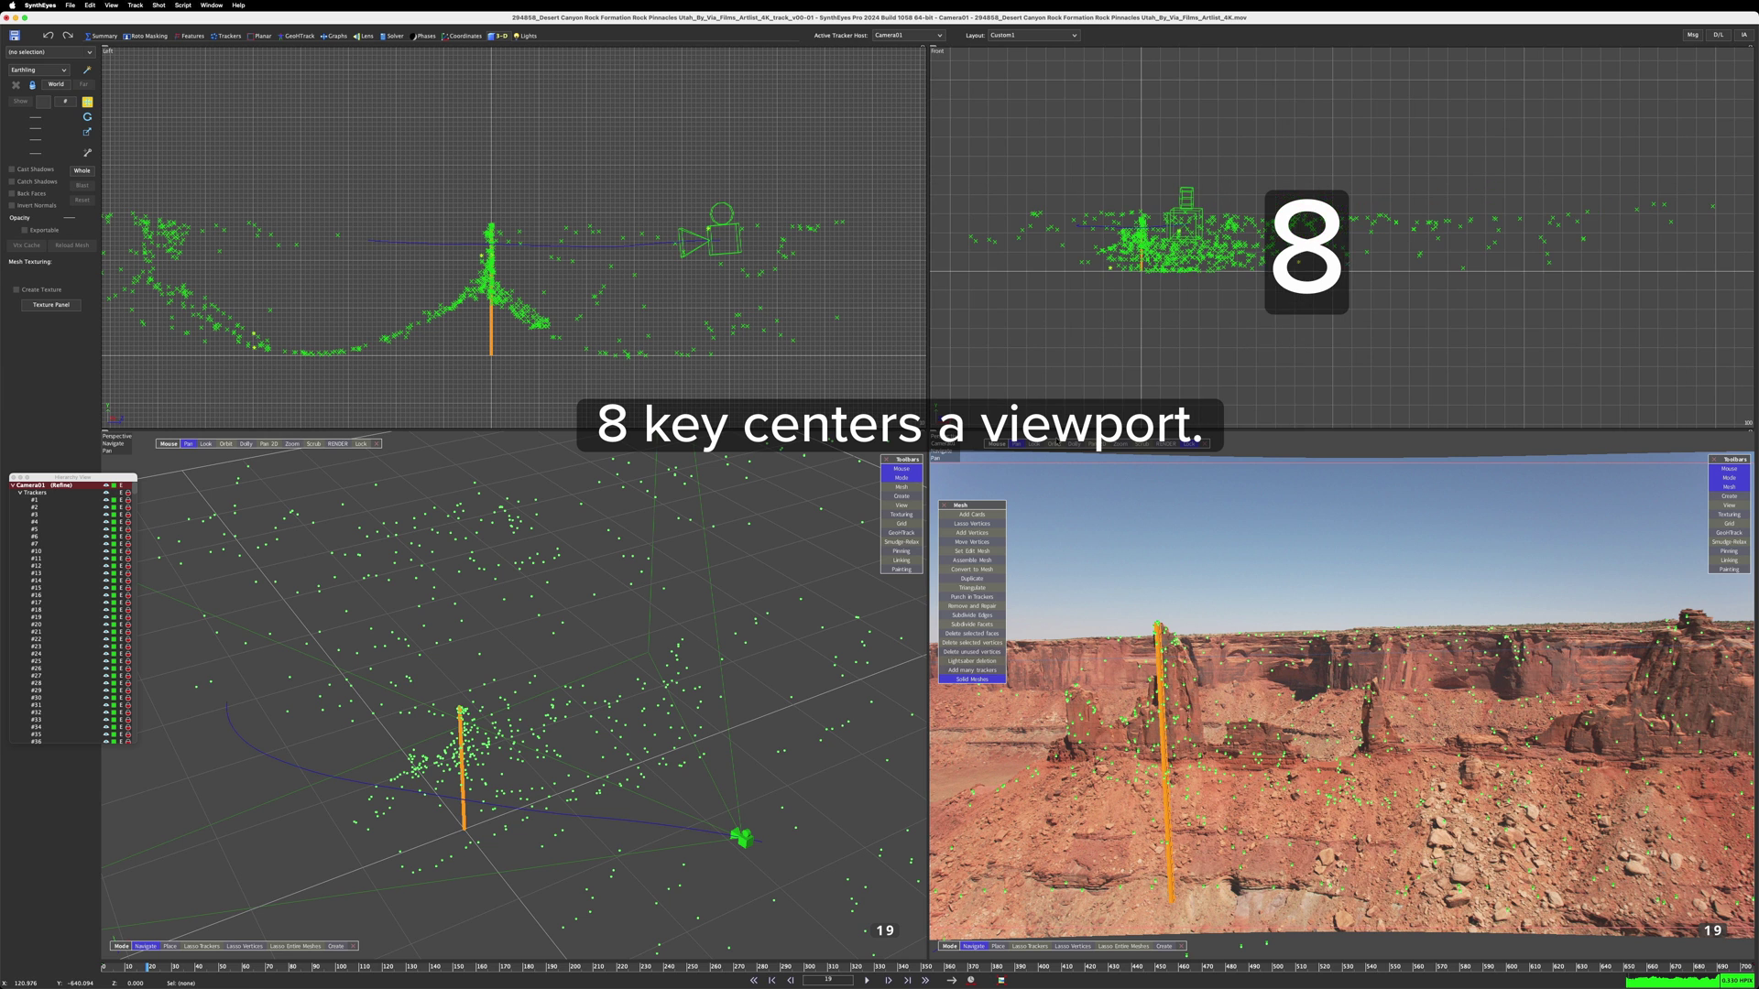
pyautogui.press('8')
pyautogui.press('8')
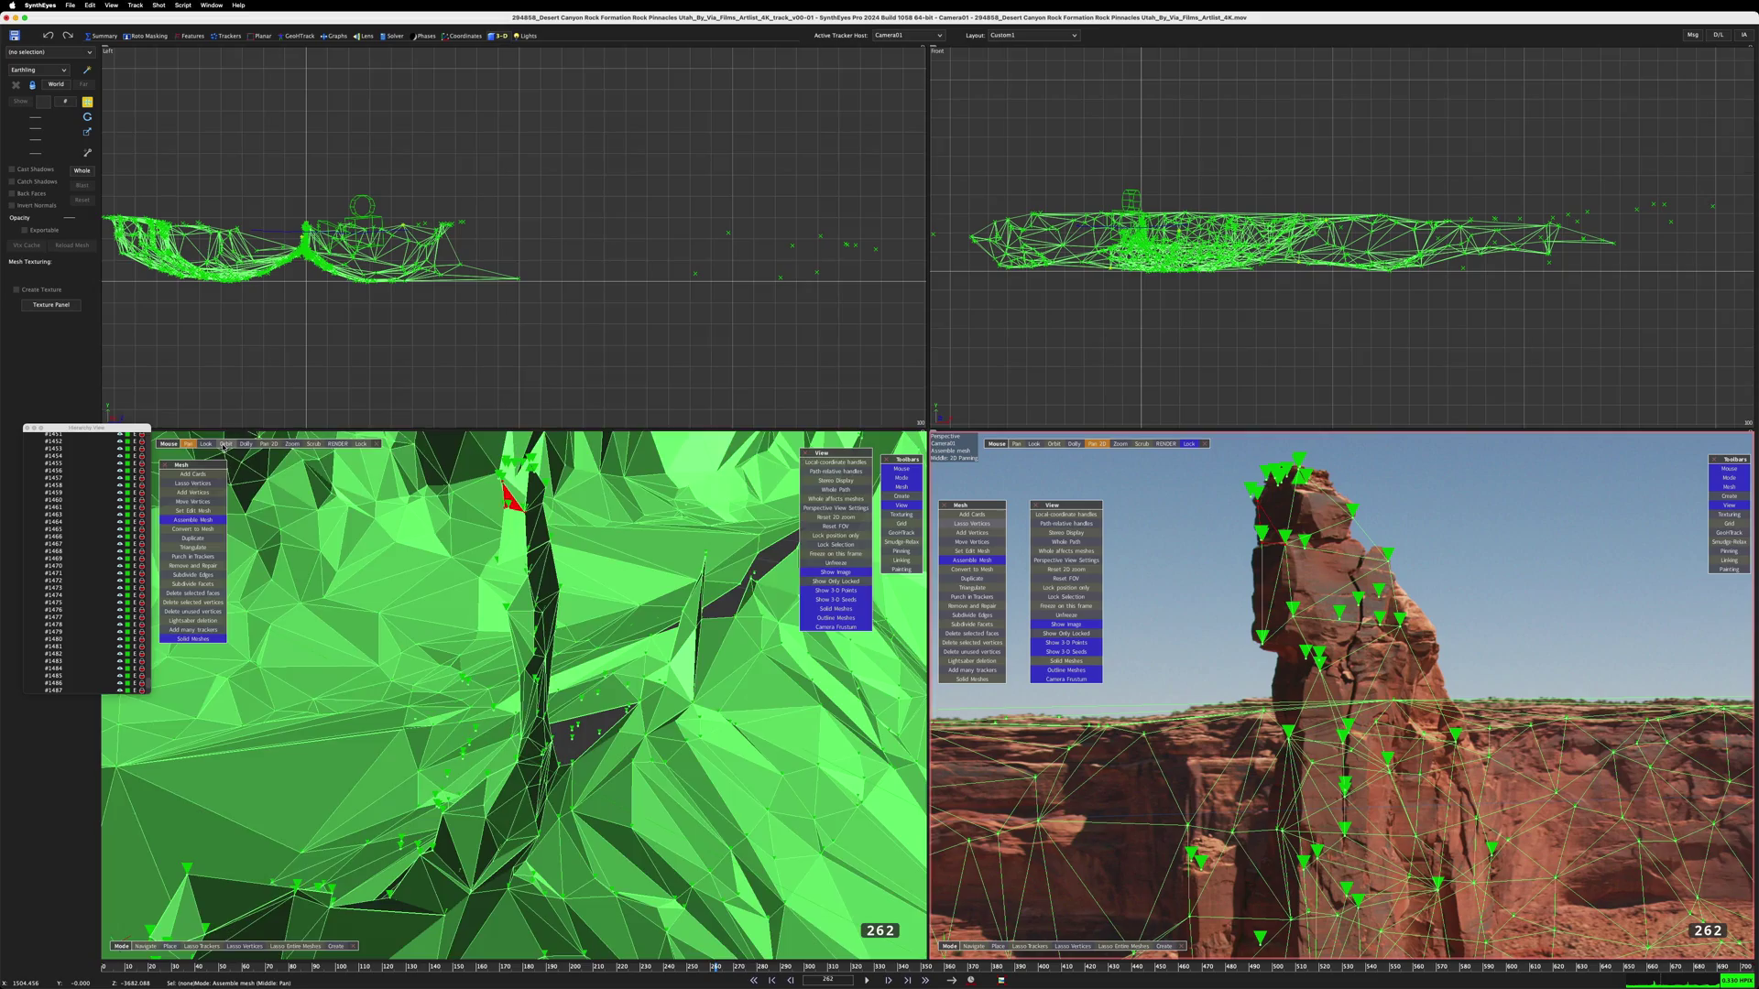
# Set the free perspective view's navigation mode to Orbit.
pyautogui.click(224, 444)
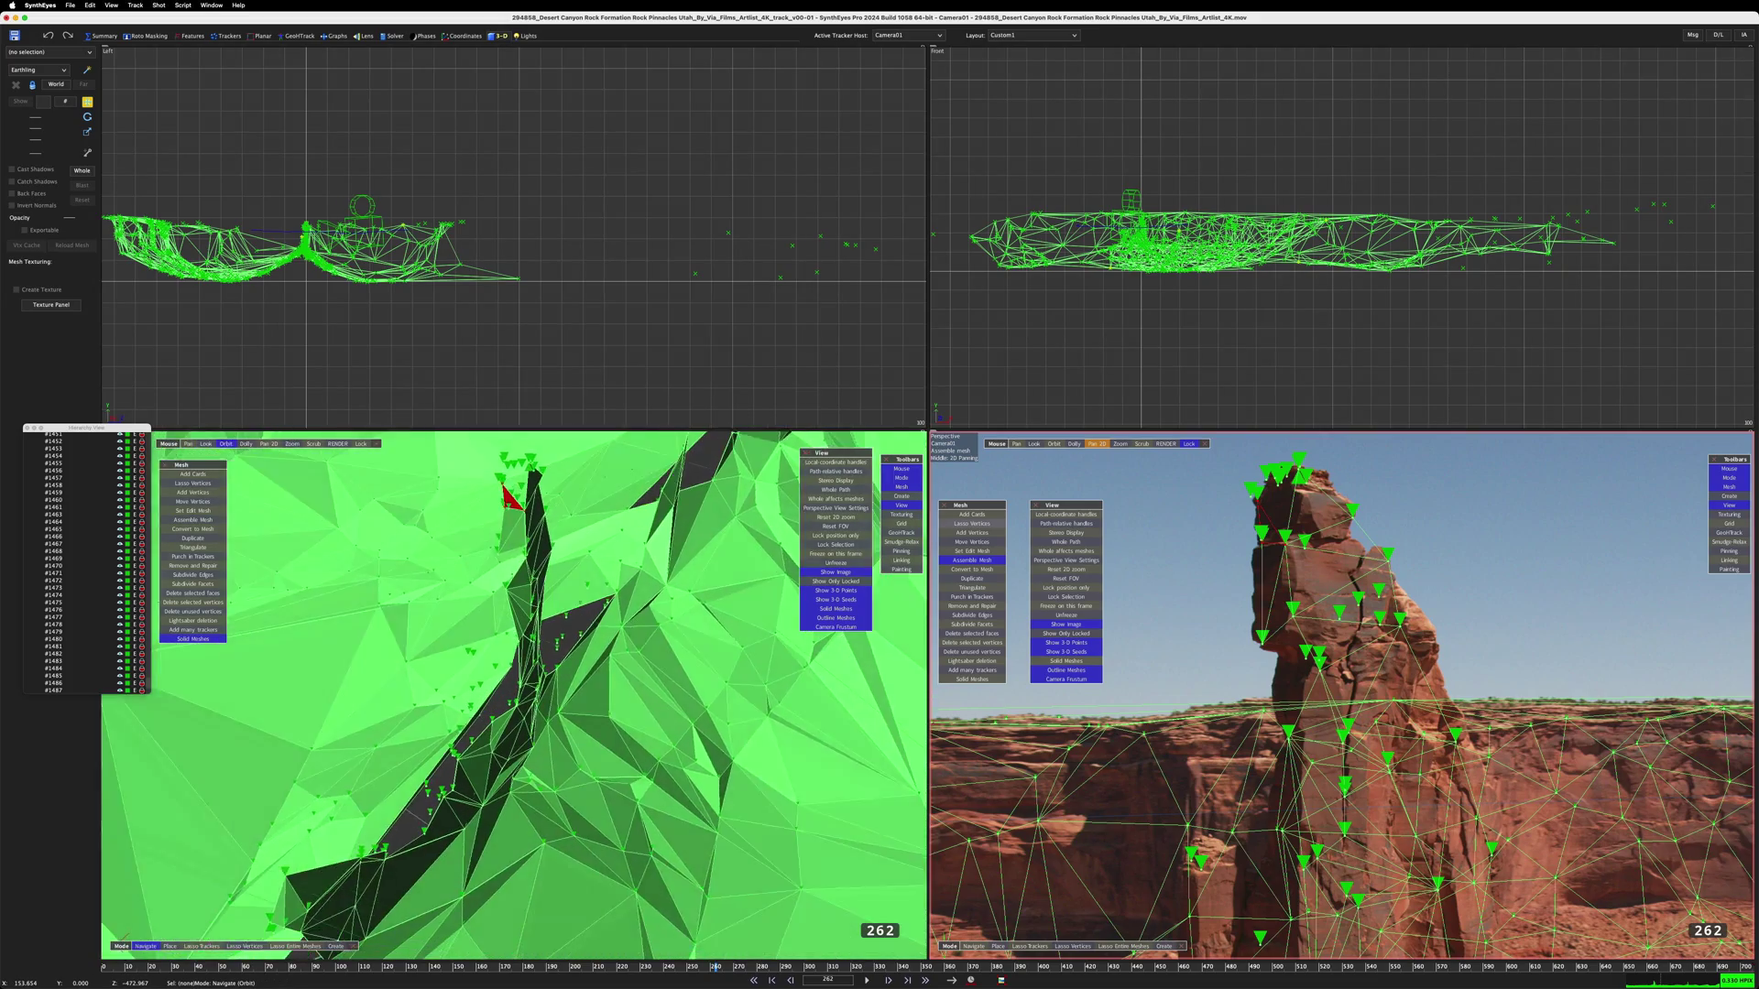